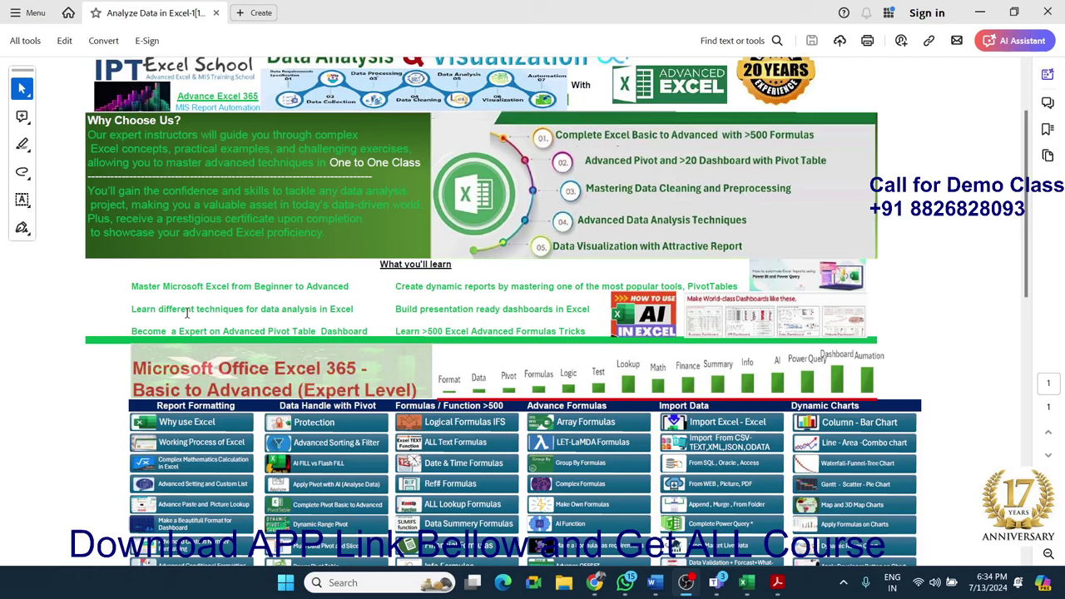
Scroll the Advanced Excel PDF brochure, then select and deselect its logo image
scroll(187, 312, down, 3)
scroll(187, 312, up, 6)
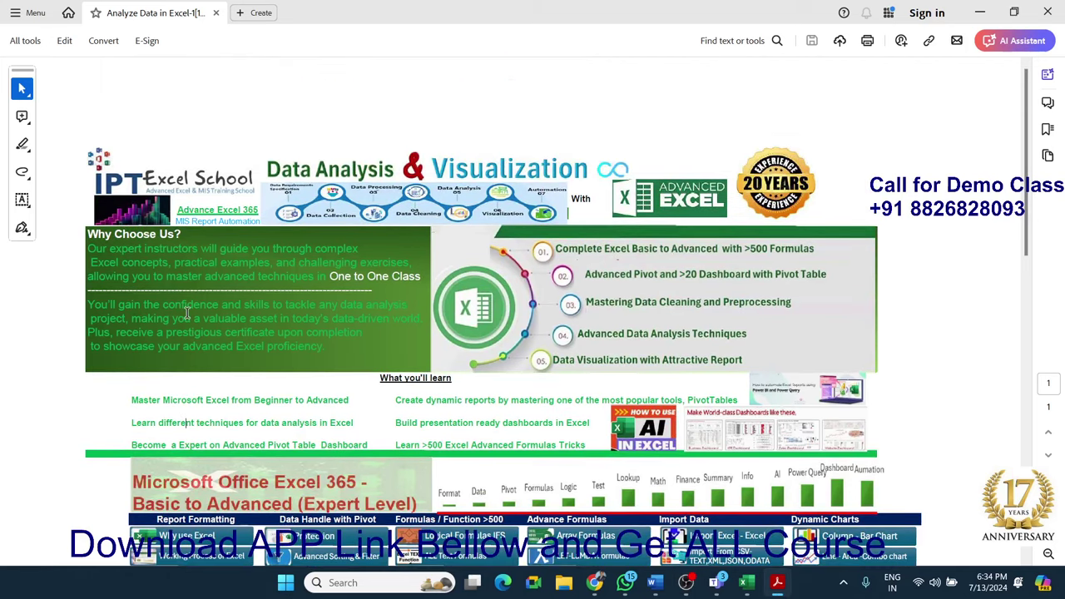
scroll(188, 312, down, 1)
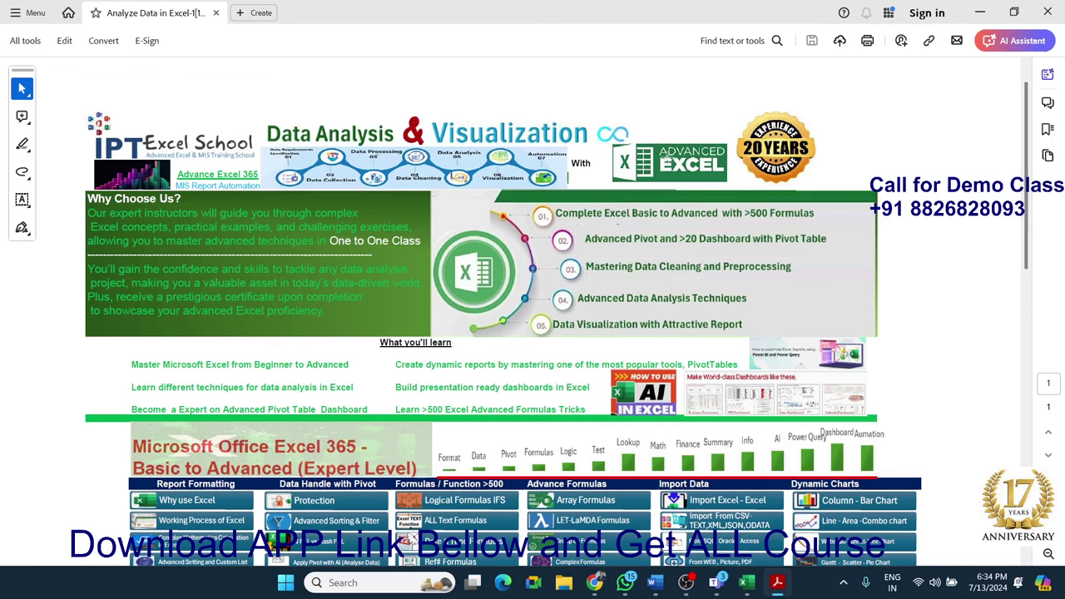
drag(657, 147, 729, 171)
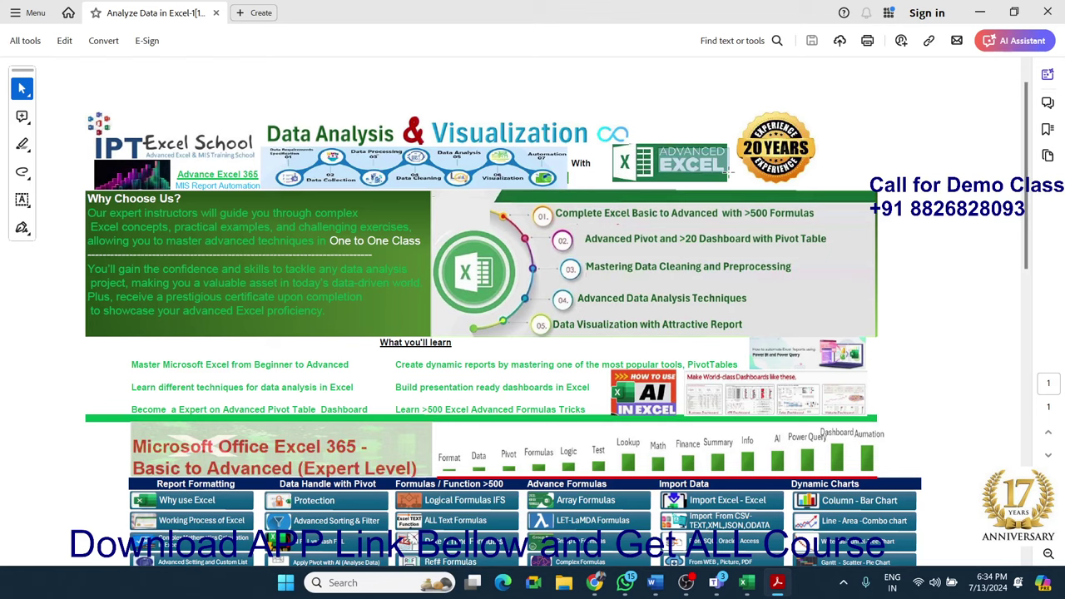
click(690, 194)
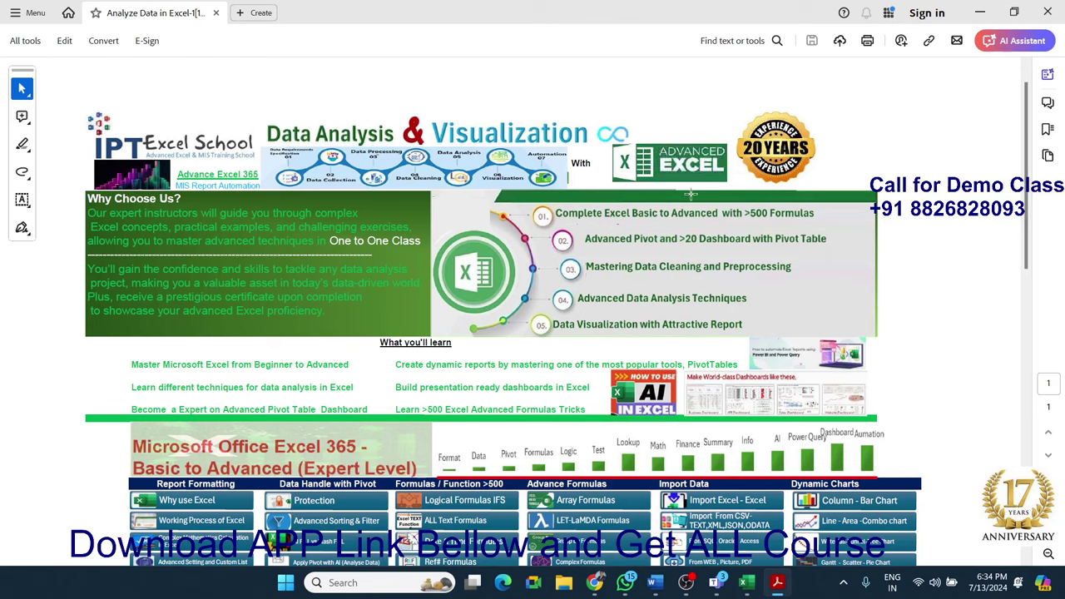
click(690, 194)
click(904, 224)
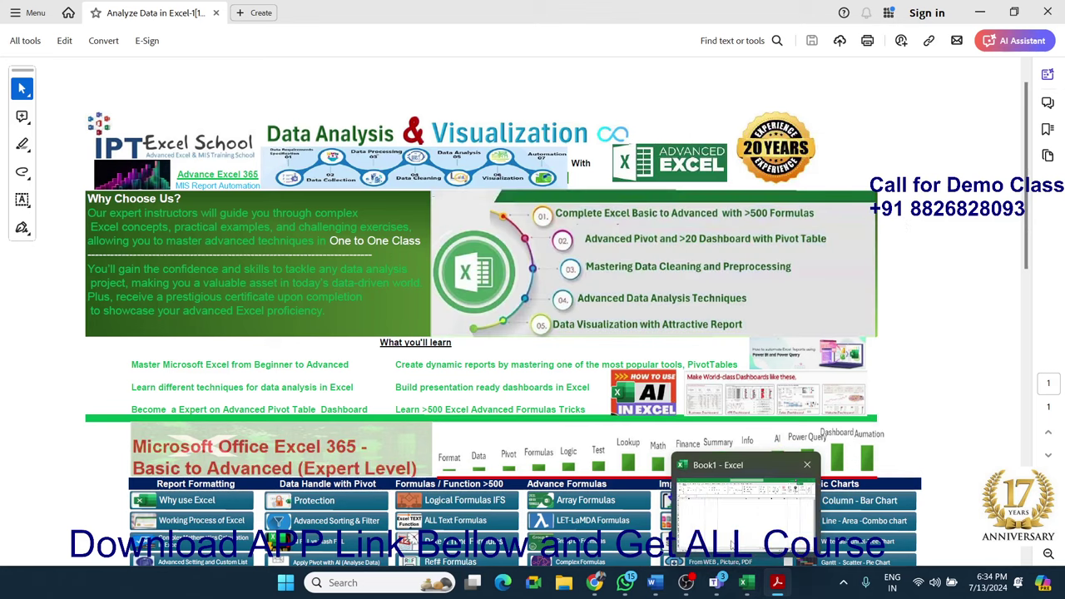
Open Dashboard-11 from Book1's start page via a 'das' search, then minimise both Excel windows
click(743, 584)
click(21, 44)
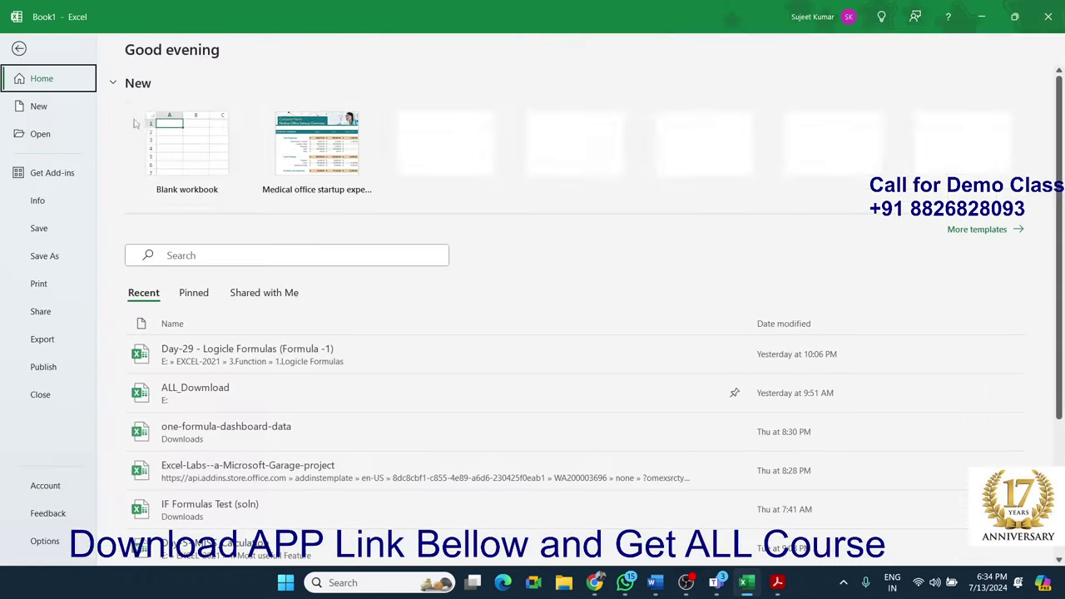
text(da)
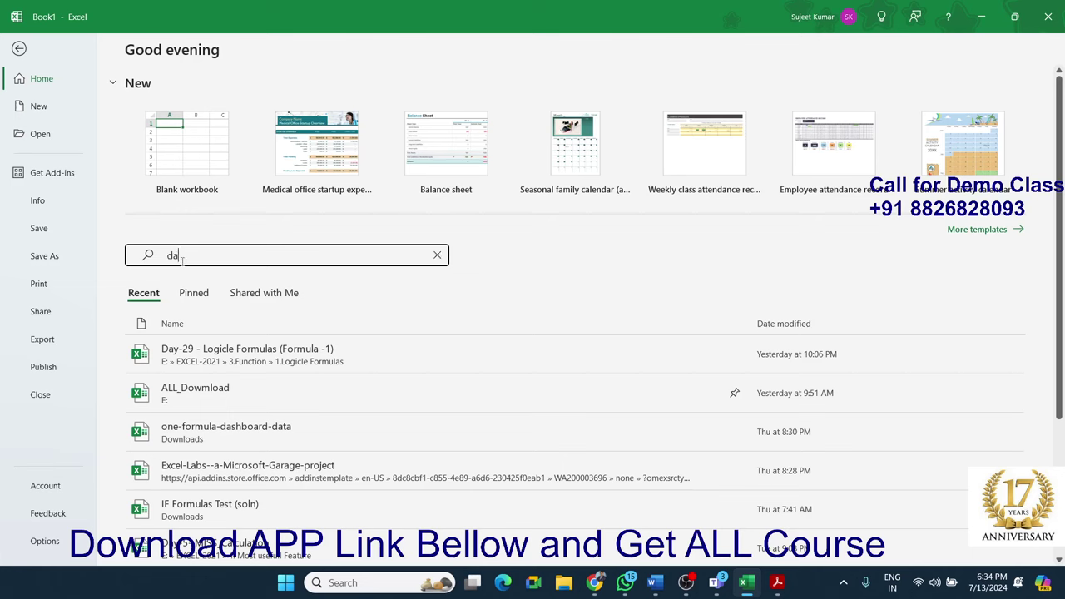
text(sj)
key(BackSpace)
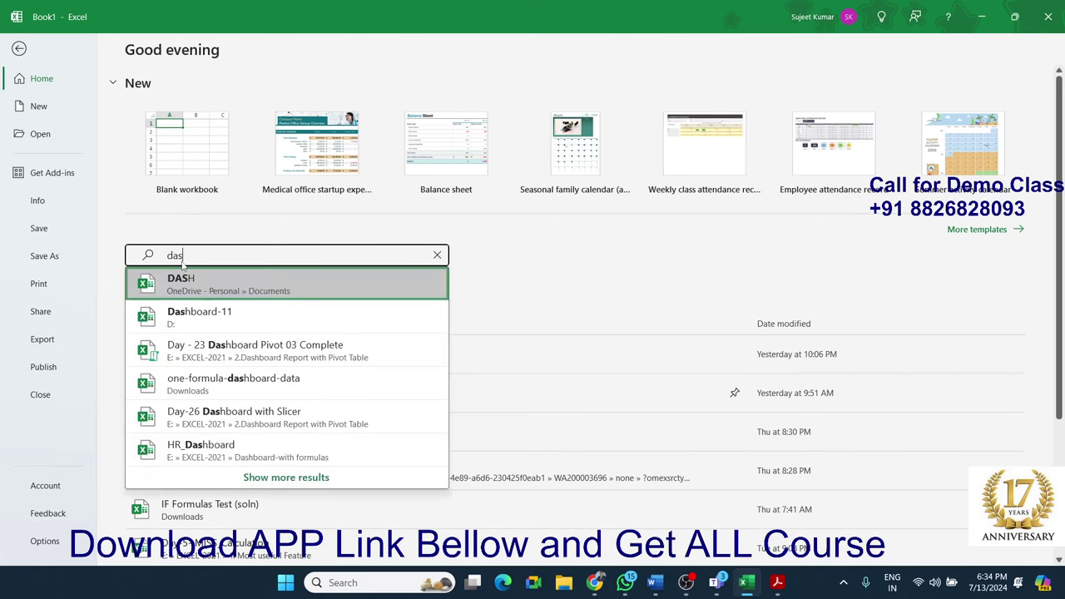
click(215, 317)
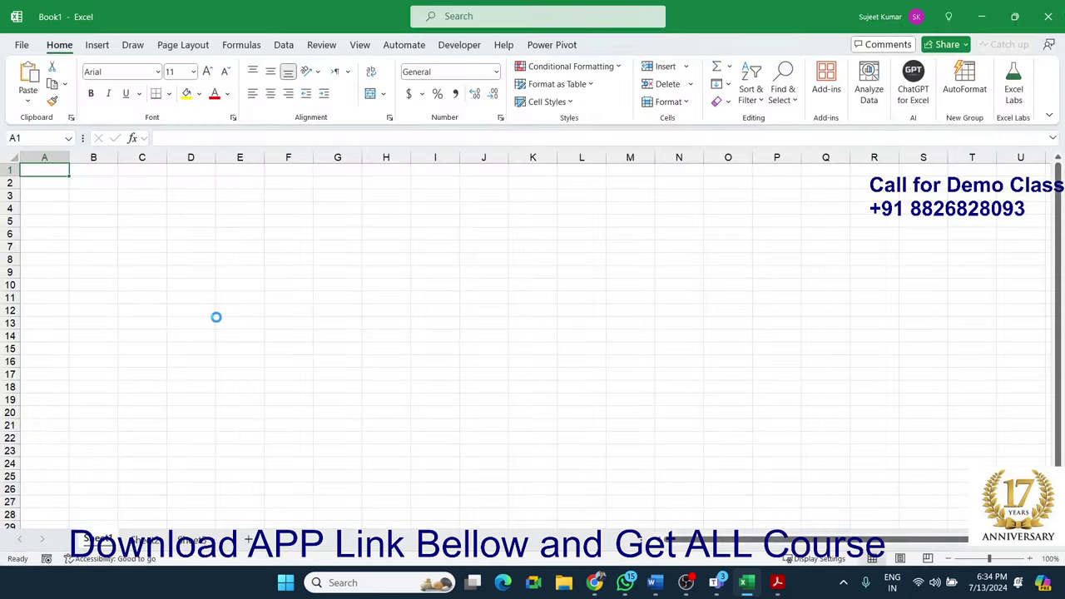
click(979, 19)
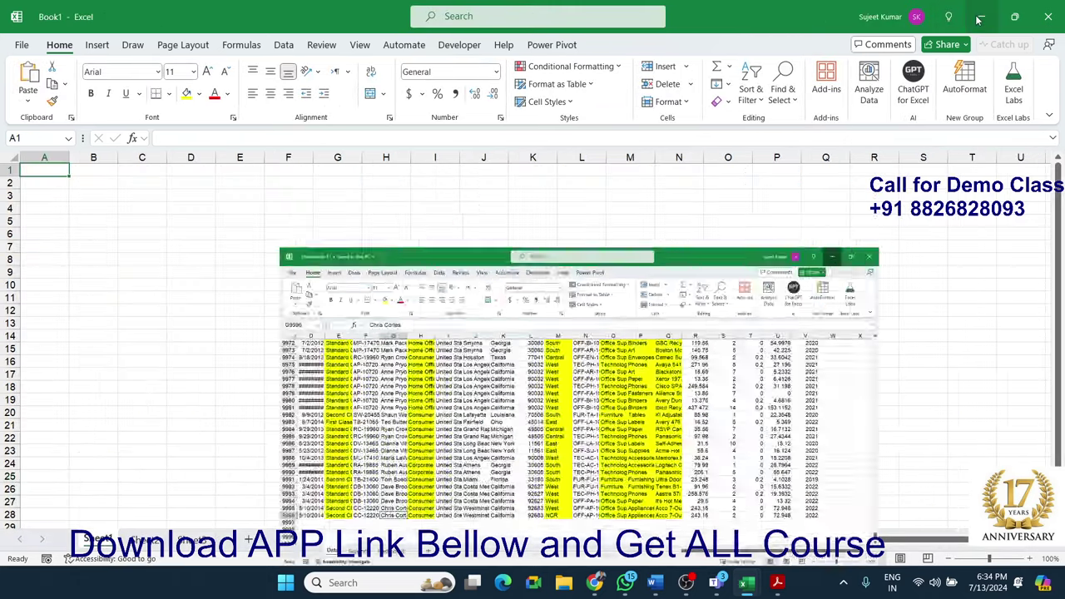
click(979, 19)
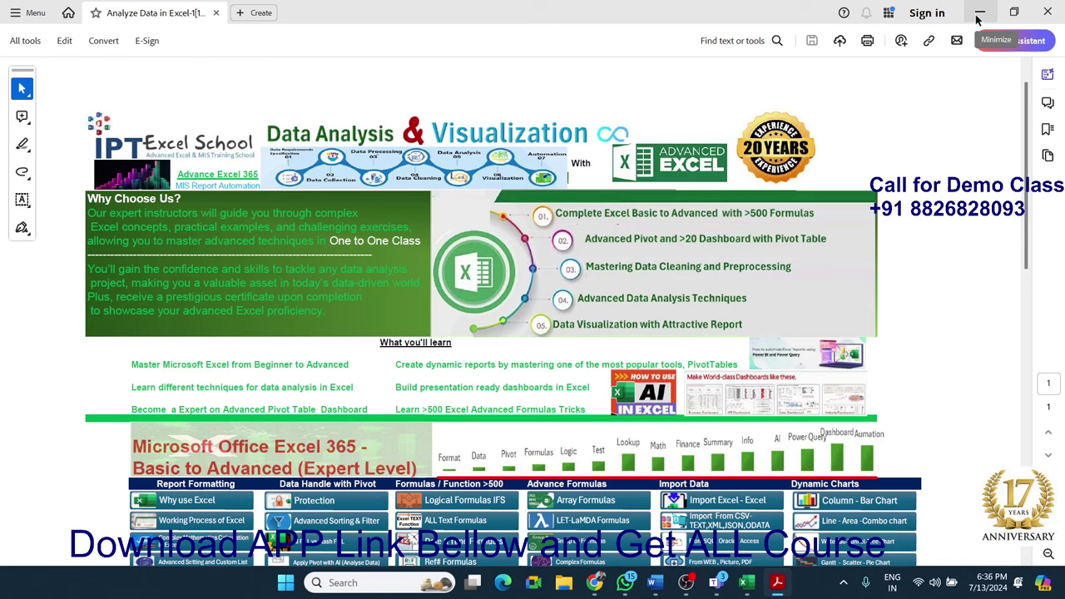
mouse_move(746, 582)
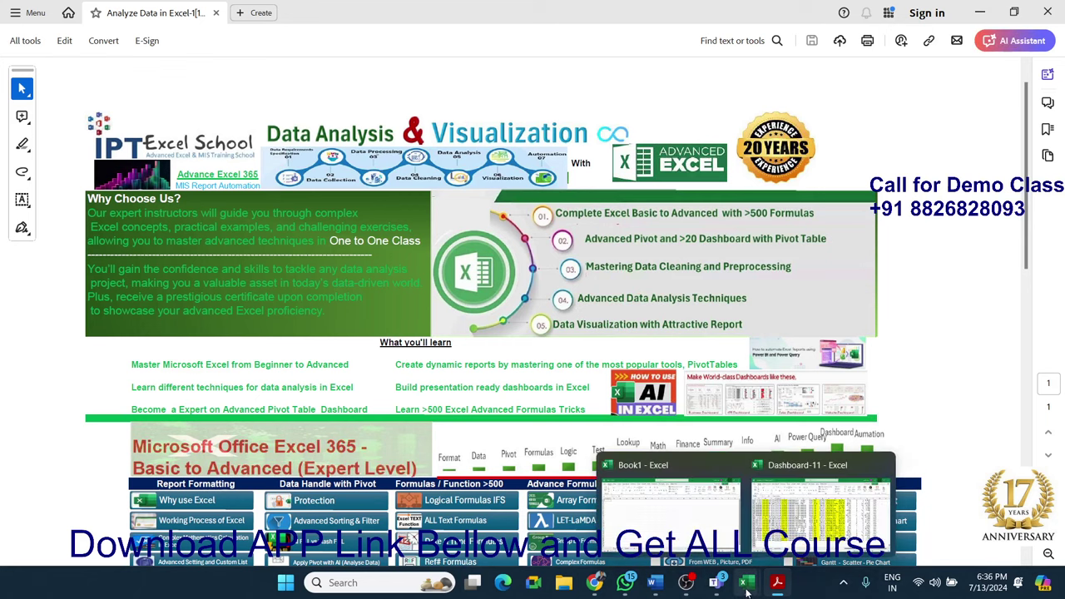
Bring Dashboard-11 to the front and switch to its Dashboard sheet
click(790, 541)
scroll(499, 336, up, 10)
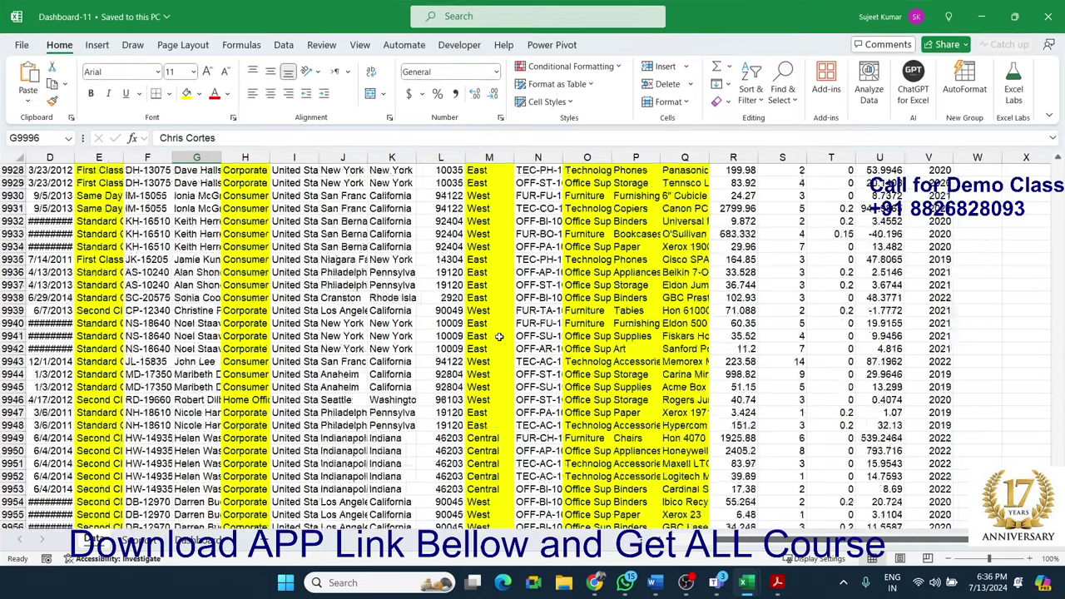
scroll(499, 336, up, 15)
scroll(499, 336, up, 15)
scroll(499, 336, up, 11)
scroll(499, 336, up, 12)
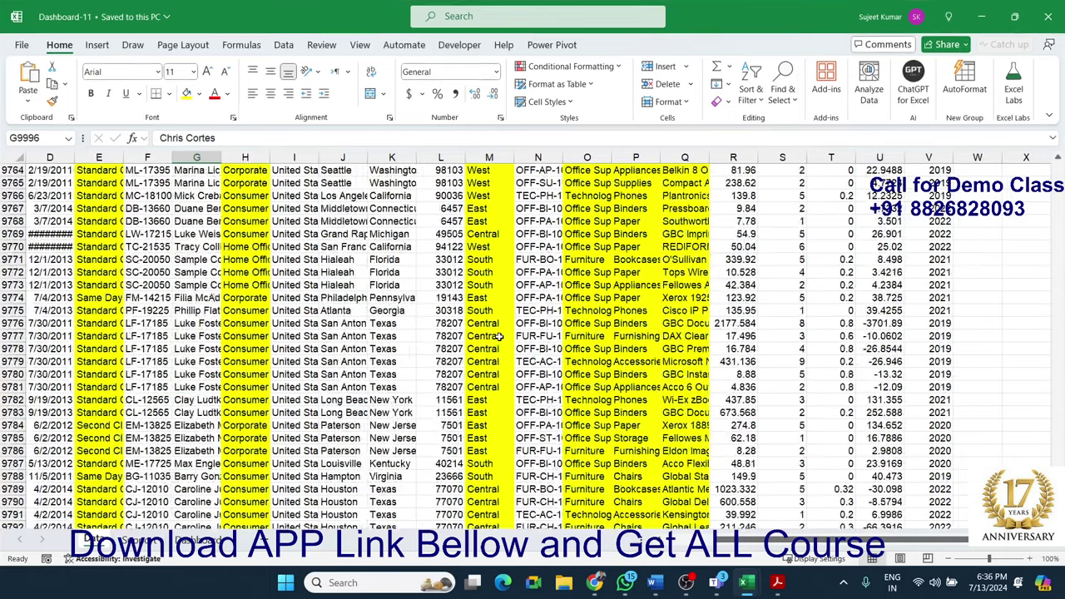
click(198, 539)
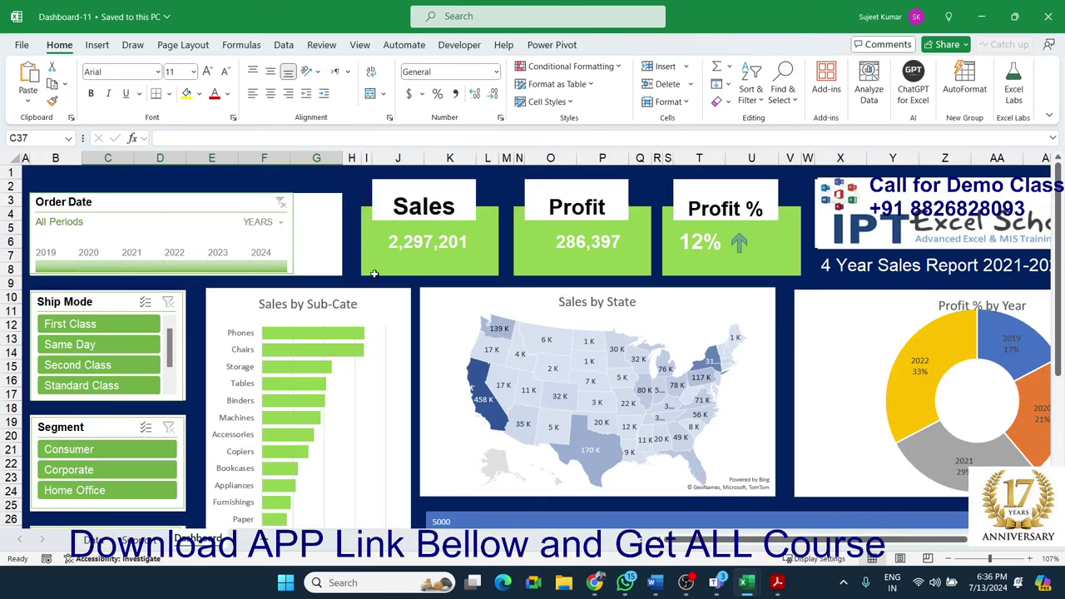
Inspect the Sales (J5), Profit (O5) and Profit % (T5) formulas on the dashboard
click(396, 246)
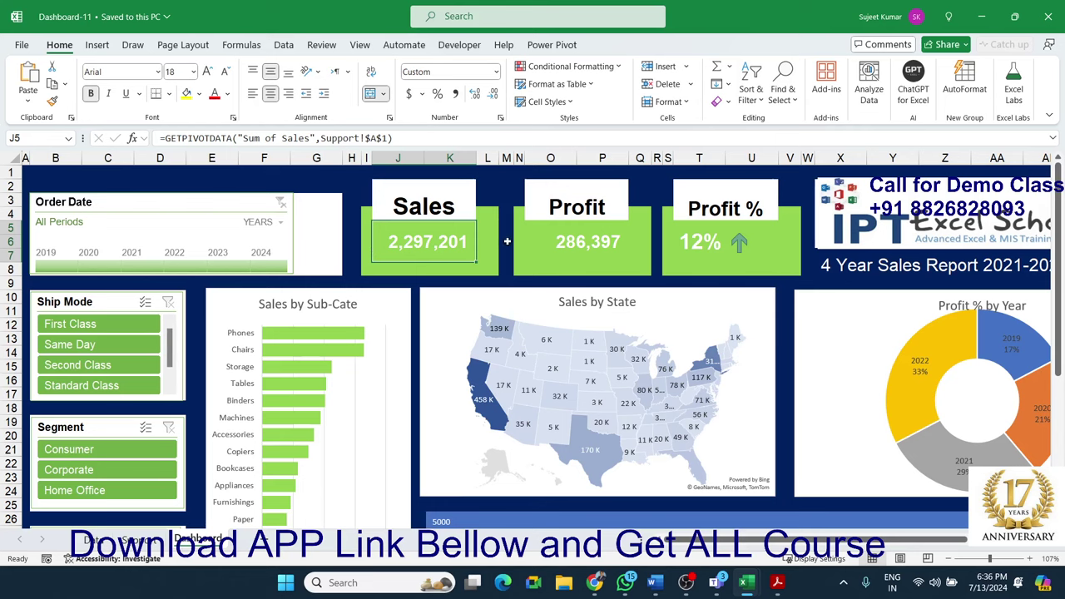
click(559, 236)
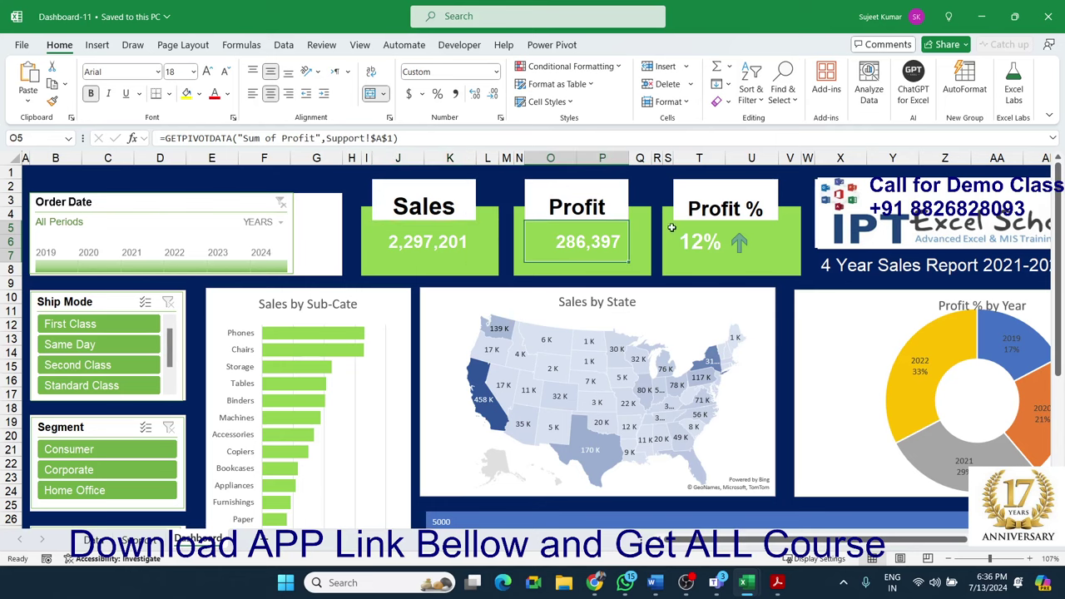
click(702, 236)
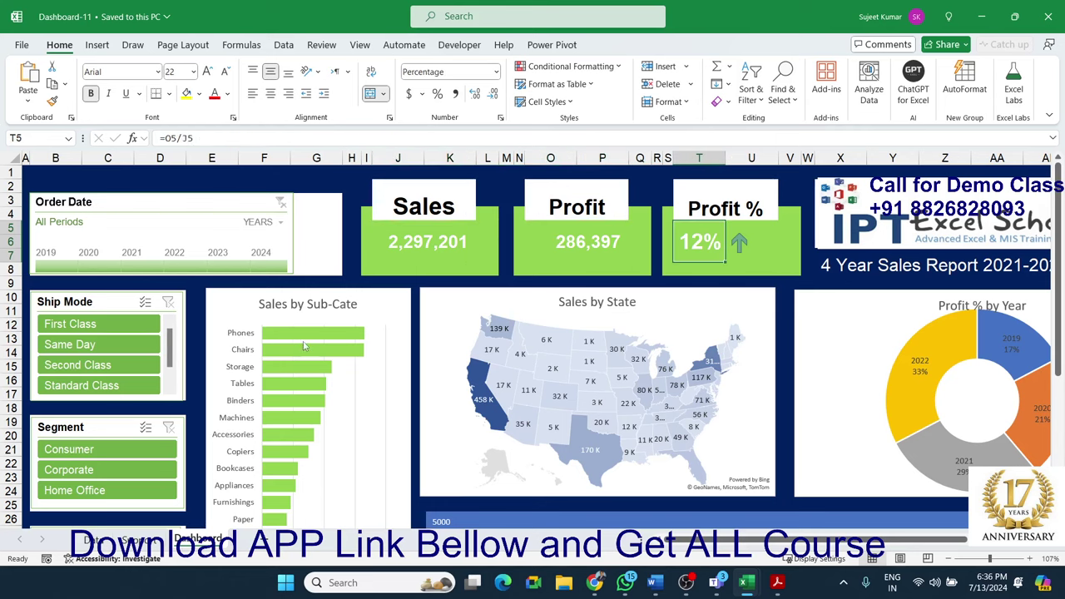
scroll(306, 346, down, 2)
scroll(271, 323, down, 2)
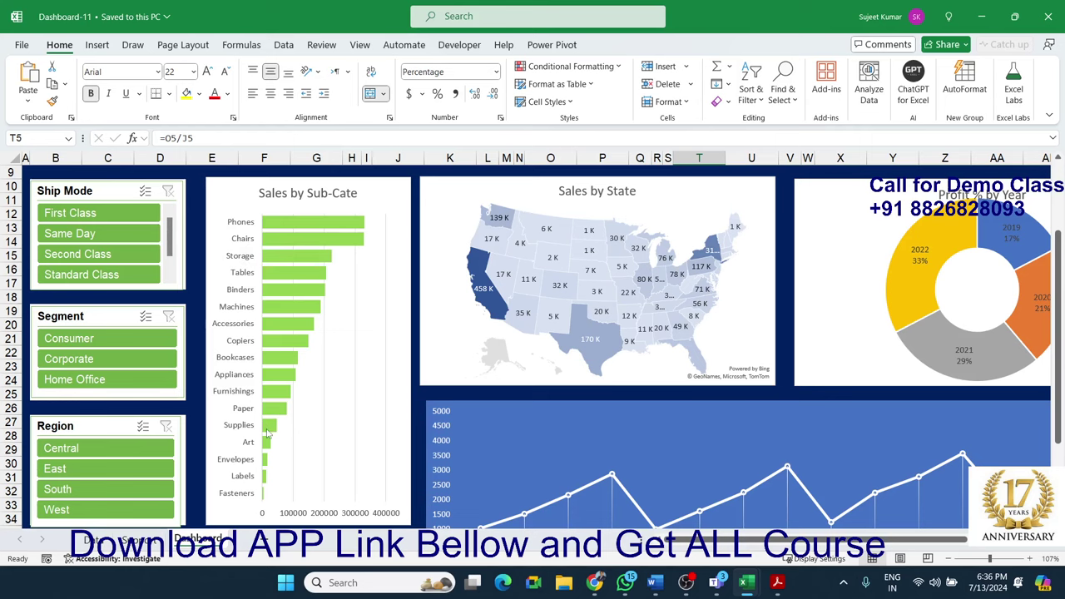
scroll(268, 423, up, 2)
scroll(268, 423, up, 2)
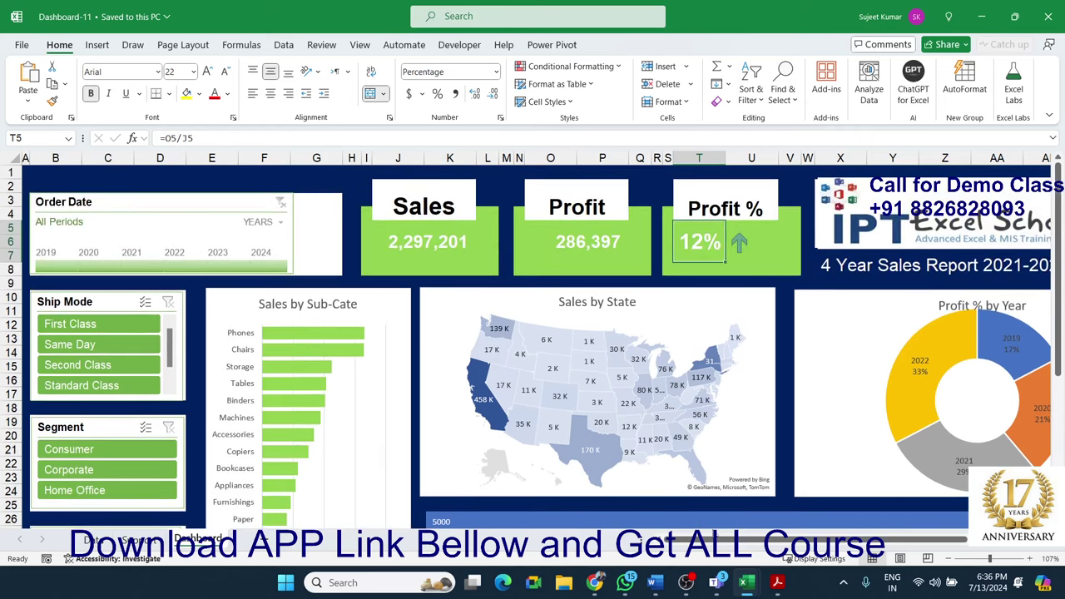
drag(723, 543, 726, 542)
scroll(857, 427, right, 4)
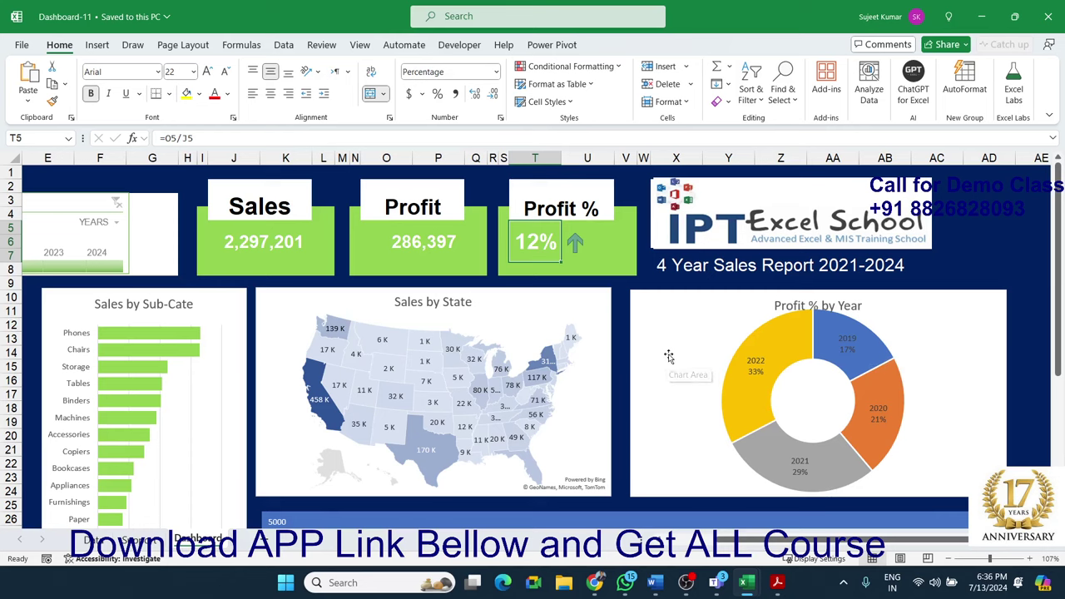
scroll(669, 356, down, 1)
scroll(669, 356, down, 3)
scroll(669, 356, up, 1)
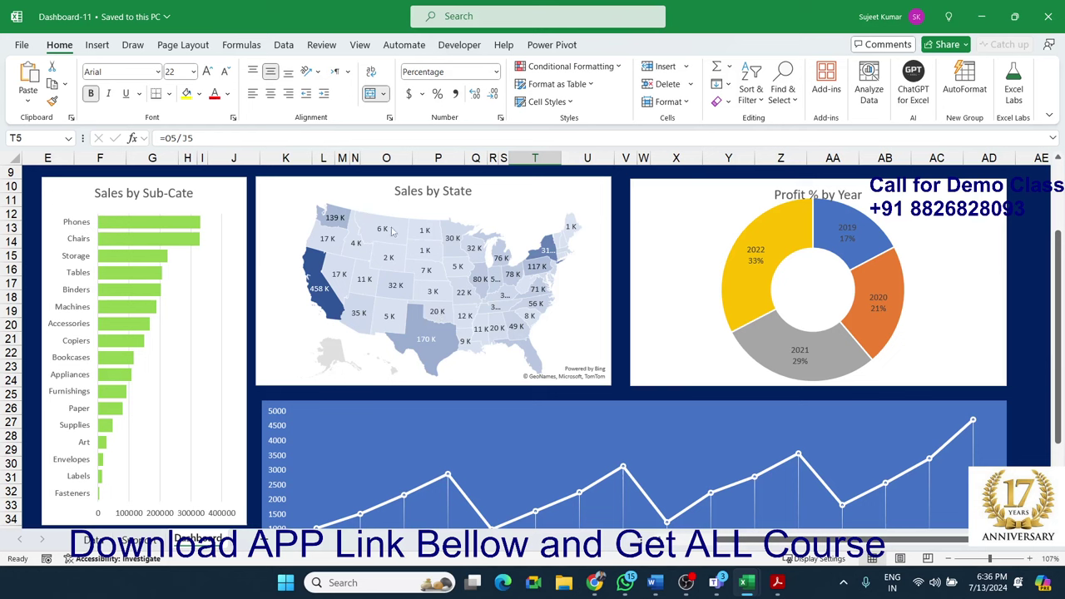
mouse_move(541, 306)
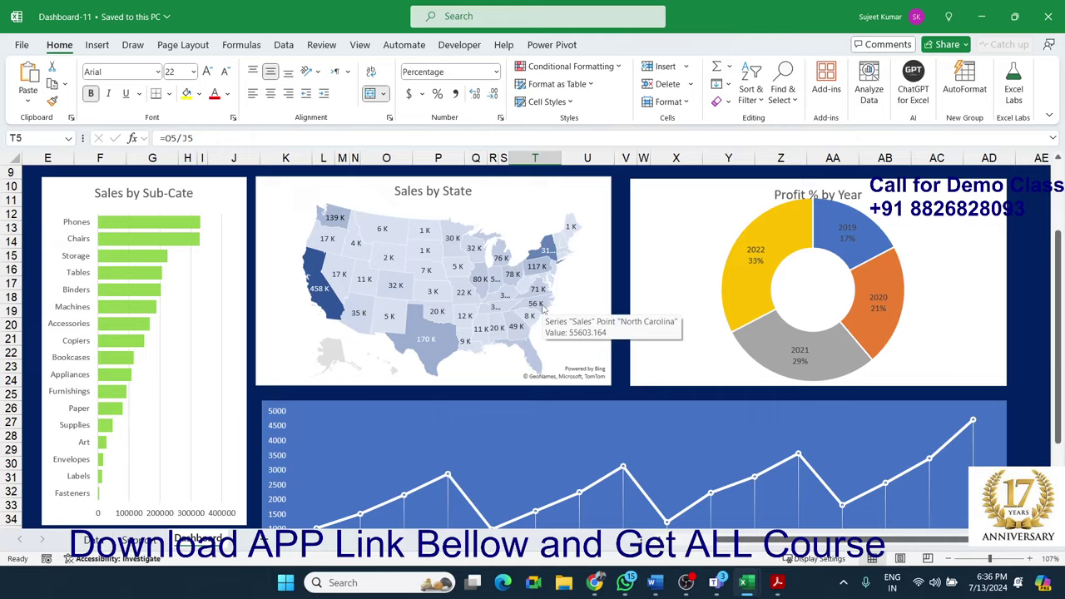
scroll(542, 308, down, 3)
scroll(541, 308, down, 1)
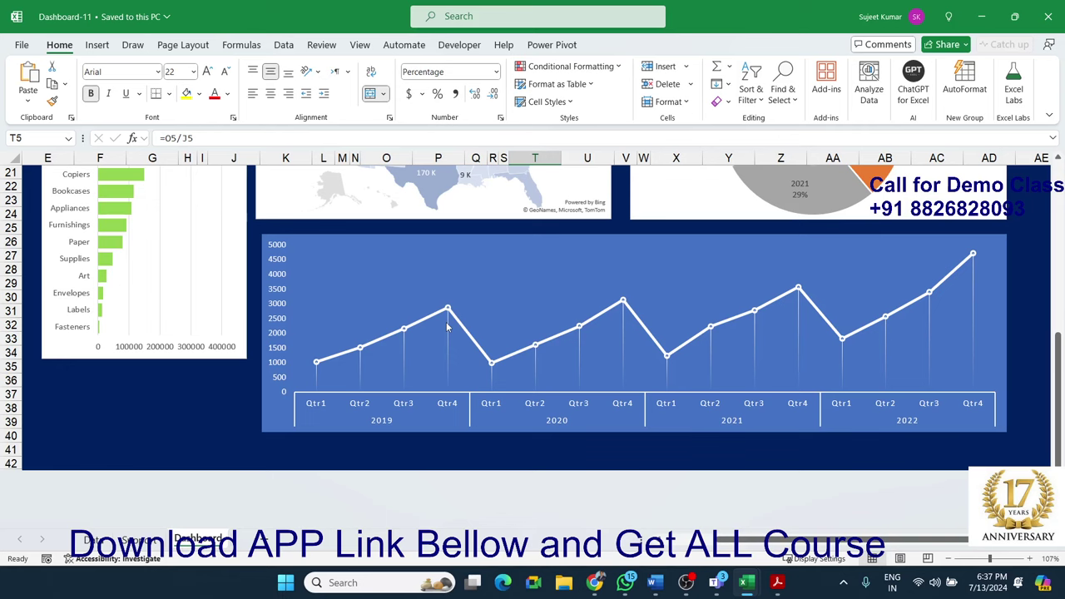
scroll(447, 326, up, 7)
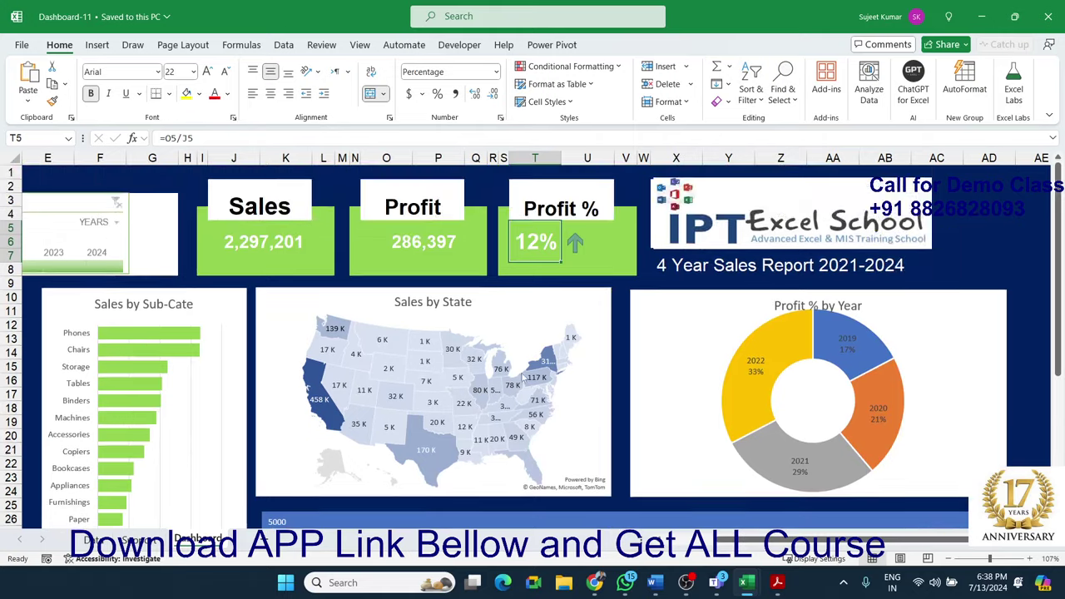
scroll(728, 546, left, 3)
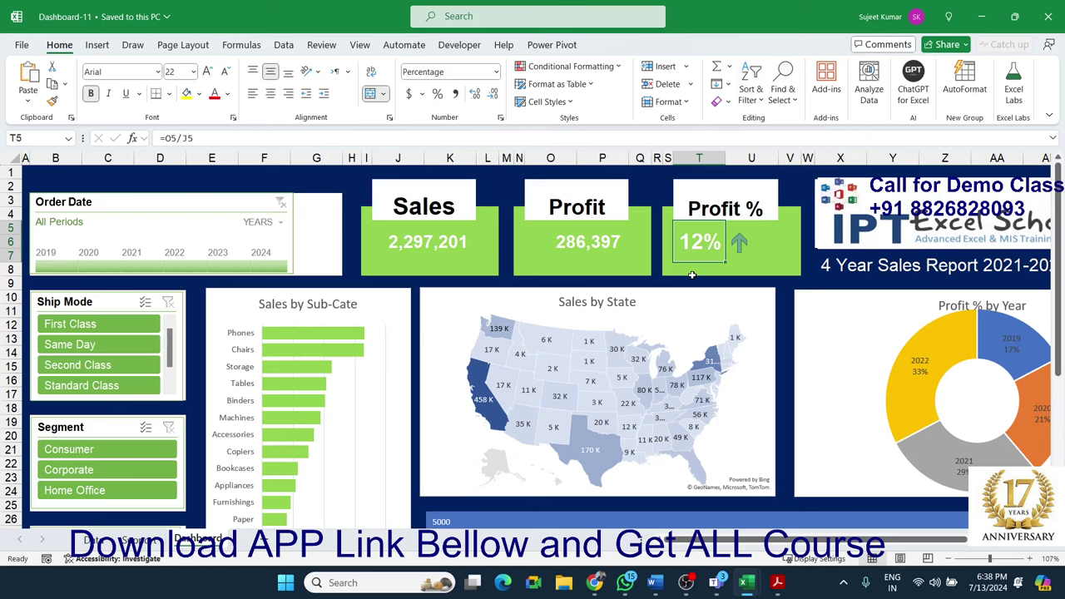
click(117, 456)
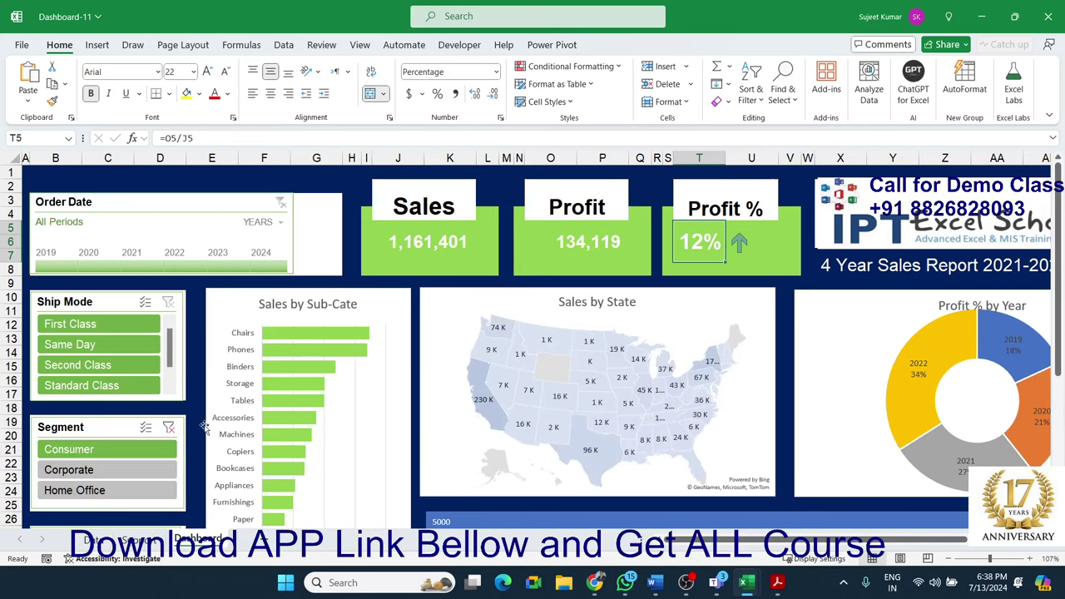
click(119, 471)
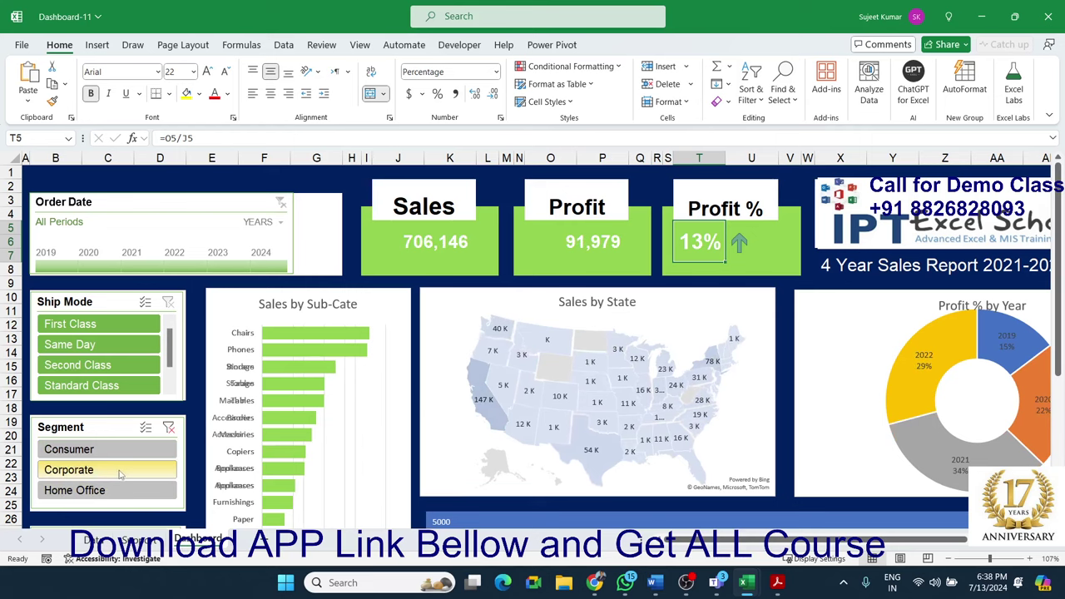
click(126, 495)
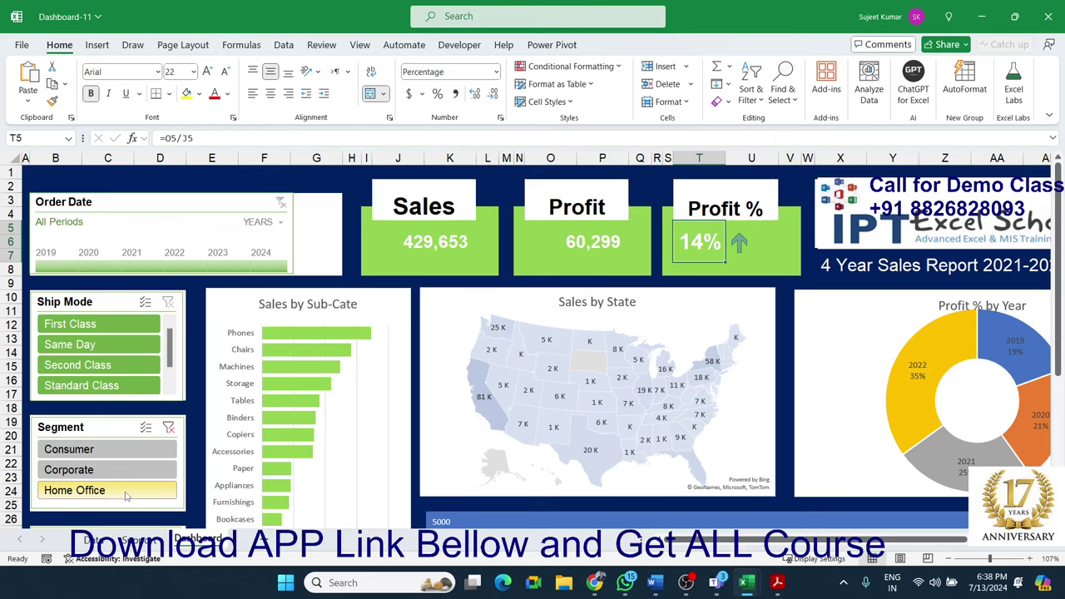
click(129, 474)
click(125, 449)
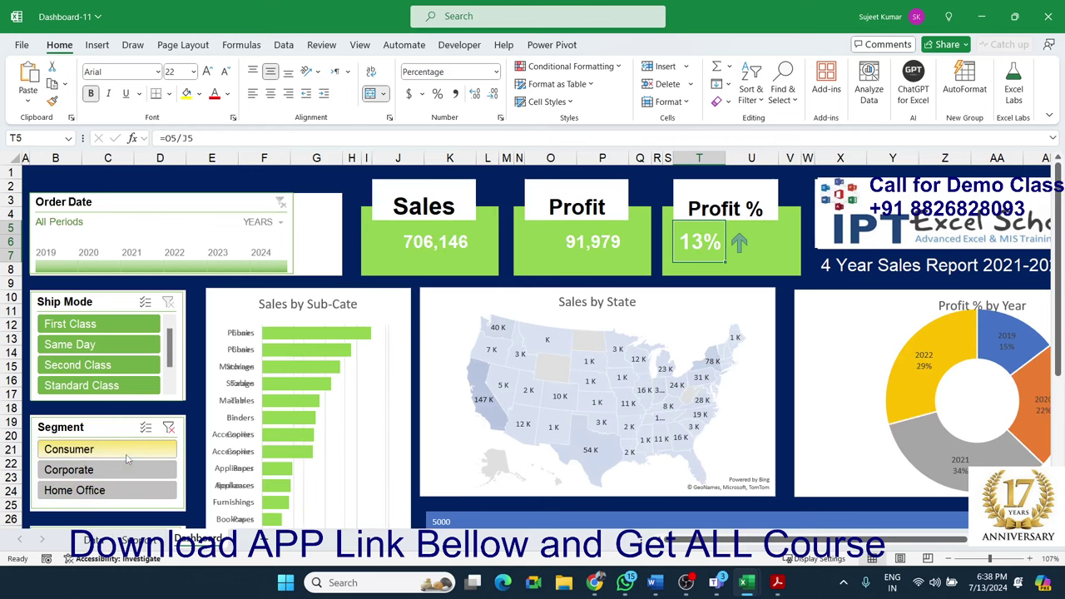
click(133, 489)
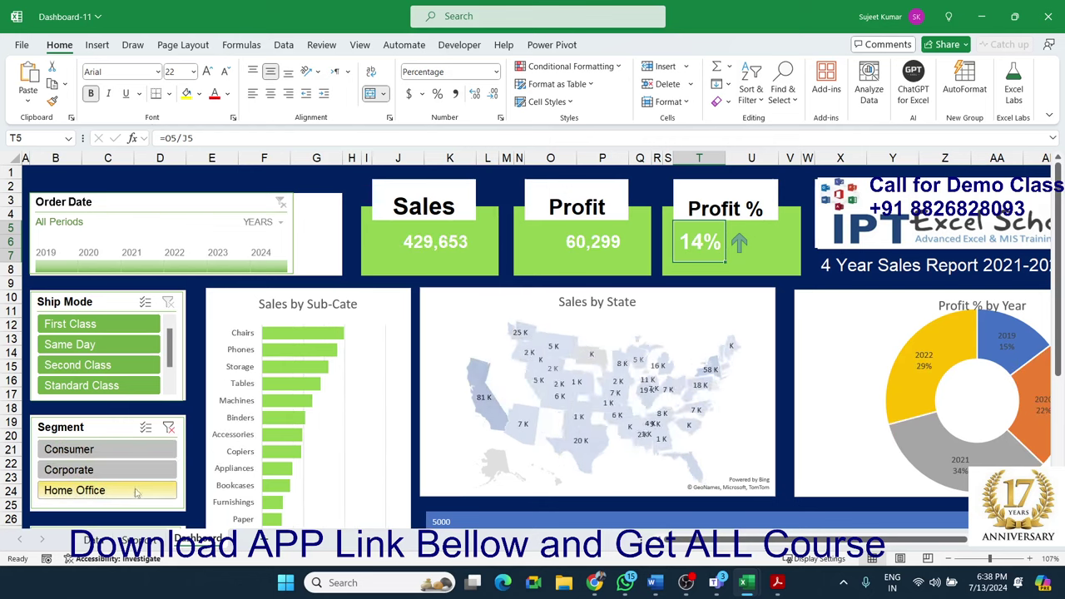
click(168, 427)
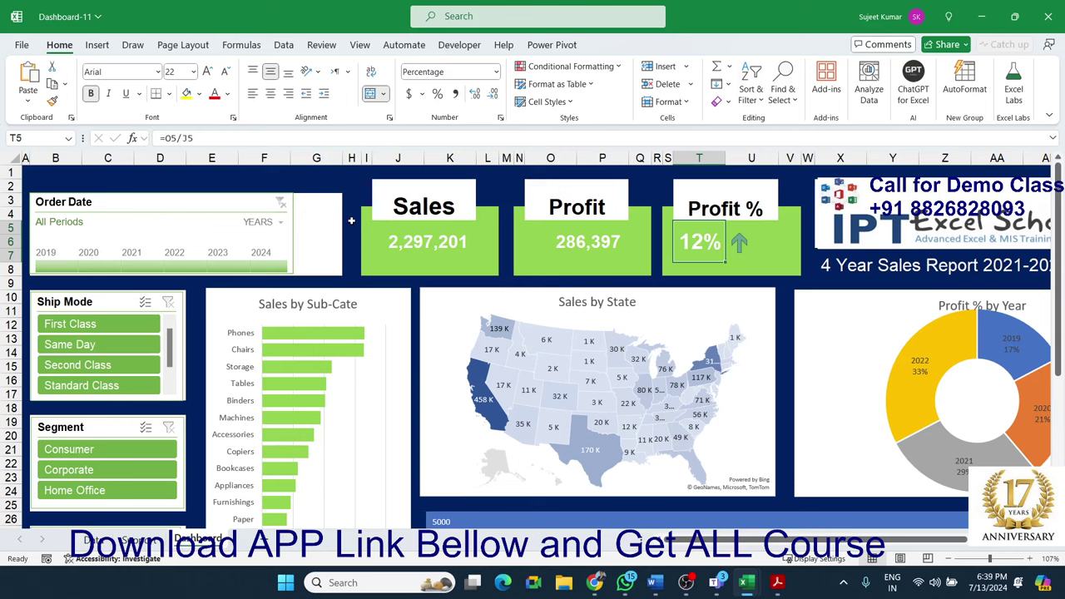
click(351, 226)
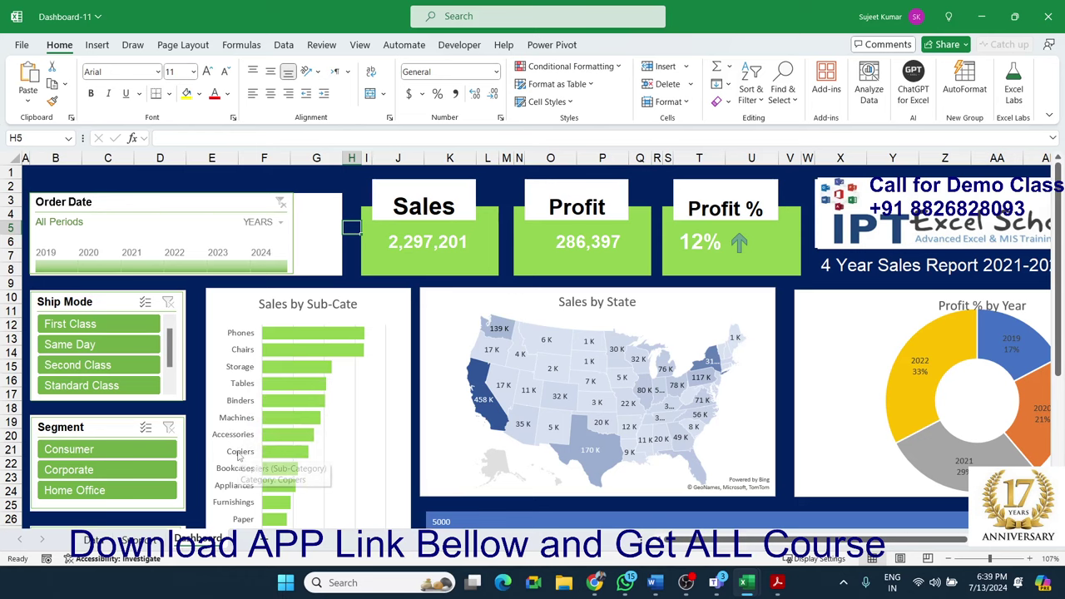
scroll(235, 478, down, 3)
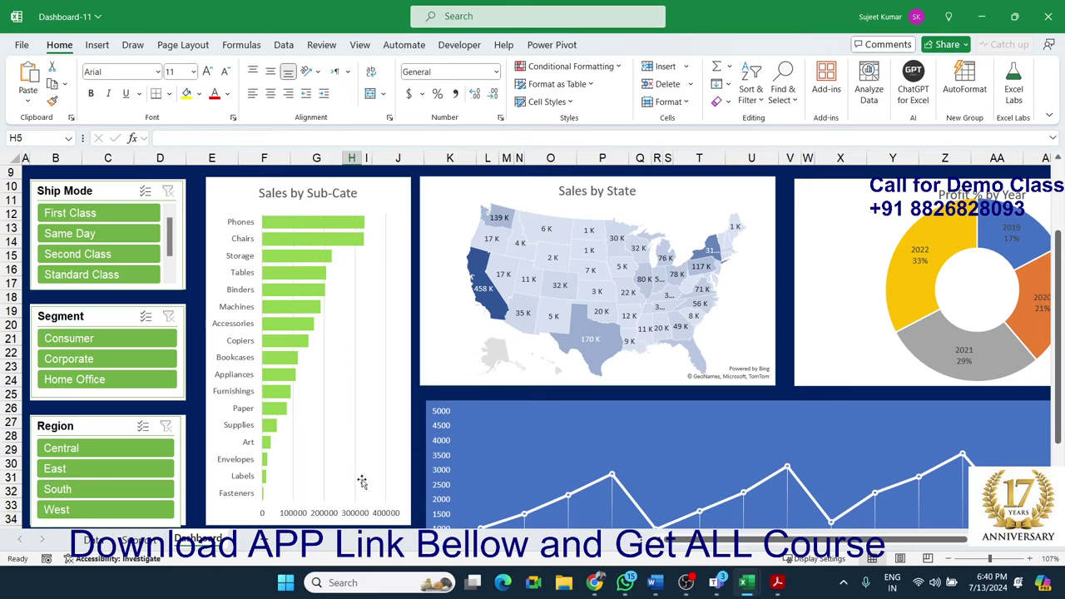
scroll(793, 475, down, 3)
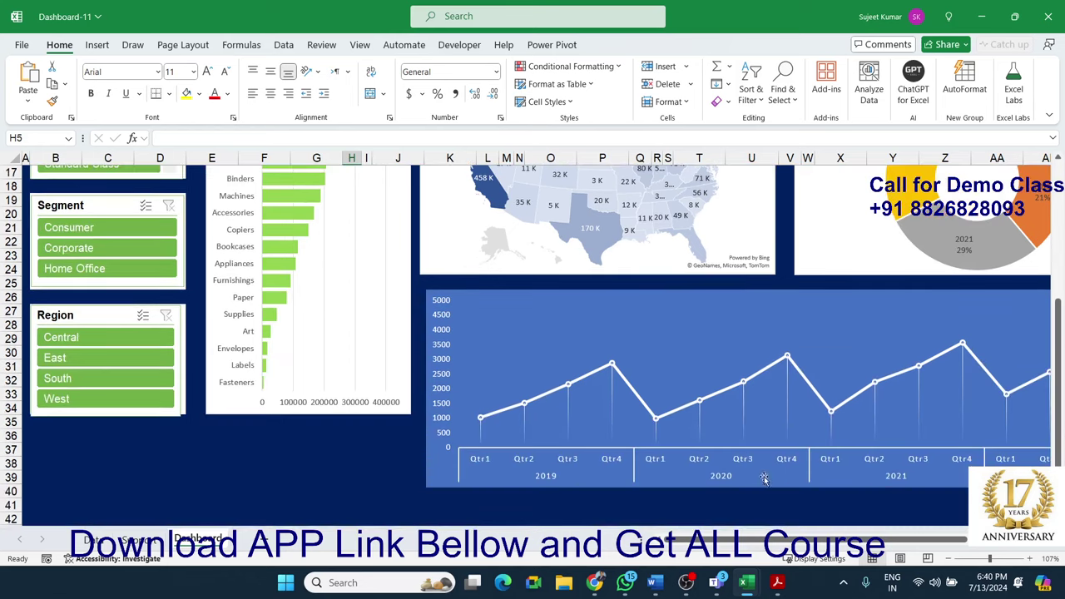
scroll(535, 318, right, 1)
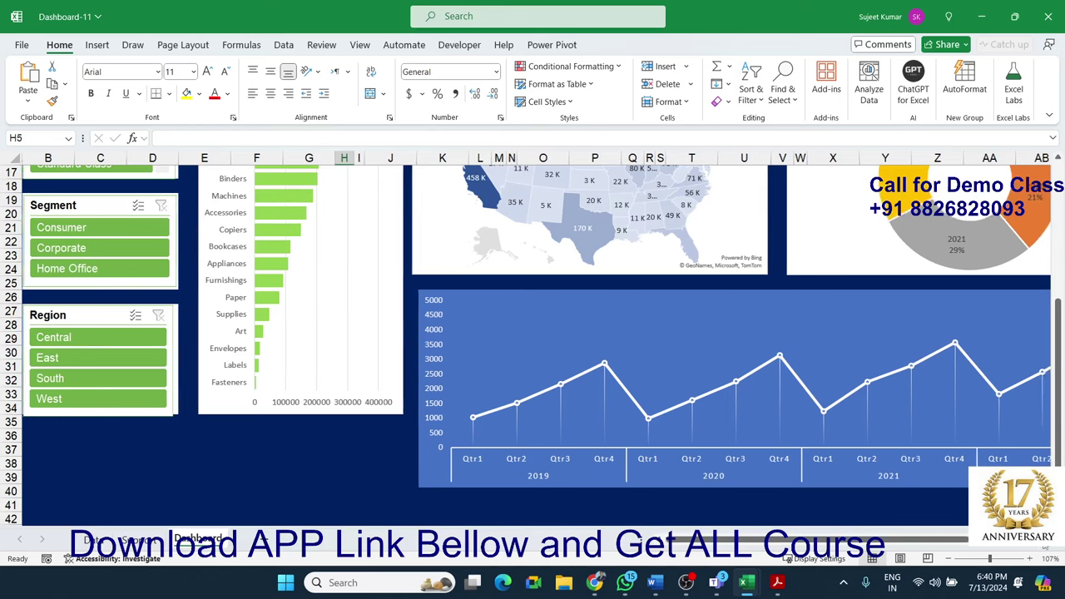
scroll(536, 318, right, 2)
scroll(536, 319, right, 2)
scroll(536, 318, right, 1)
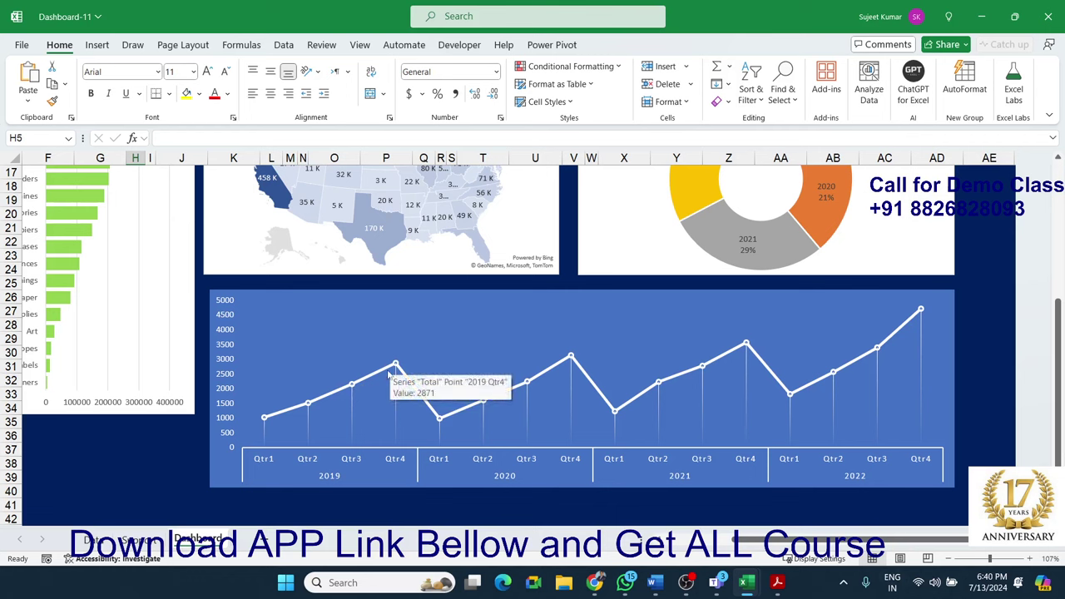
mouse_move(395, 364)
scroll(445, 425, up, 1)
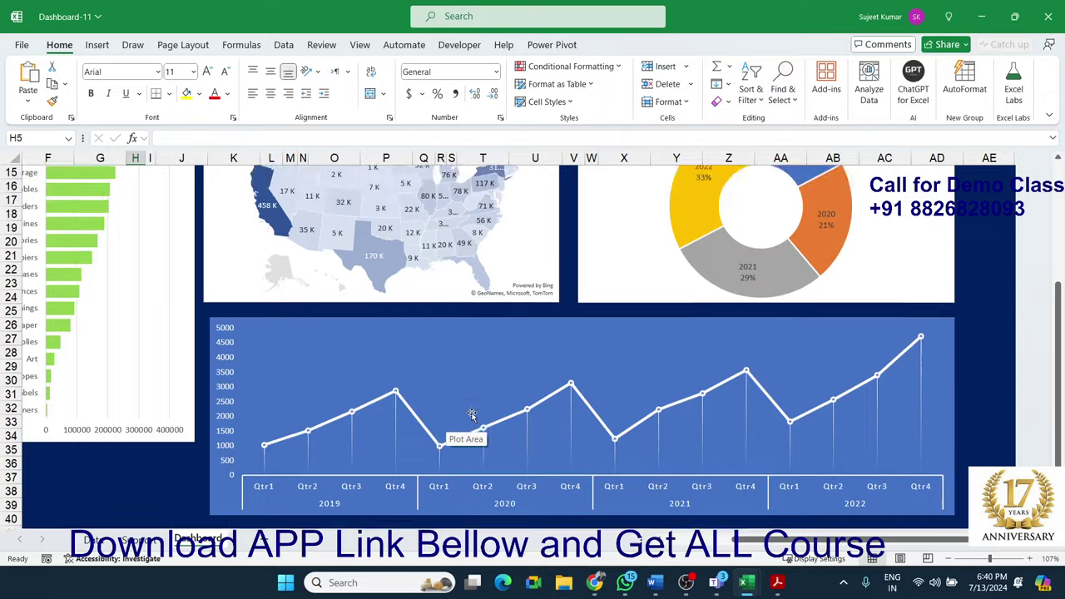
scroll(463, 429, up, 1)
scroll(463, 429, down, 1)
scroll(682, 516, left, 3)
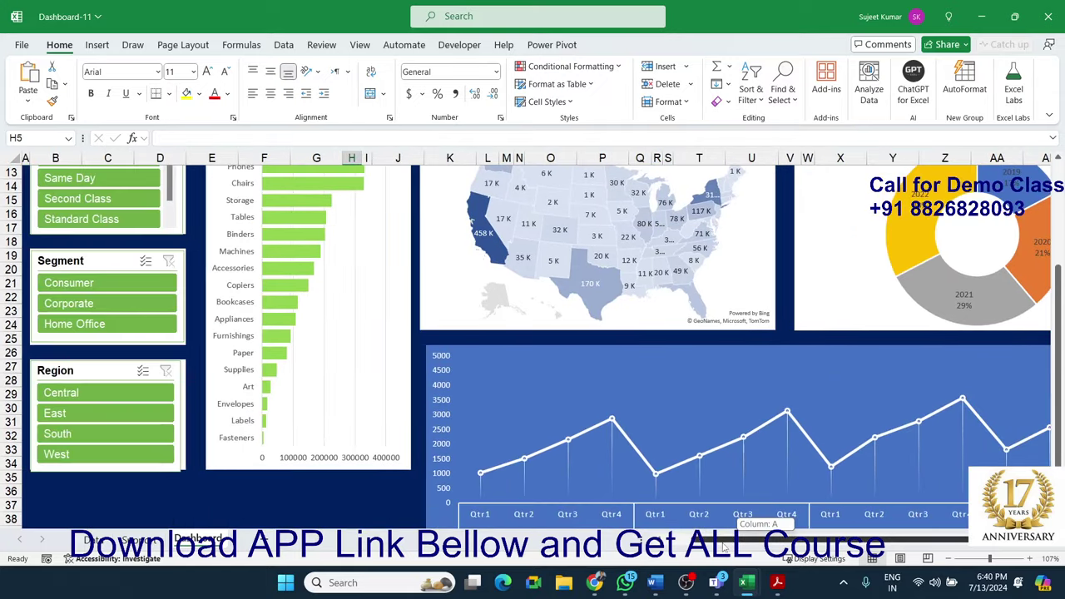
scroll(682, 515, up, 4)
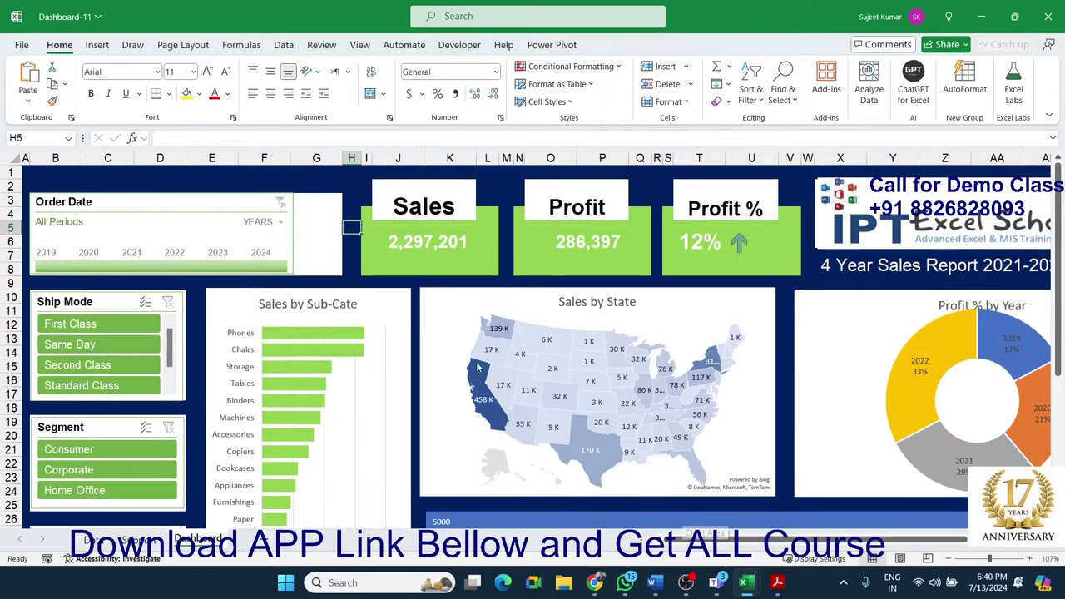
mouse_move(480, 241)
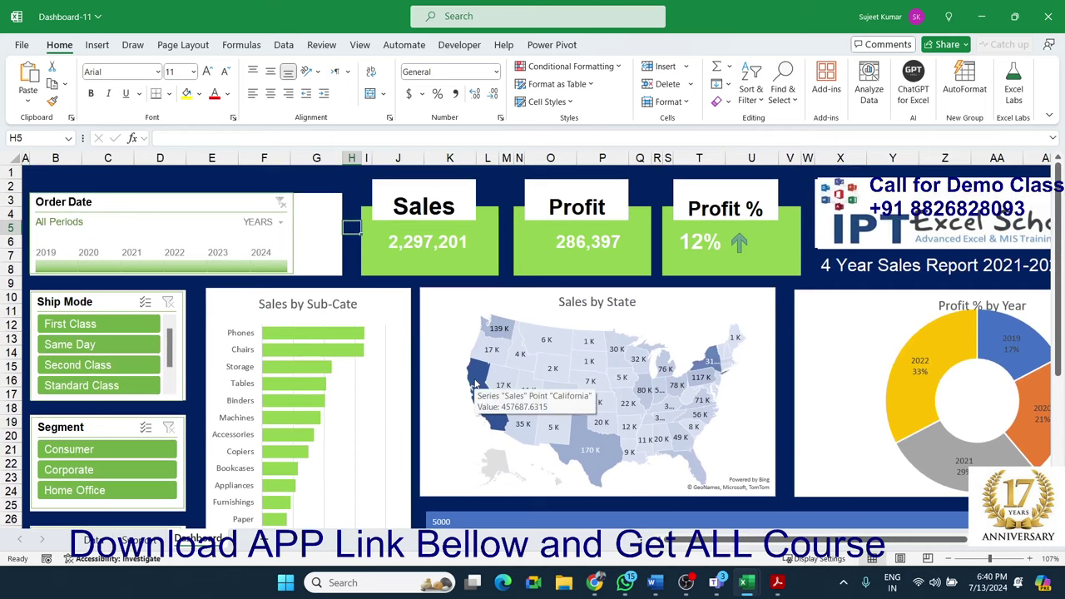
scroll(474, 385, down, 1)
scroll(474, 385, down, 1)
scroll(474, 380, down, 2)
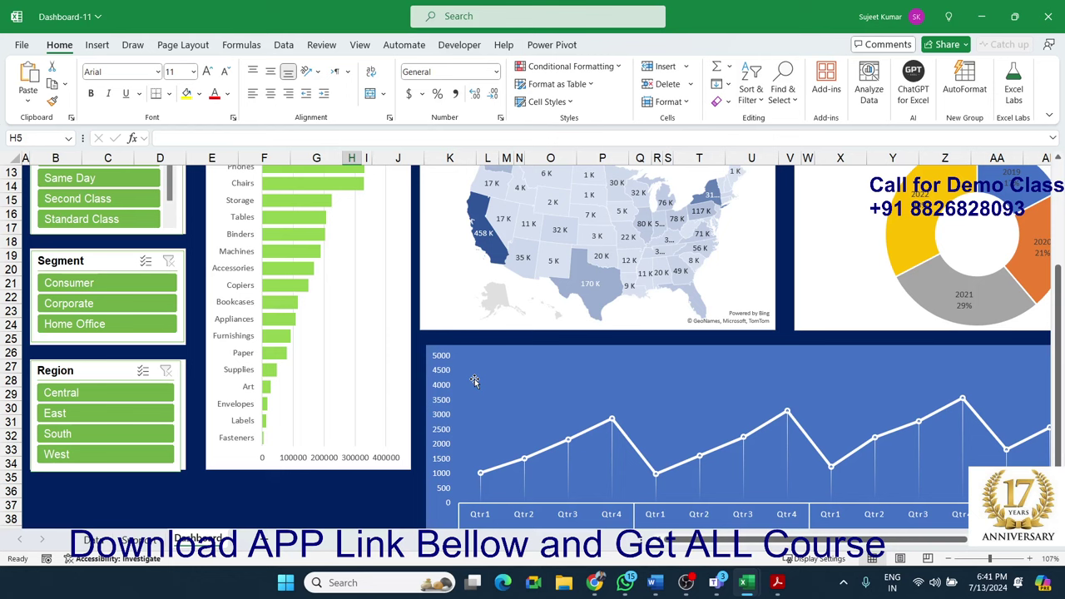
scroll(474, 380, up, 4)
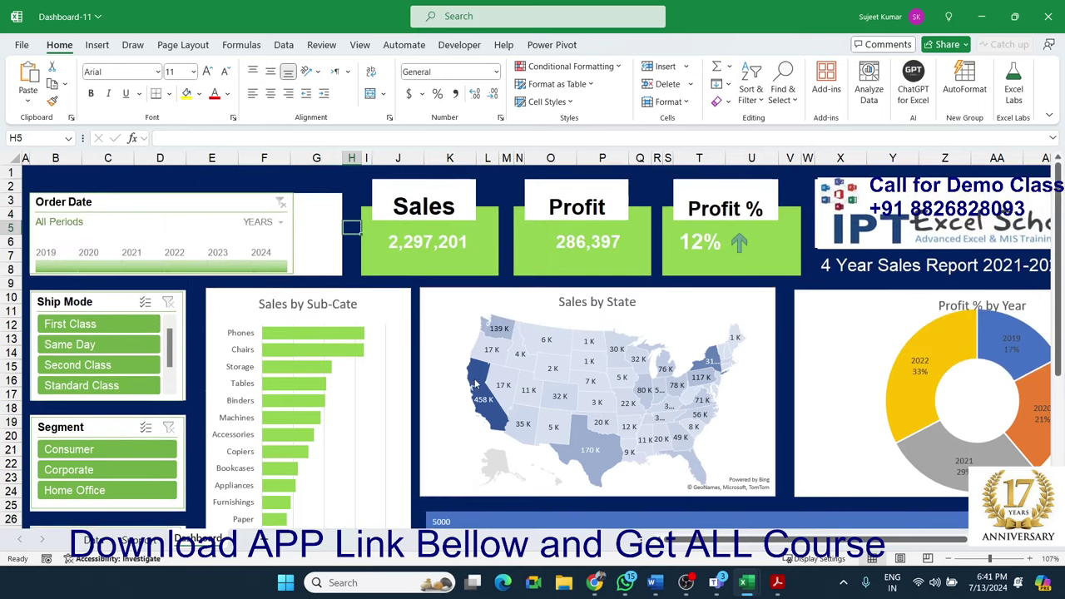
scroll(474, 380, down, 1)
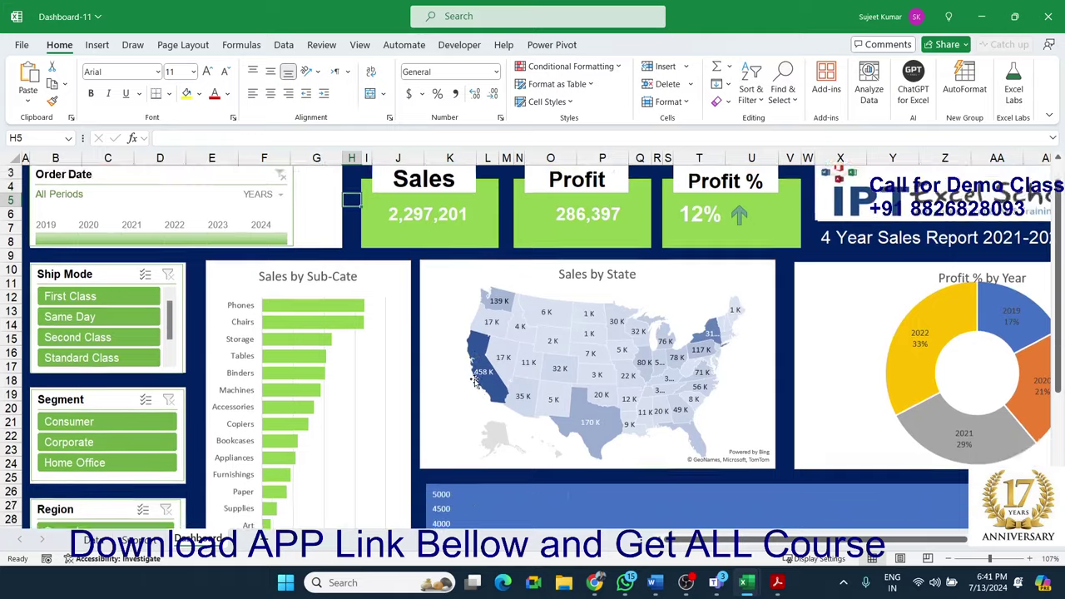
scroll(474, 380, down, 3)
scroll(474, 380, down, 2)
scroll(474, 380, up, 3)
scroll(474, 380, up, 2)
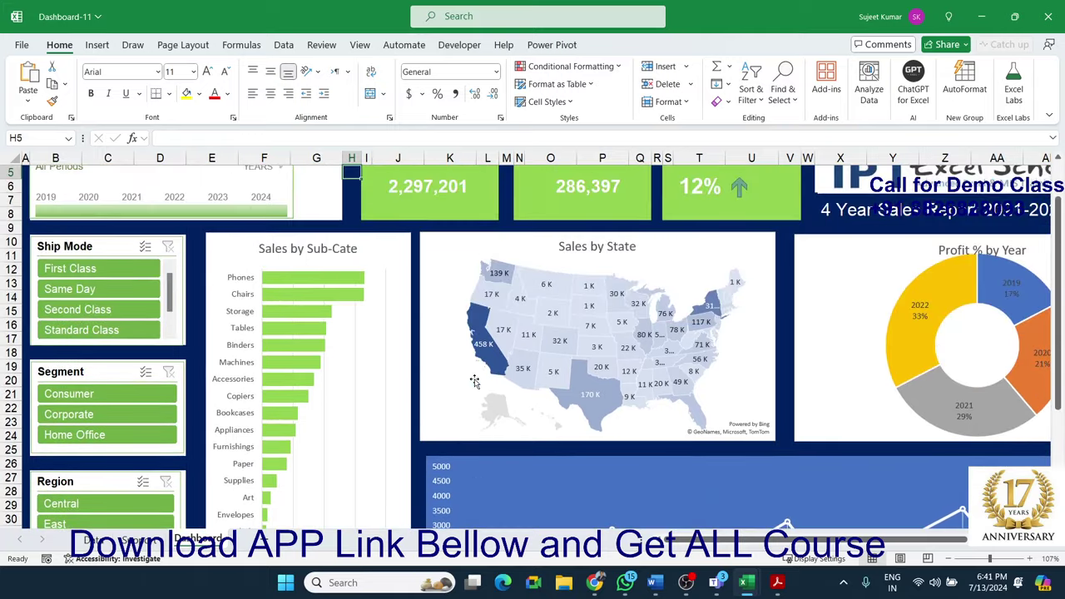
scroll(474, 381, up, 1)
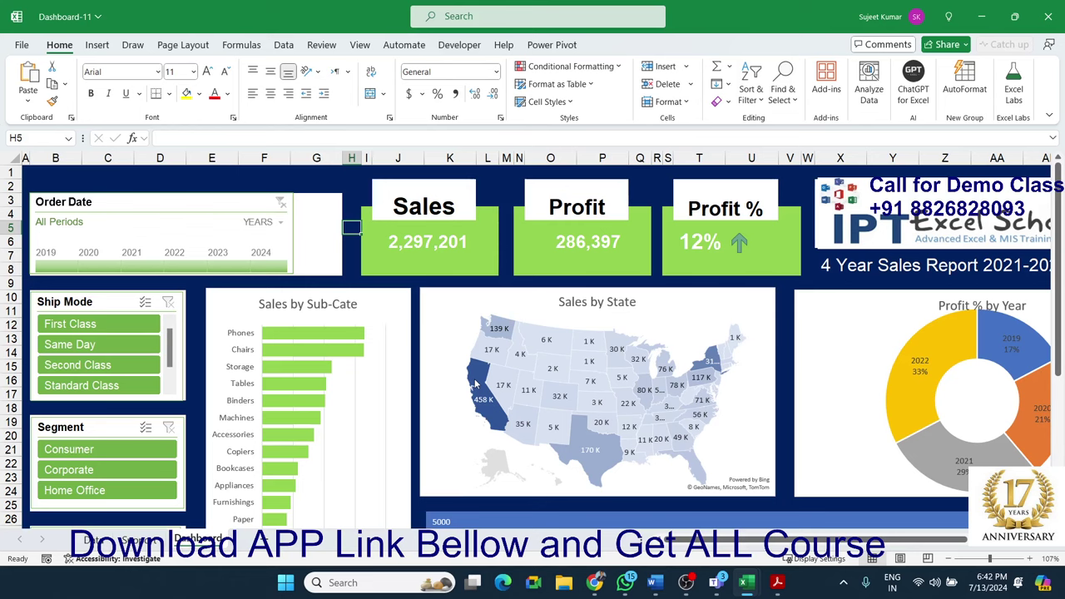
scroll(476, 384, down, 2)
scroll(476, 384, up, 2)
Check the formulas behind the Sales, Profit and Profit % cards, then select an empty cell
click(404, 248)
click(586, 242)
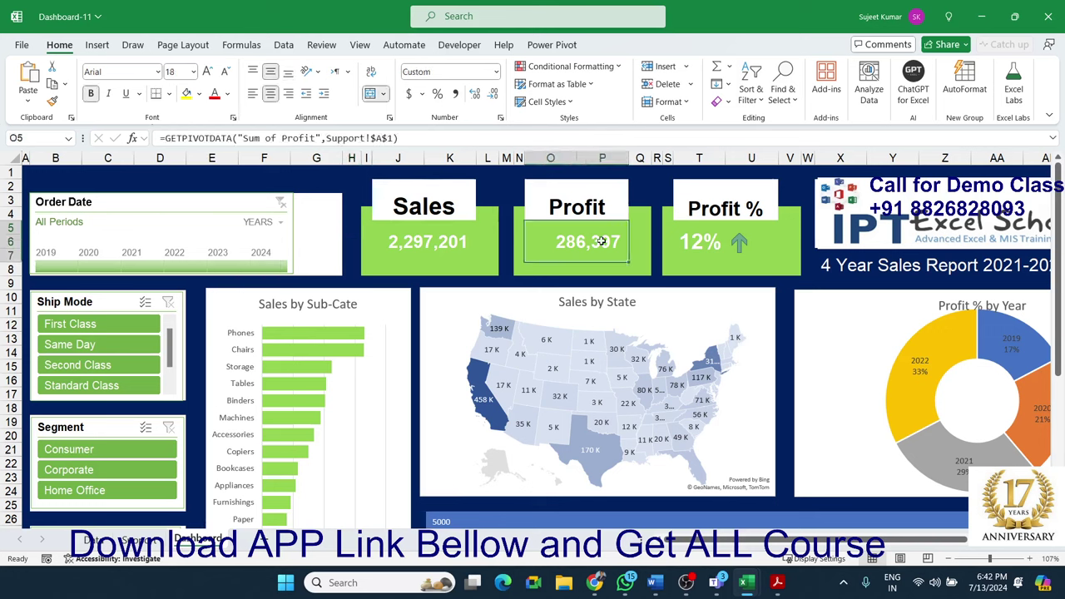
click(697, 241)
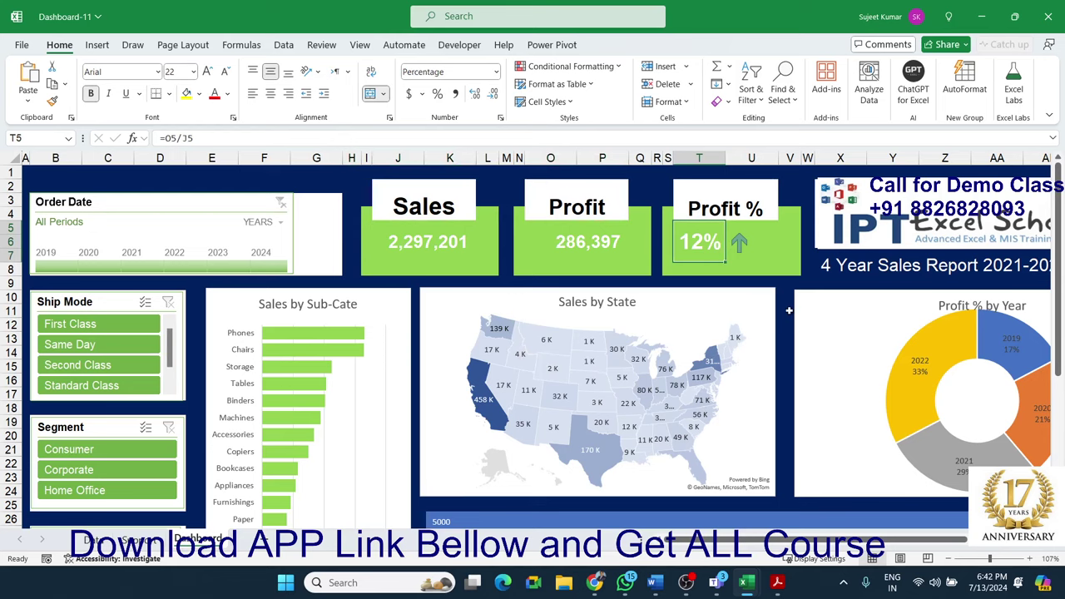
click(786, 313)
scroll(785, 312, down, 3)
scroll(786, 312, down, 4)
scroll(786, 312, up, 3)
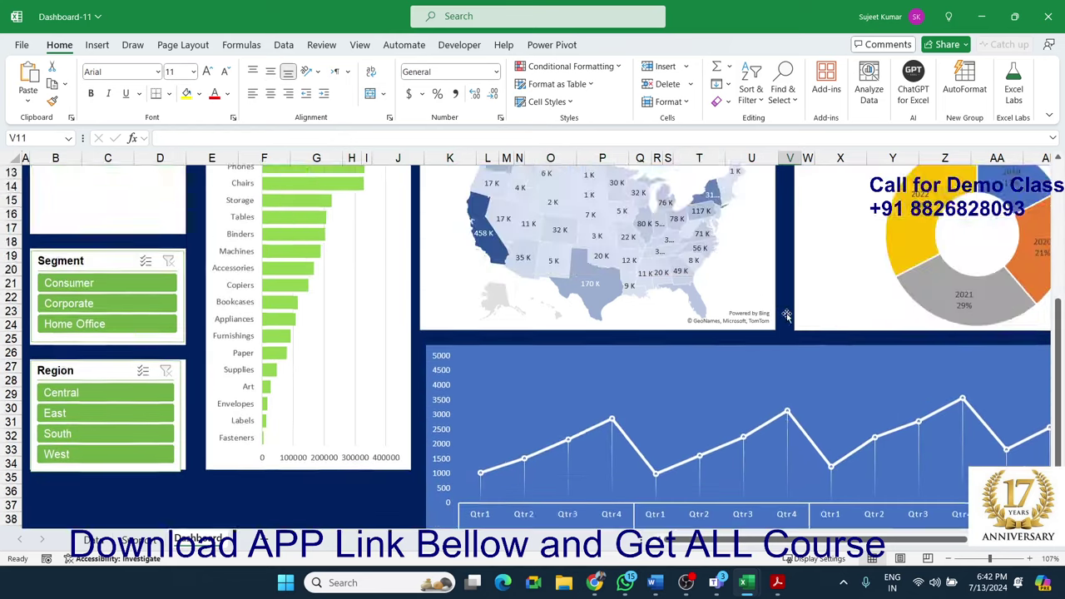
scroll(786, 313, up, 4)
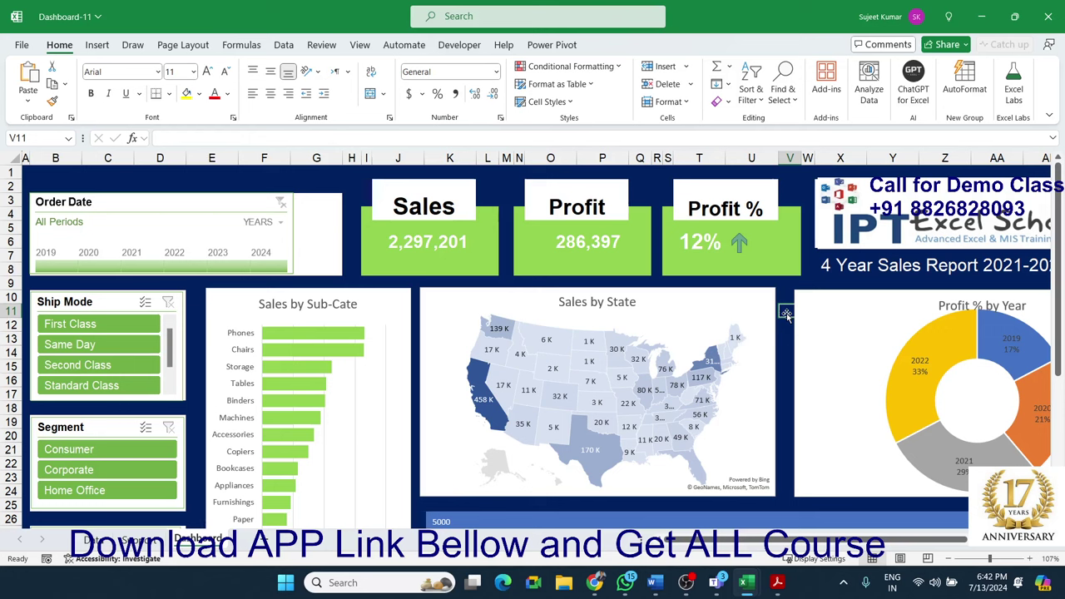
On the Support sheet, inspect Sum of Profit and select the sub-category and state sales totals
click(139, 540)
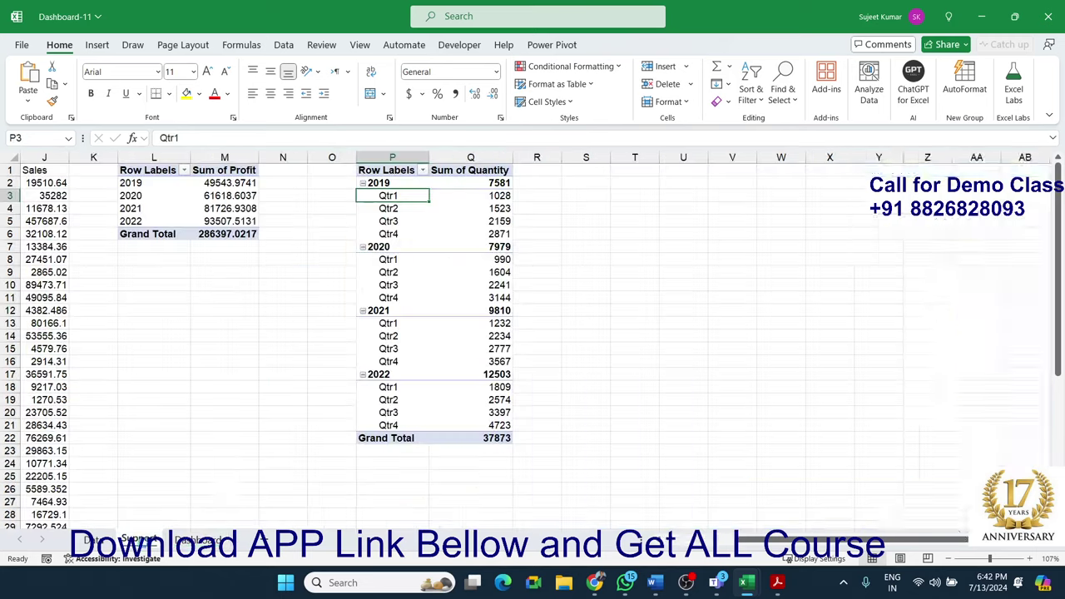
scroll(399, 444, left, 5)
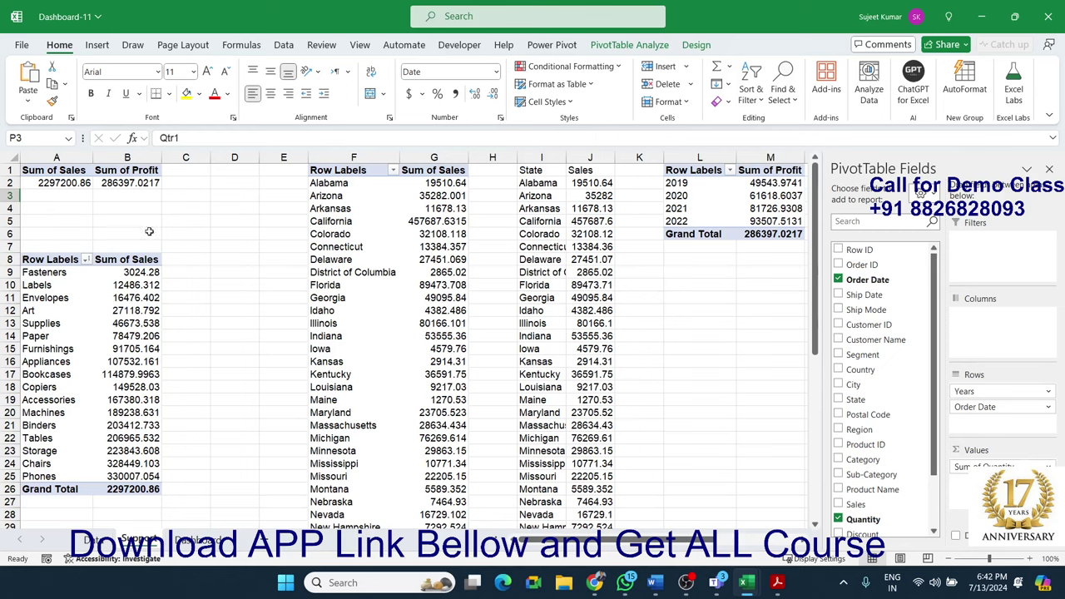
click(75, 183)
click(118, 181)
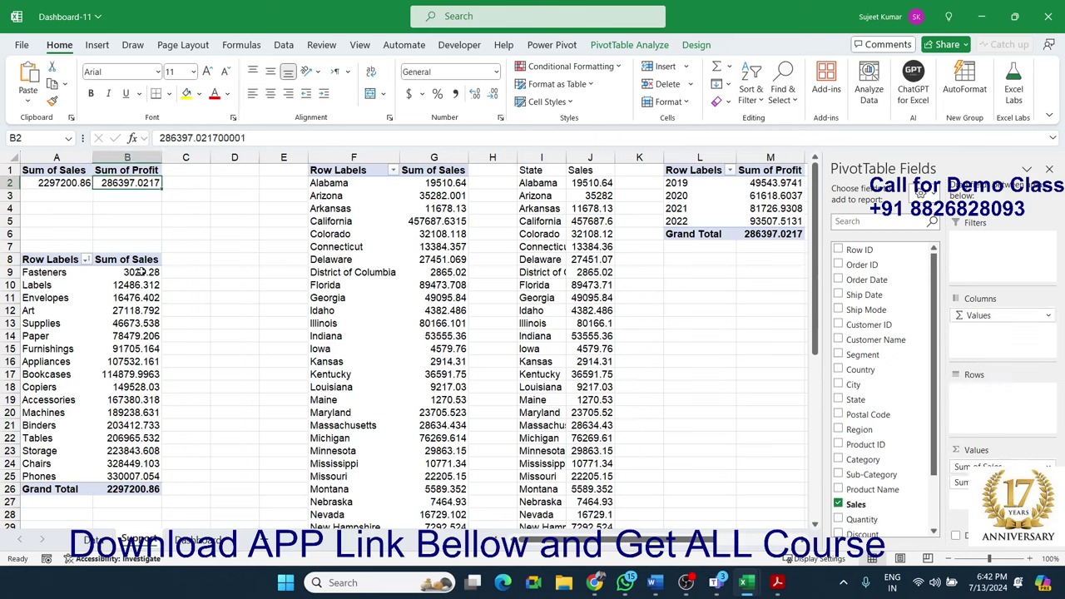
drag(138, 272, 136, 476)
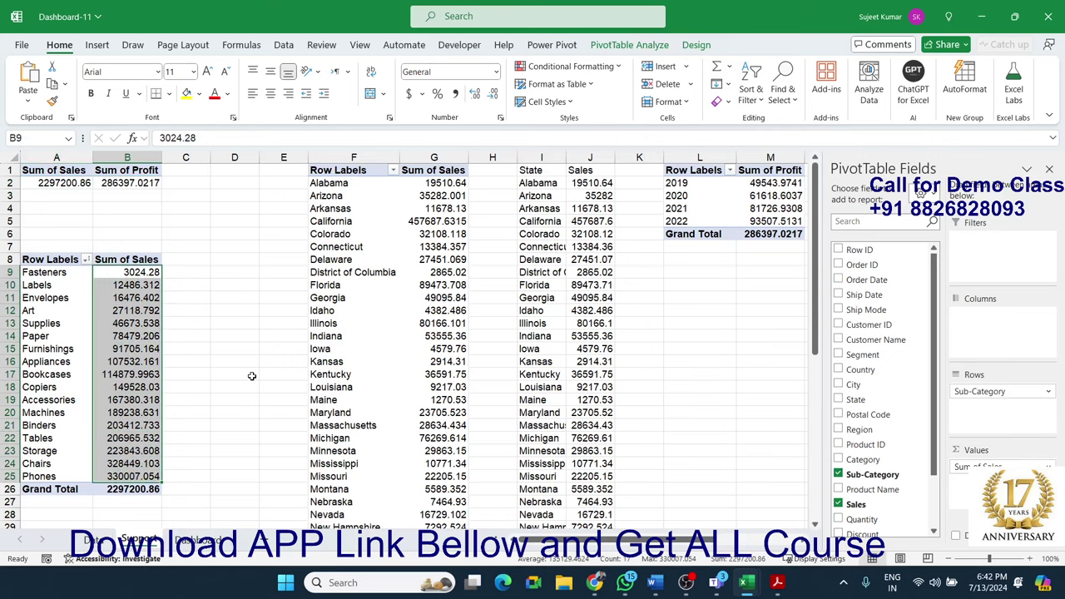
drag(439, 183, 440, 425)
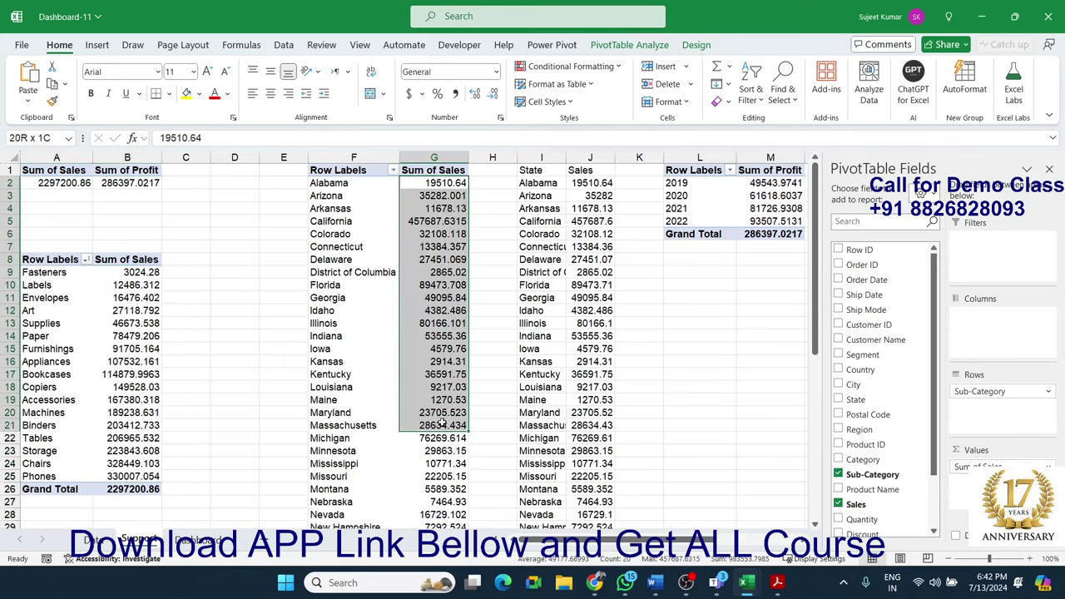
drag(592, 194, 592, 284)
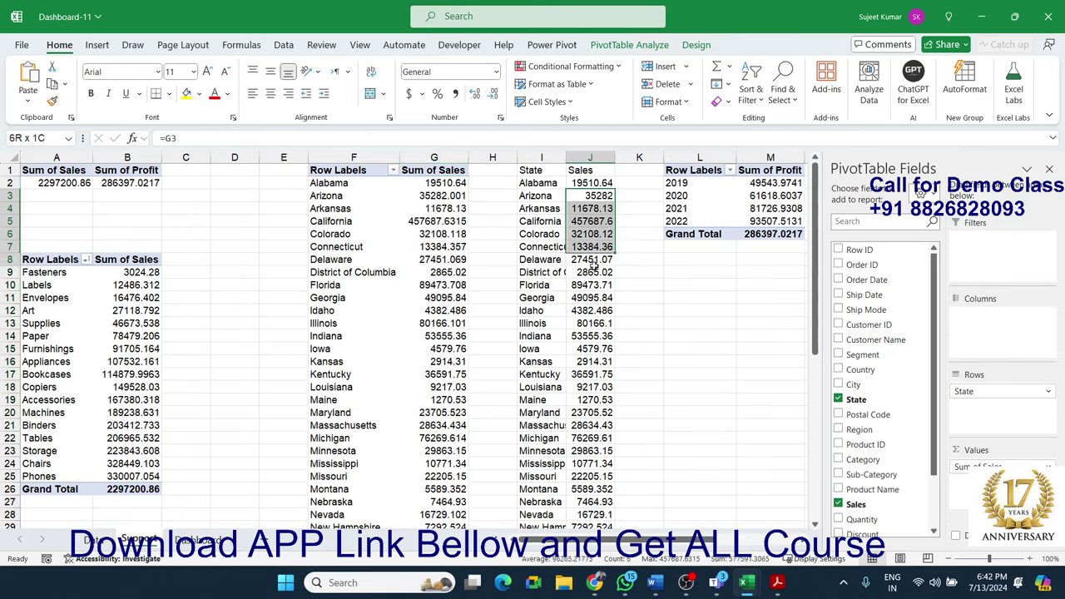
Select the 2021 profit row and quarterly quantity totals, then return to the Dashboard sheet
click(682, 208)
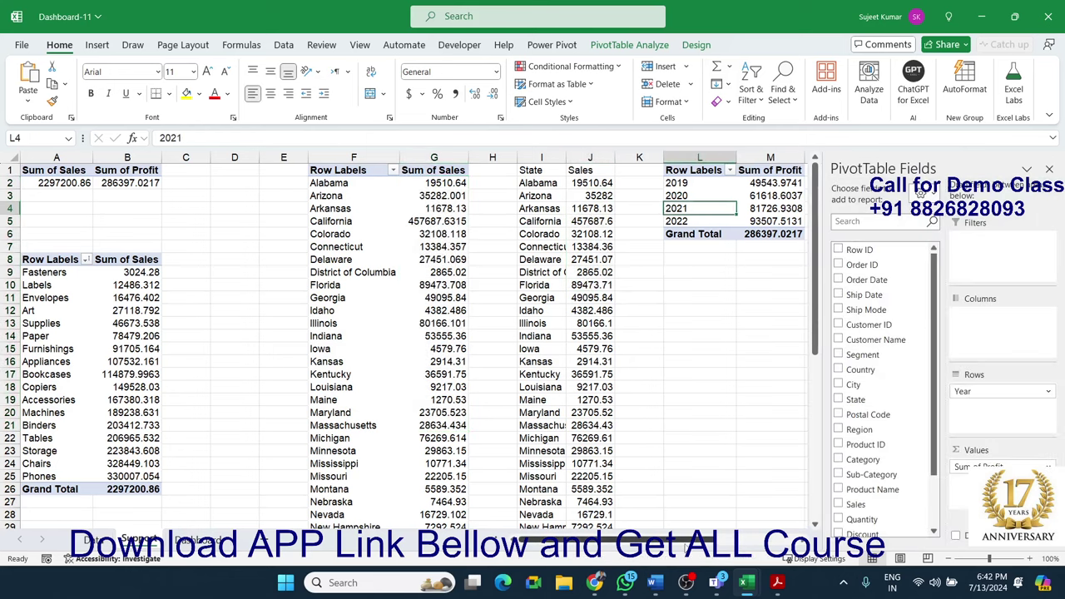
drag(682, 539, 761, 549)
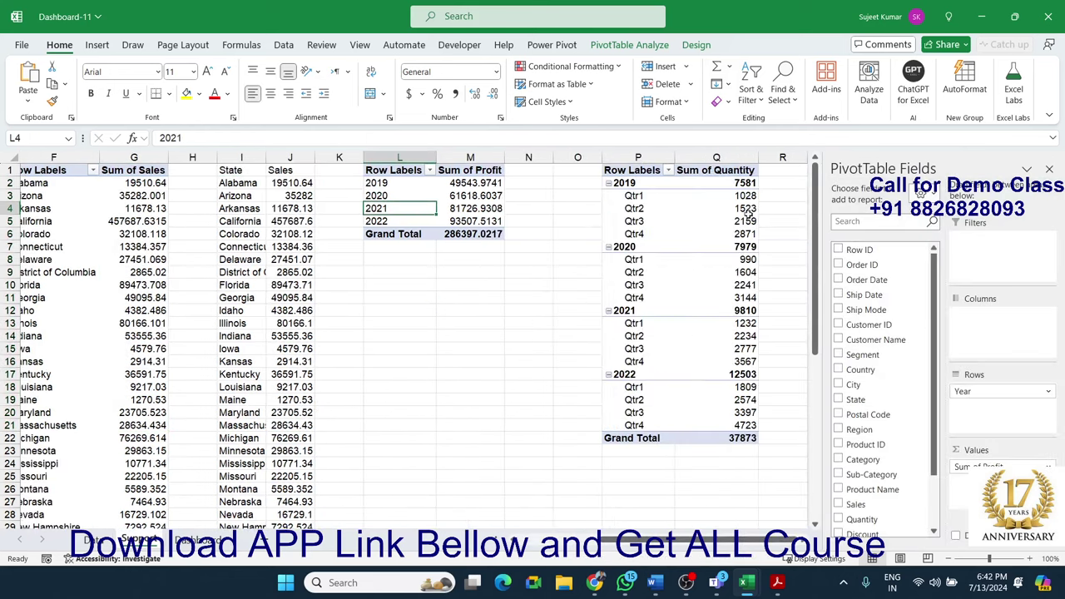
drag(746, 198, 732, 437)
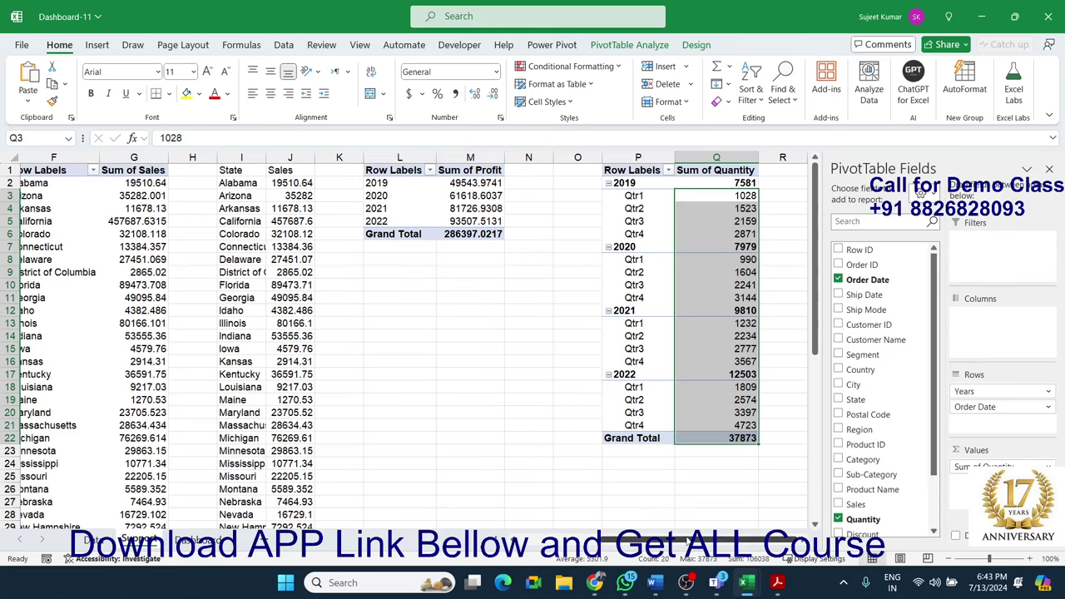
mouse_move(687, 541)
mouse_down()
mouse_move(564, 537)
mouse_move(682, 539)
mouse_move(562, 509)
mouse_up()
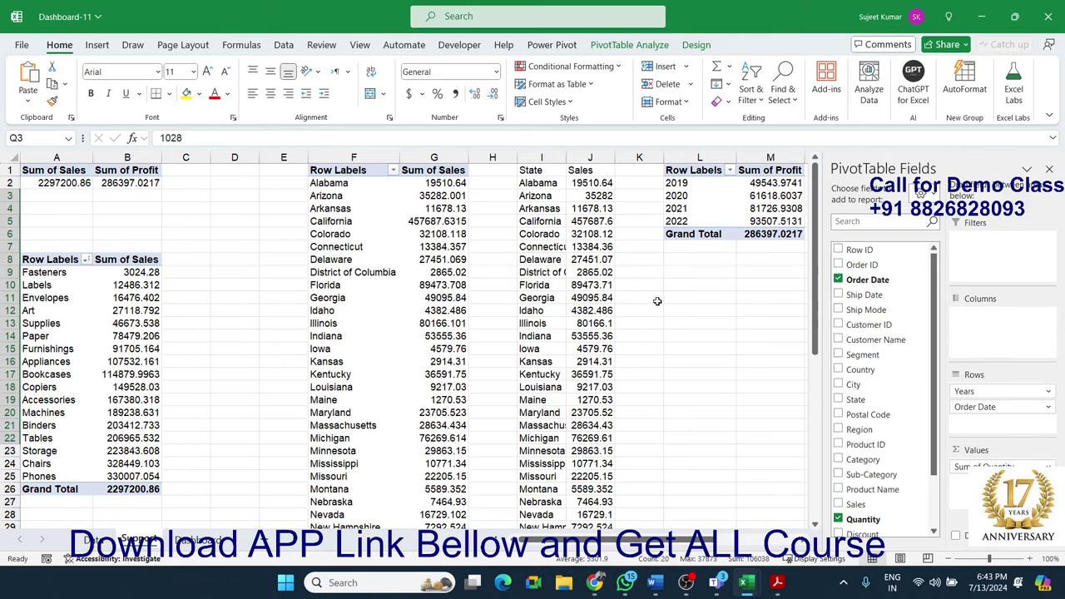
click(656, 301)
click(200, 540)
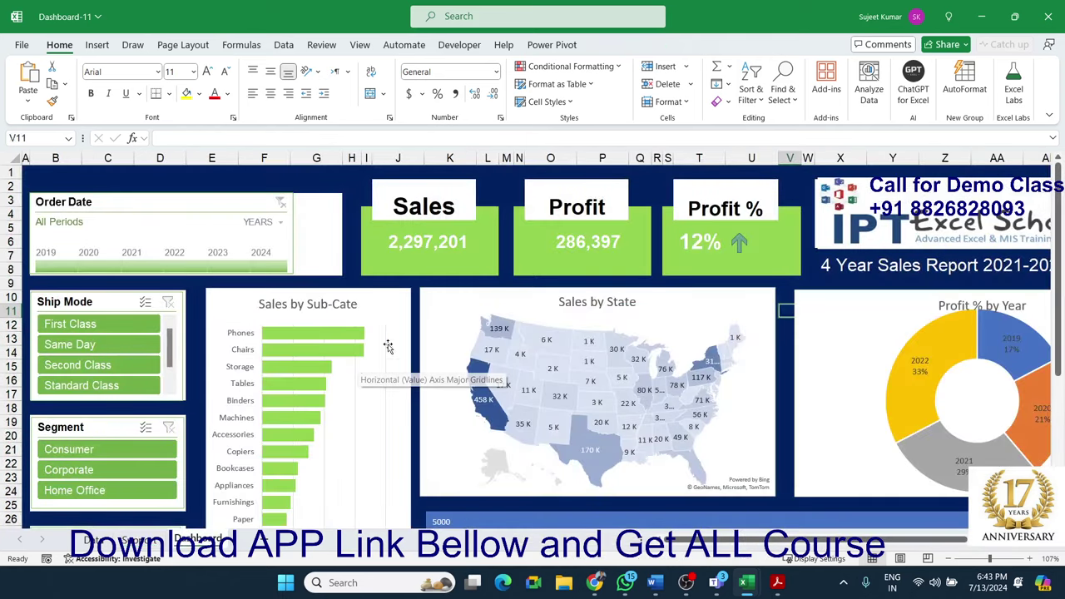
View and confirm the Sales card's GETPIVOTDATA formula unchanged, then switch to the Acrobat PDF
click(429, 248)
click(359, 138)
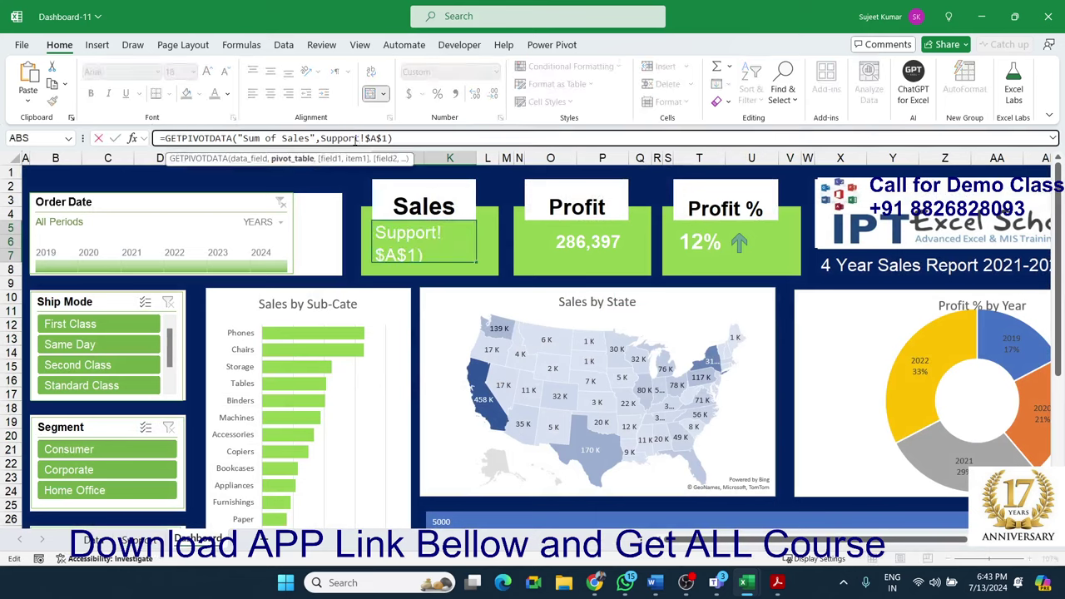
key(Return)
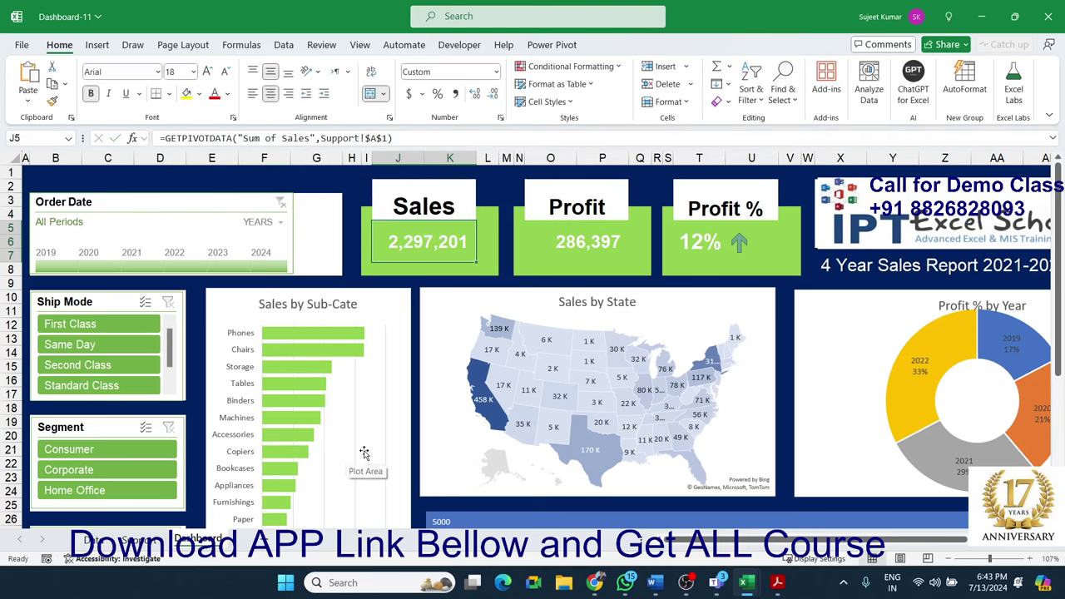
scroll(482, 437, down, 3)
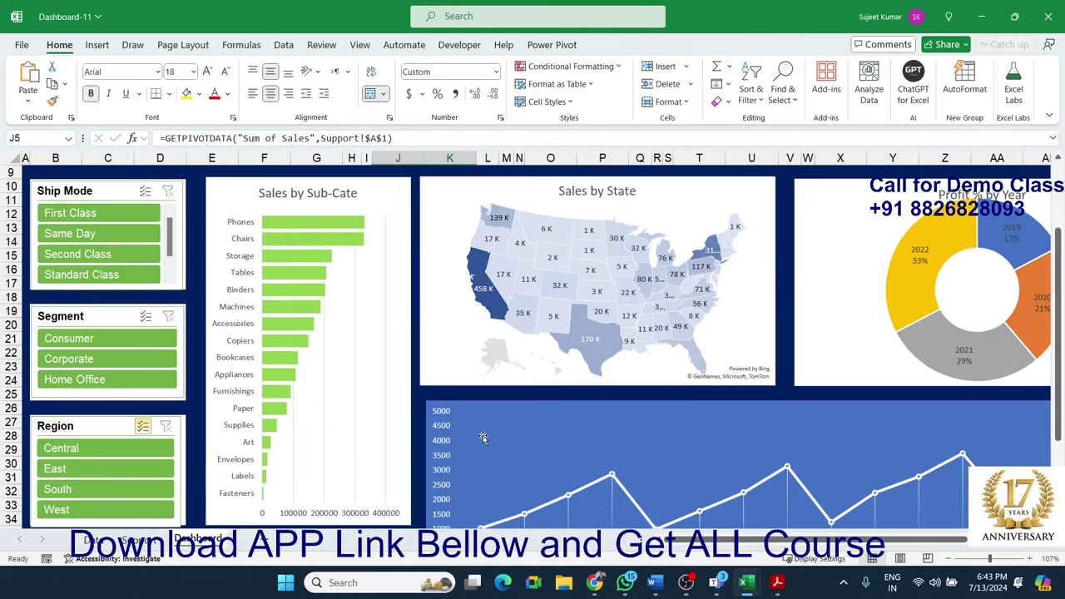
click(779, 584)
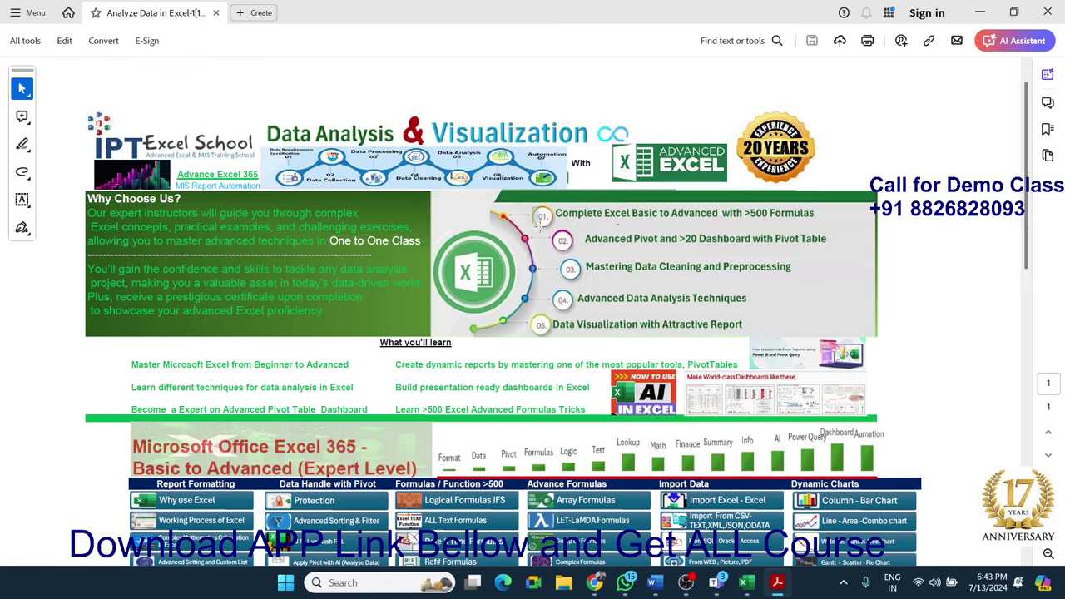
Select and clear text in the PDF's numbered course-highlights list, including Formulas
drag(532, 206, 805, 331)
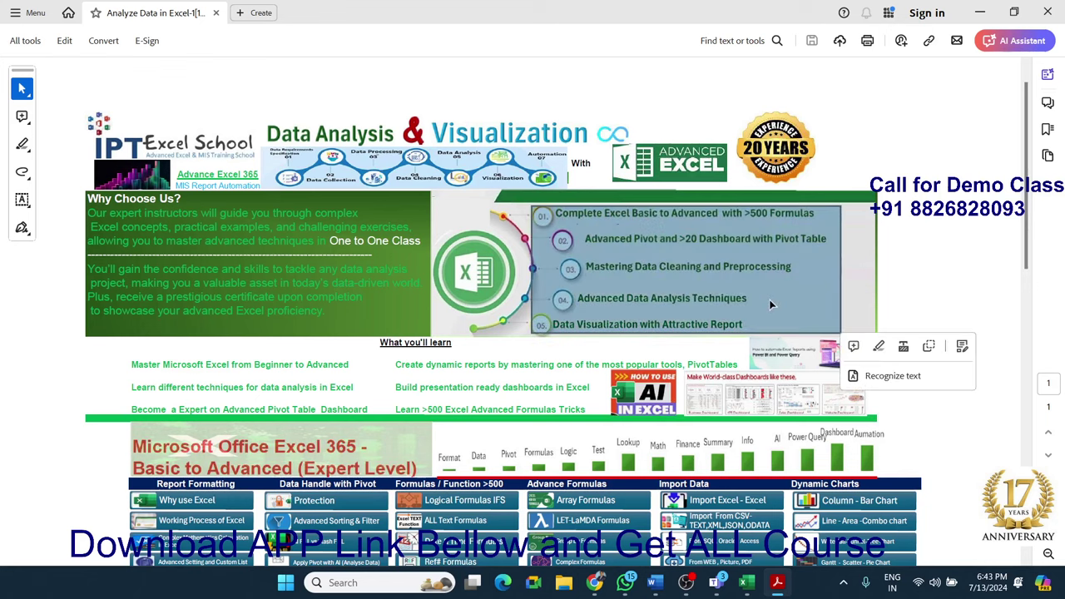
click(766, 296)
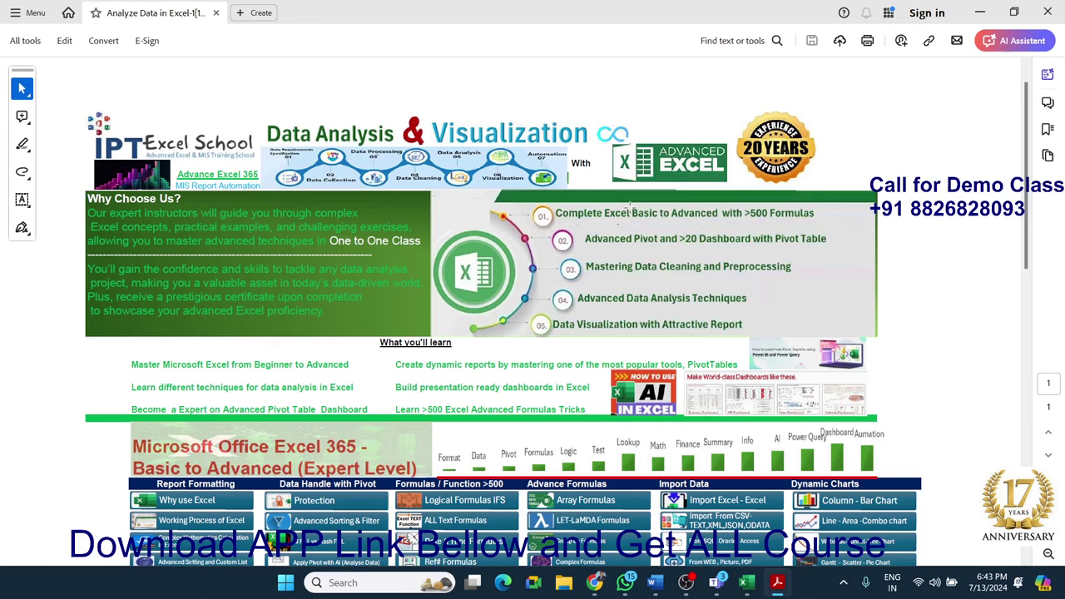
drag(630, 213, 815, 218)
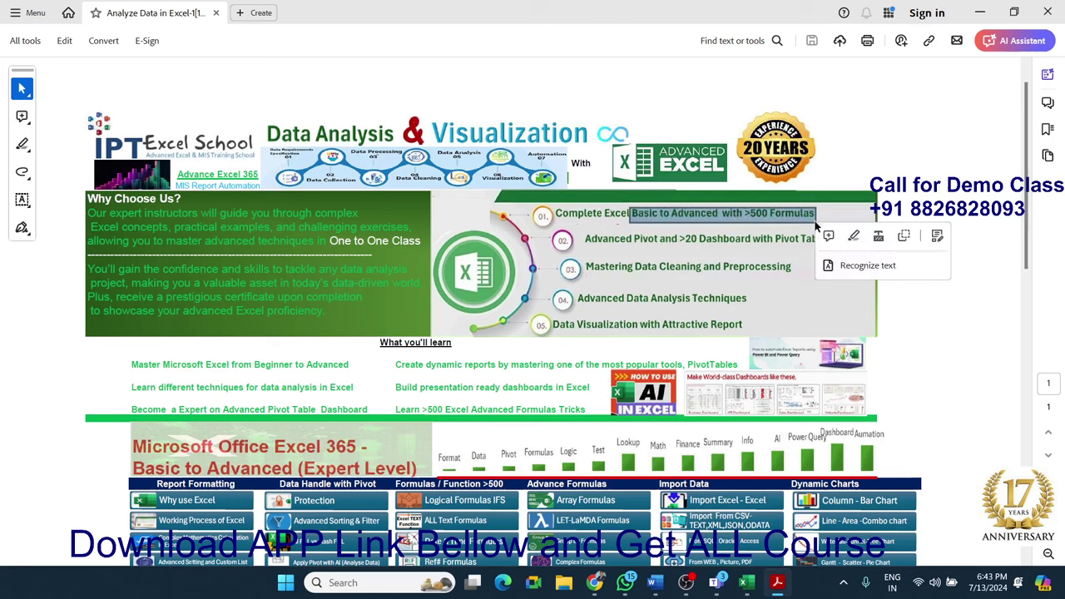
click(662, 243)
click(627, 240)
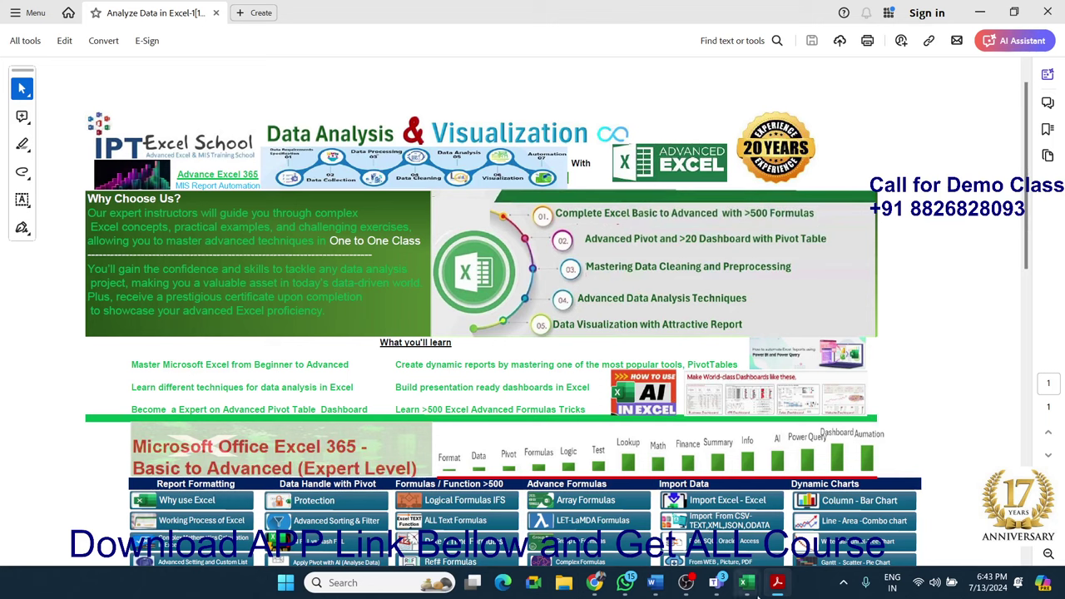
Bring Dashboard-11 back in front of the PDF and show its raw sales data sheet
mouse_move(746, 583)
click(820, 504)
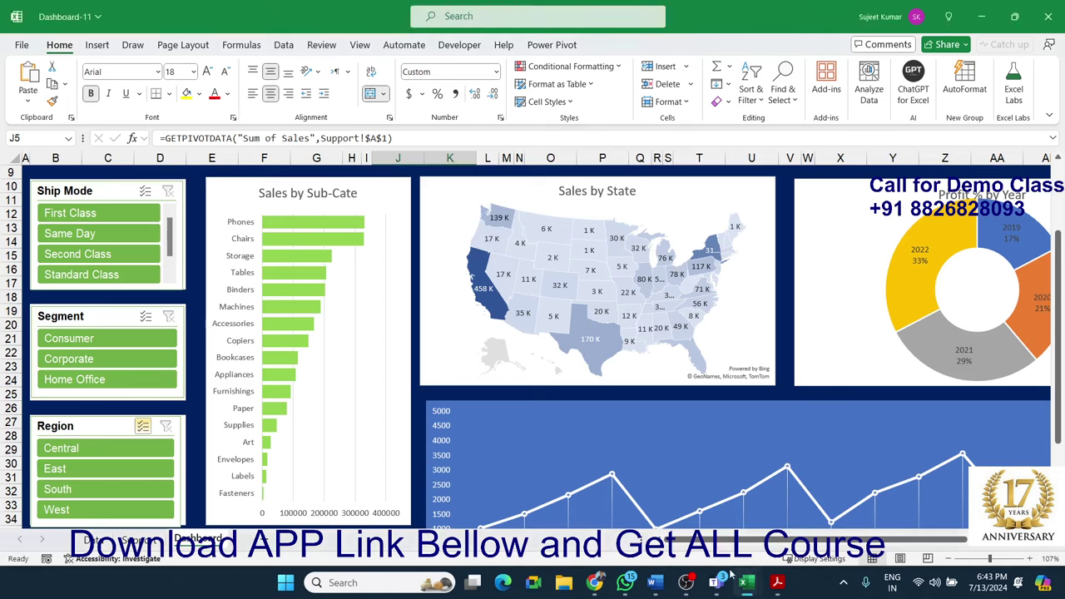
click(982, 17)
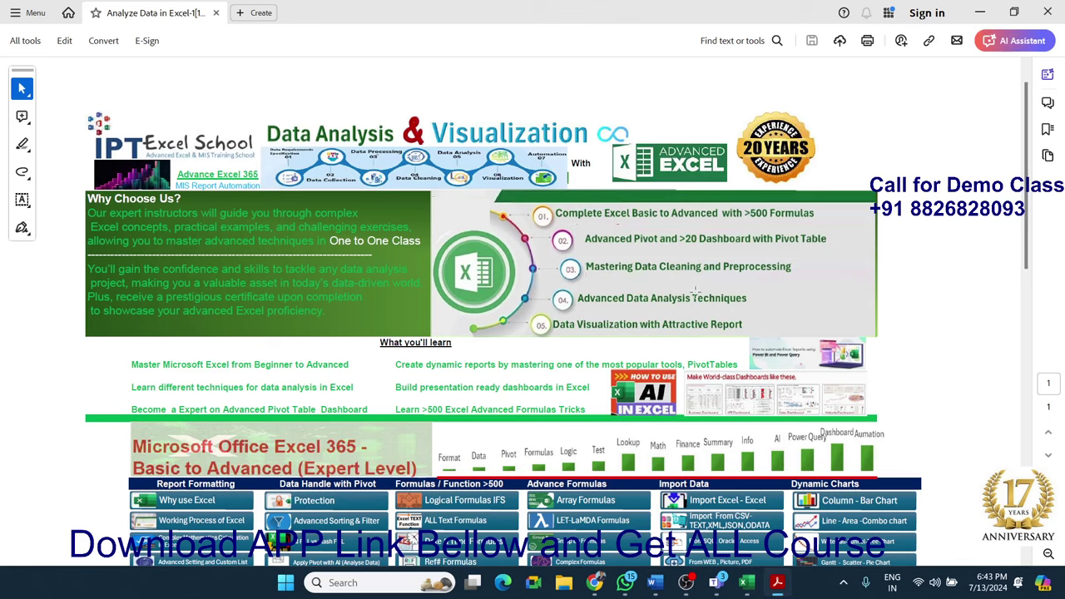
click(746, 582)
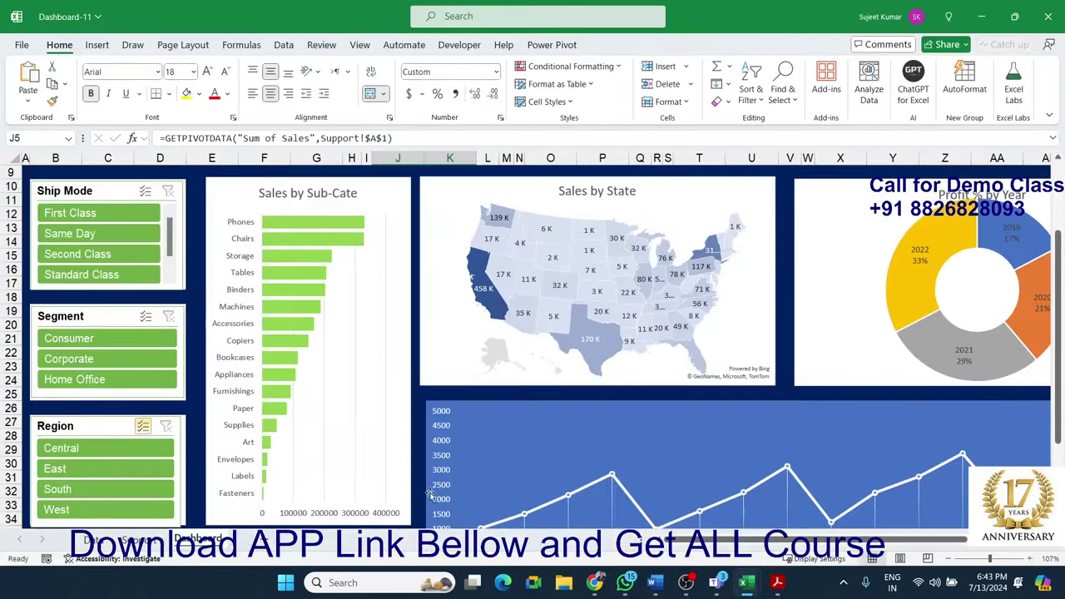
click(106, 542)
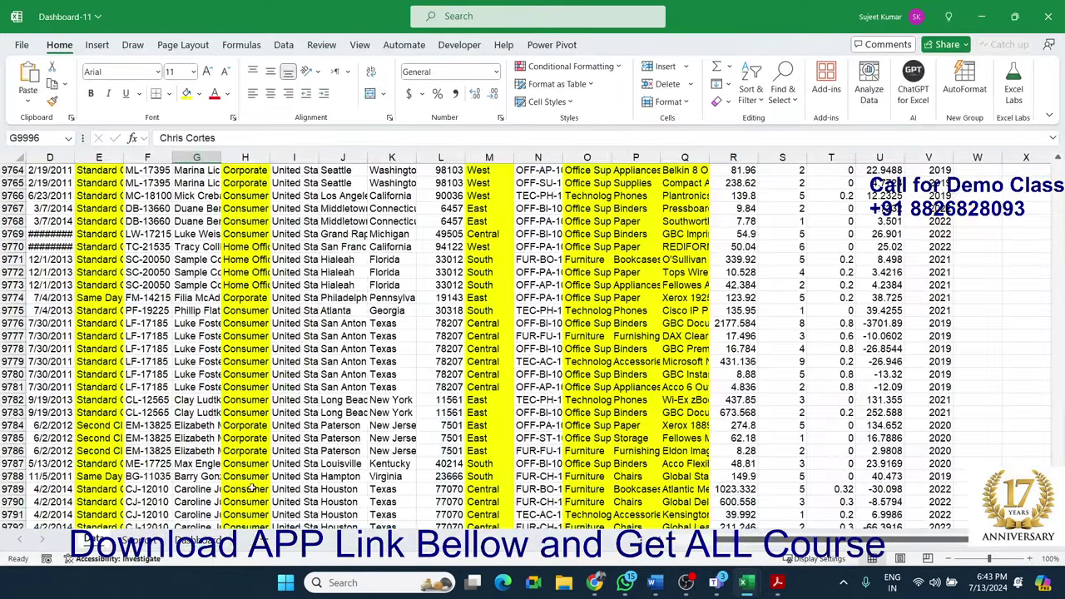
Select cell P9772, scroll up the data sheet, and return to the Acrobat PDF
click(636, 272)
scroll(636, 266, up, 8)
scroll(636, 266, up, 9)
scroll(636, 266, up, 4)
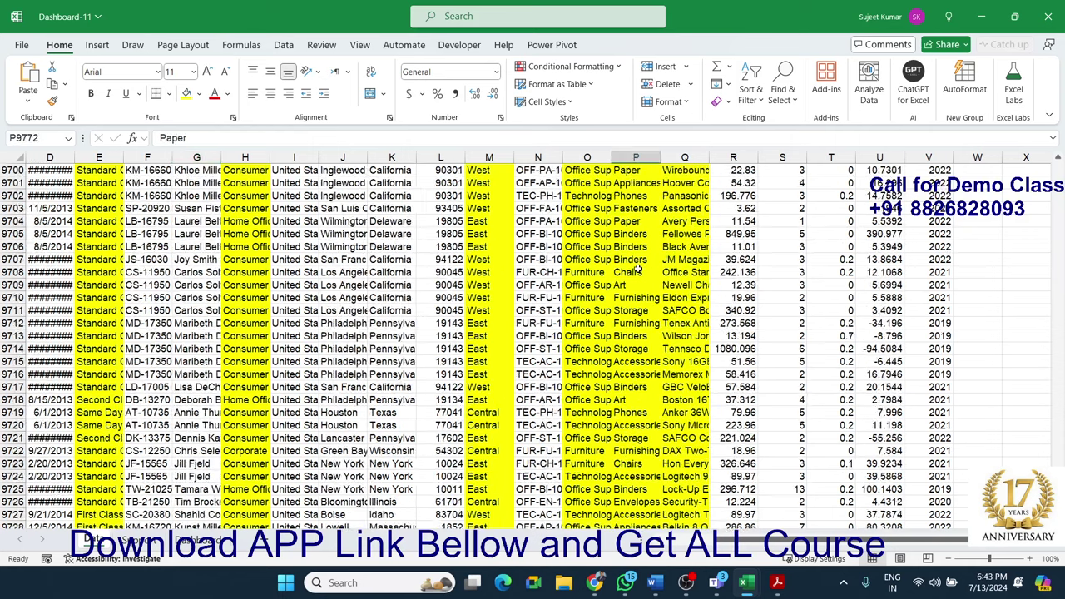
scroll(637, 266, up, 6)
scroll(637, 266, up, 6)
scroll(636, 267, up, 7)
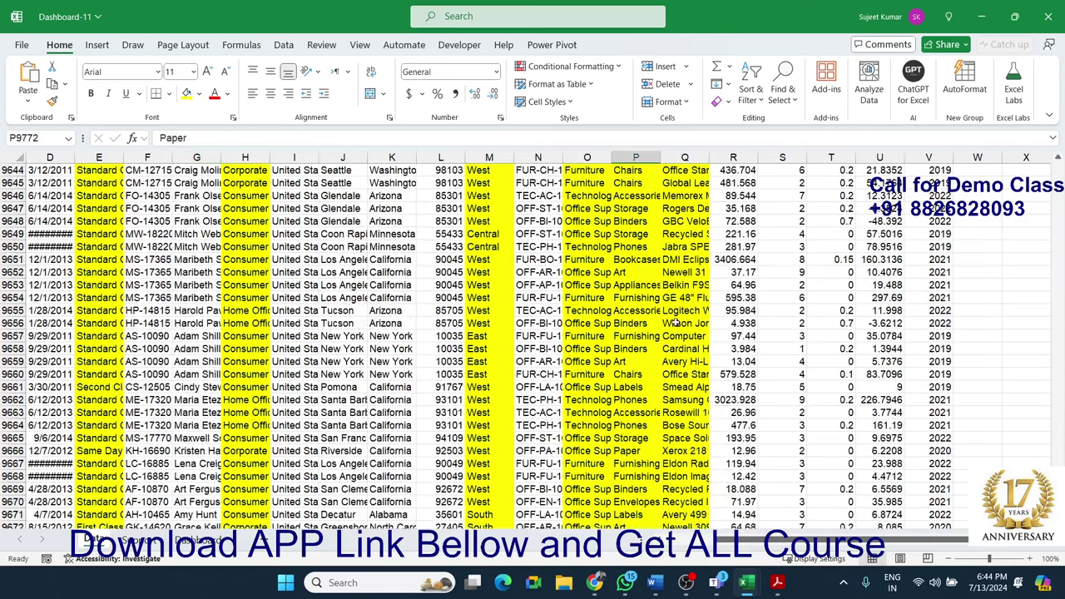
mouse_move(746, 582)
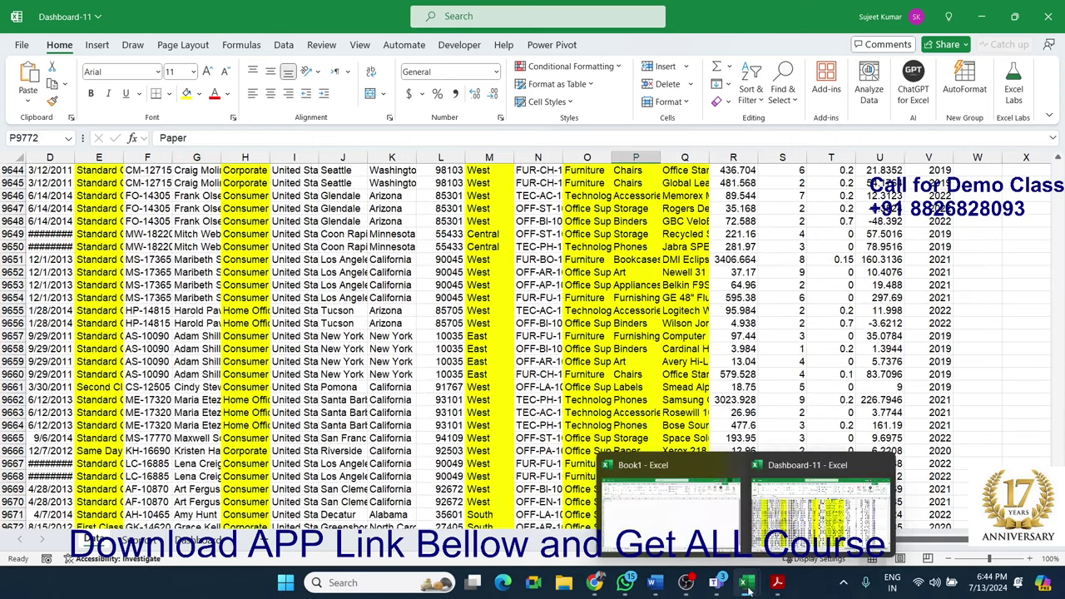
click(776, 582)
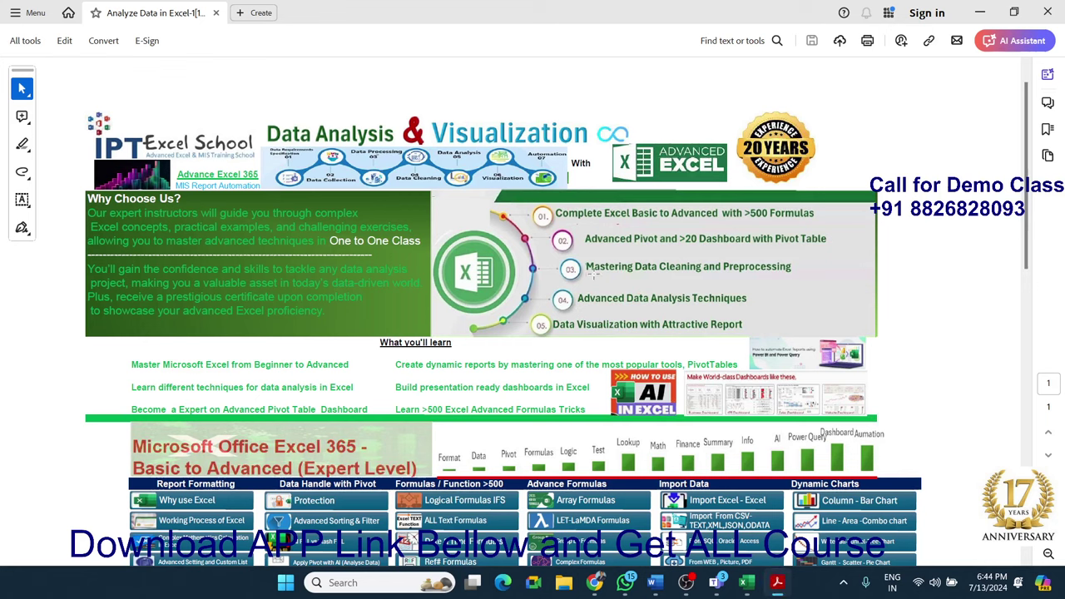
drag(593, 254, 815, 270)
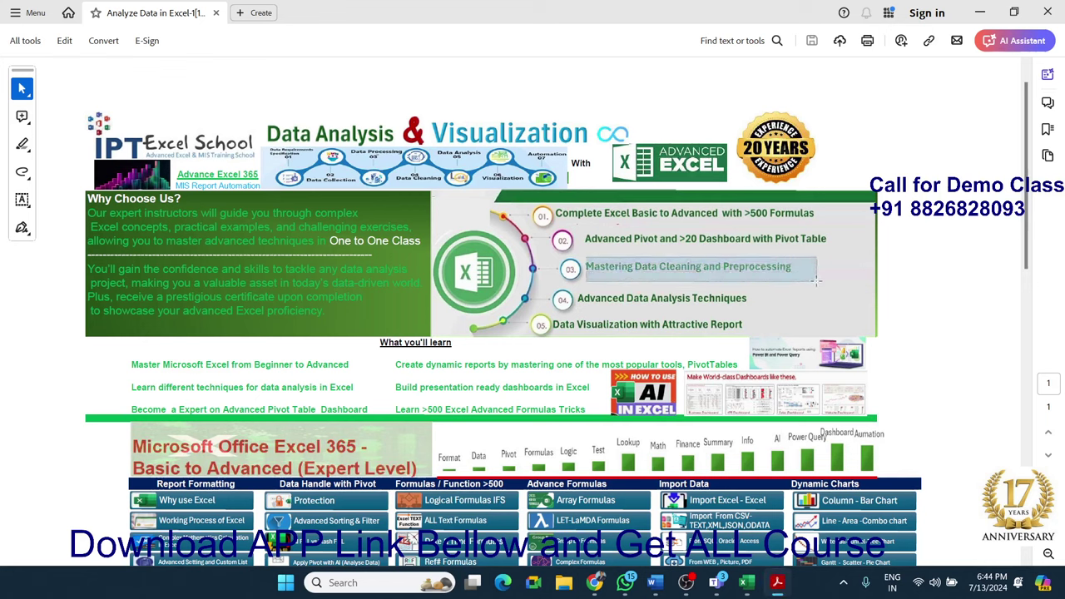
click(716, 304)
click(630, 301)
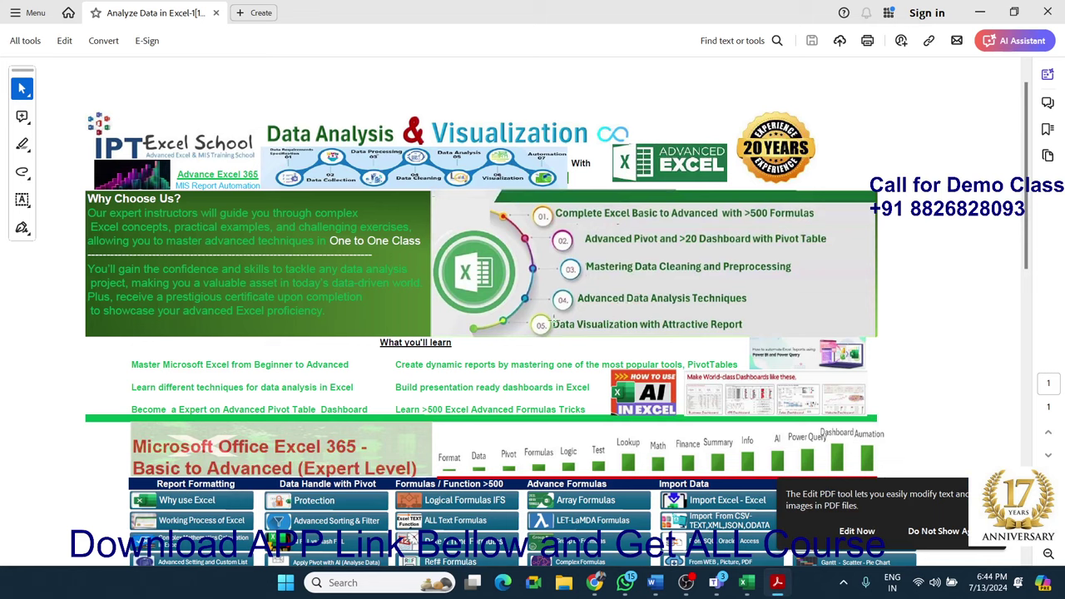
drag(659, 311, 759, 338)
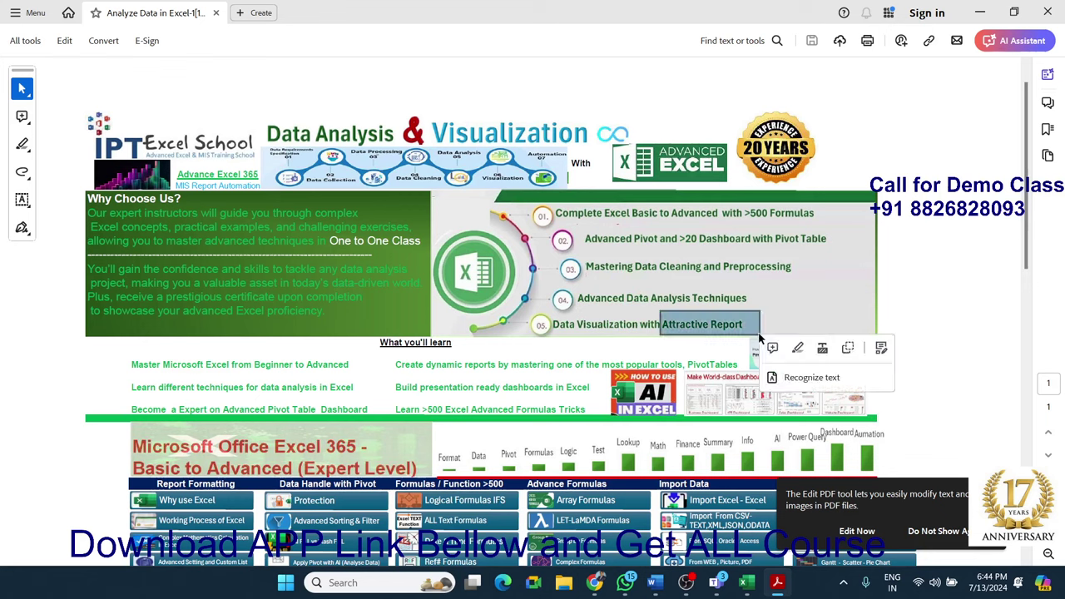
click(681, 332)
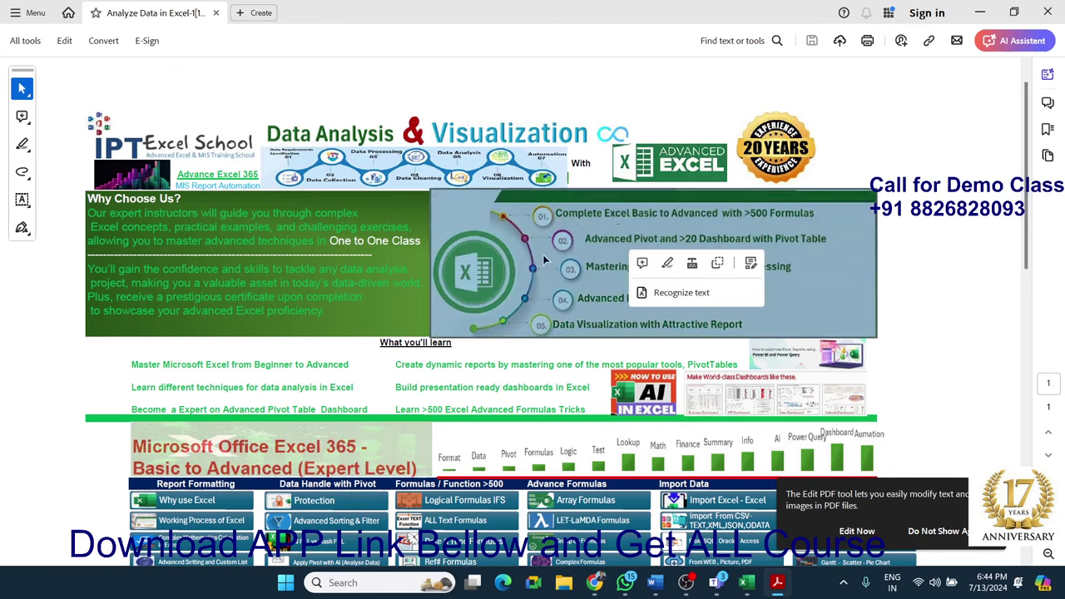
click(535, 248)
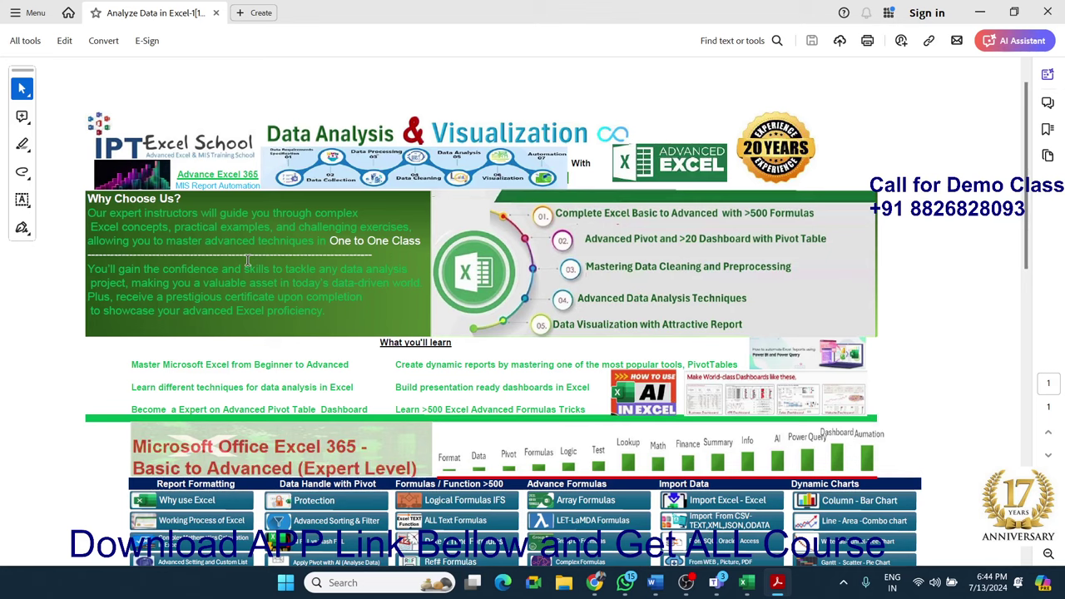
scroll(247, 260, down, 1)
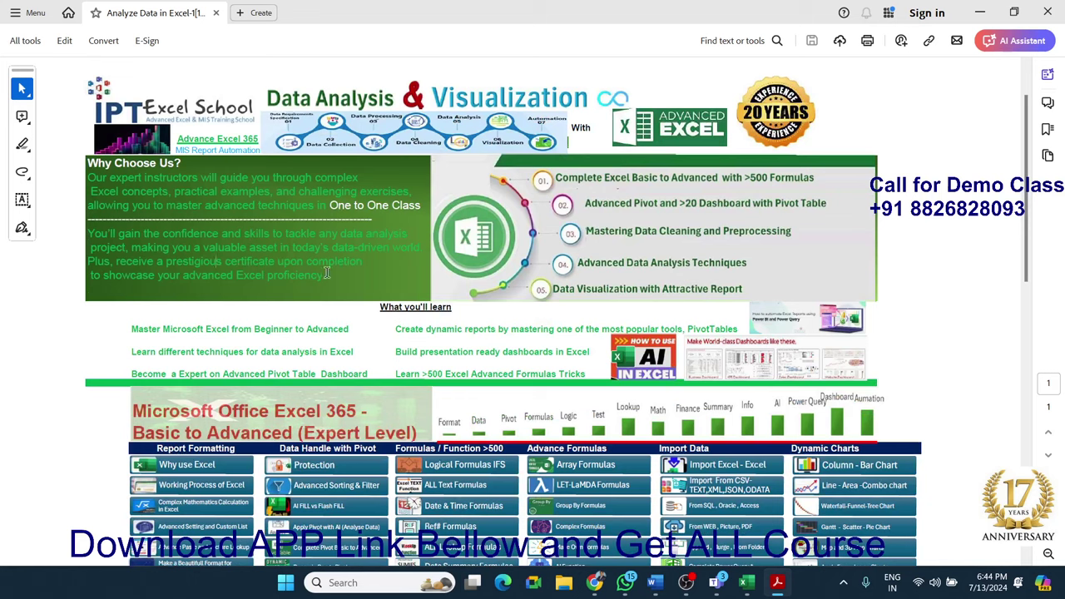
Scroll down the brochure and select, then clear, the words Microsoft and 365 in the title
scroll(338, 275, down, 1)
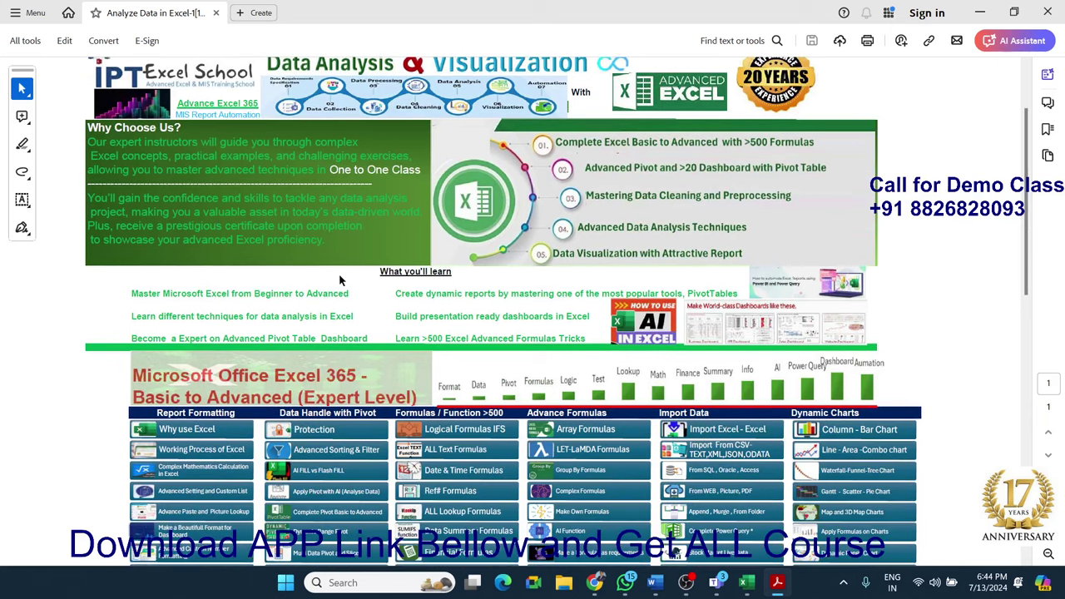
scroll(339, 276, down, 2)
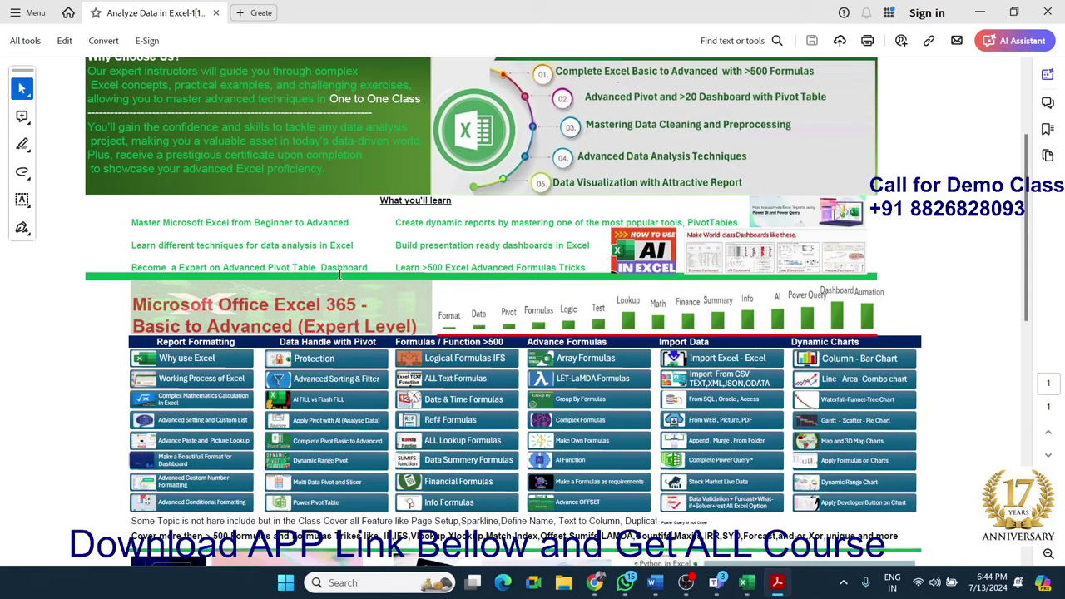
scroll(339, 276, down, 1)
scroll(341, 275, down, 1)
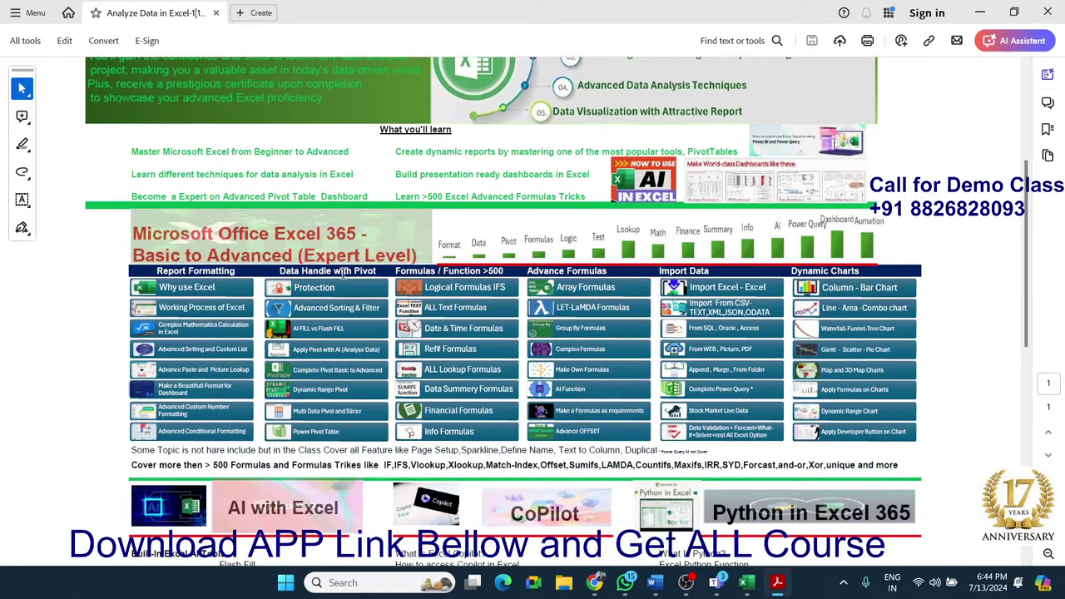
scroll(343, 275, down, 1)
scroll(343, 274, down, 1)
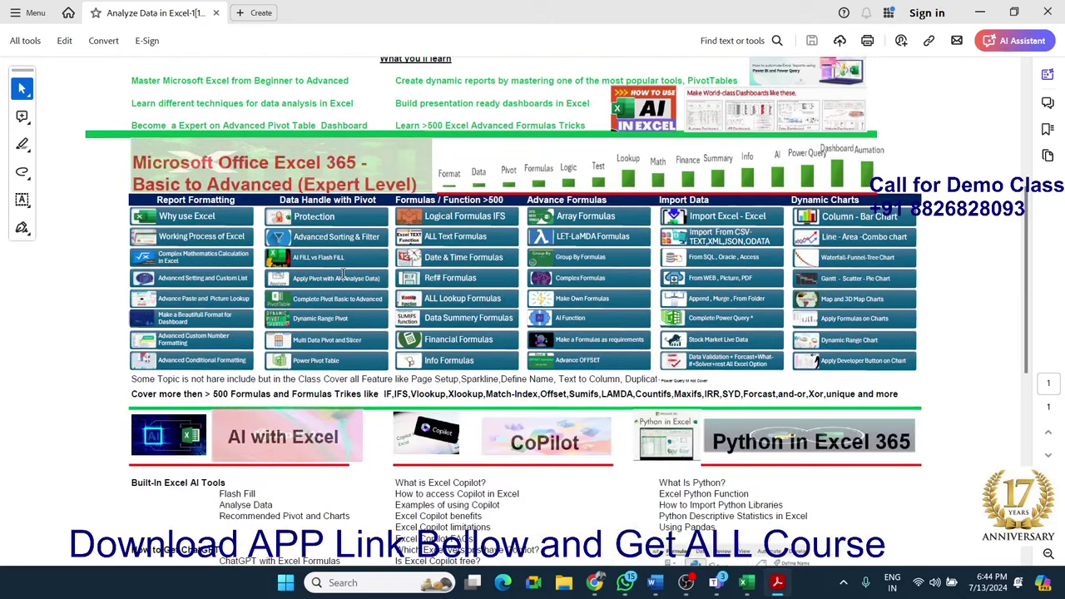
double_click(180, 163)
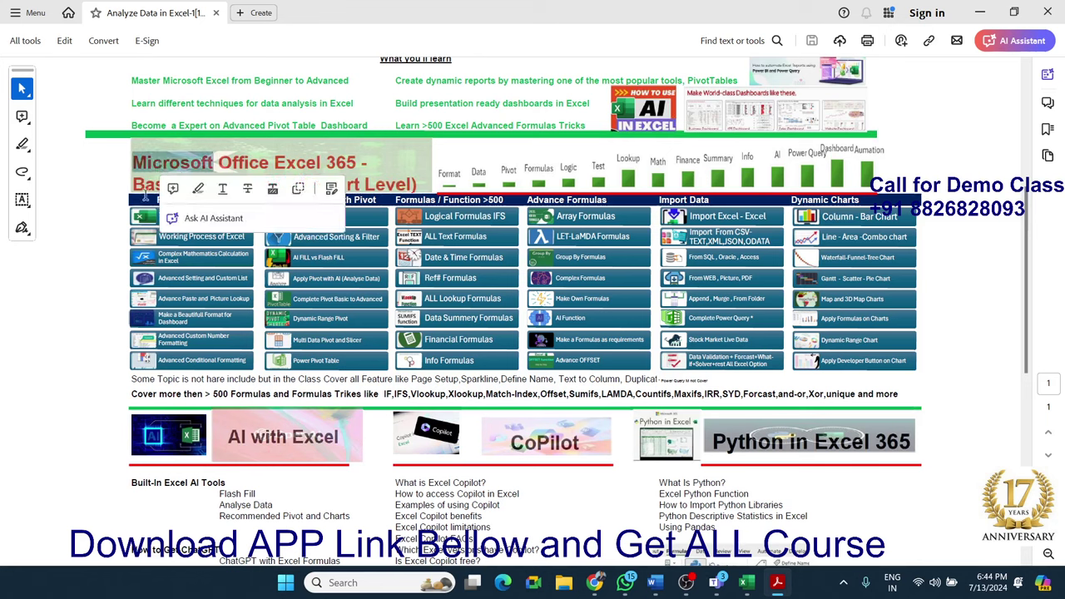
click(60, 245)
double_click(339, 164)
click(210, 186)
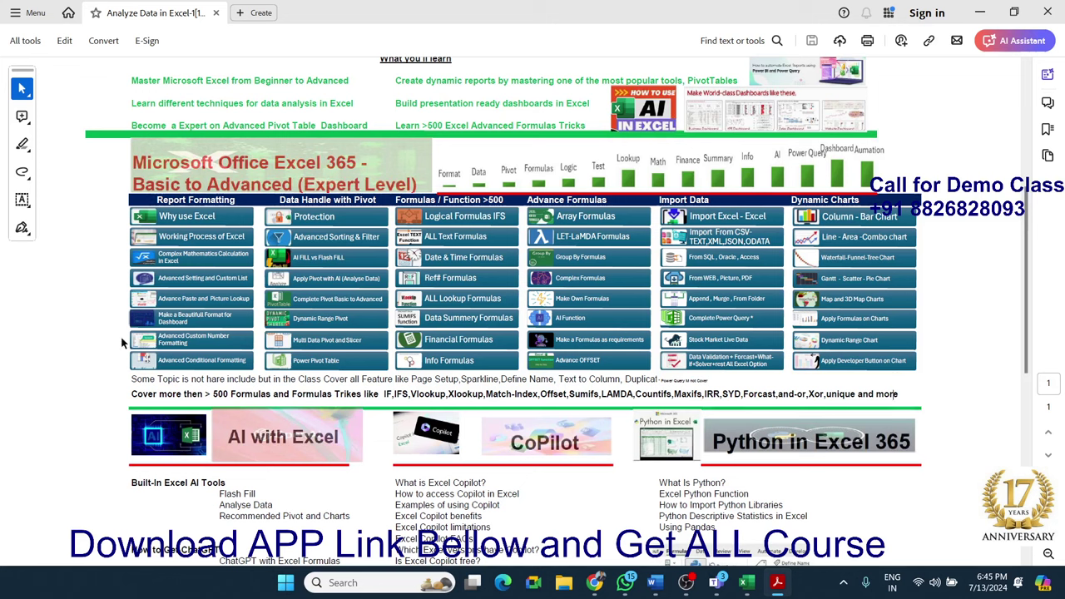
Highlight 'Some Topic' and the formula list from 500 Formulas to and-or, then clear it
drag(131, 379, 180, 381)
click(180, 381)
drag(213, 394, 805, 395)
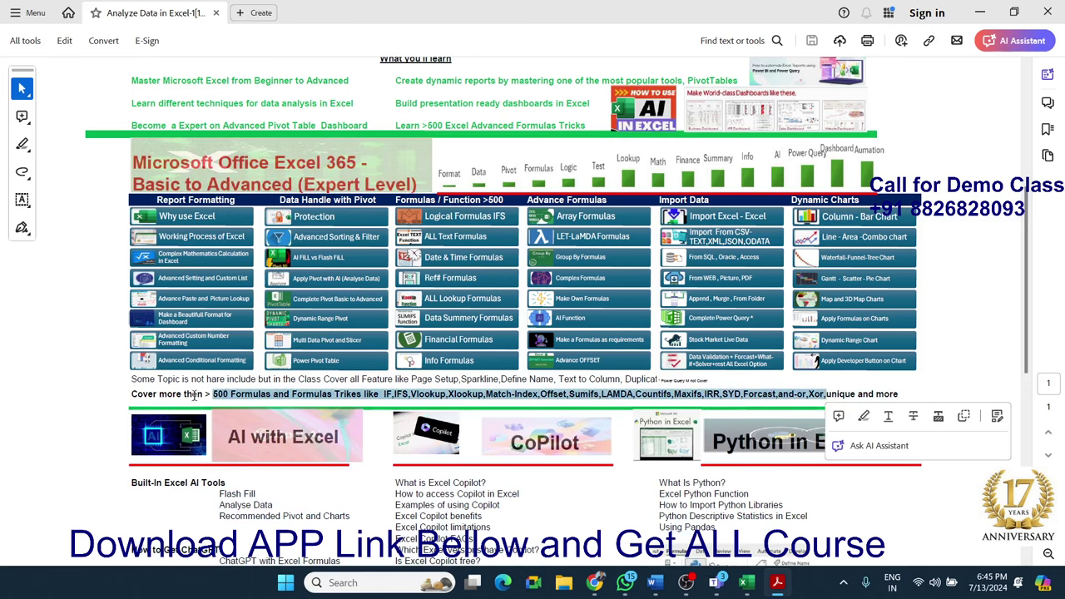
drag(131, 378, 252, 380)
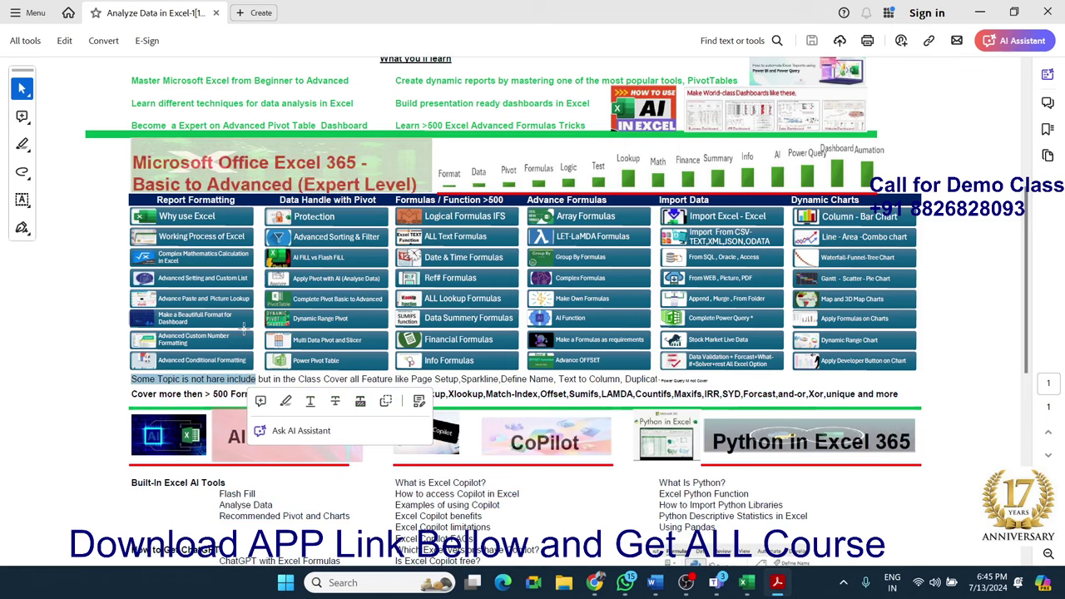
scroll(244, 330, down, 1)
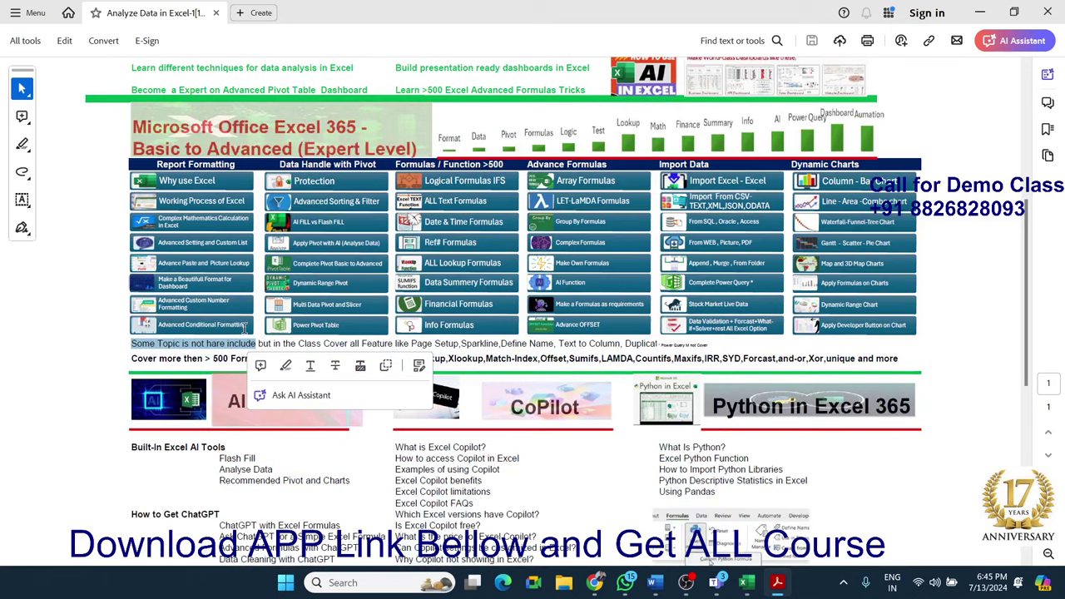
click(98, 320)
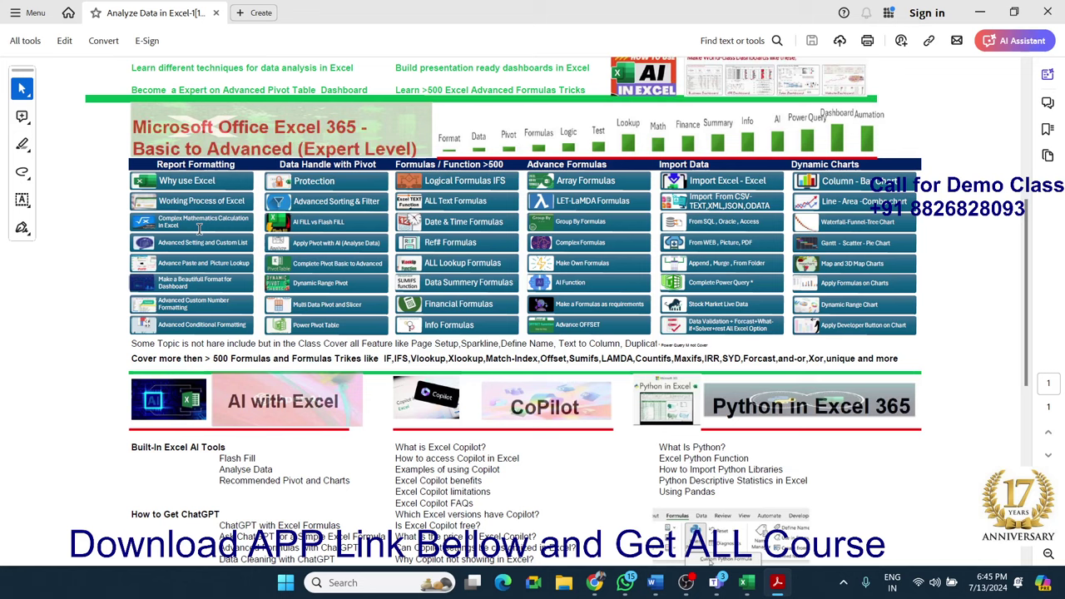
Select words in the Built-In Excel AI Tools section, then bring up the Copilot side panel
scroll(193, 245, down, 3)
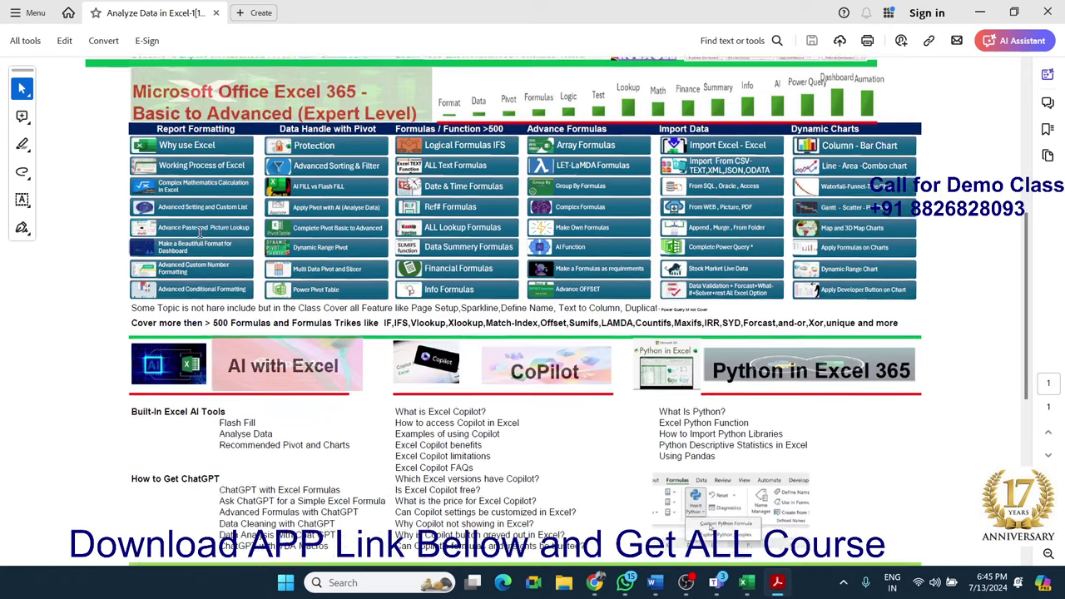
scroll(189, 255, down, 1)
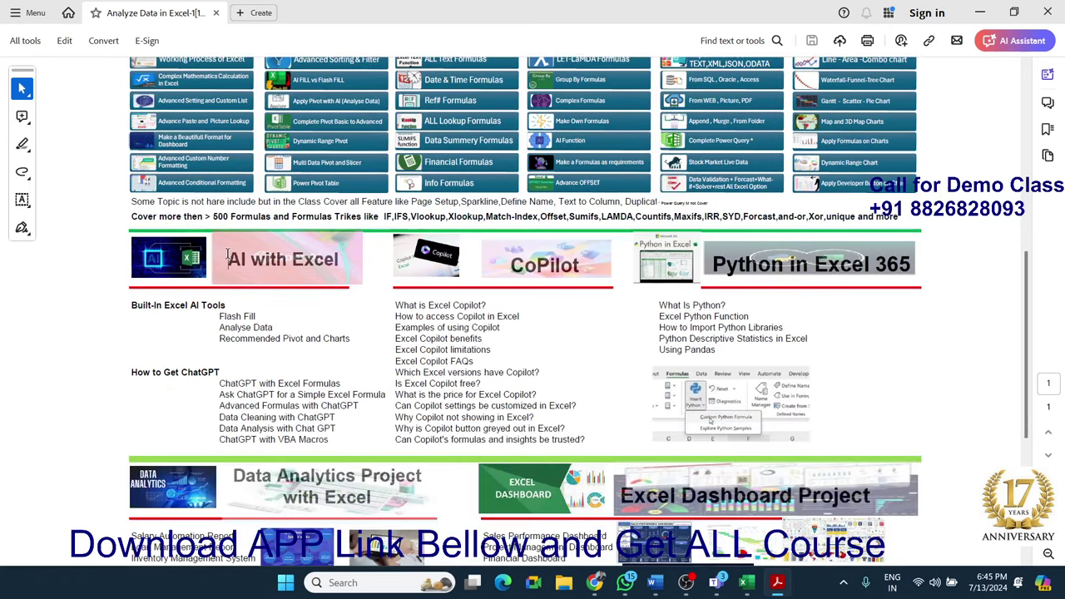
drag(228, 255, 328, 271)
double_click(194, 307)
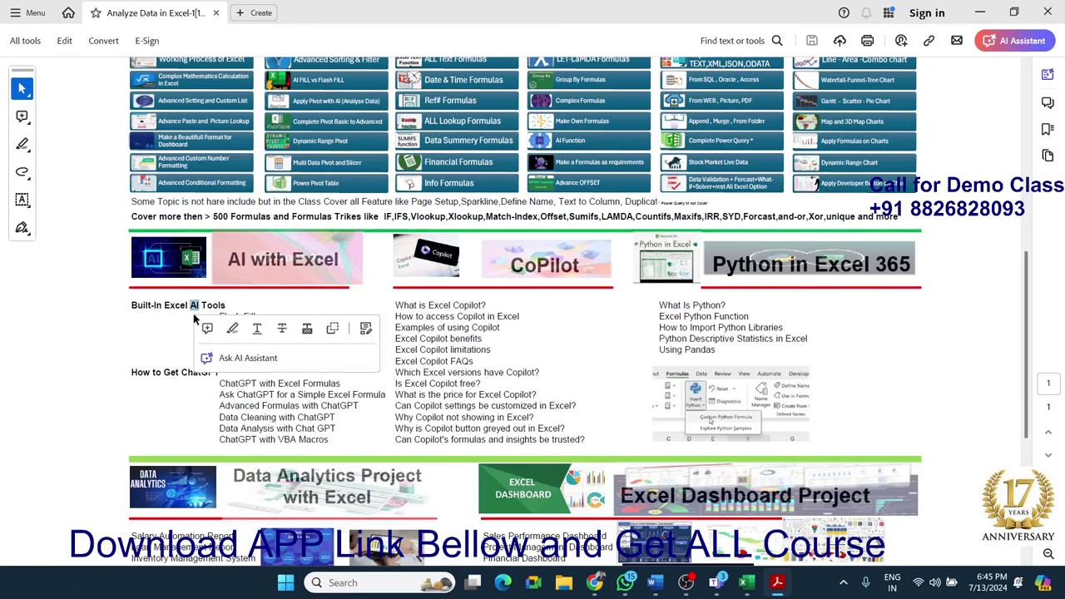
double_click(157, 372)
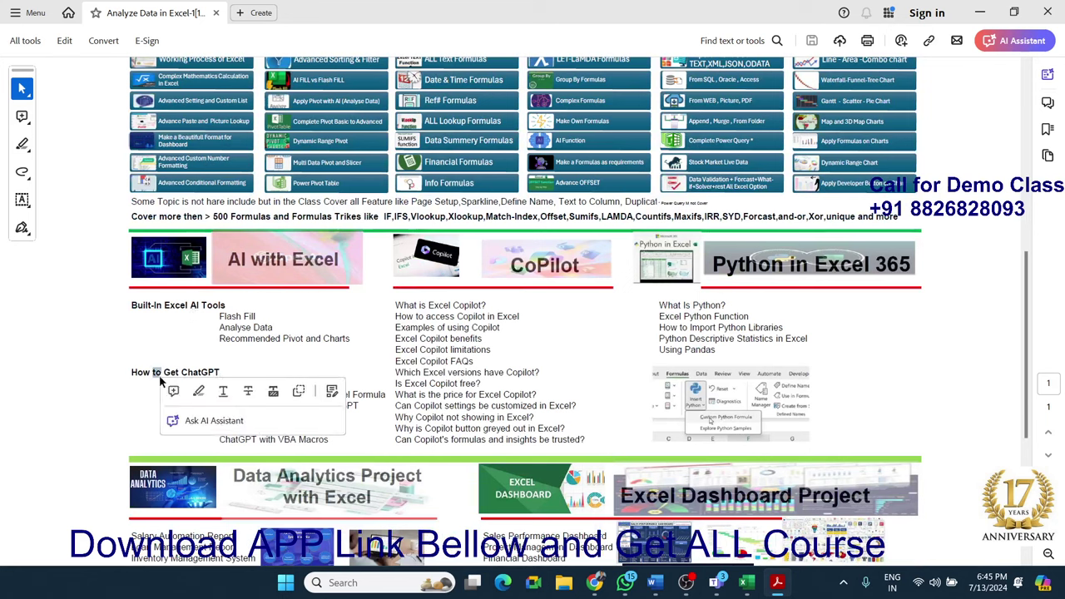
click(218, 338)
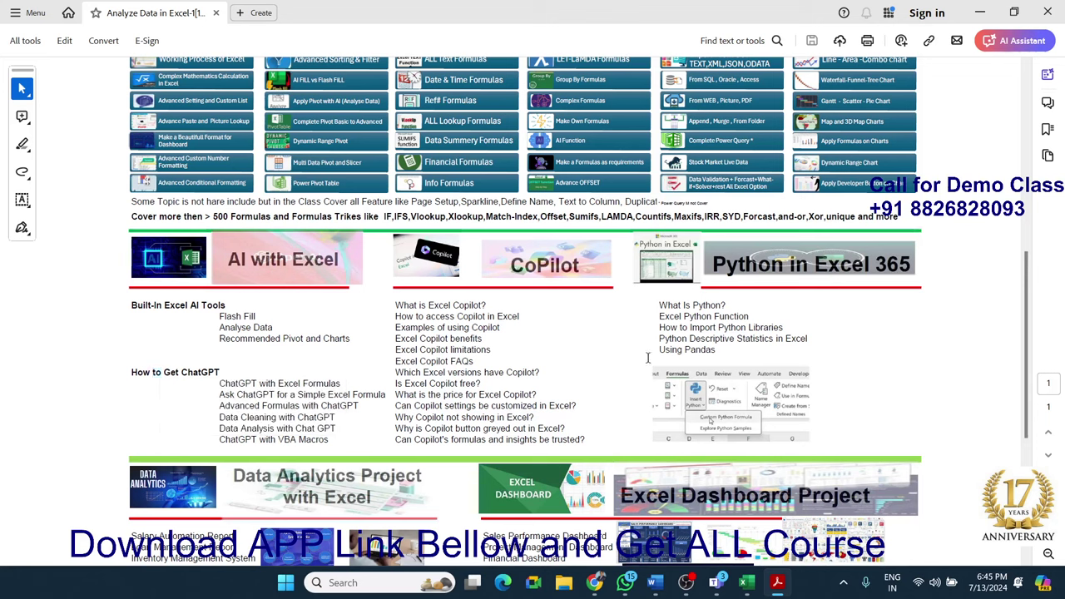
click(1031, 582)
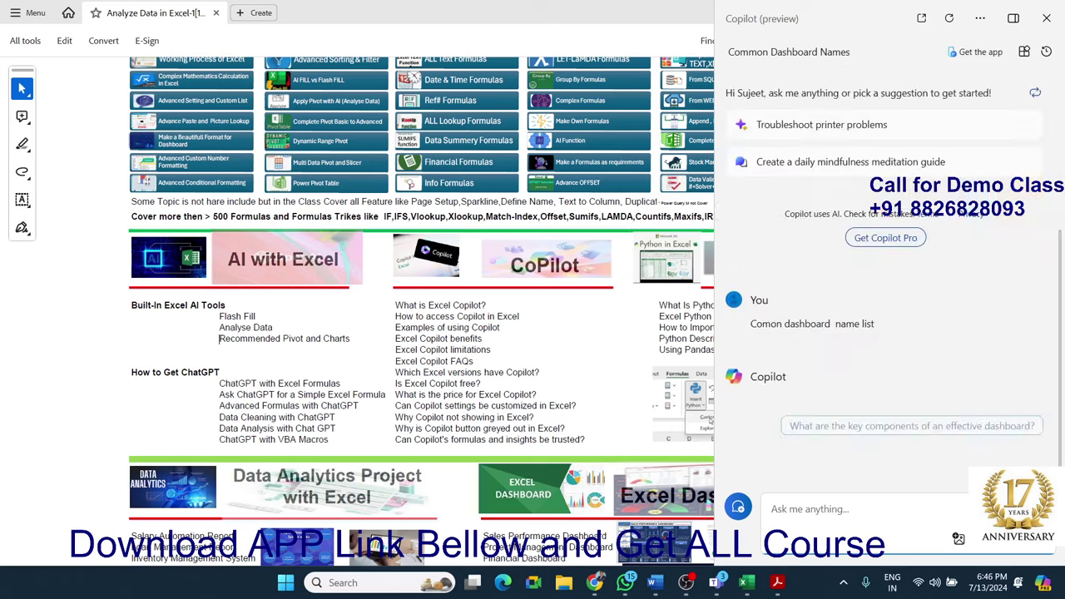
click(1047, 24)
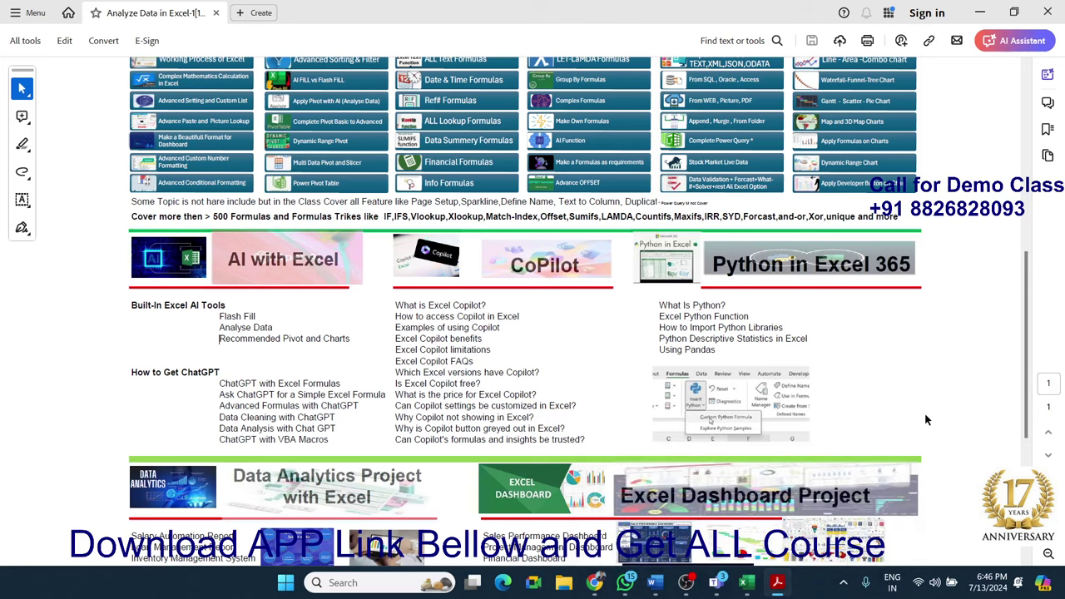
mouse_move(746, 582)
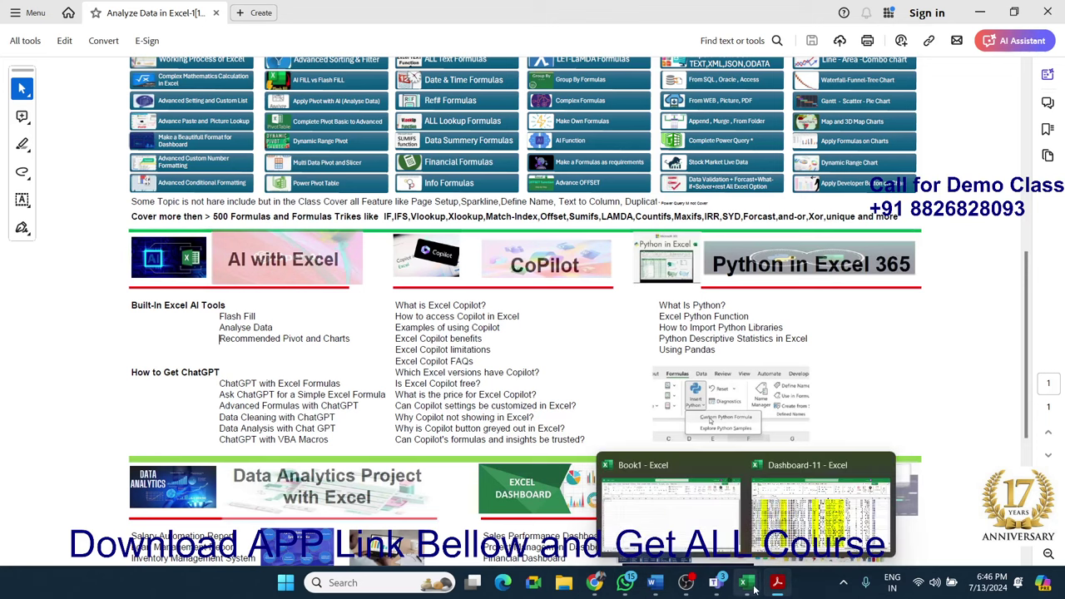
click(633, 516)
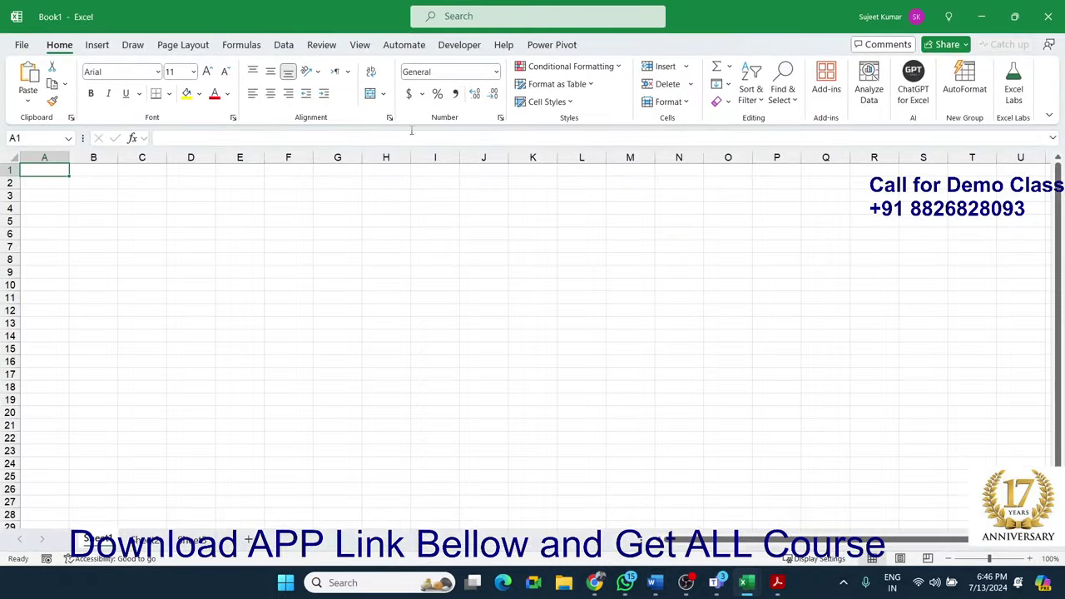
click(455, 51)
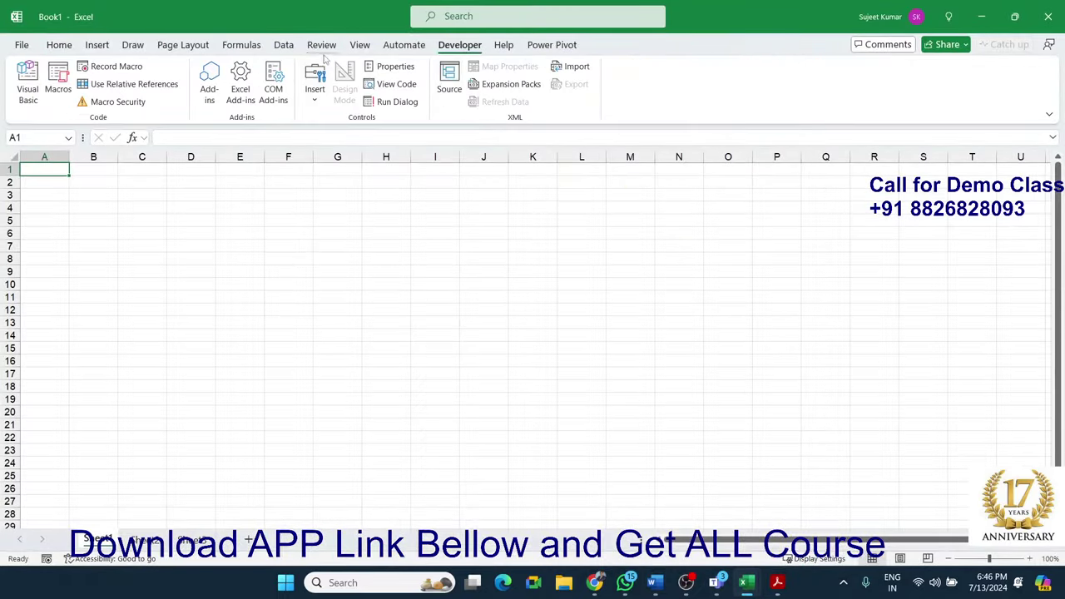
click(246, 47)
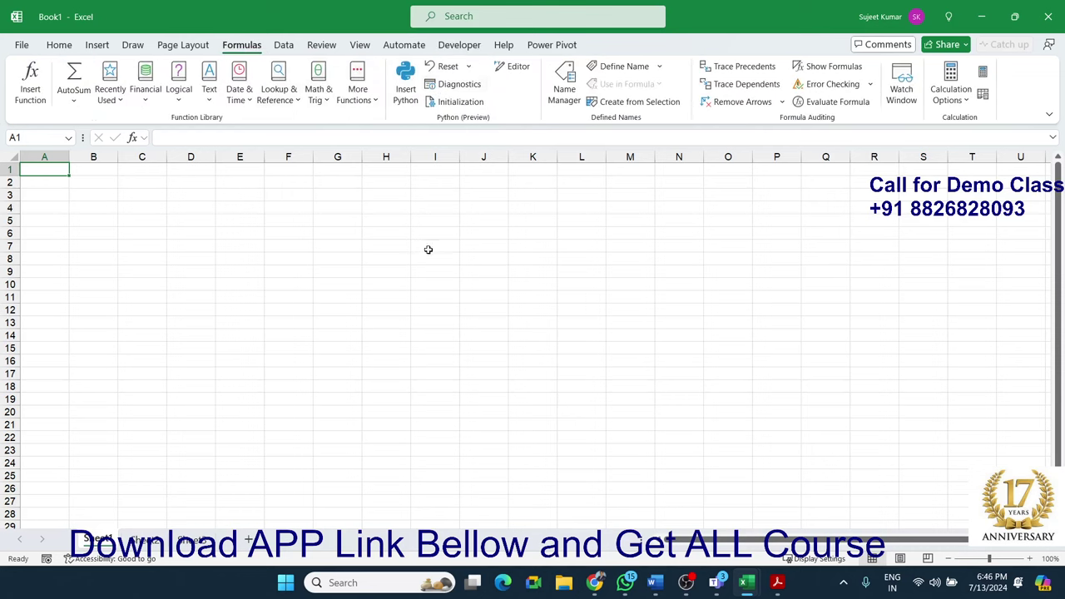
click(983, 17)
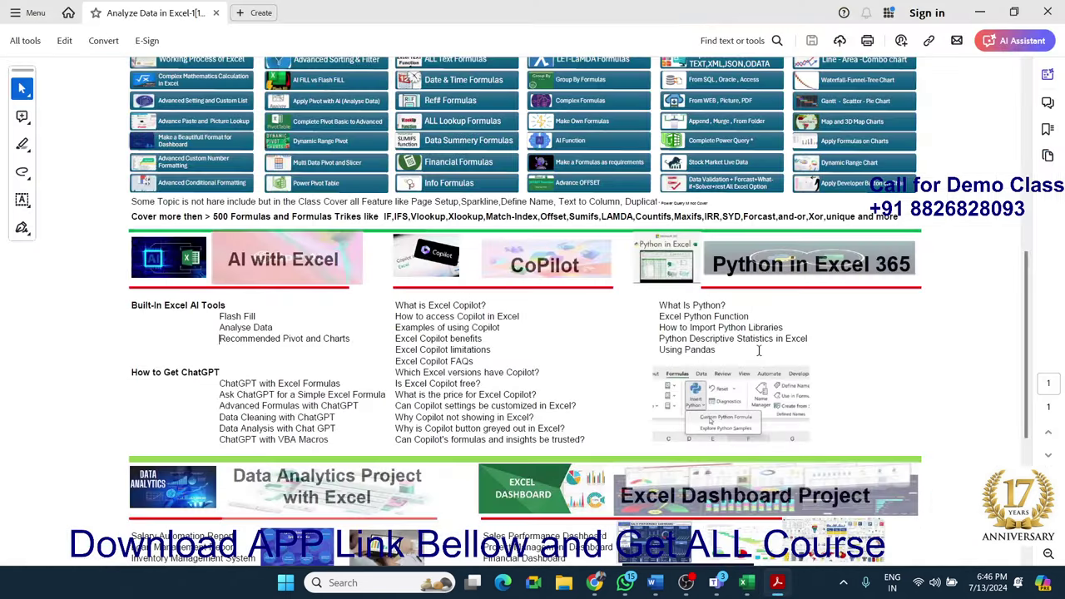
Scroll down to the Data Analytics project list, select its text, then deselect it
scroll(758, 349, down, 1)
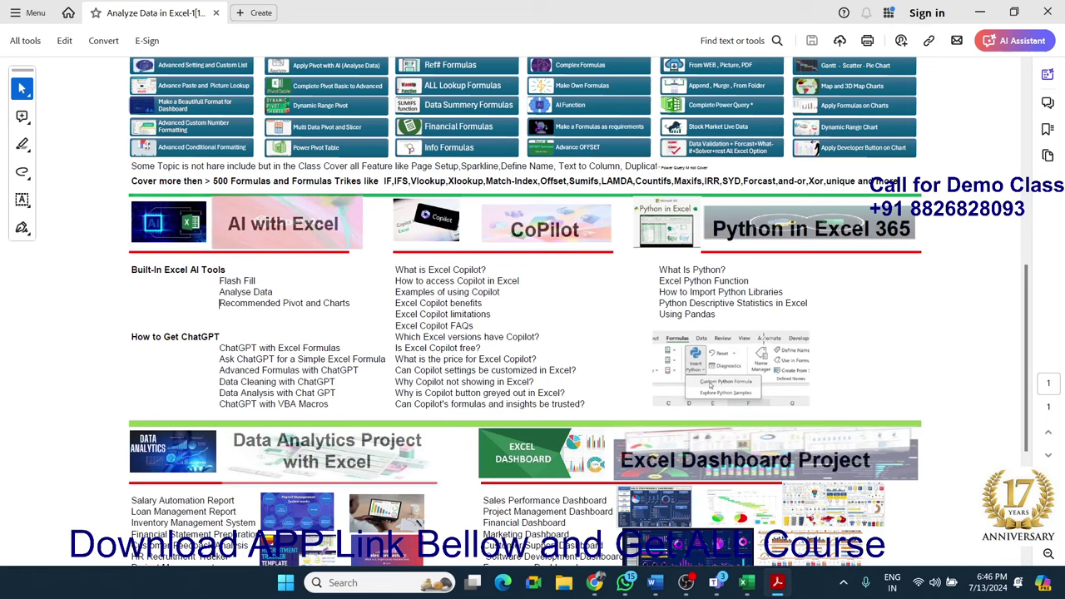
scroll(763, 341, down, 1)
scroll(774, 341, down, 1)
scroll(811, 363, down, 2)
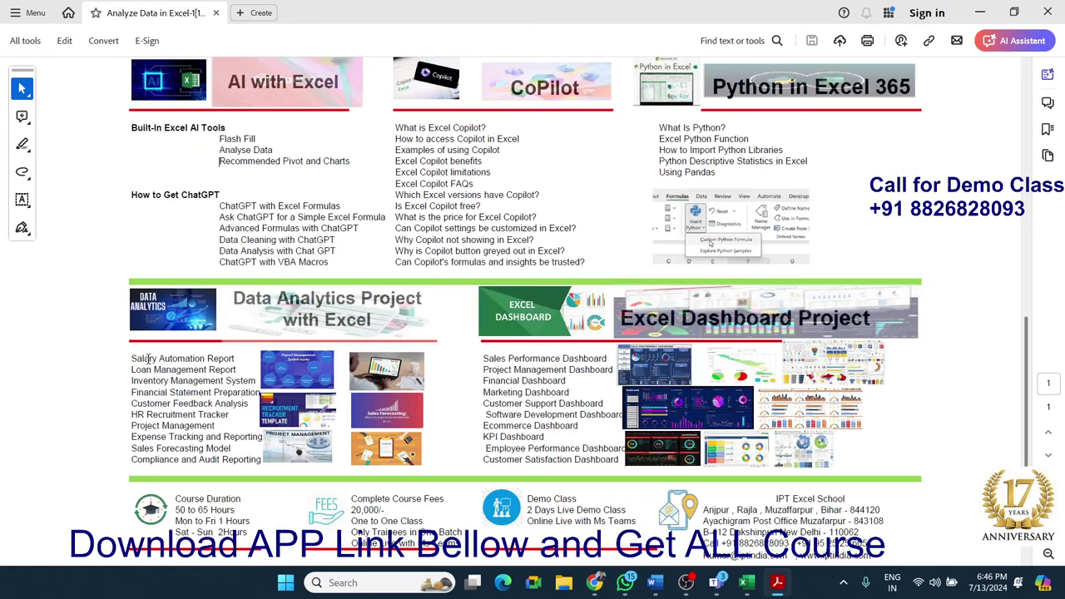
drag(131, 356, 233, 462)
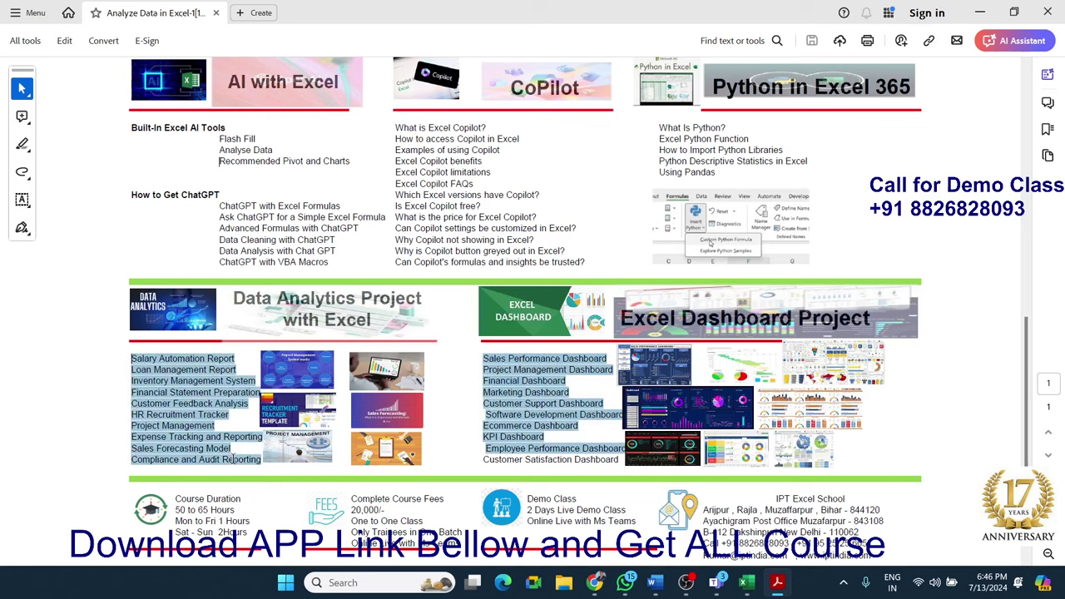
click(218, 360)
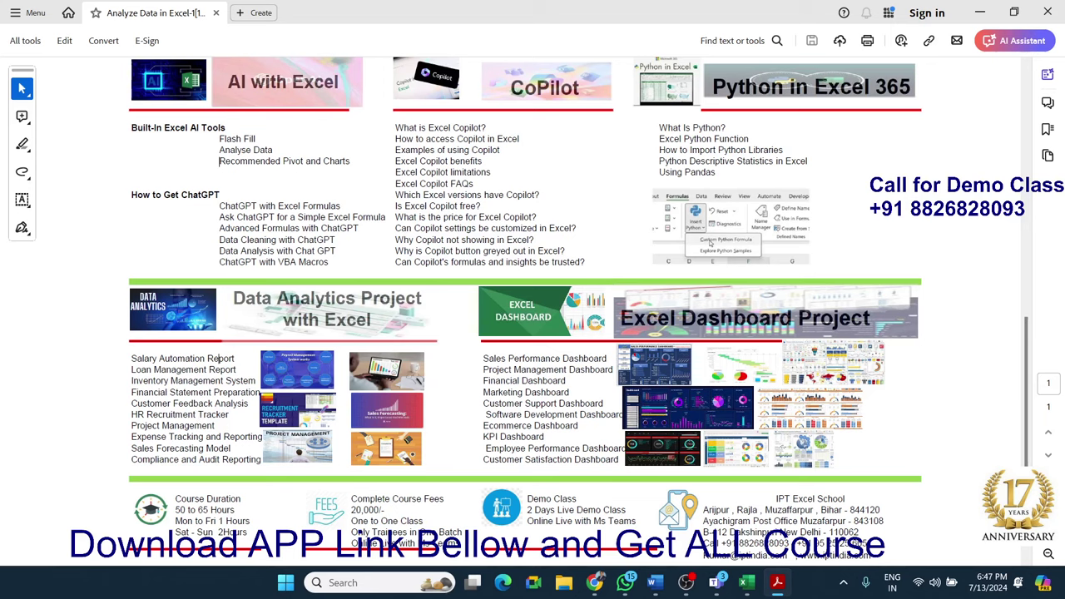
mouse_move(746, 582)
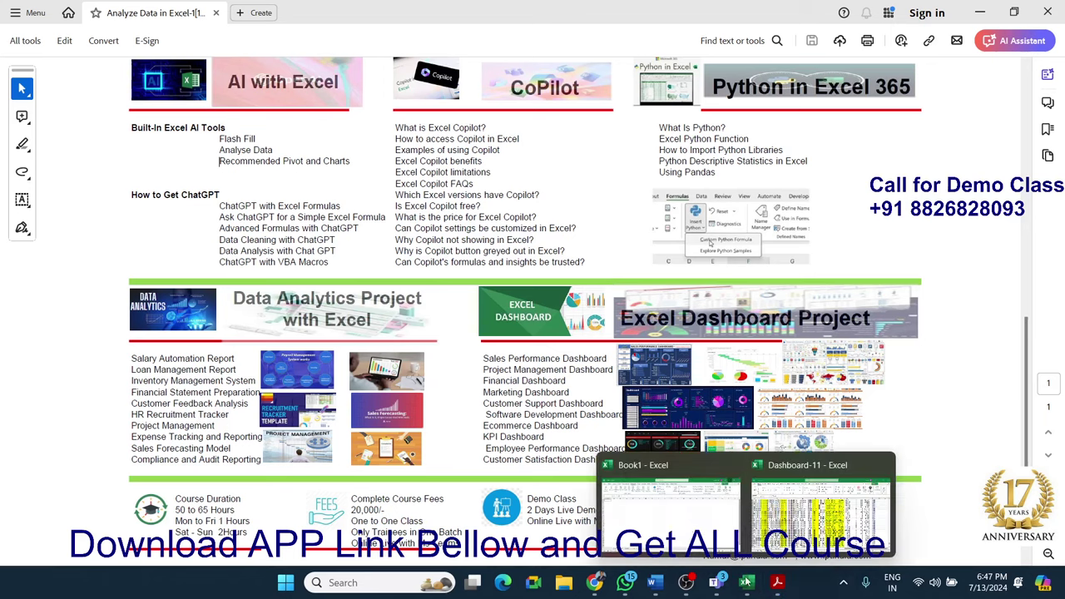
Bring Book1 forward on the Home tab, select C3:G13 then K3:P14, zoom to 175%
click(678, 522)
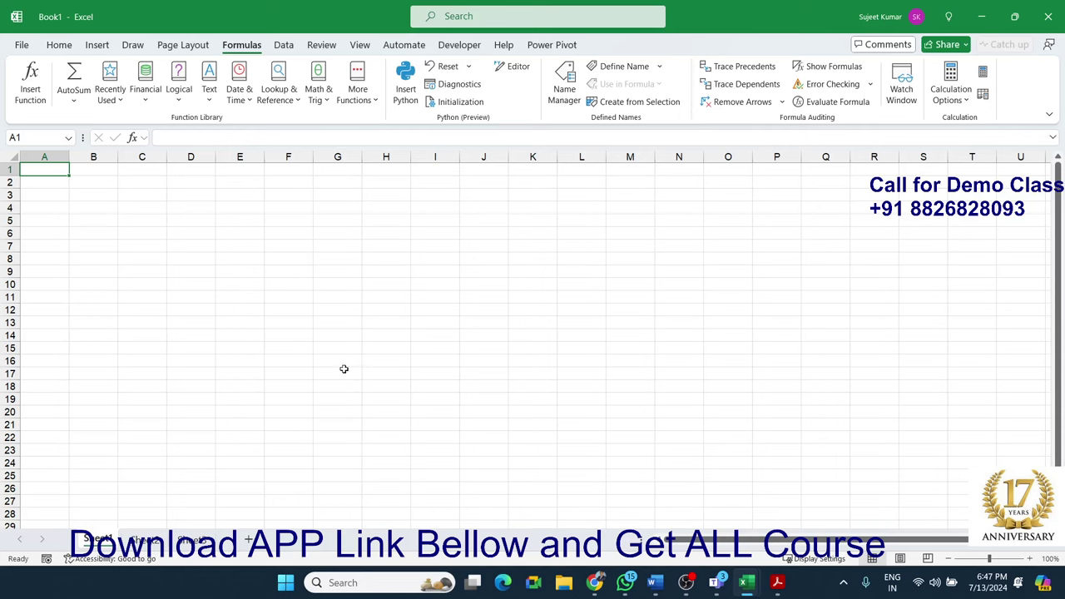
click(69, 52)
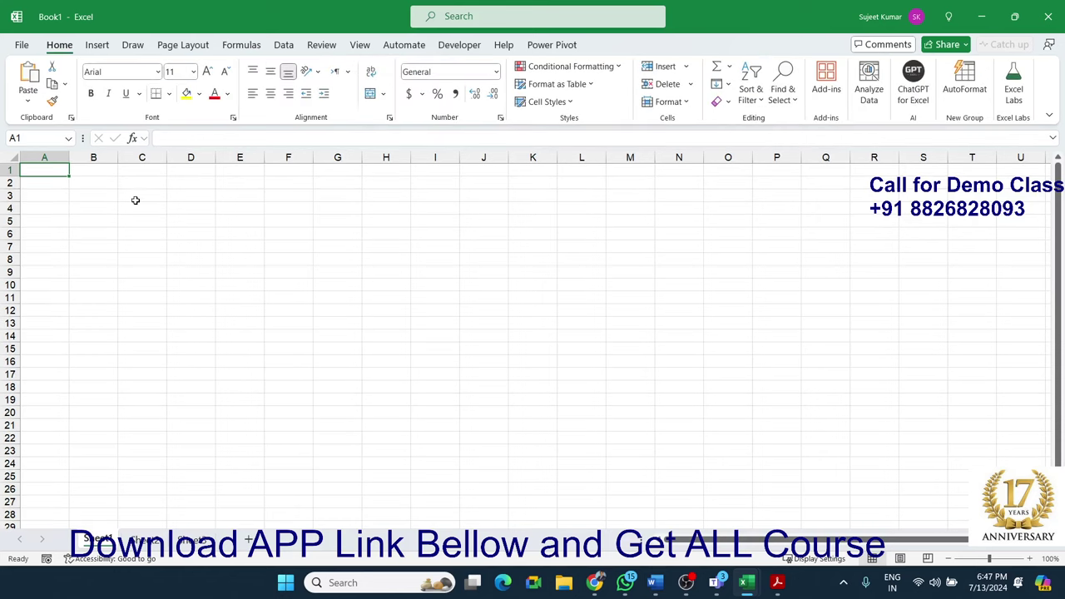
drag(135, 197, 338, 321)
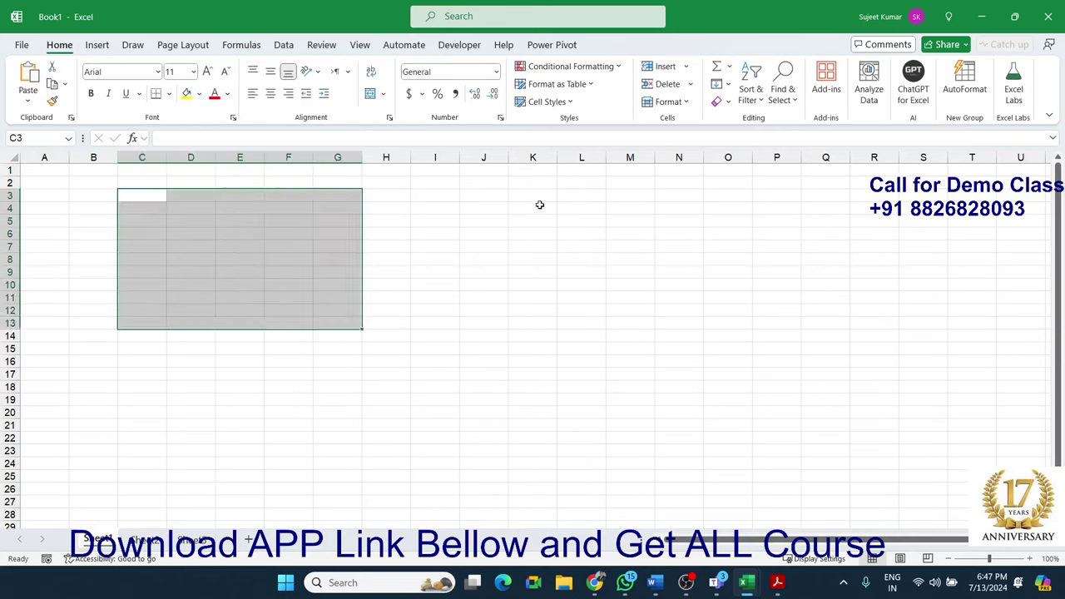
drag(532, 195, 764, 333)
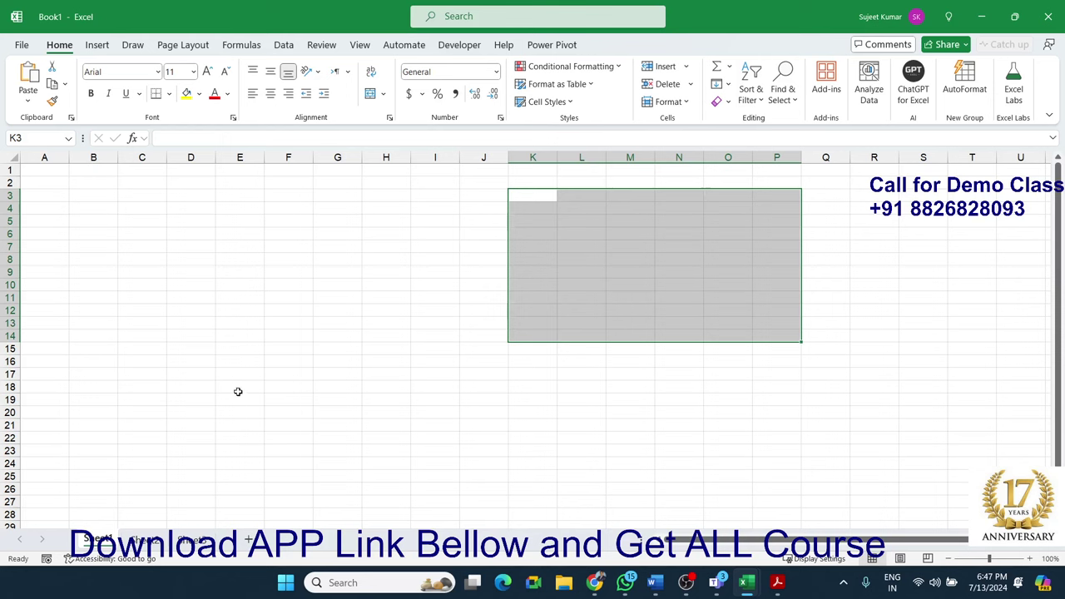
ctrl+scroll(221, 432, up, 1)
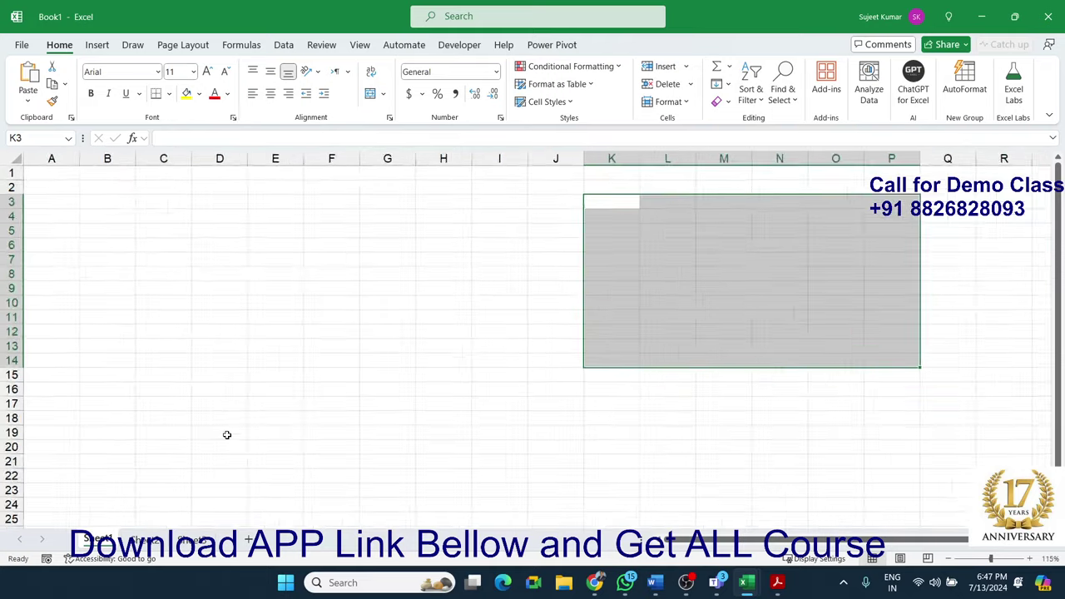
ctrl+scroll(225, 435, up, 2)
ctrl+scroll(225, 435, up, 2)
click(188, 343)
Enter 20 in cell A3 and 30 in cell D3 of Sheet1, then select column A
key(Left)
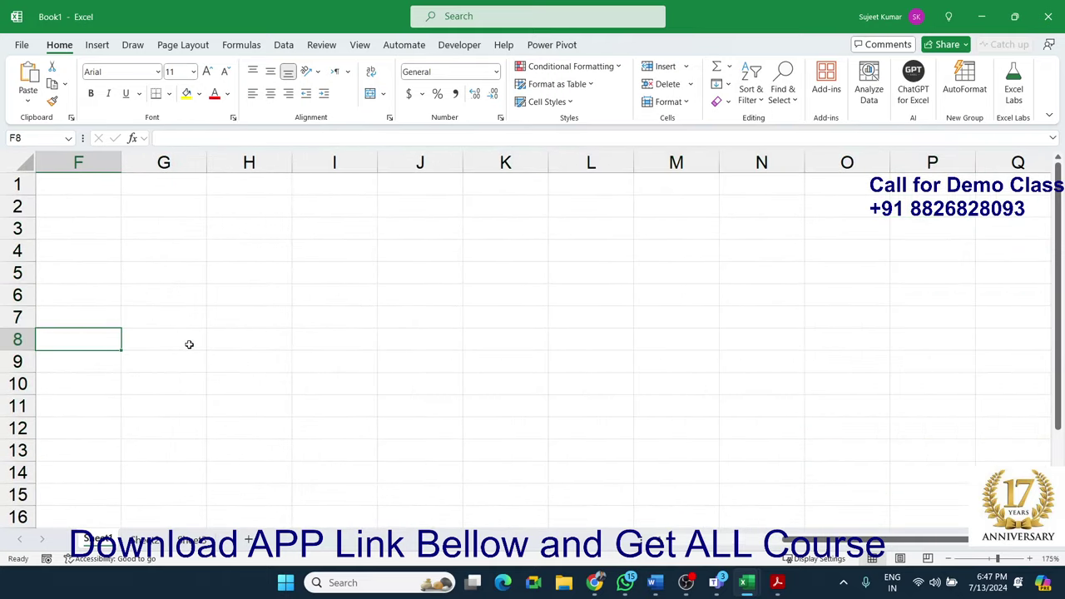
key(Left)
key(Left)
key(Left)
key(Up)
key(Up)
key(Up)
key(Down)
key(Down)
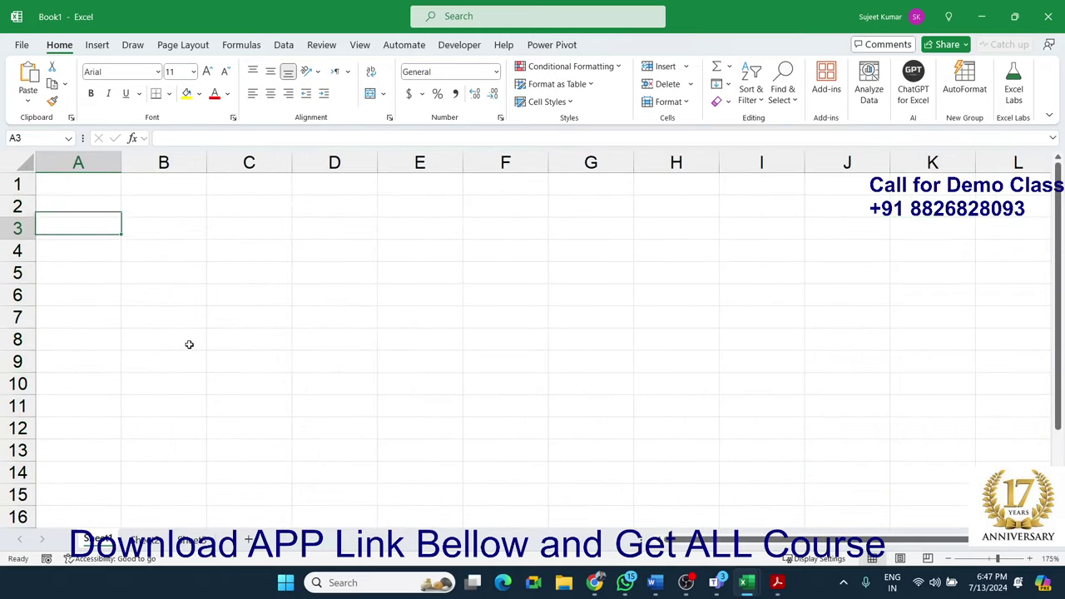
text(20)
key(Right)
key(Right)
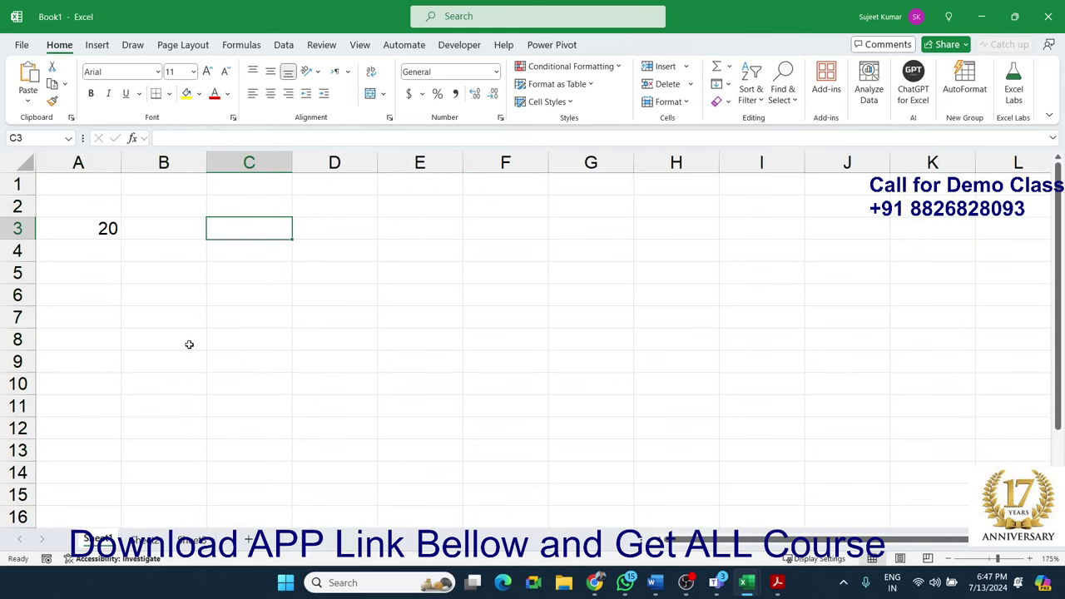
key(Right)
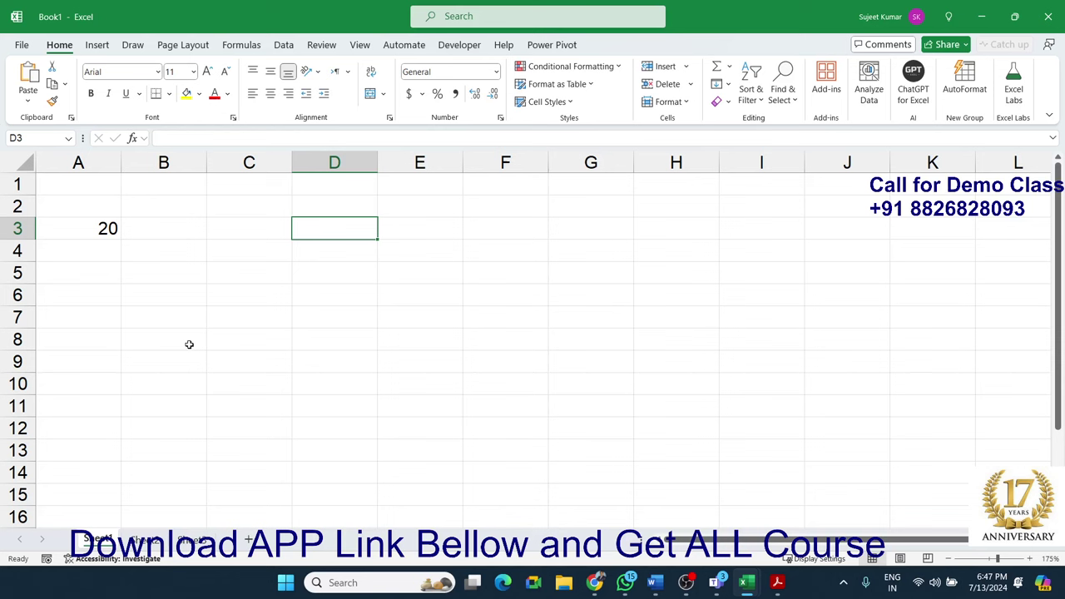
text(30)
key(Return)
key(Left)
key(Left)
key(Left)
key(Up)
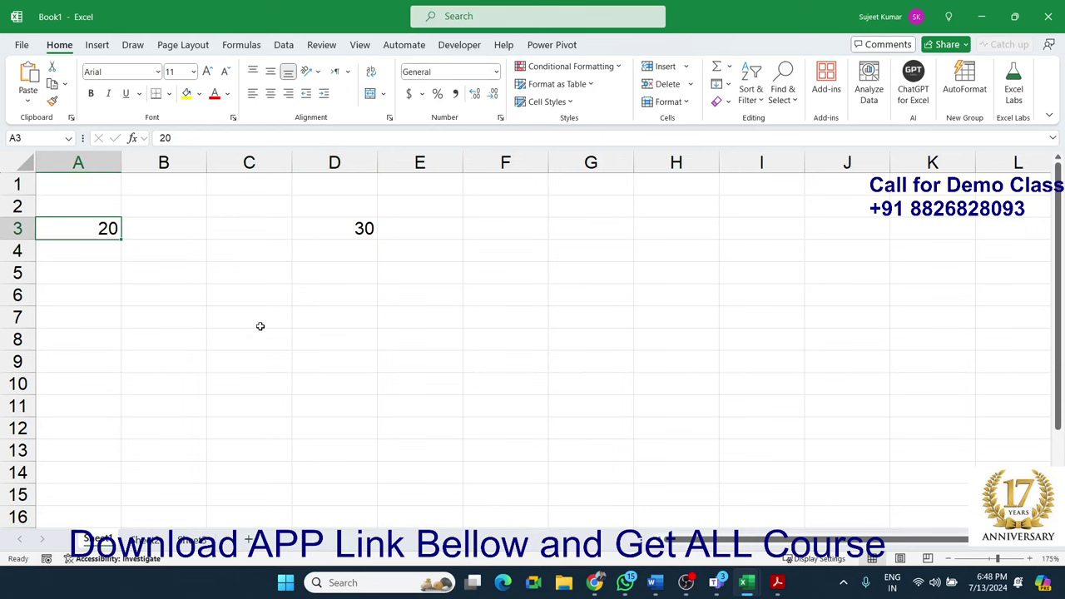
click(108, 157)
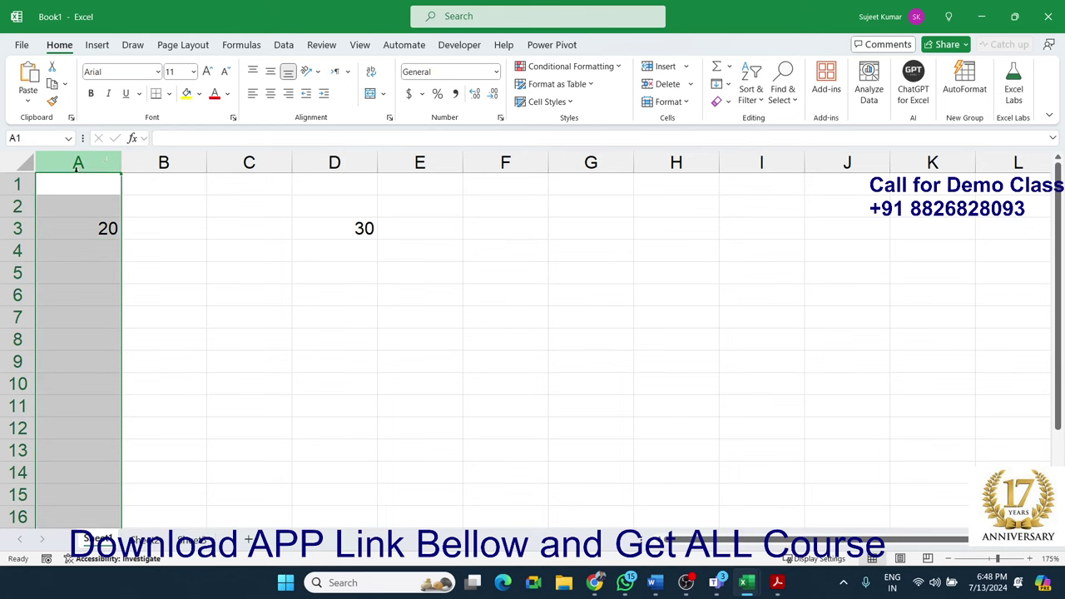
key(shift+space)
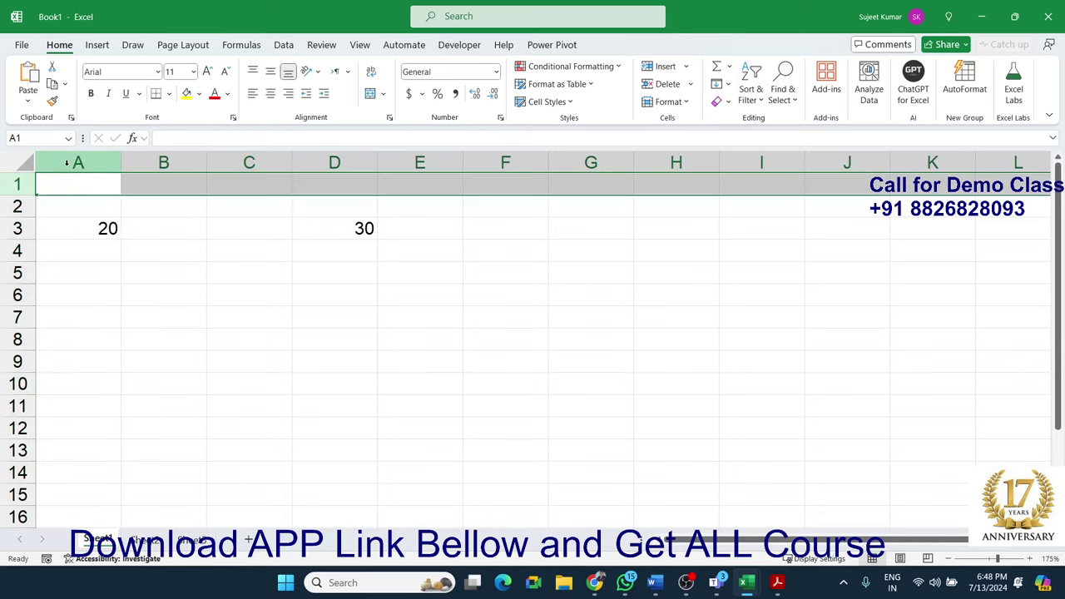
drag(67, 163, 675, 163)
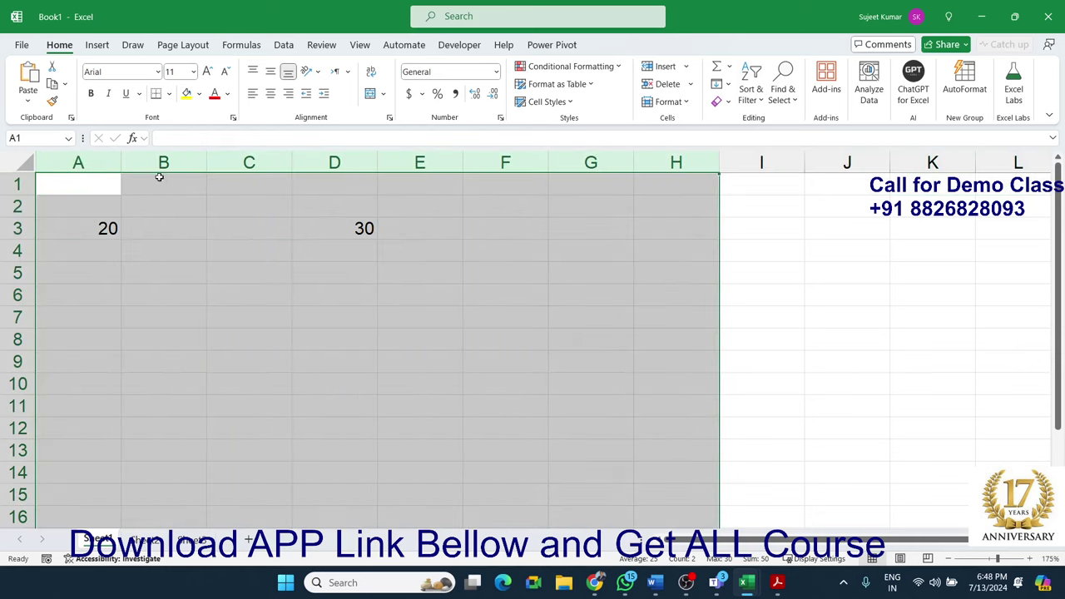
drag(16, 184, 17, 406)
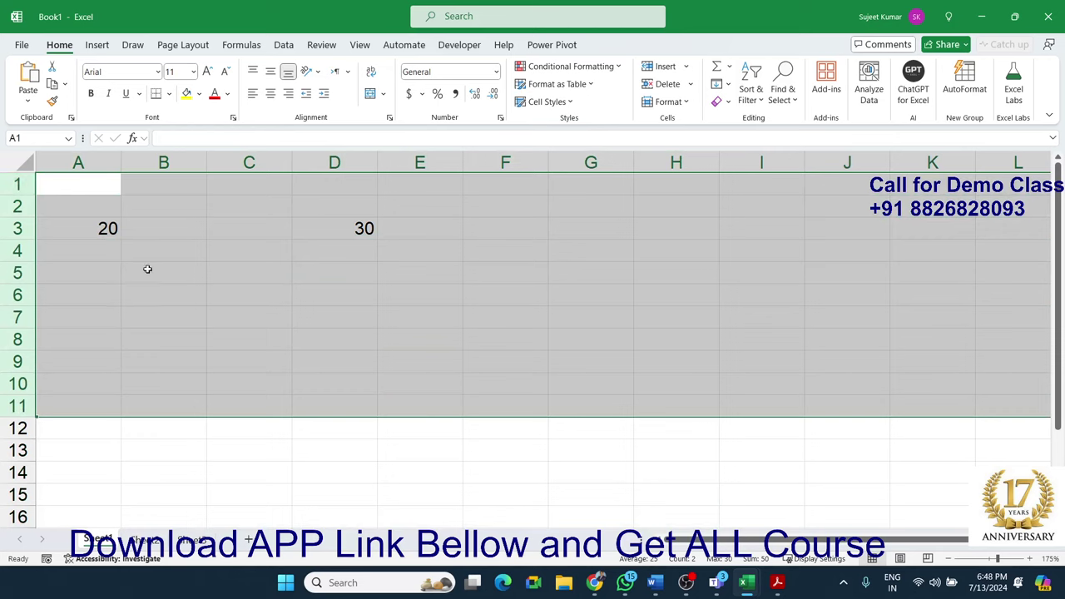
click(157, 243)
click(162, 293)
click(234, 271)
click(237, 247)
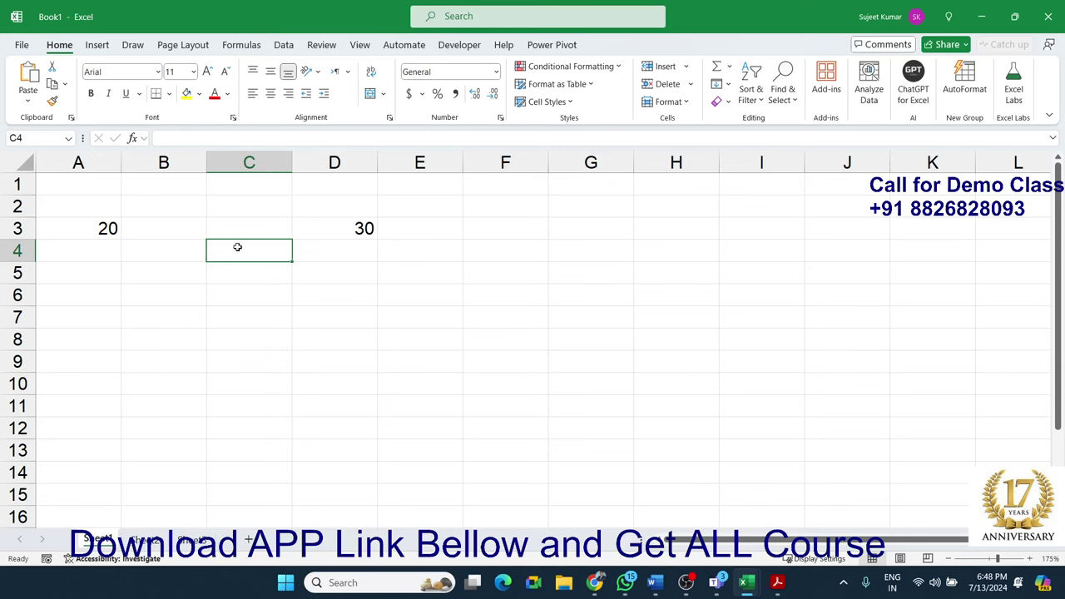
click(107, 213)
Paste the copied 20 into D3, view the paste options, then undo so D3 shows 30
click(93, 230)
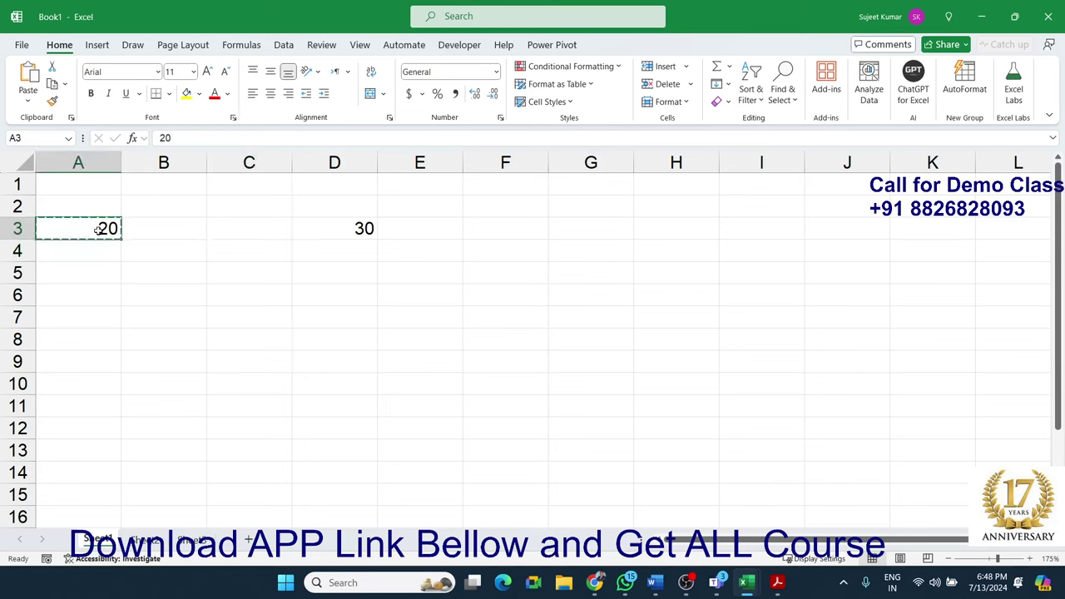
click(329, 230)
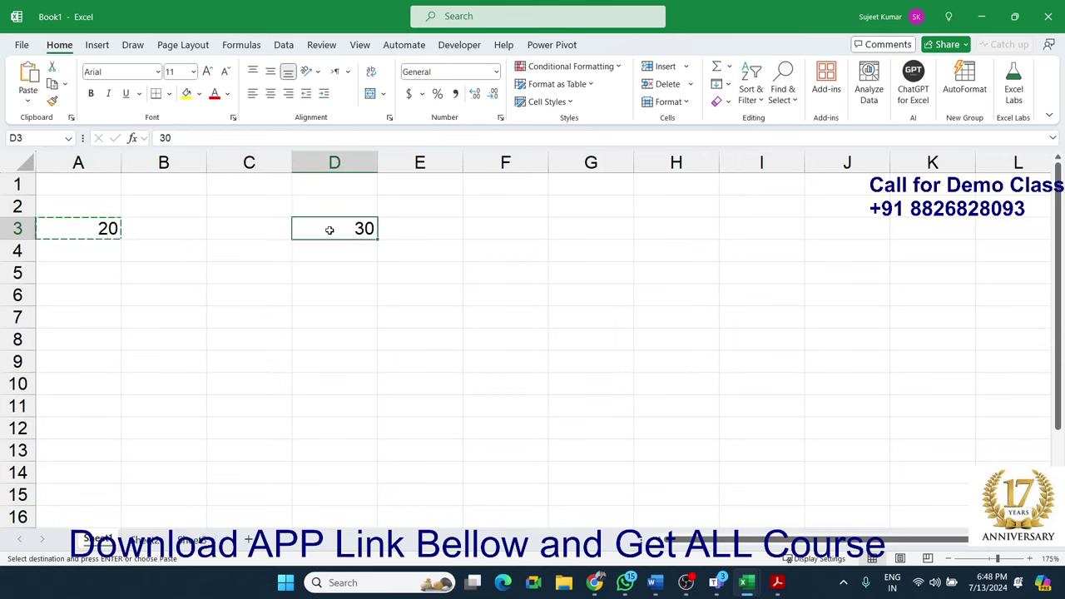
text(20)
key(ctrl)
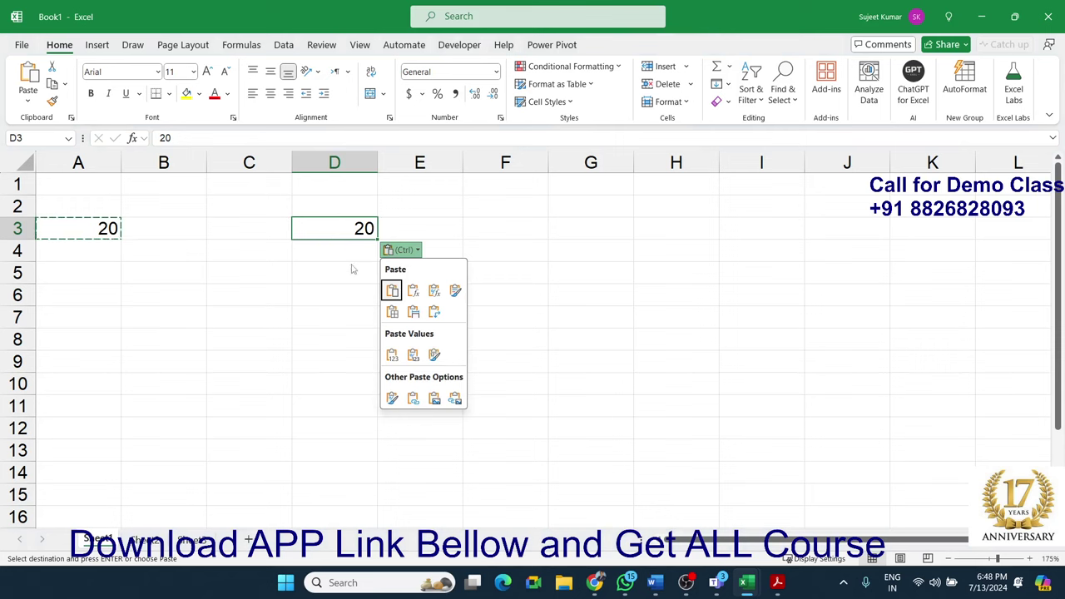
key(Escape)
key(ctrl+z)
Bring up Paste Special for D3 with Ctrl+Alt+V and close it without pasting
right_click(350, 239)
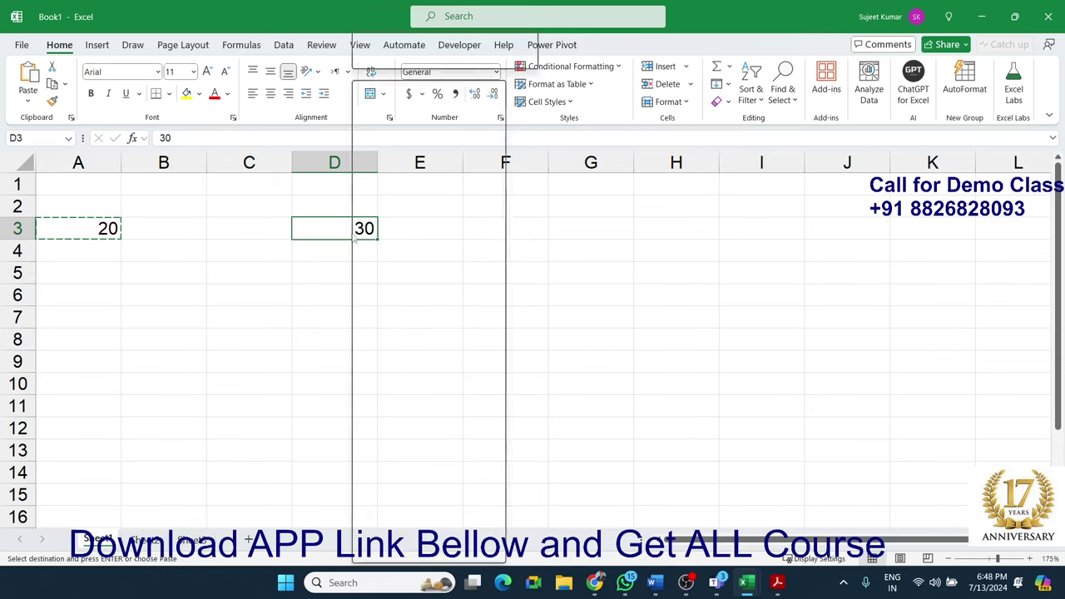
click(391, 206)
key(ctrl+alt+v)
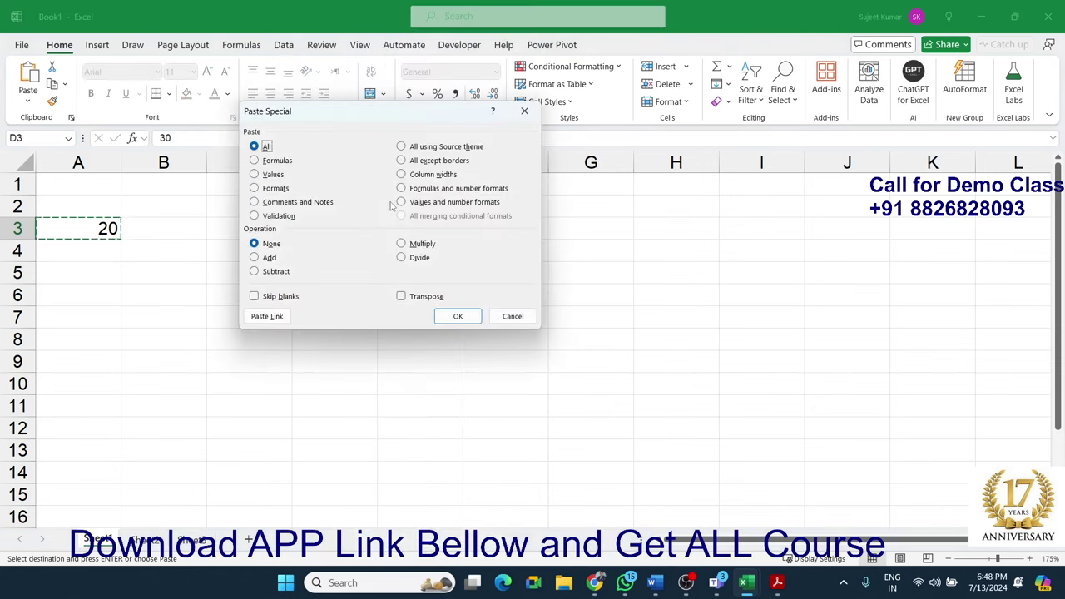
drag(359, 110, 671, 136)
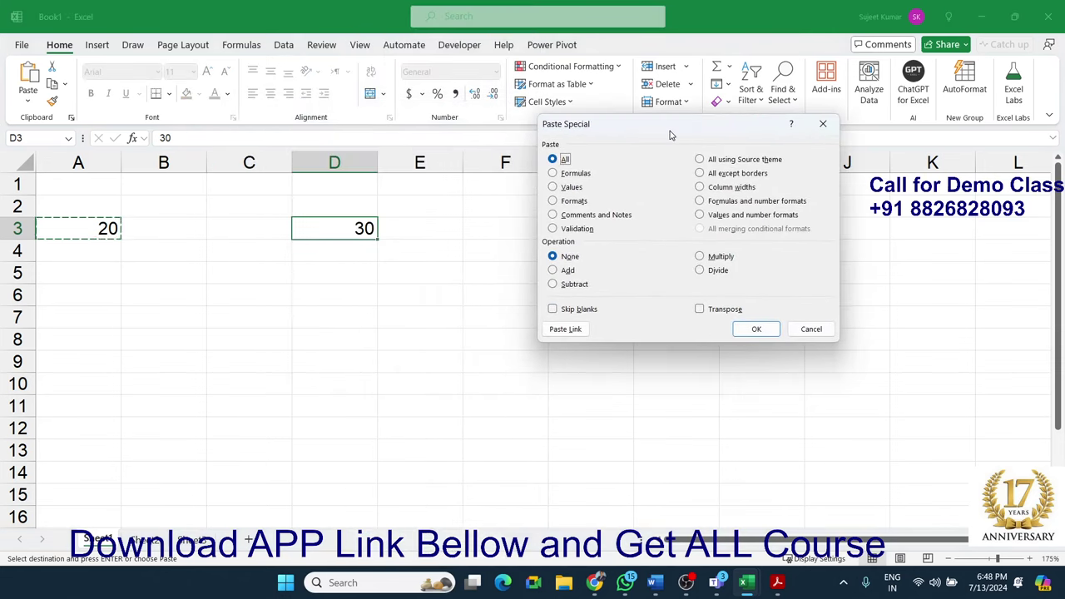
click(810, 331)
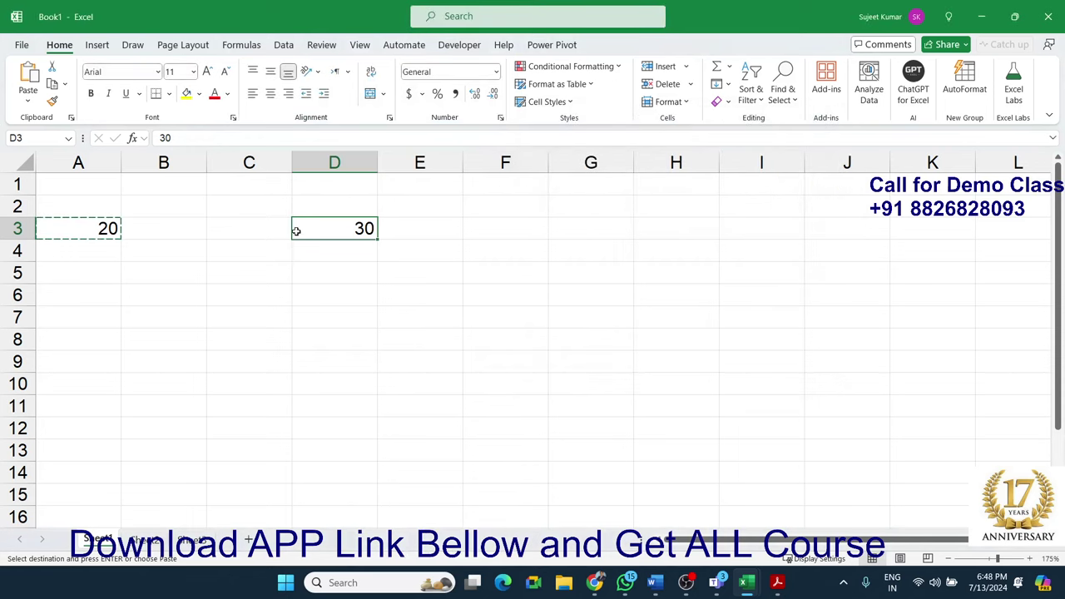
Use Paste Special with Add to add the copied 20 onto D3, giving 50
right_click(322, 234)
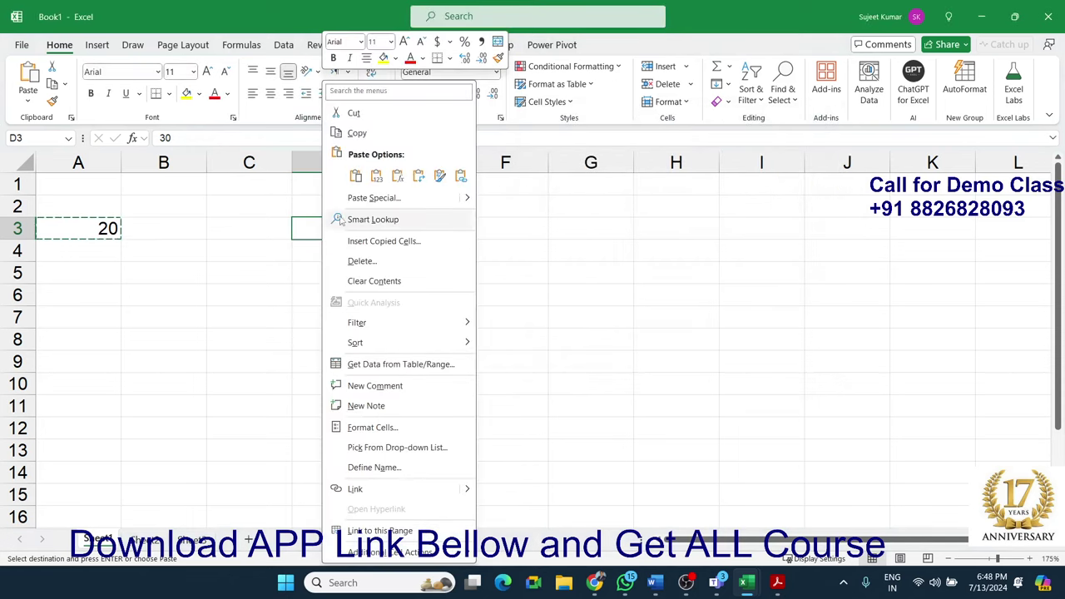
click(346, 198)
mouse_move(322, 121)
mouse_down()
mouse_move(591, 160)
mouse_move(590, 144)
mouse_up()
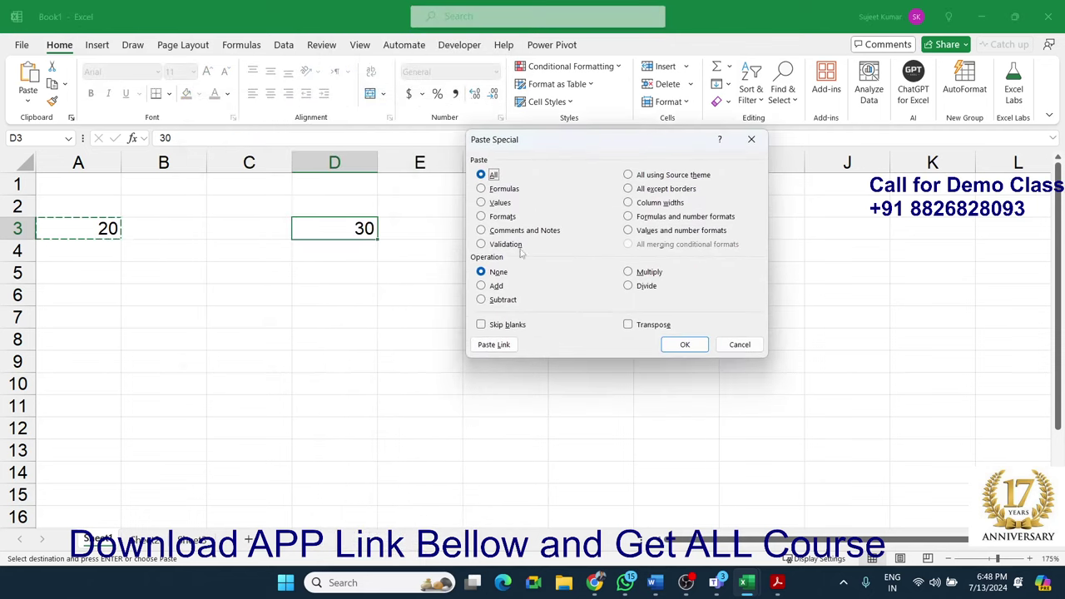
click(497, 287)
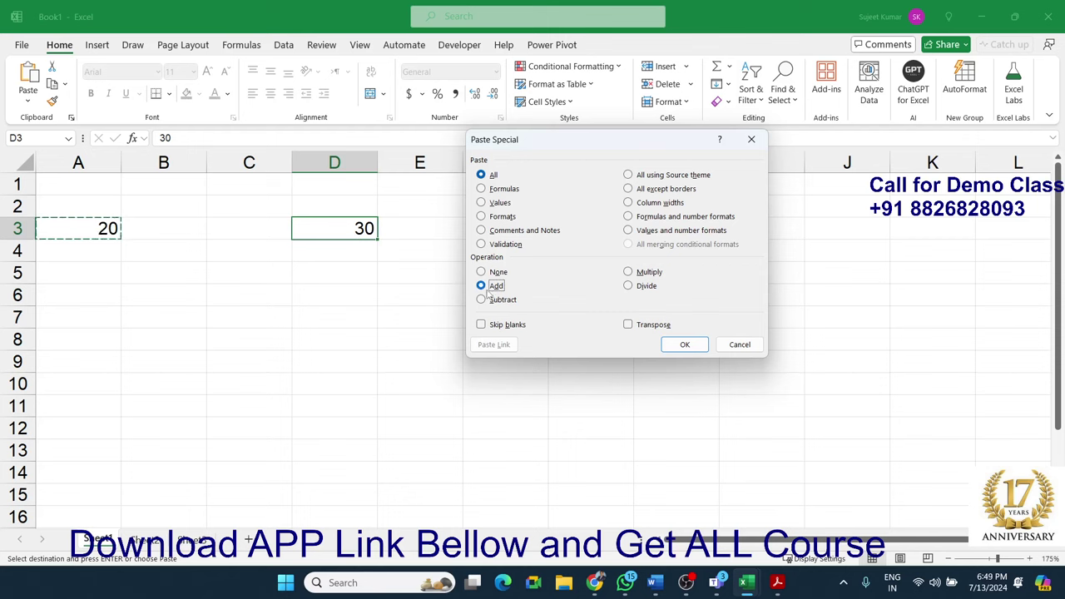
click(663, 342)
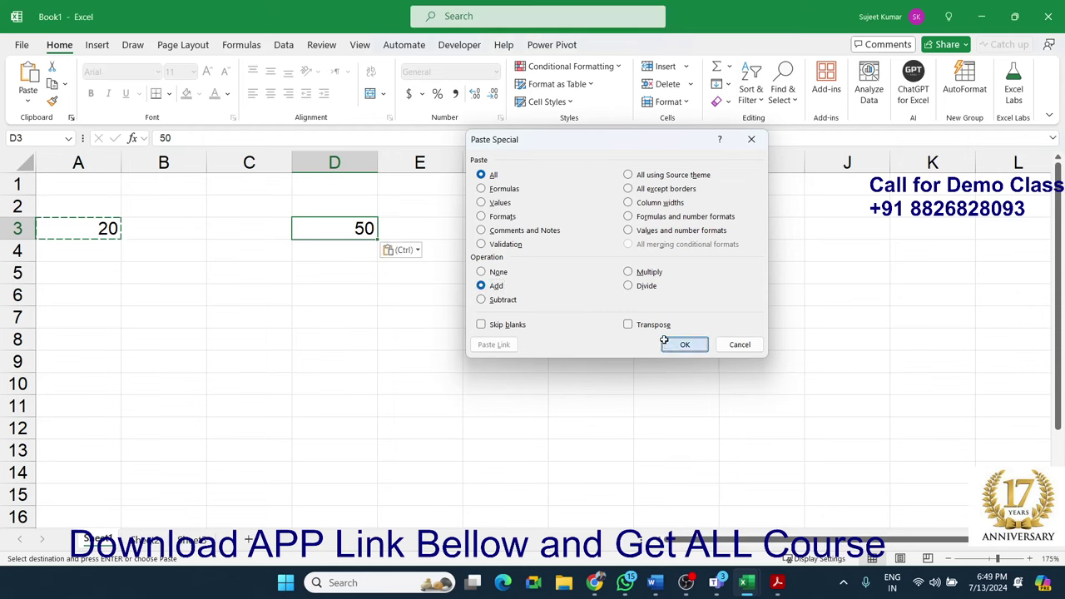
Use Paste Special with Multiply to multiply D3 by the copied 20, giving 1000
right_click(370, 232)
click(408, 198)
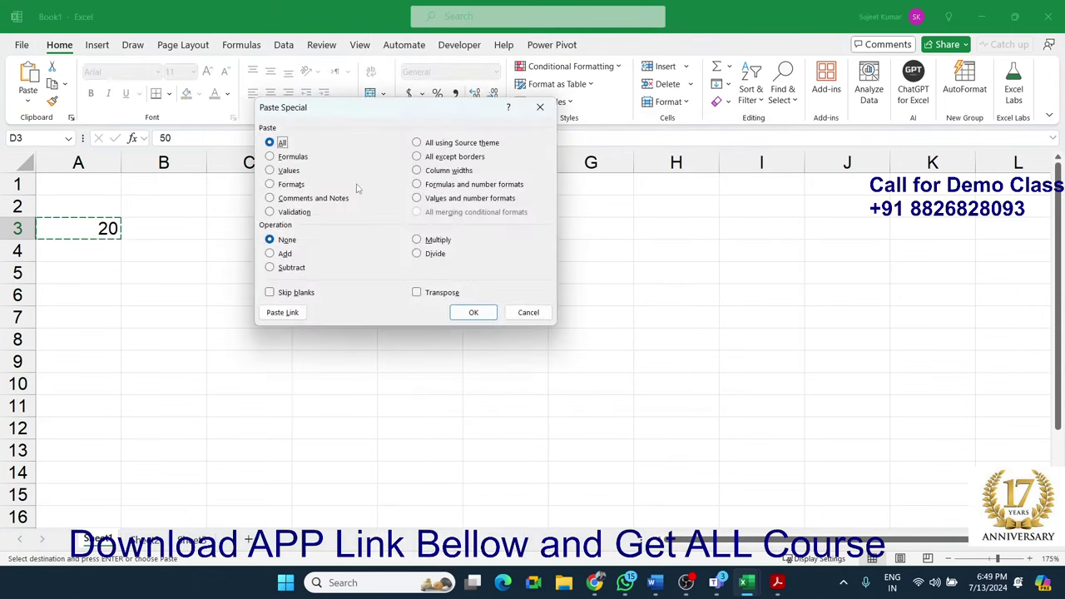
mouse_move(341, 111)
mouse_down()
mouse_move(565, 169)
mouse_move(598, 153)
mouse_up()
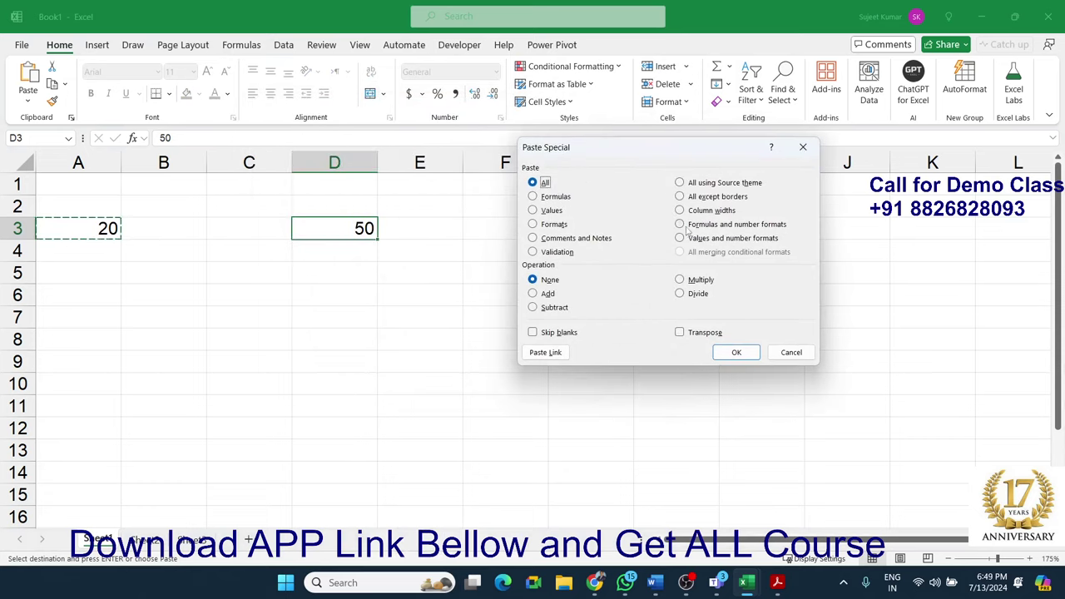
click(695, 281)
click(717, 353)
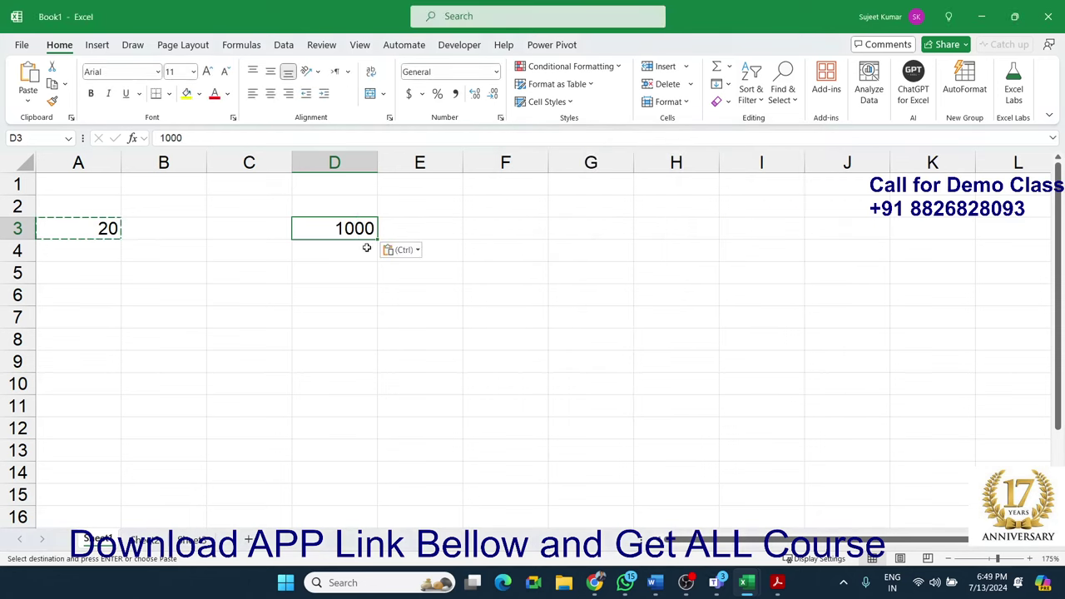
Use Paste Special with Divide to divide D3 by the copied 20, returning it to 50
right_click(330, 233)
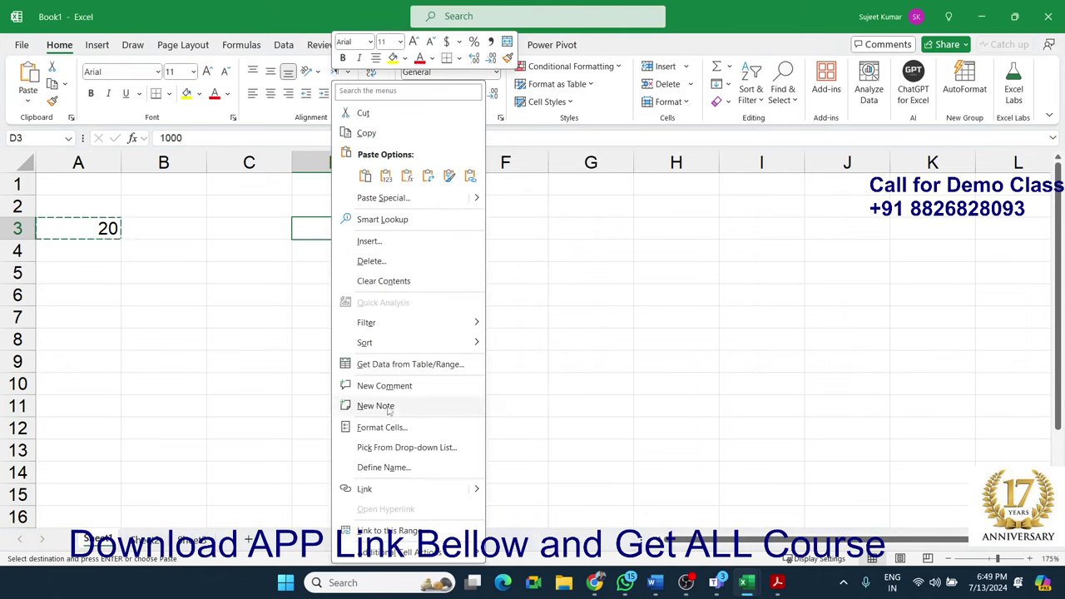
click(371, 200)
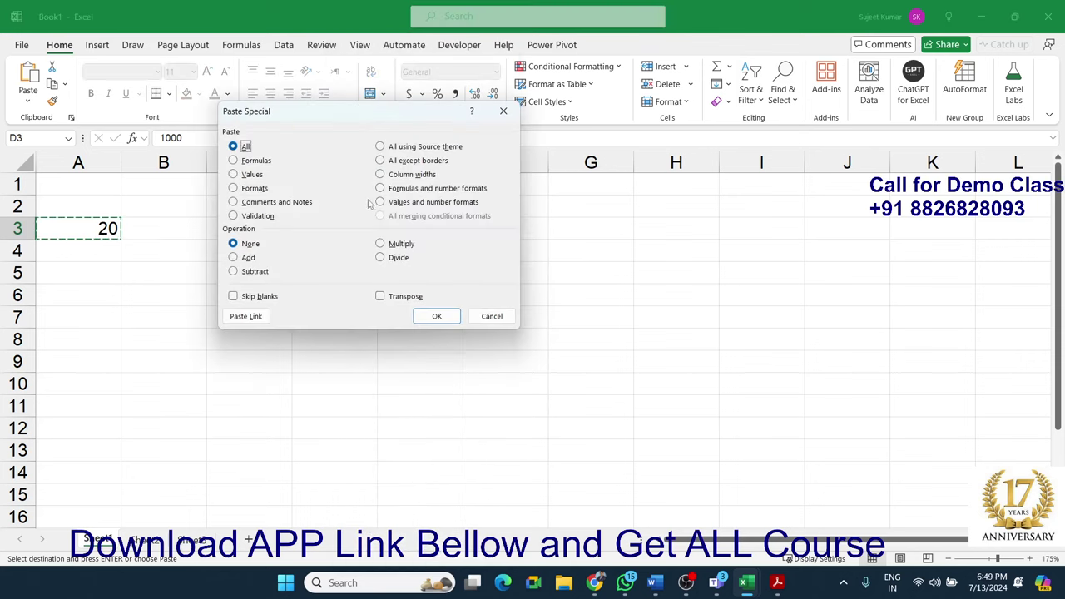
drag(397, 112, 640, 133)
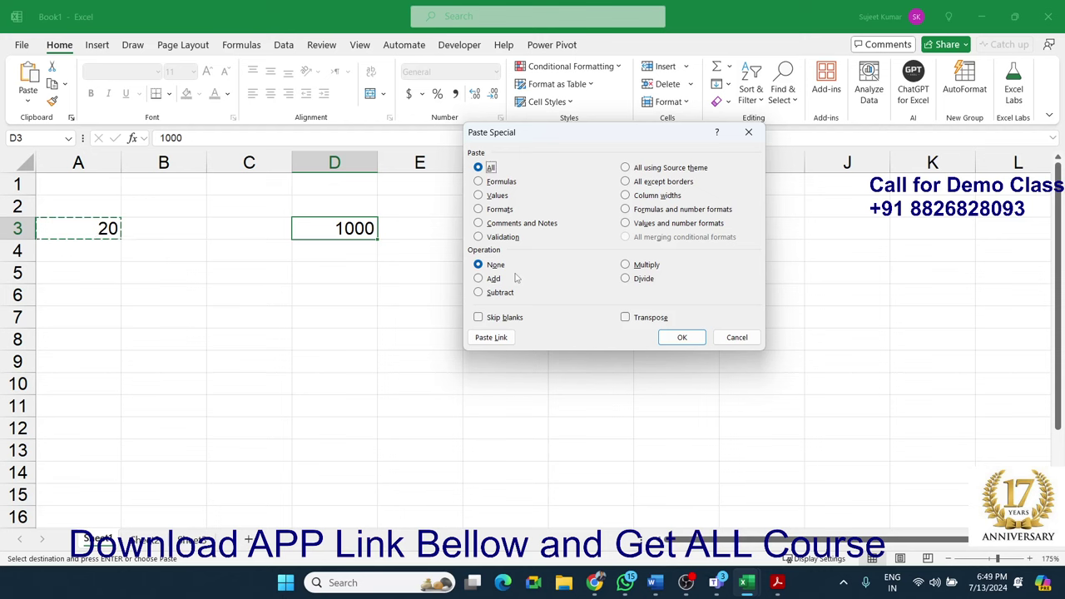
click(625, 279)
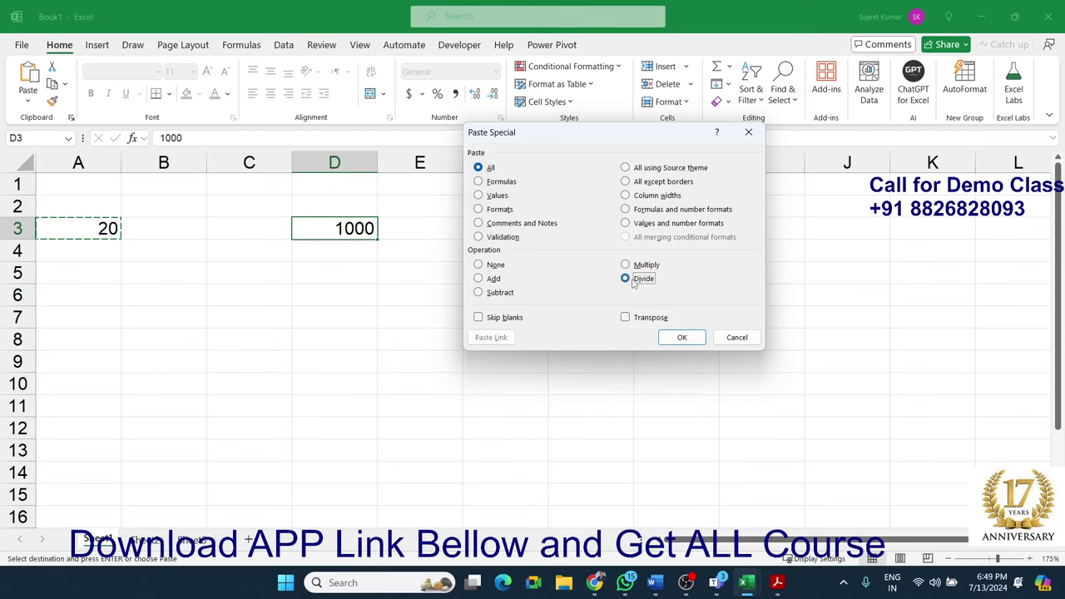
click(681, 340)
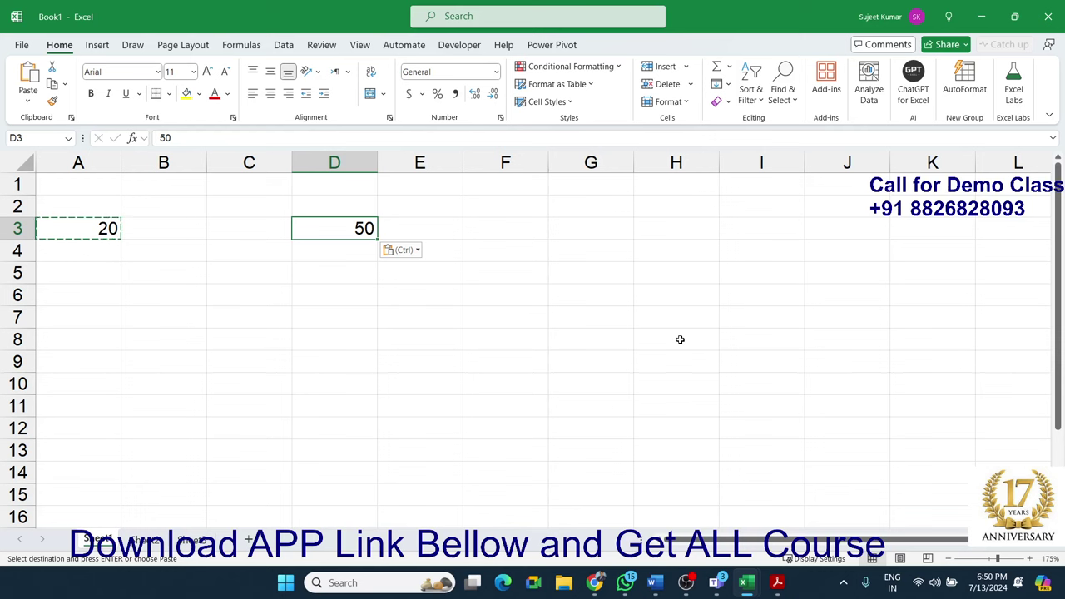
Delete the values in A2:E5 on Sheet1 and return to cell A2
click(165, 303)
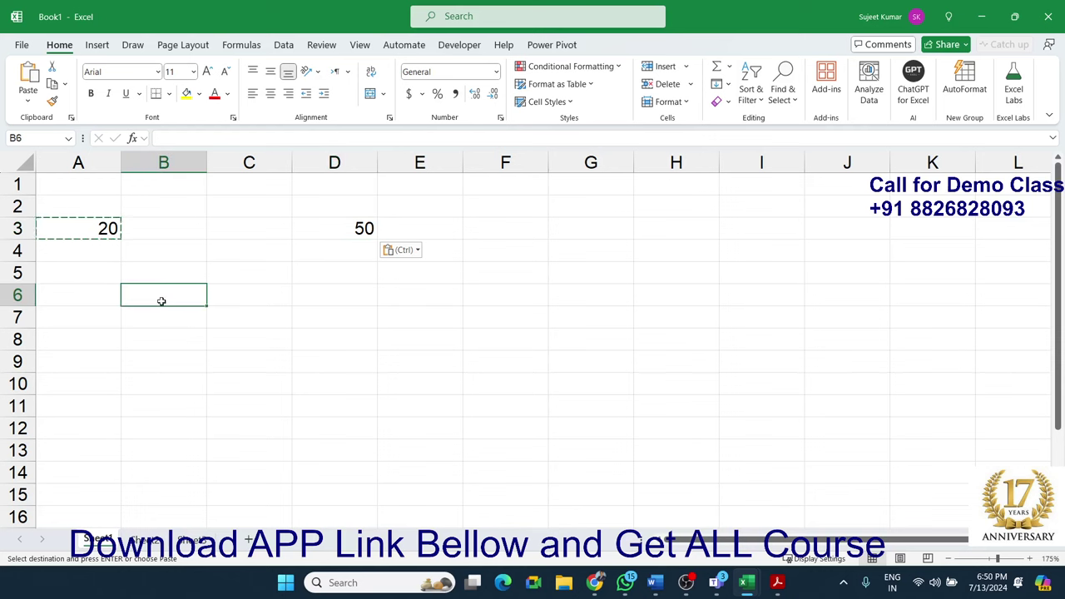
mouse_move(102, 205)
mouse_down()
mouse_move(243, 244)
mouse_move(443, 262)
mouse_up()
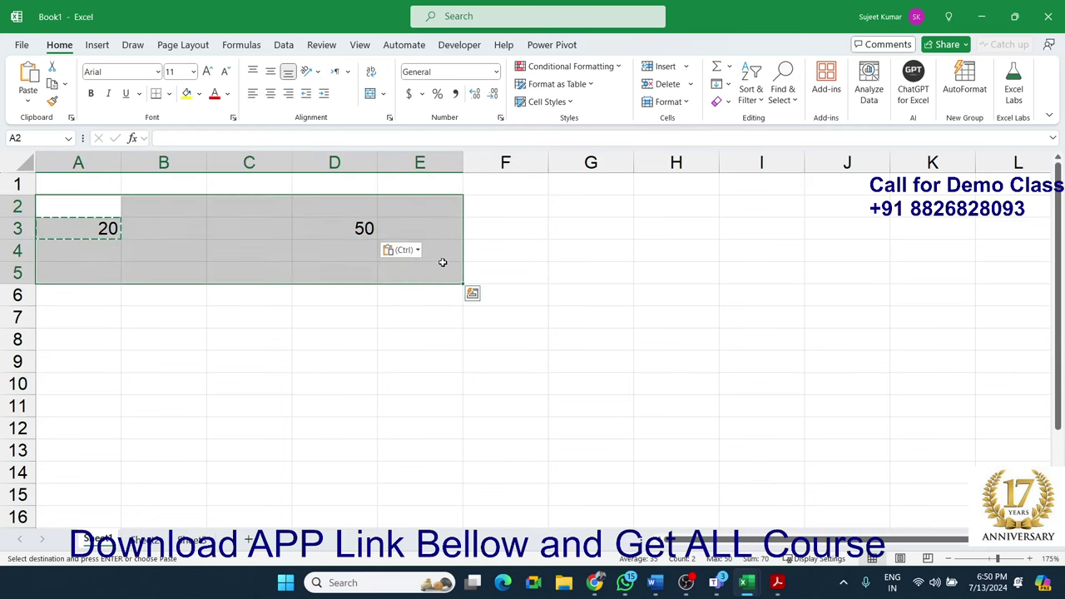
key(Delete)
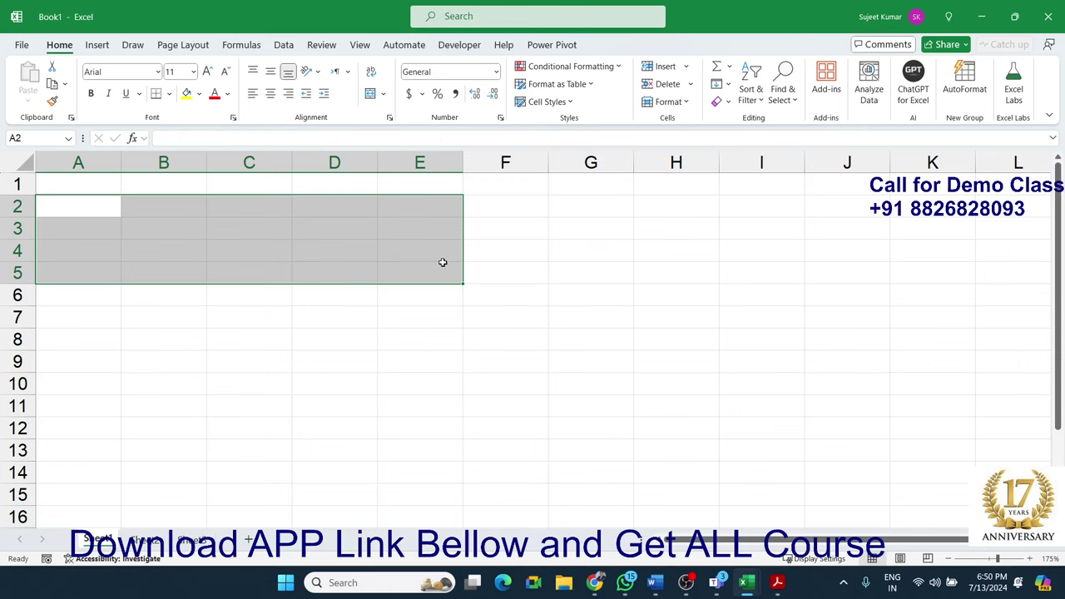
key(ctrl+Home)
key(Down)
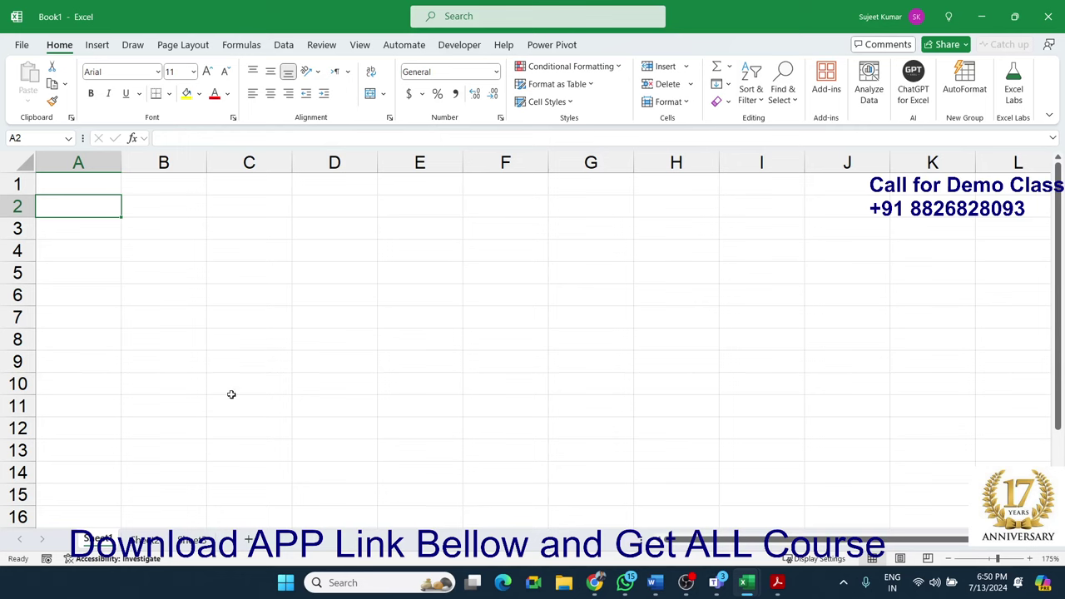
Switch to the blank Sheet2 and zoom in
click(152, 542)
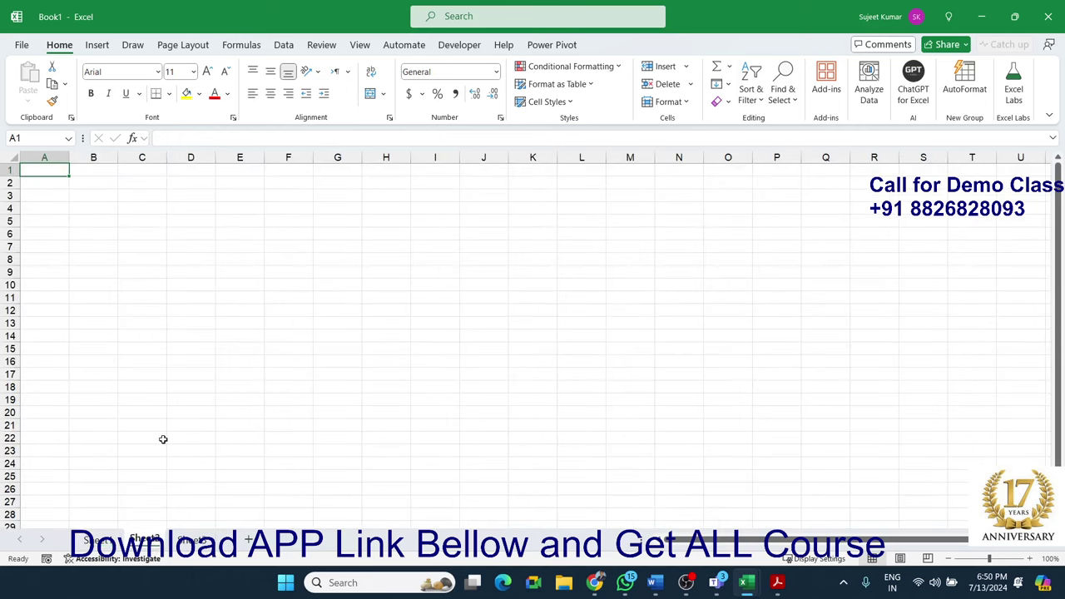
scroll(163, 439, up, 1)
scroll(163, 439, up, 6)
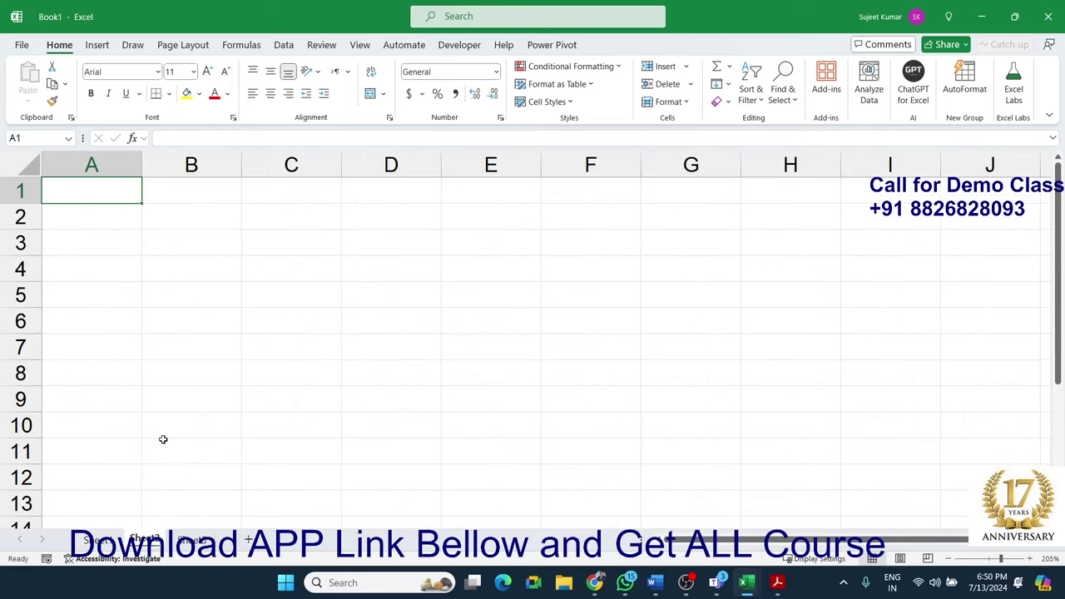
scroll(163, 439, up, 1)
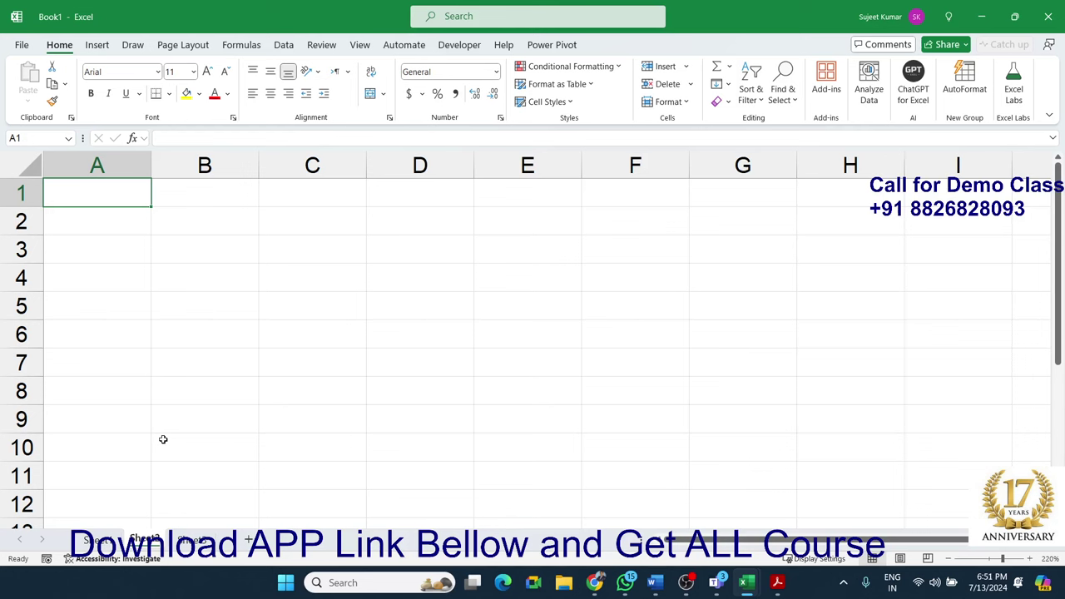
Enter 20% in A1 and 20 in B1, formatting B1 as a percentage (2000%)
text(2)
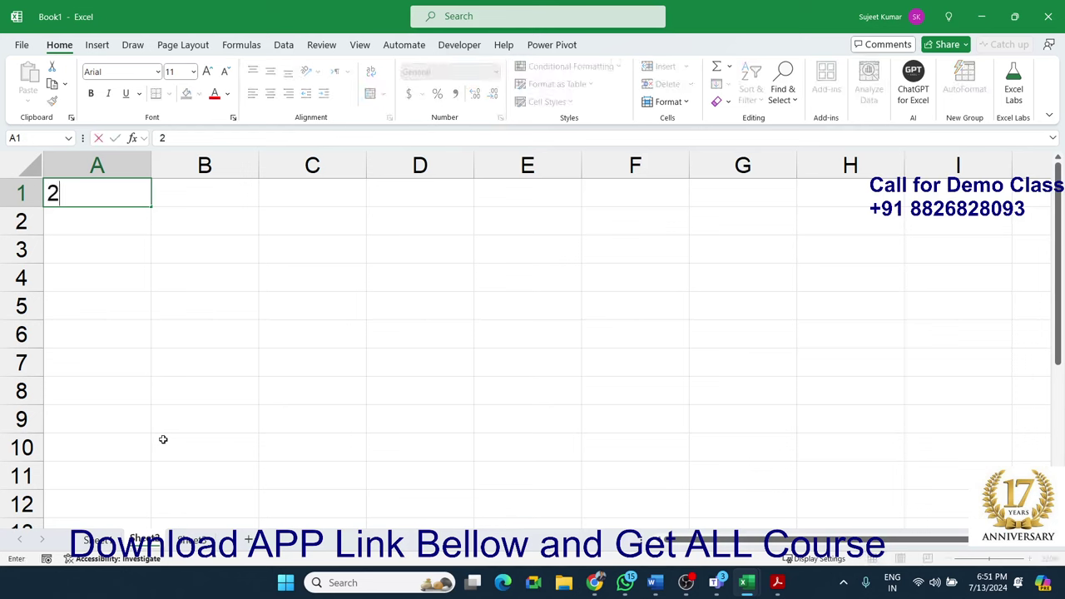
text(0)
text(%)
key(Return)
key(Up)
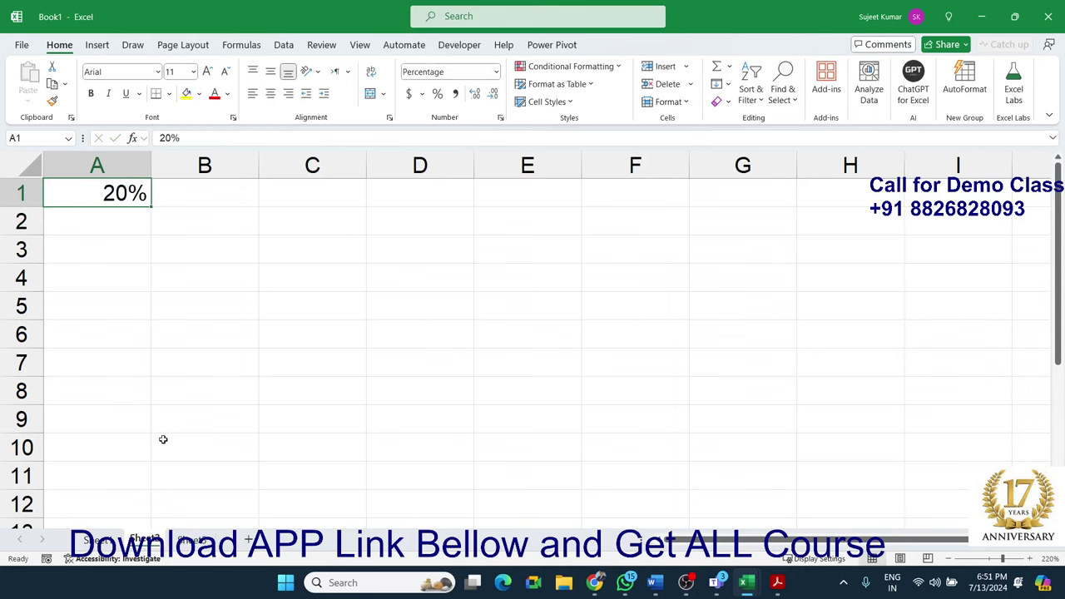
key(Right)
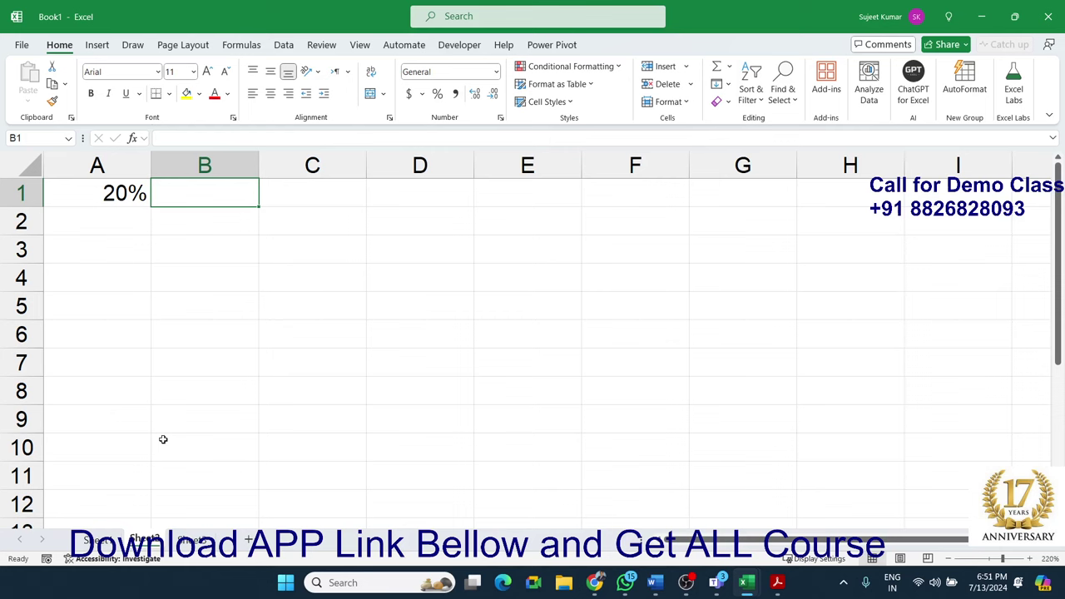
text(20)
key(Return)
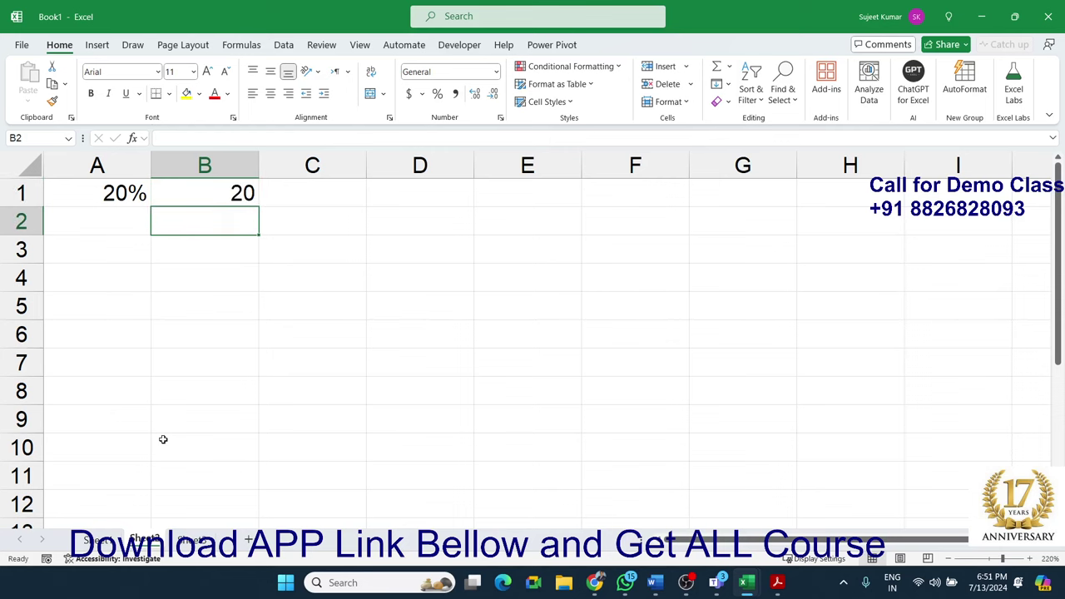
key(Up)
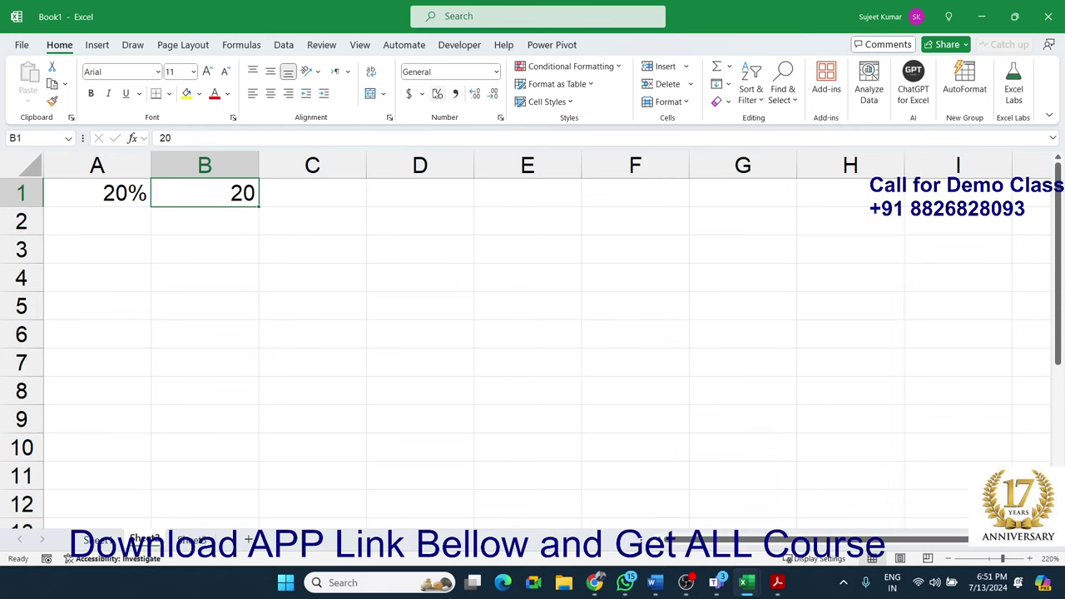
click(437, 94)
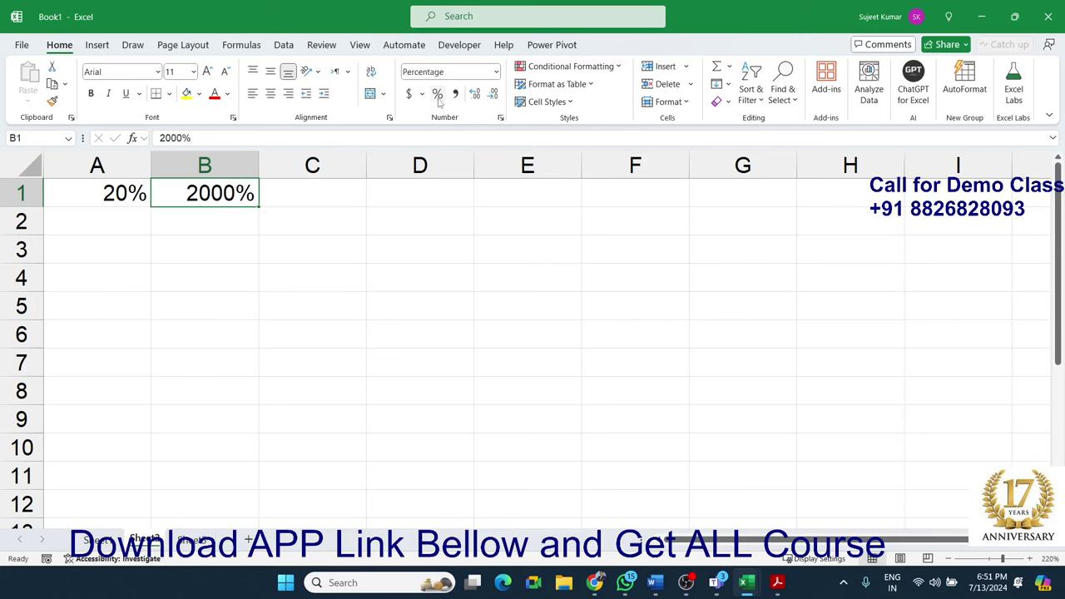
Add the note 1=100% in cell B2
click(212, 230)
text(1)
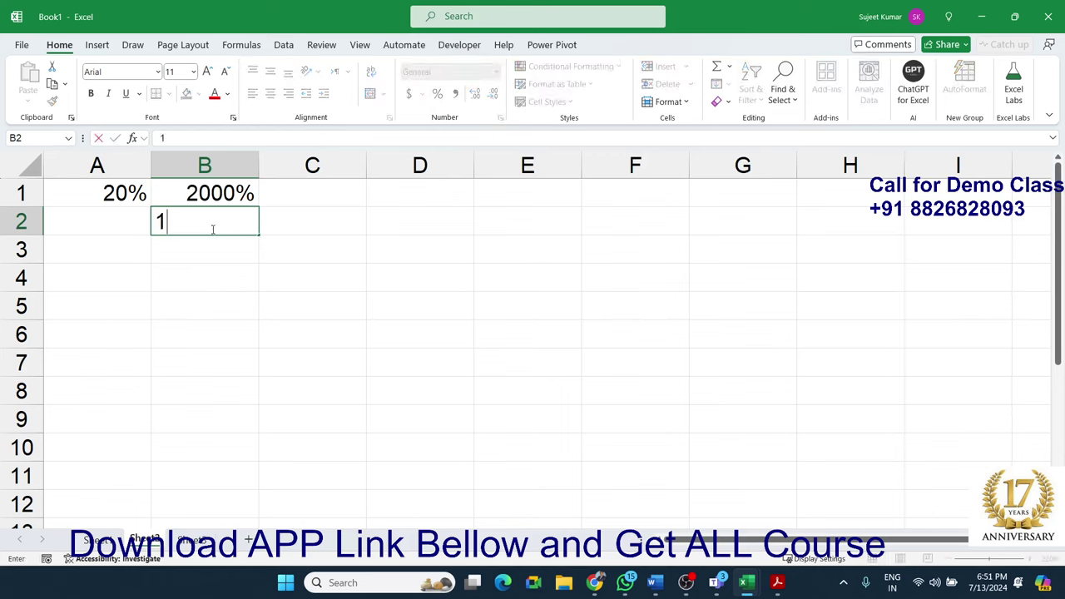
text(=100)
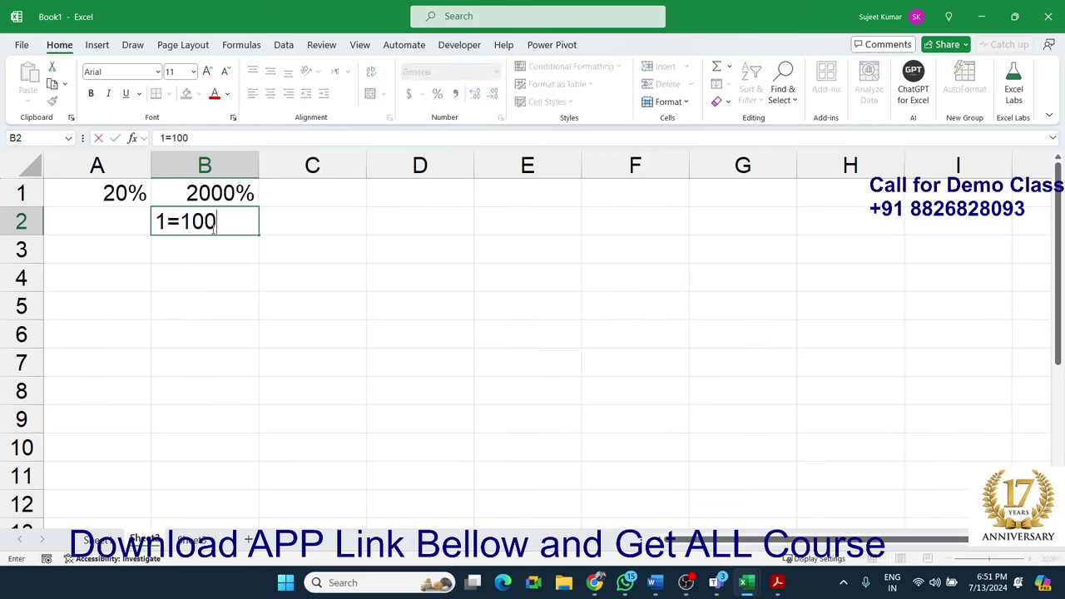
text(%)
key(Return)
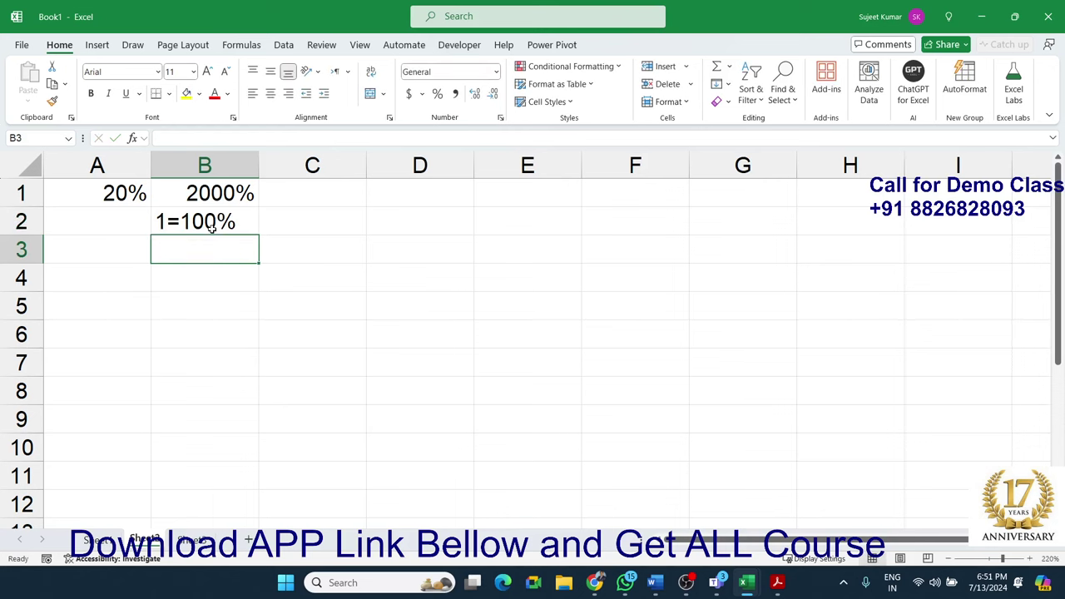
key(Up)
key(Up)
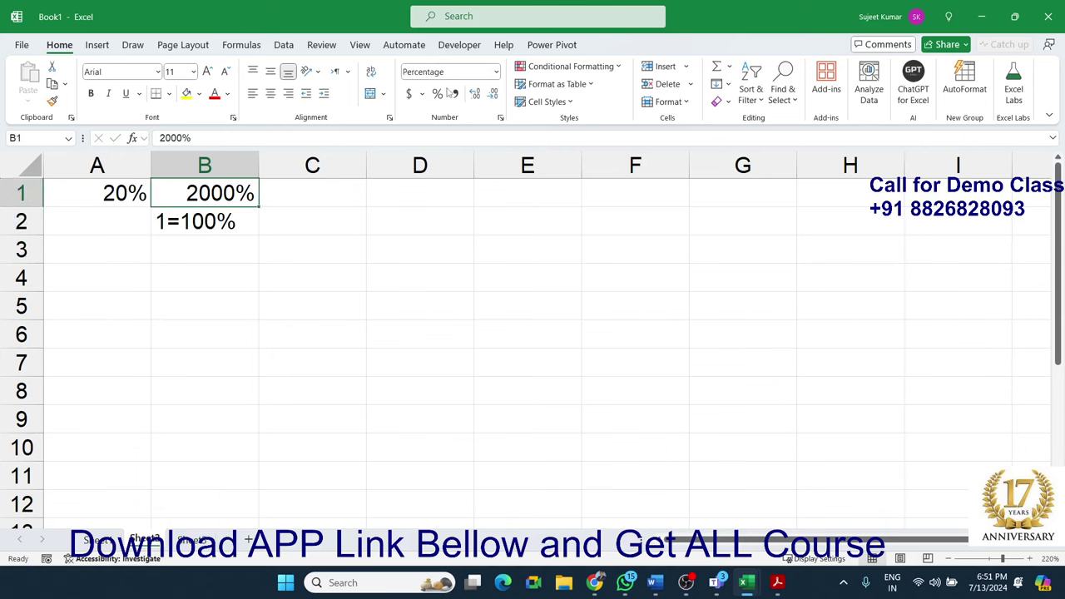
Enter 0.20 in C1 and format it as a percentage to show 20%
click(336, 184)
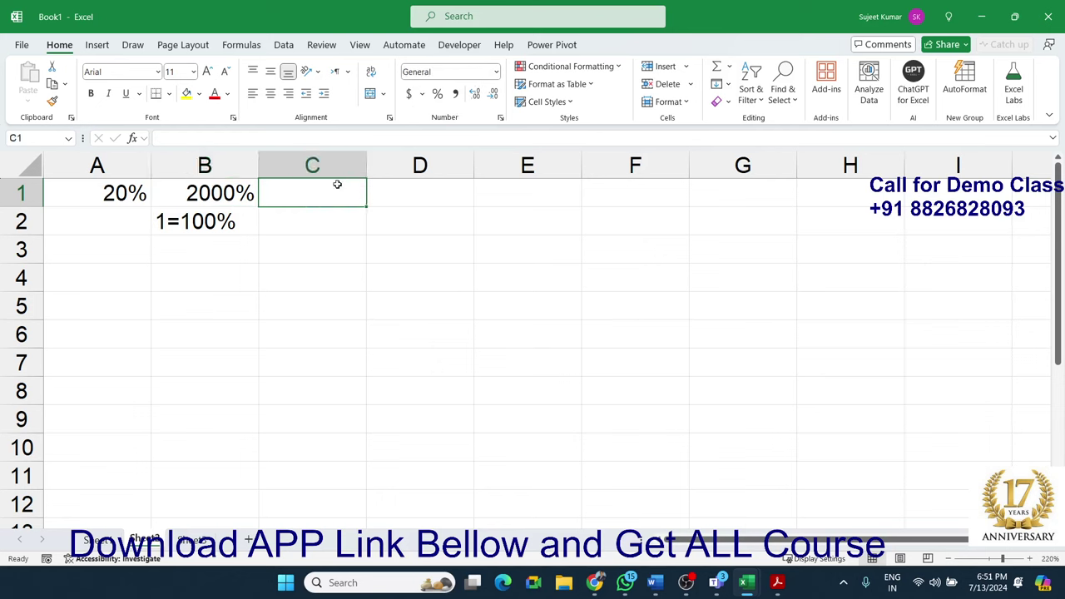
text(0.20)
key(Return)
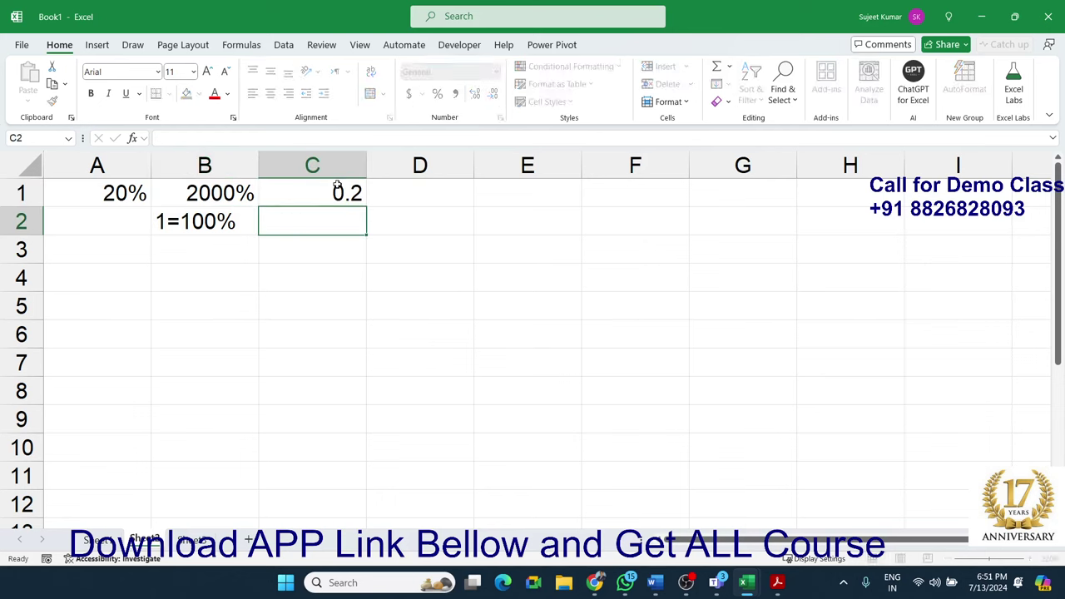
click(337, 184)
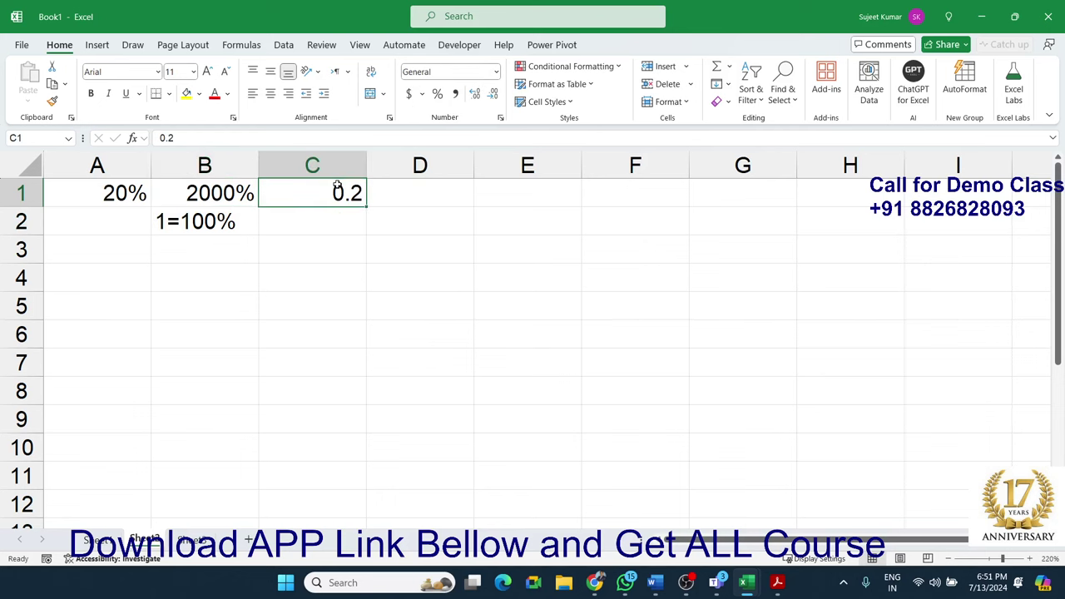
click(436, 97)
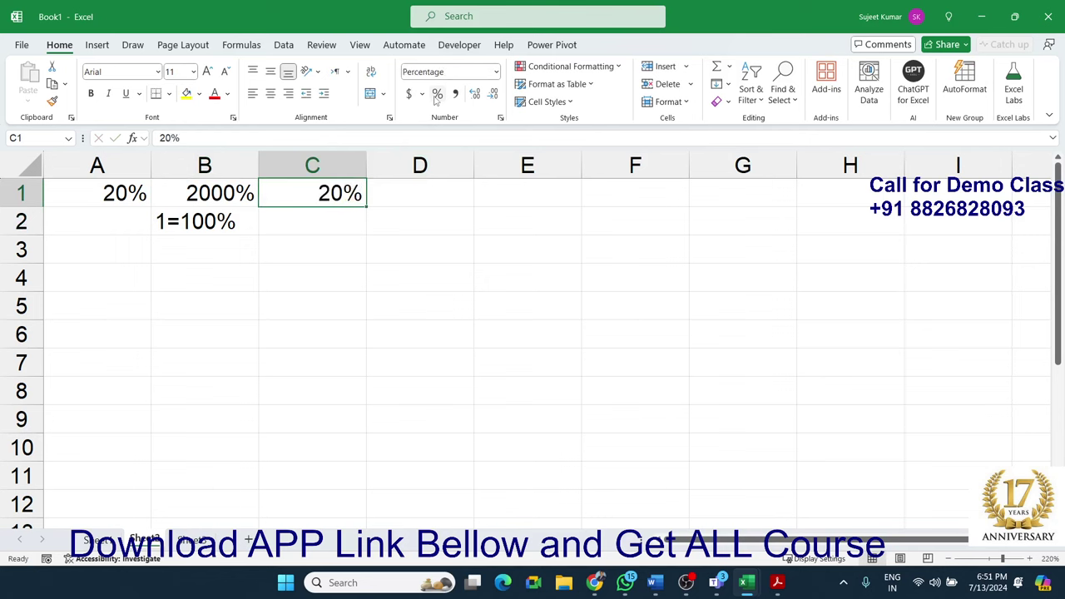
drag(344, 219, 140, 187)
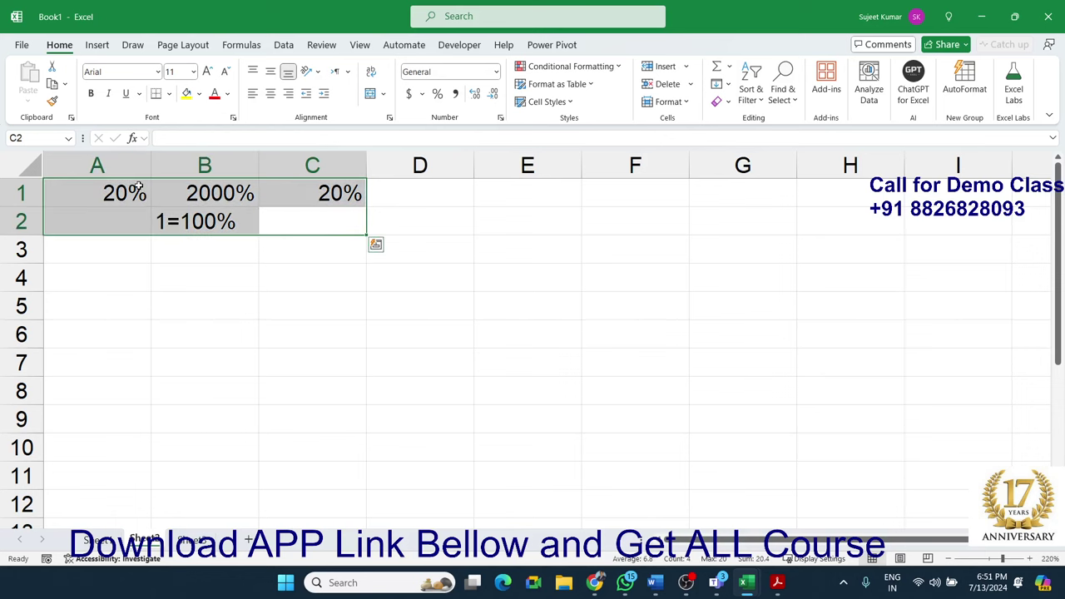
click(194, 226)
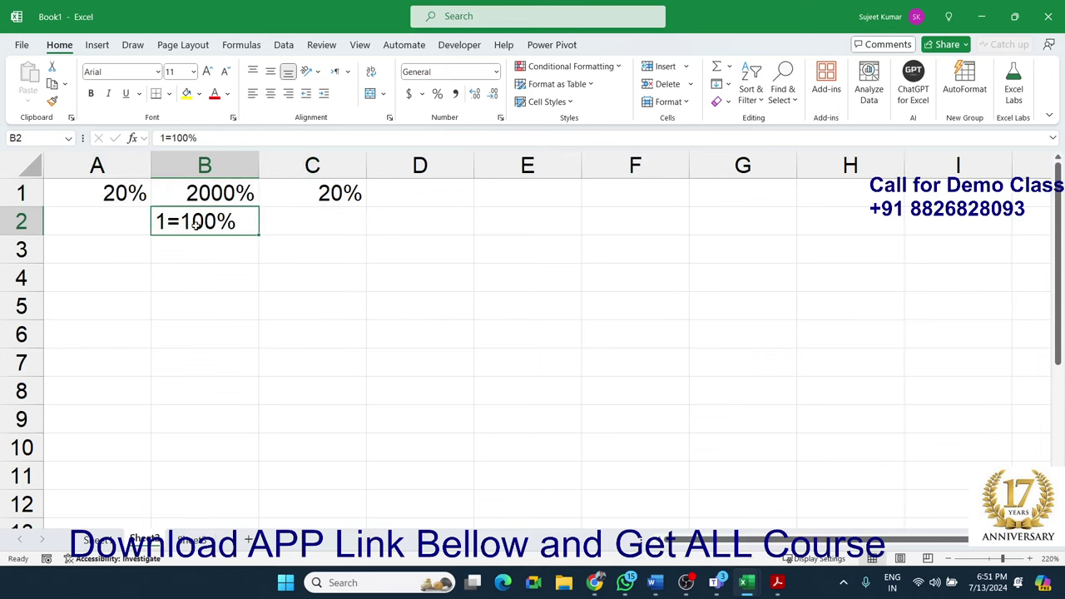
click(312, 223)
Enter 0.2 in D1, format it as a percentage, then clear column D
double_click(420, 201)
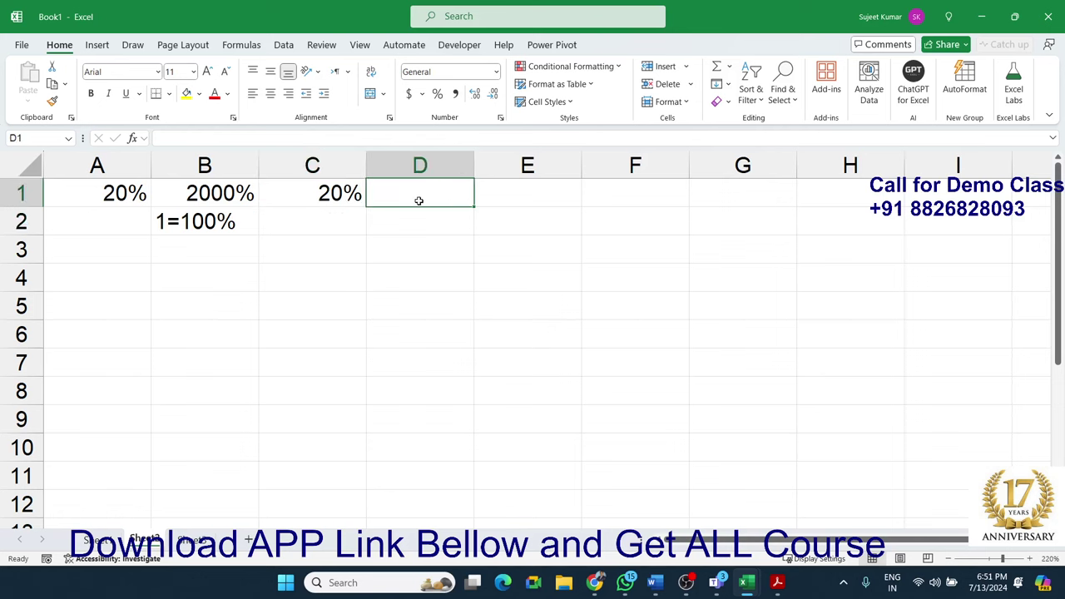
text(20%)
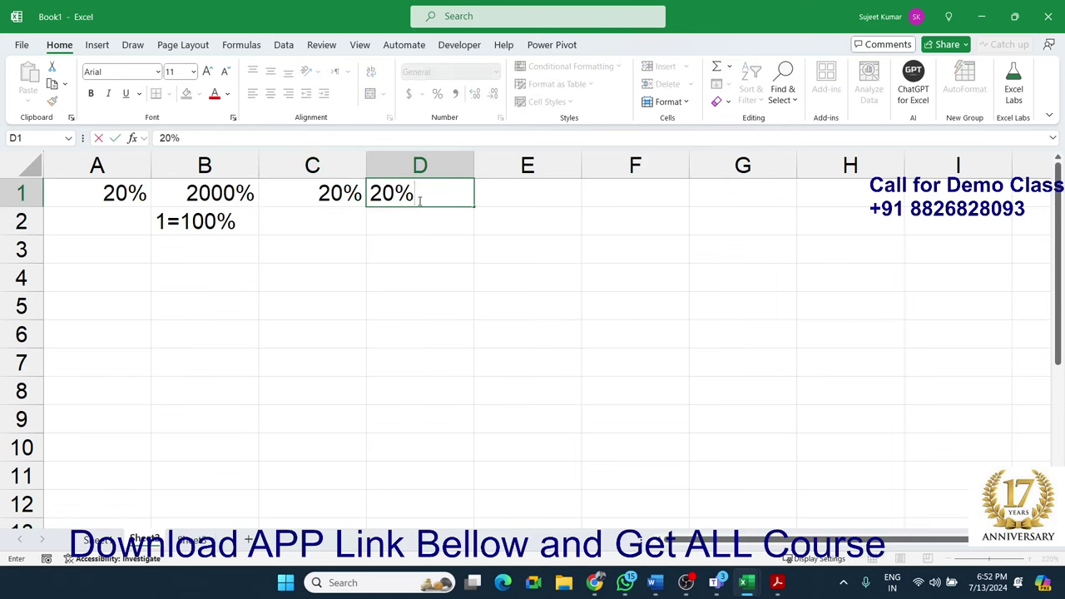
key(Escape)
text(0.2)
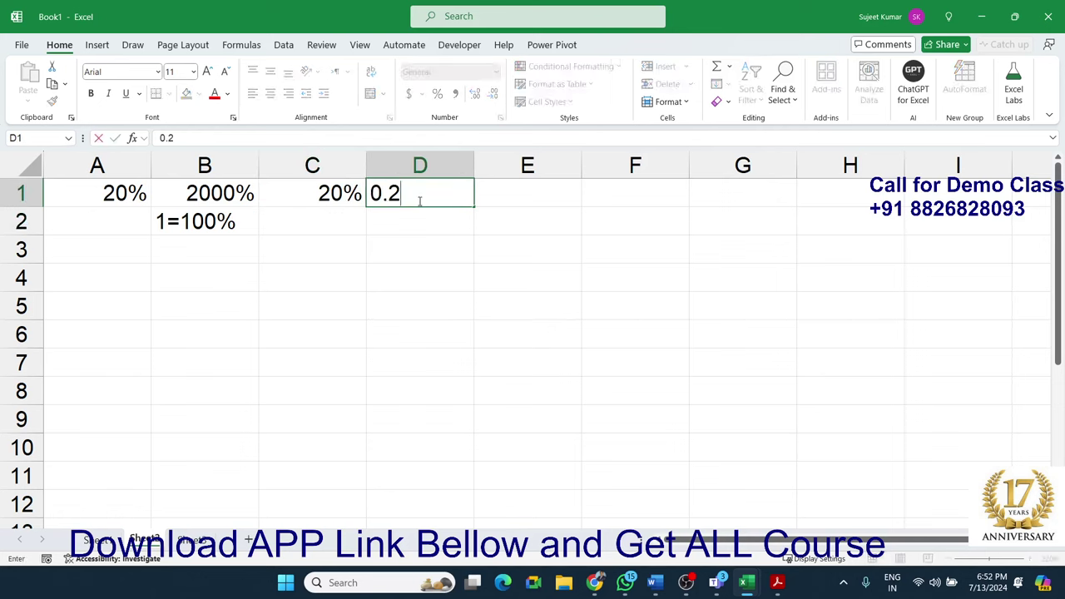
key(Return)
click(419, 201)
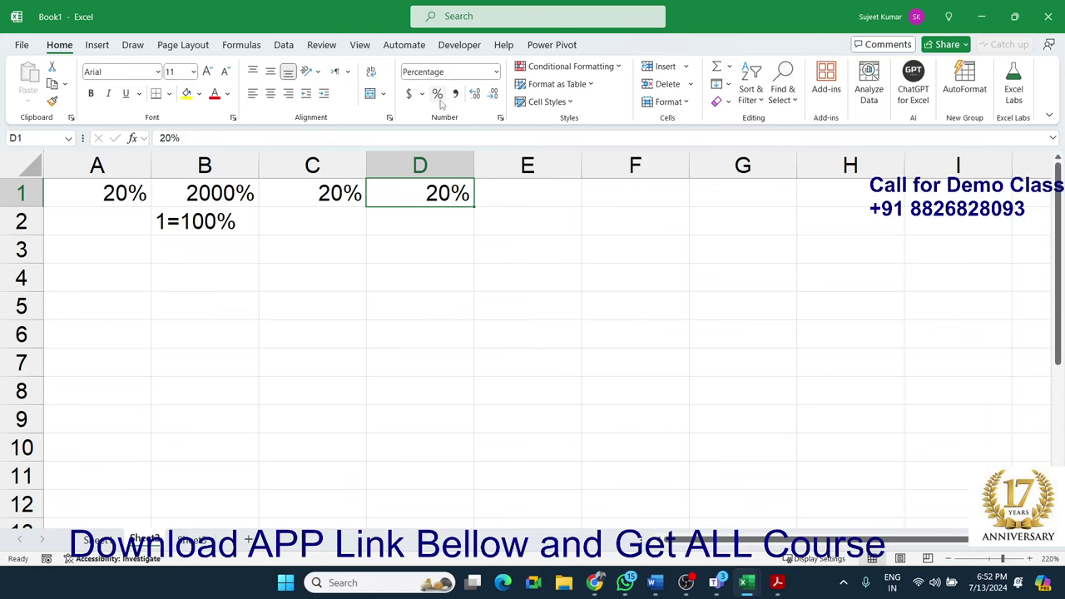
click(440, 167)
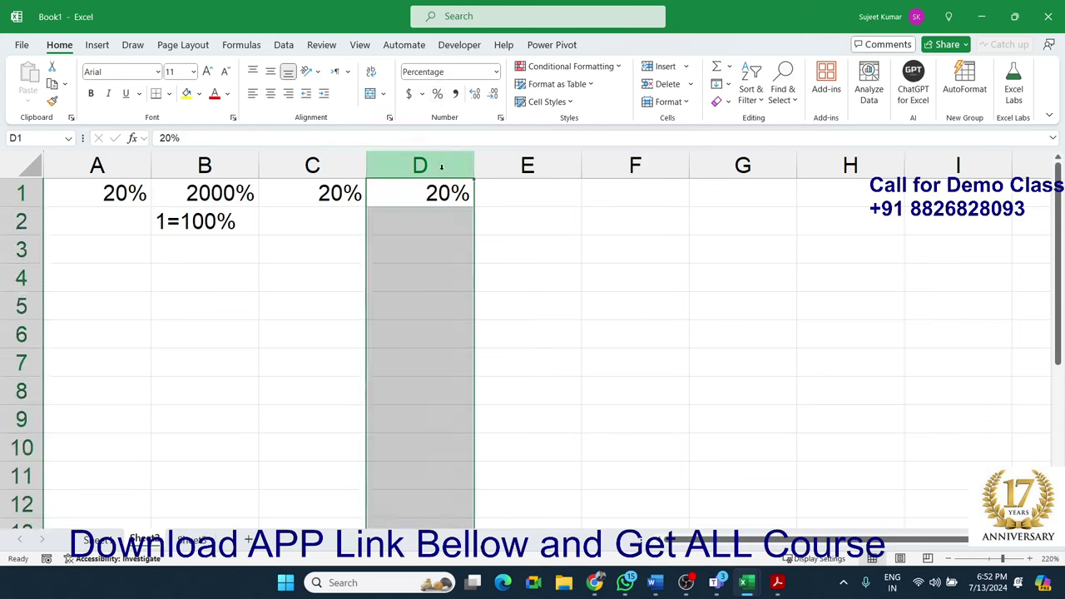
key(ctrl+minus)
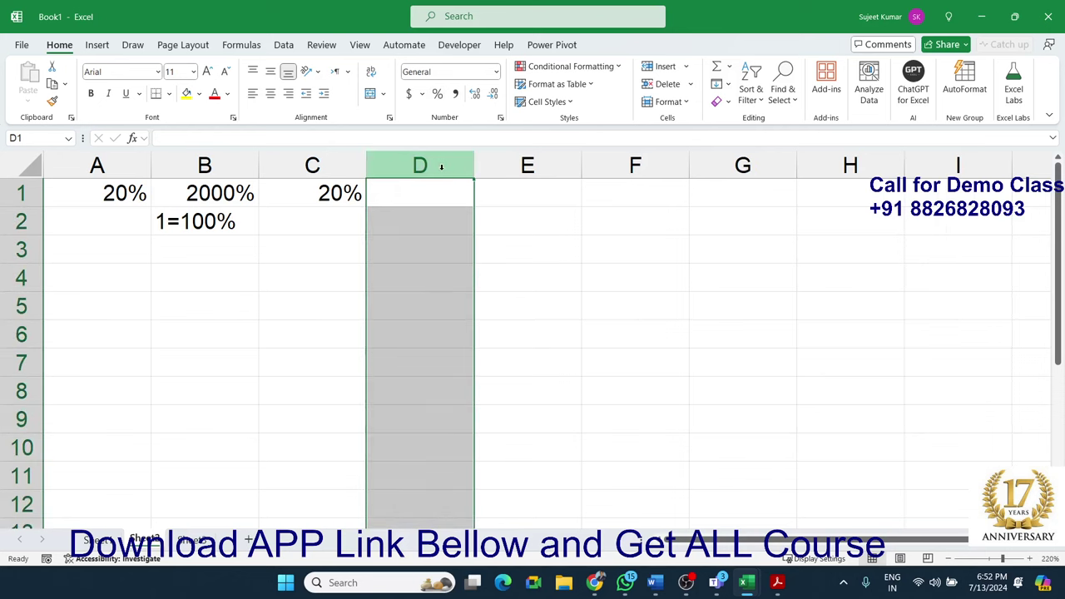
Label A4 with % and enter =RANDBETWEEN(10,90) in A5
click(130, 273)
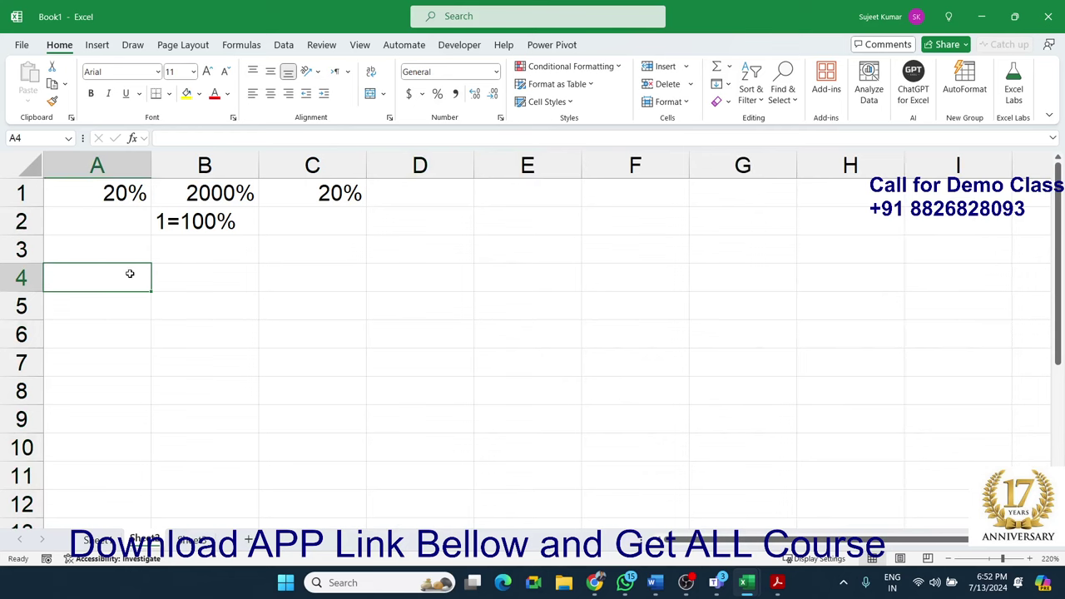
text(%)
key(Return)
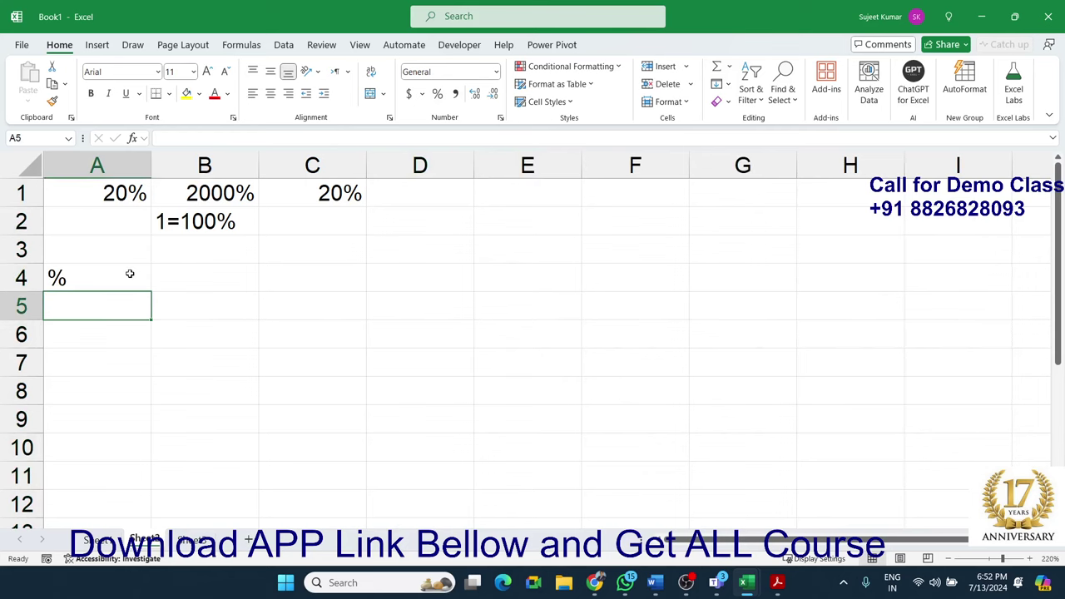
text(=ra)
key(Down)
key(Down)
key(Down)
key(Tab)
text(1)
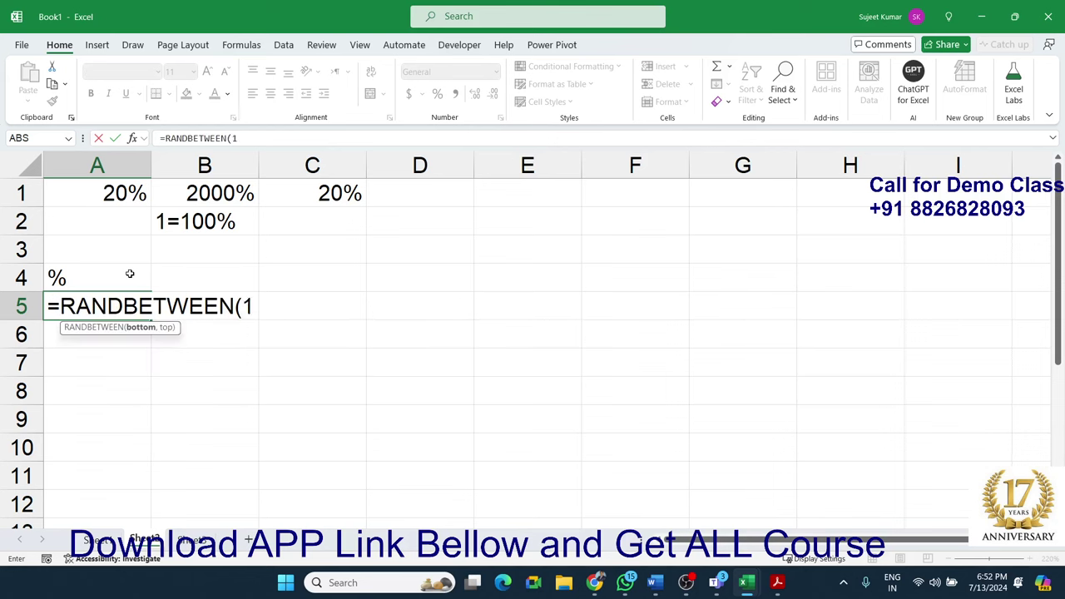
text(0,90)
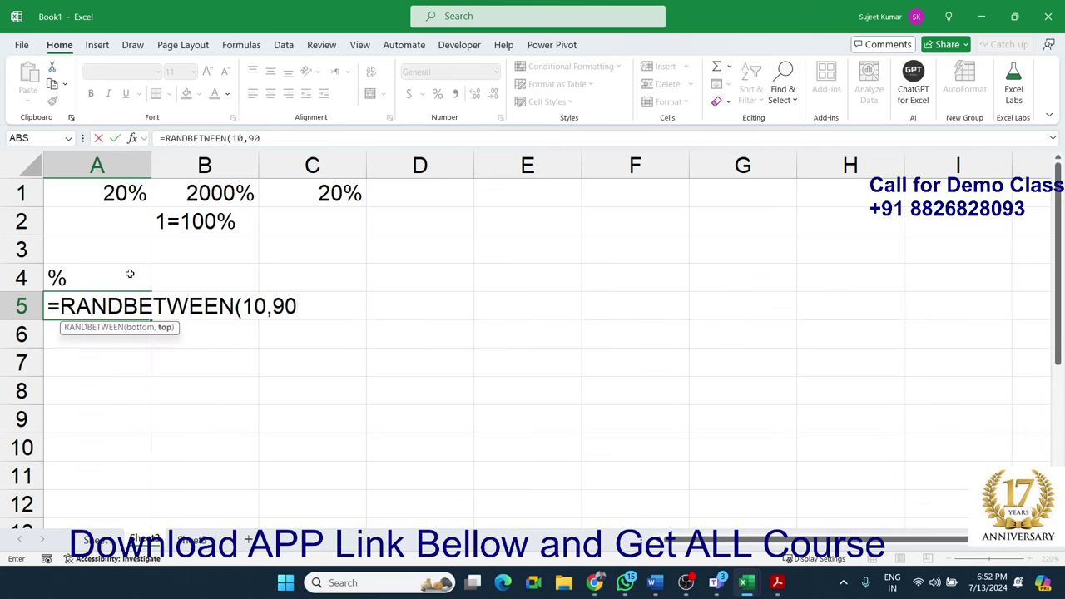
click(176, 358)
Fill A5:G10 with the random formula and paste it back as fixed values, A5 showing 47
drag(124, 306, 760, 439)
key(ctrl+Return)
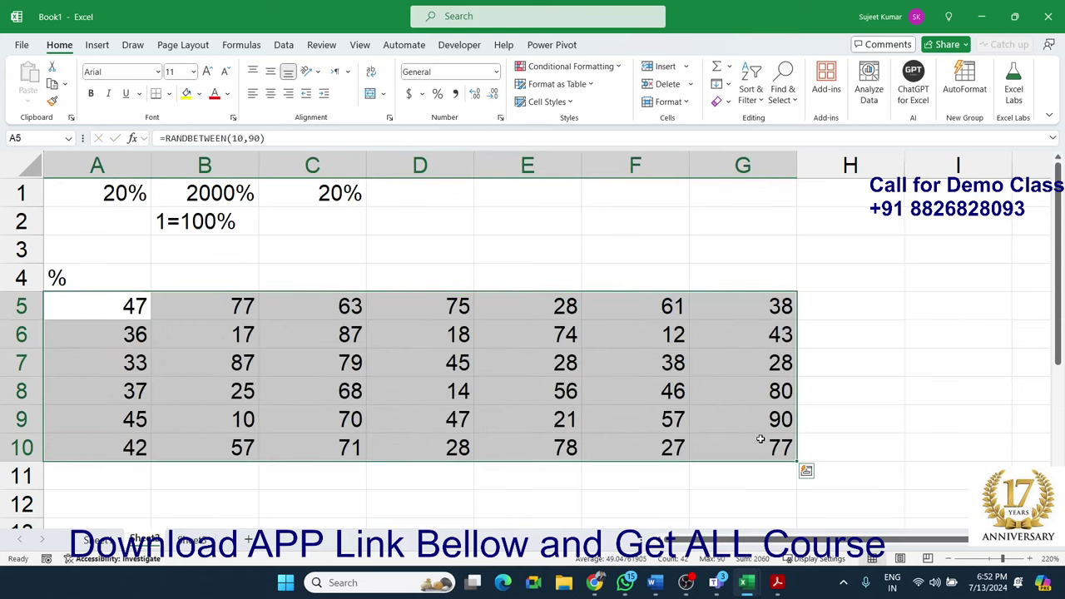
key(ctrl+c)
click(34, 101)
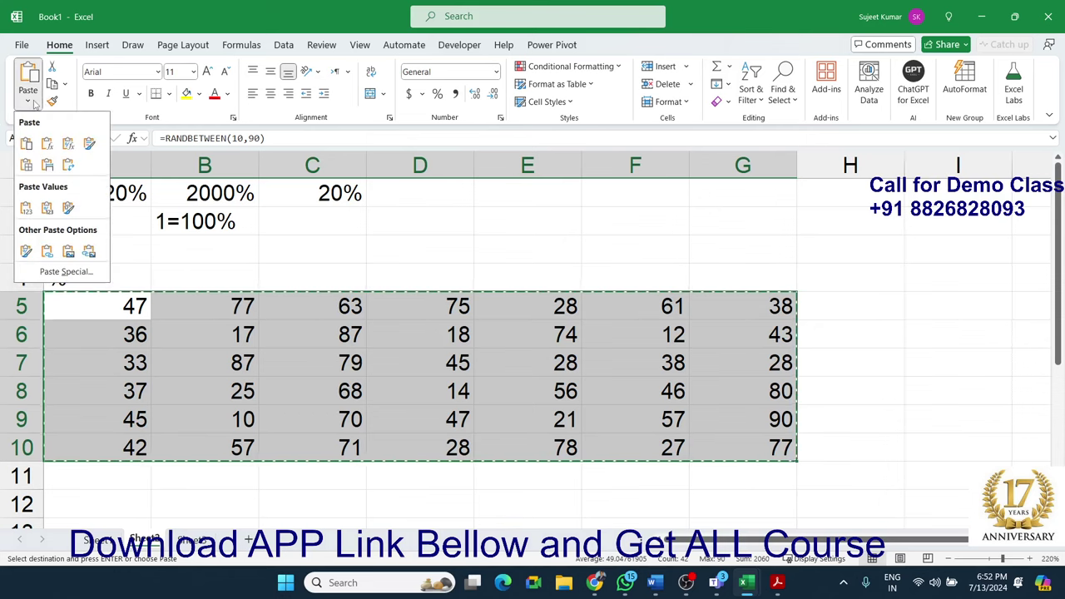
click(25, 208)
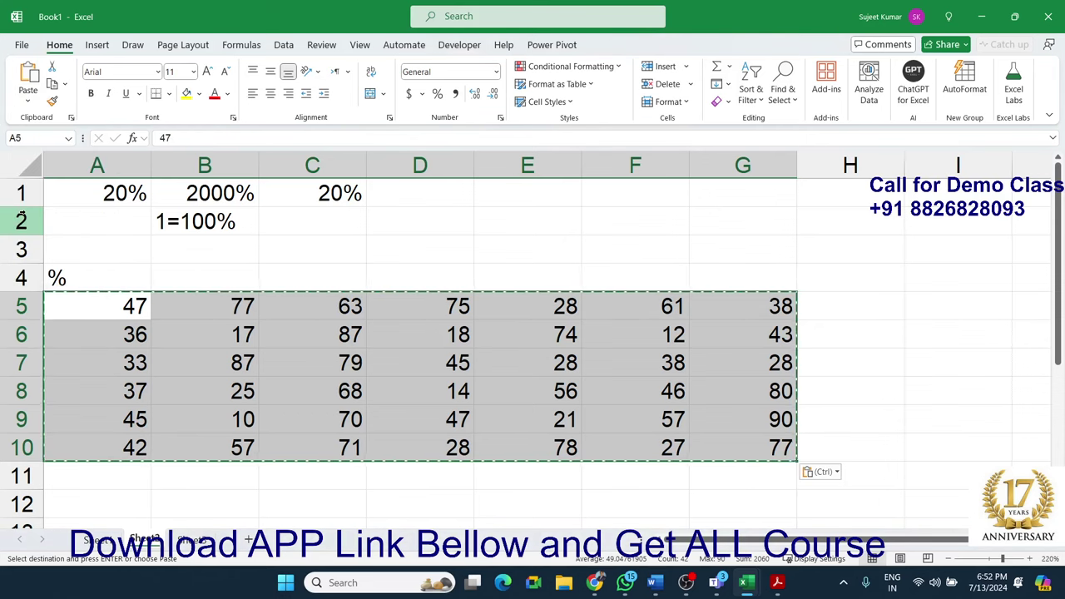
click(492, 380)
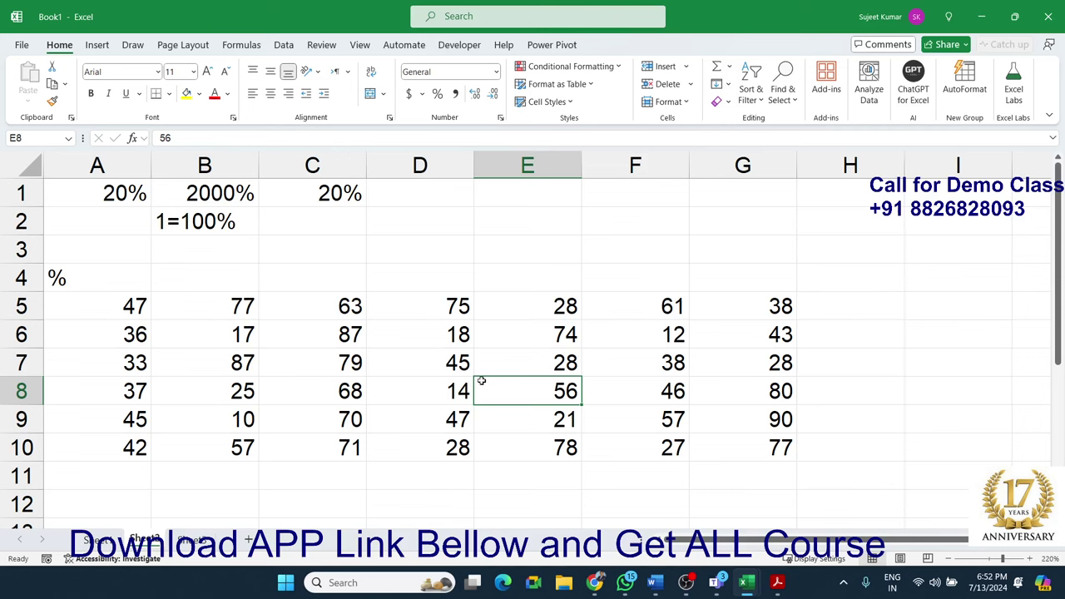
click(183, 323)
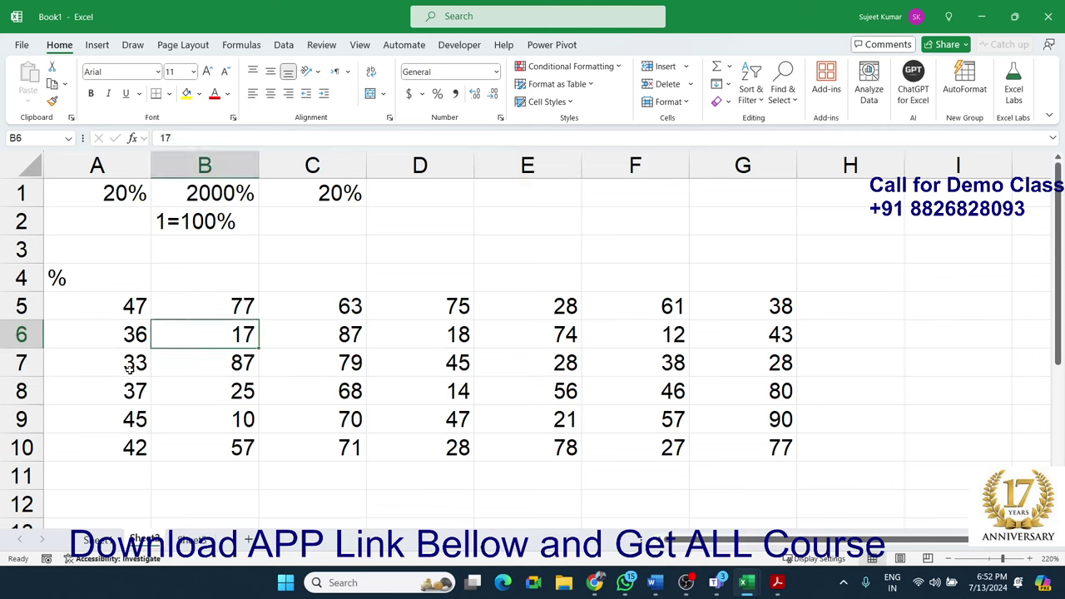
click(112, 303)
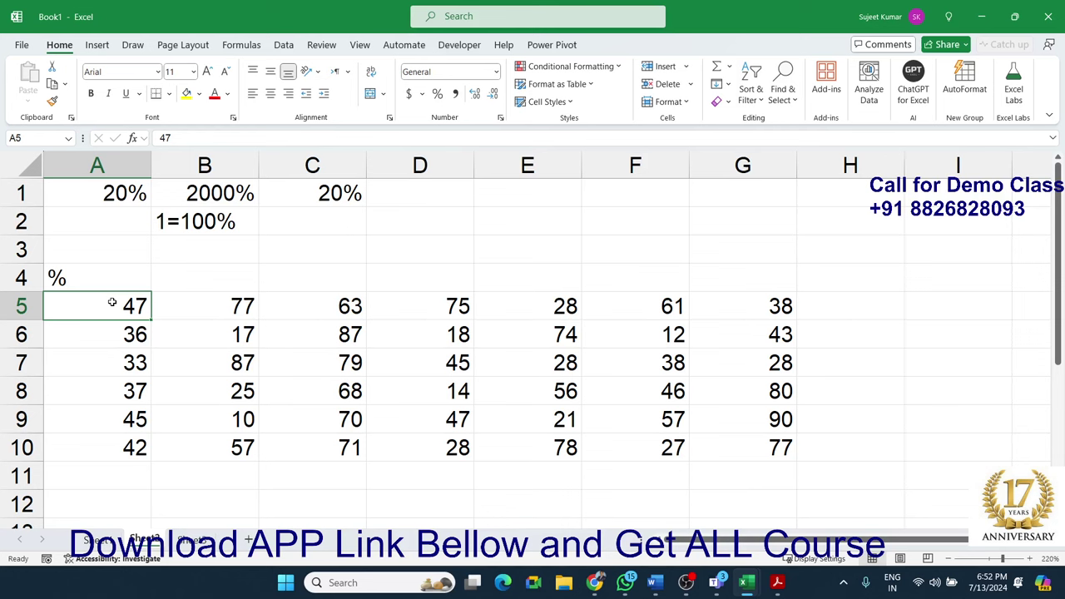
Enter 500 in D2, 47% in E2, and =D2*E2 in F2 to get 235
click(449, 218)
text(5)
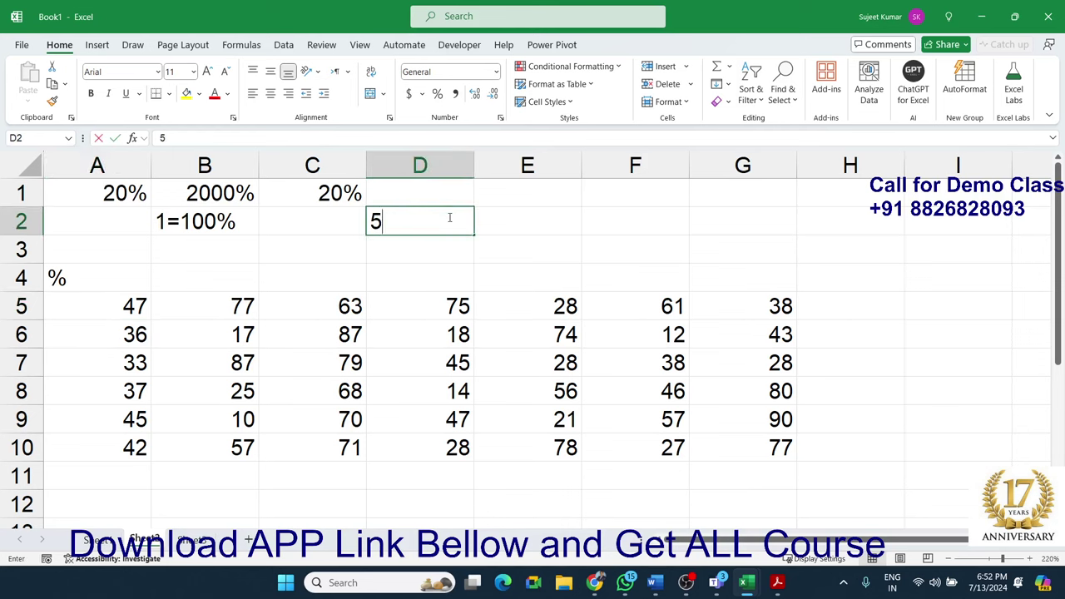
text(00)
key(Tab)
text(47)
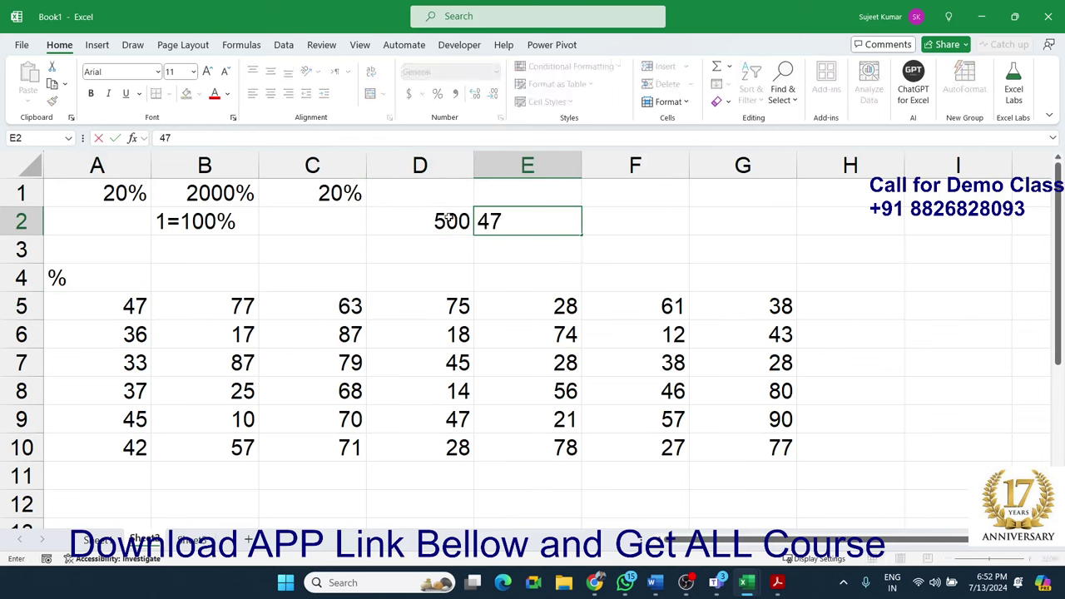
text(%)
key(Return)
key(Up)
key(Right)
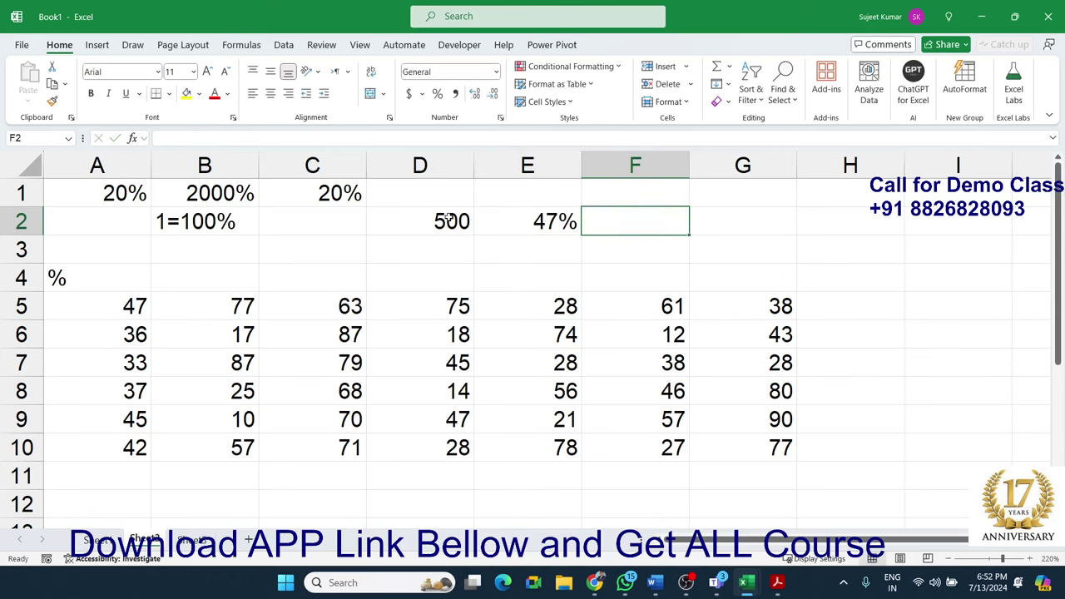
text(=)
key(Left)
key(Left)
text(*)
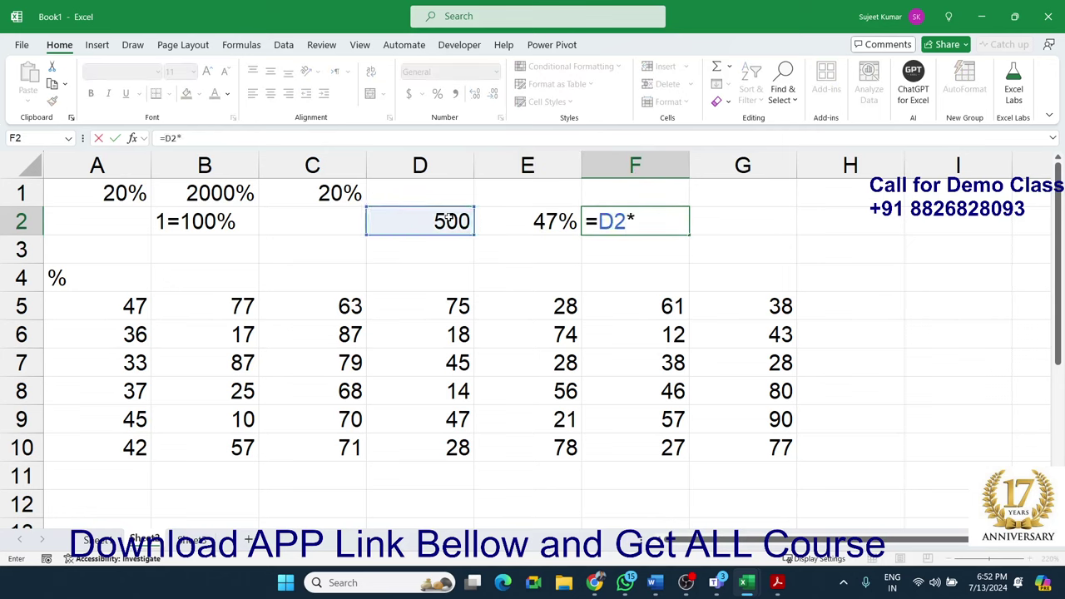
key(Left)
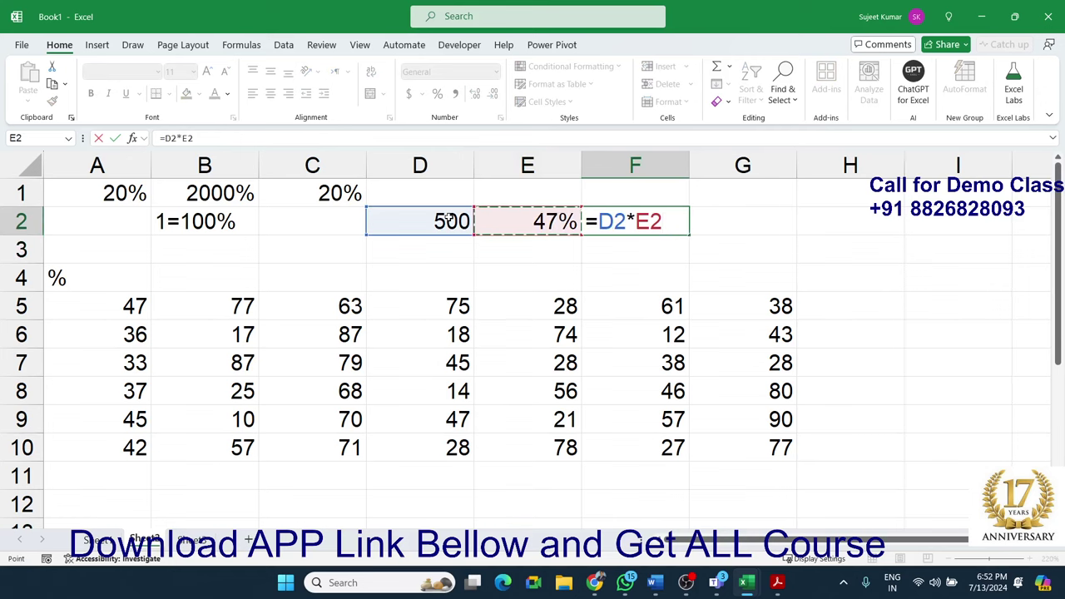
key(Return)
Enter 47 in E3 and =D2*E3/100 in F3, also giving 235
key(Left)
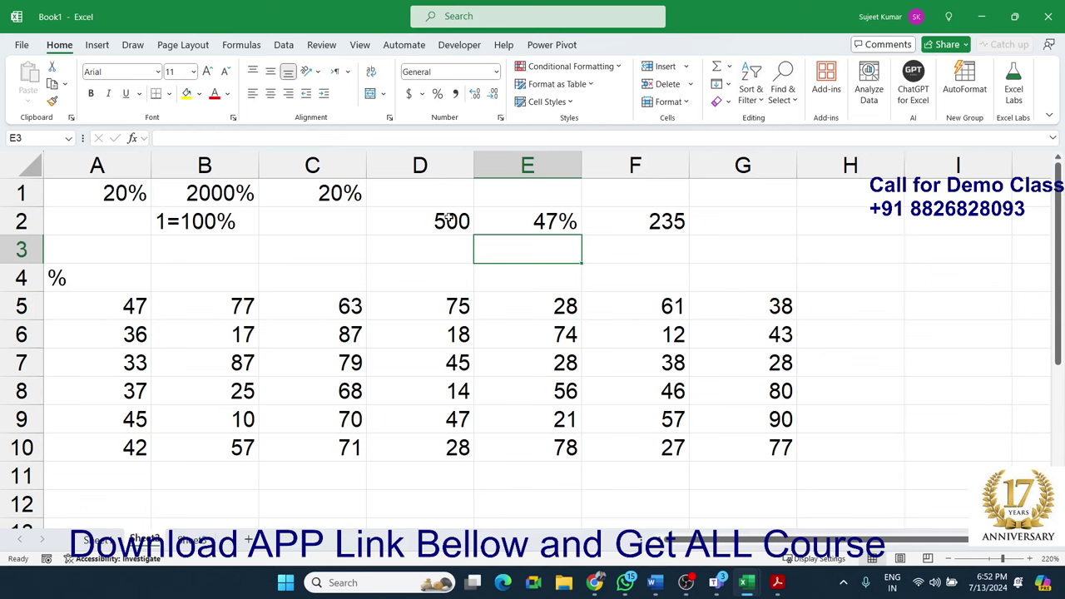
text(47)
key(Return)
key(Up)
key(Right)
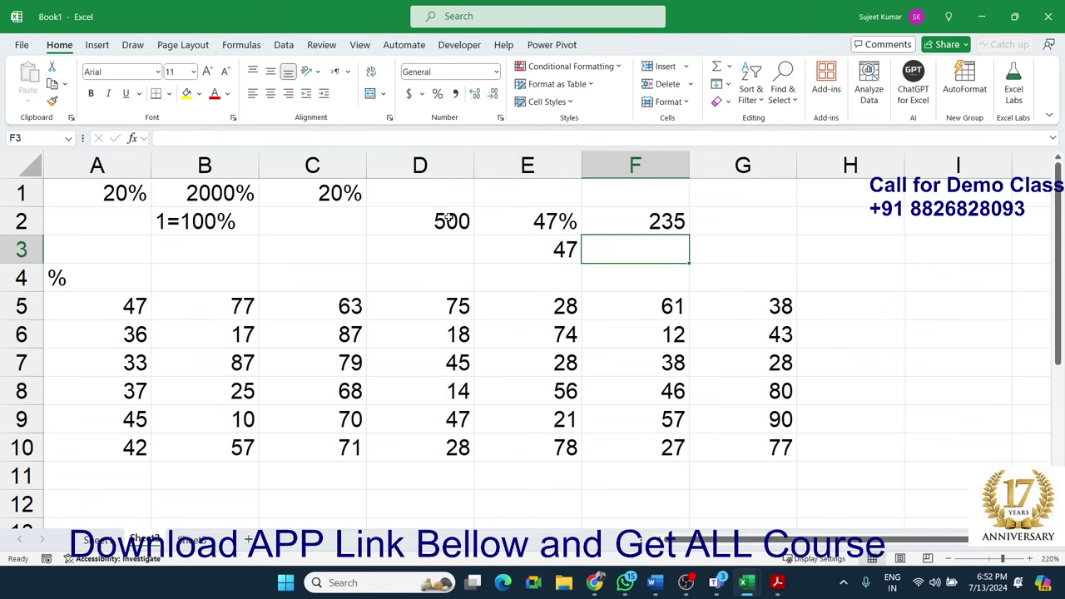
text(=)
click(448, 218)
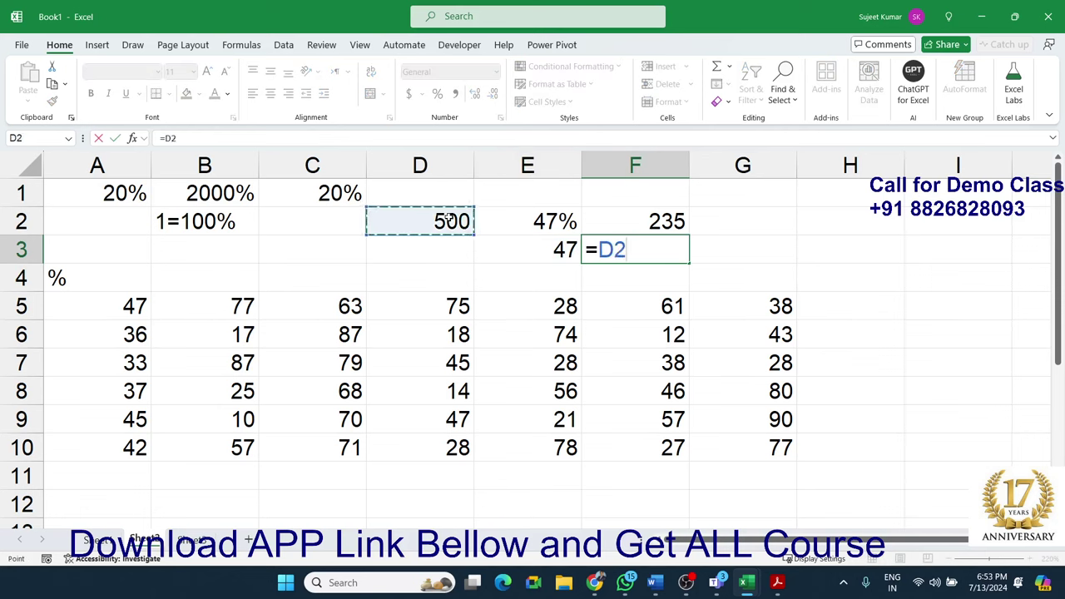
text(*)
key(Left)
text(/)
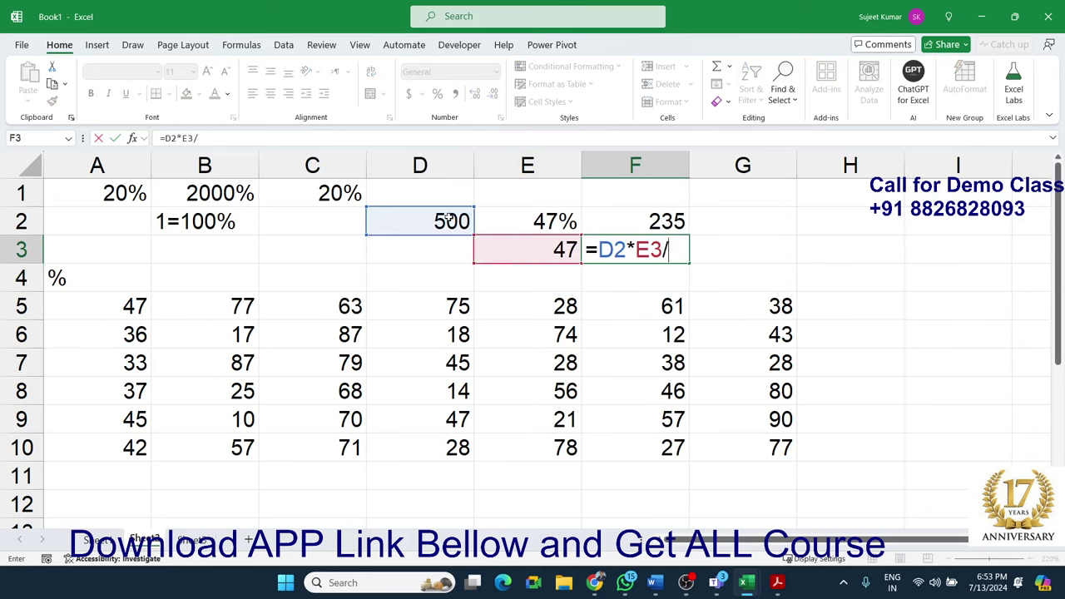
text(100)
key(Return)
Apply Percent Style to the A5:G10 grid, then undo it to keep plain whole numbers
click(133, 309)
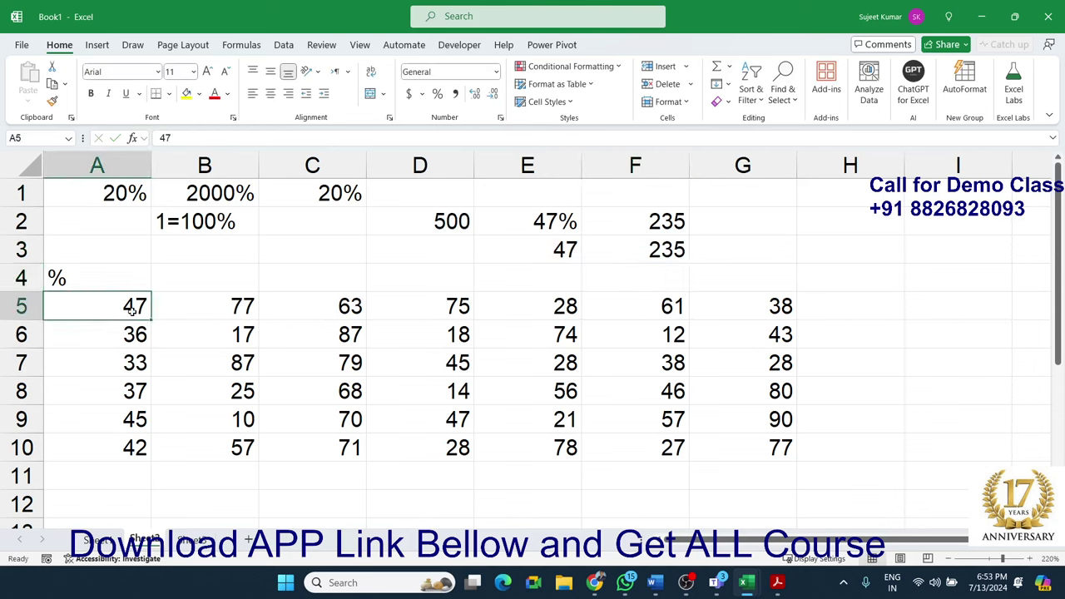
drag(133, 310, 726, 451)
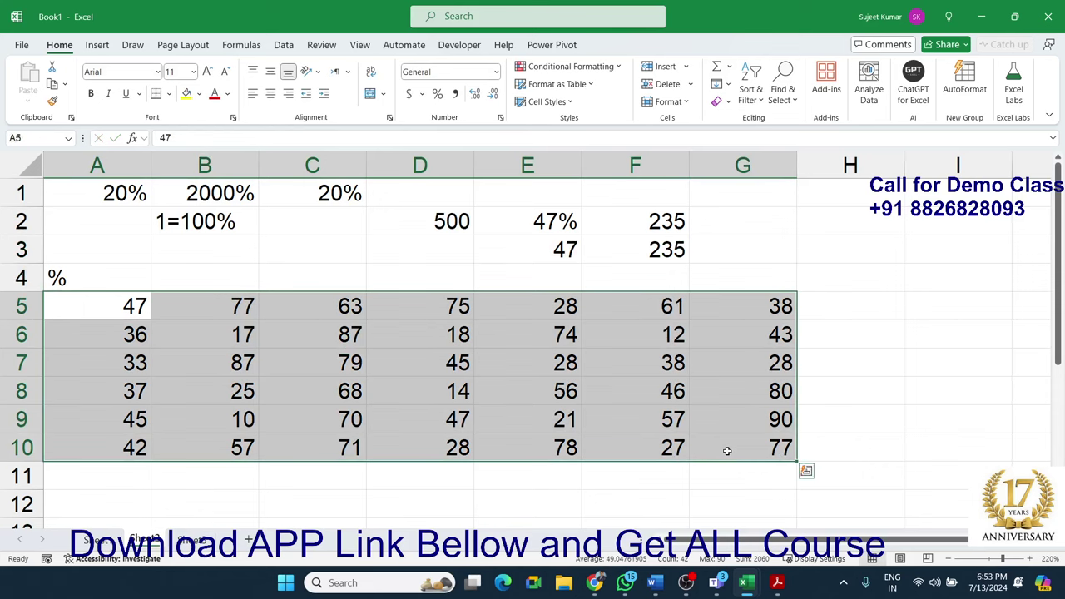
double_click(671, 254)
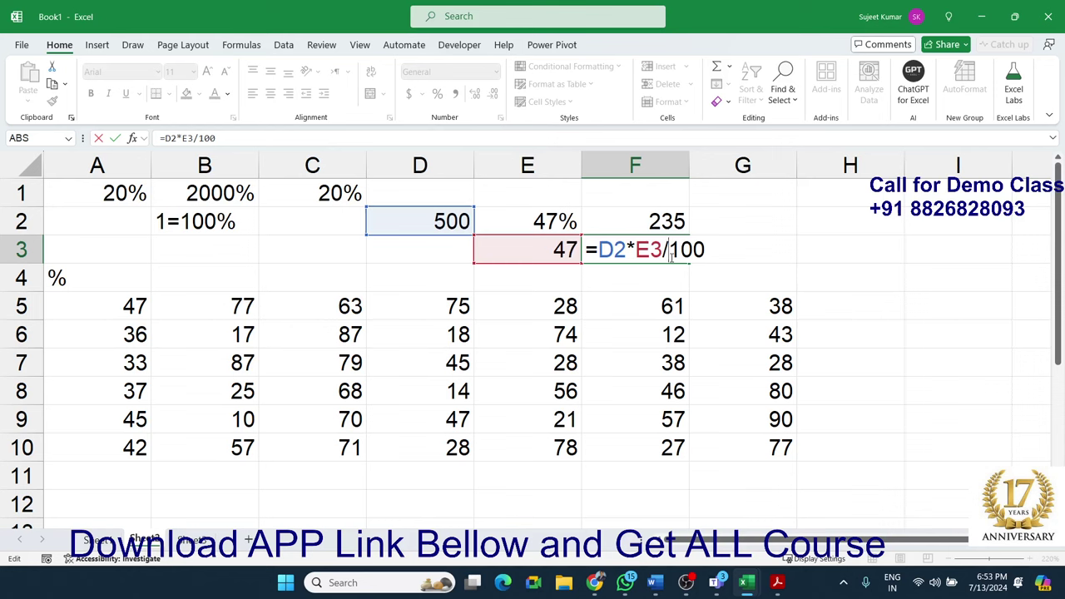
key(Escape)
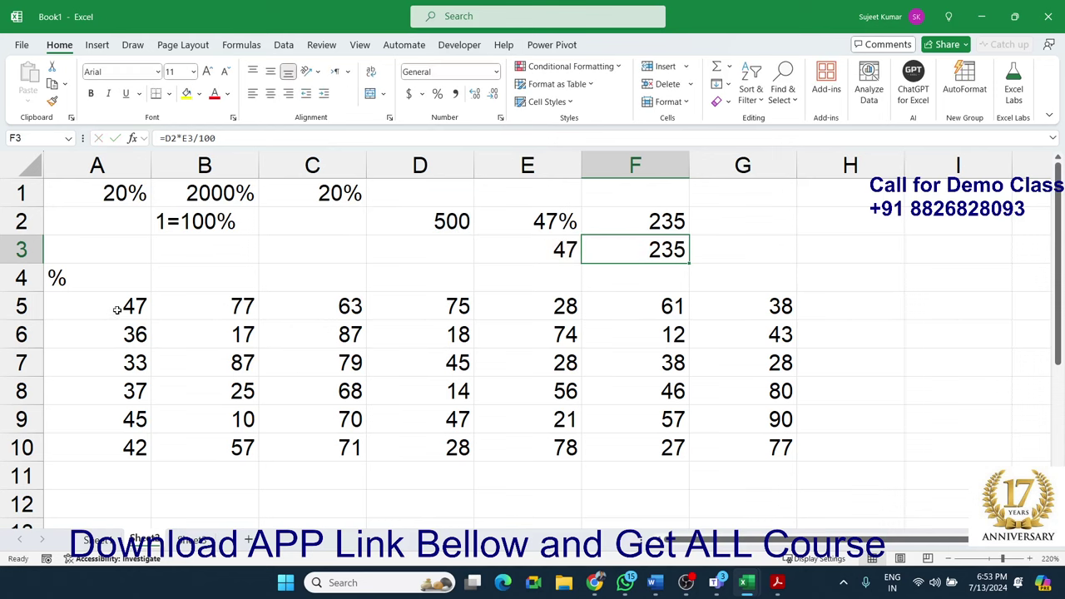
drag(117, 309, 740, 442)
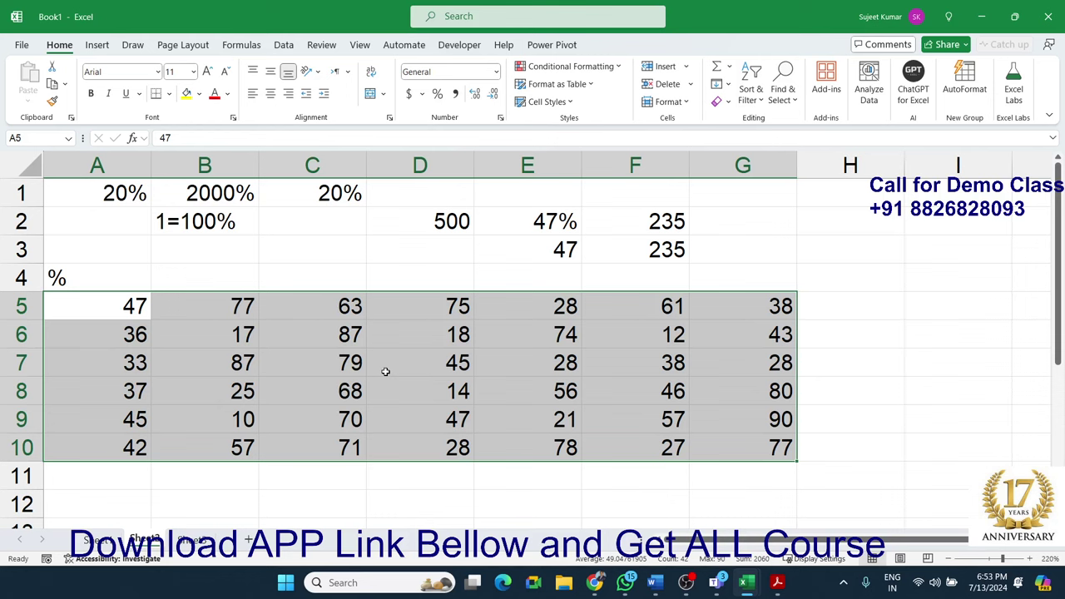
click(436, 93)
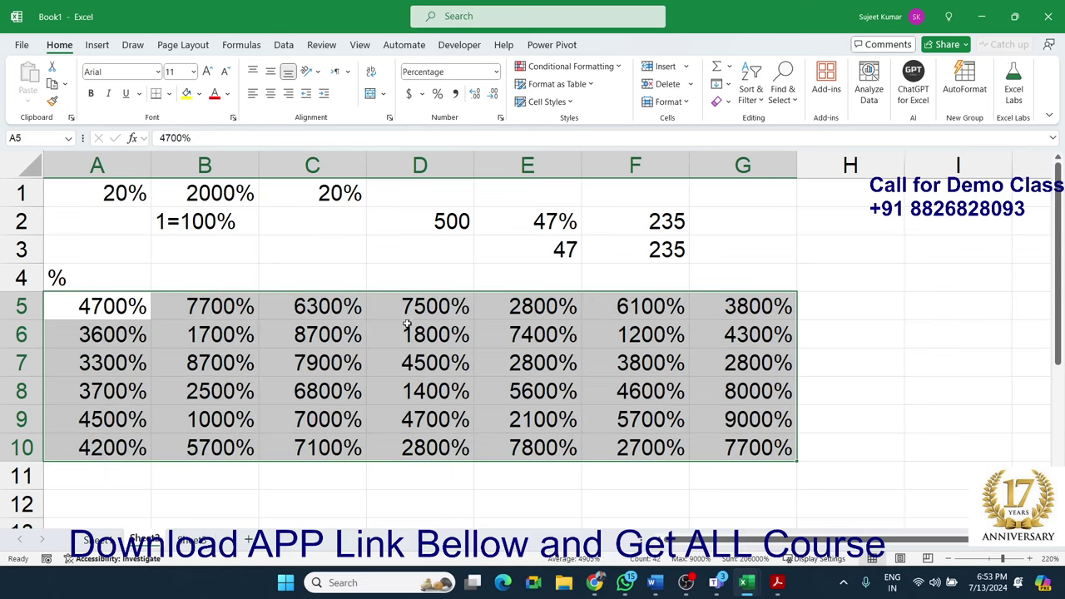
key(ctrl+z)
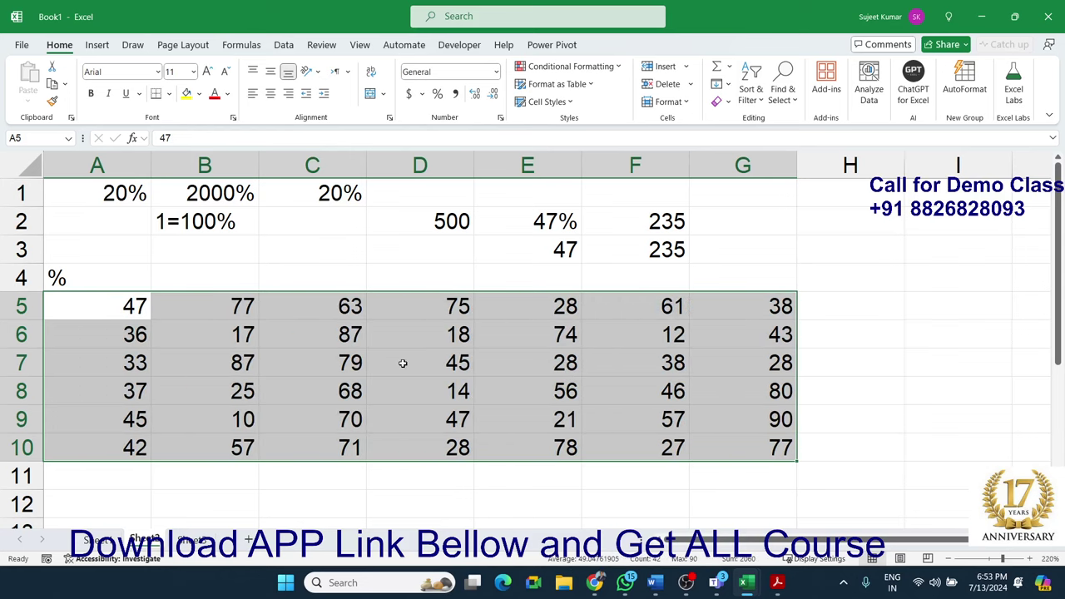
click(255, 371)
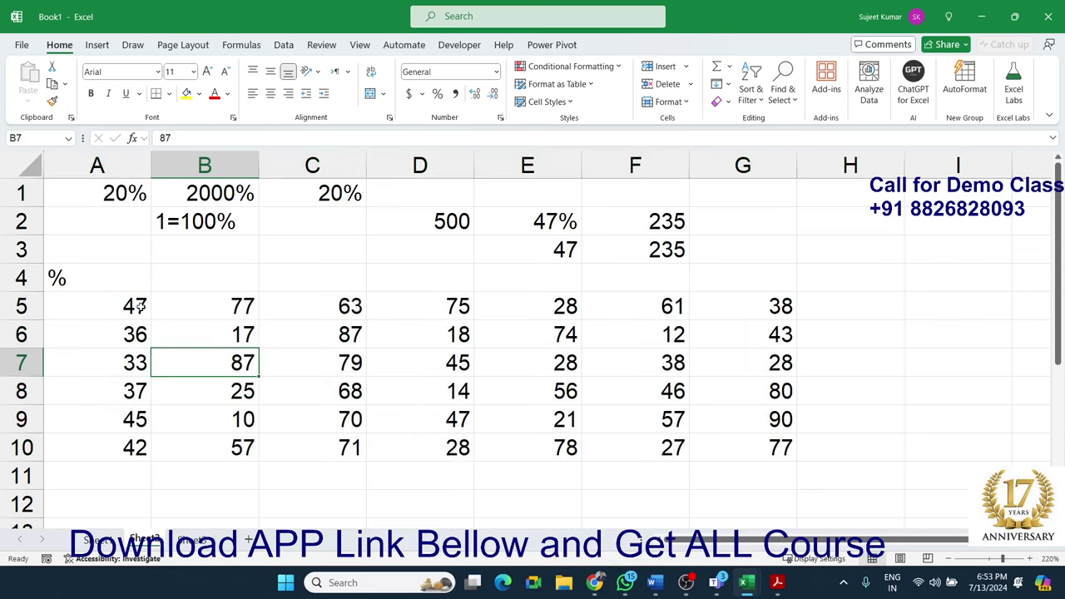
Append % to A5 and A6 to make 47% and 36%, then undo those entries
click(140, 306)
double_click(146, 306)
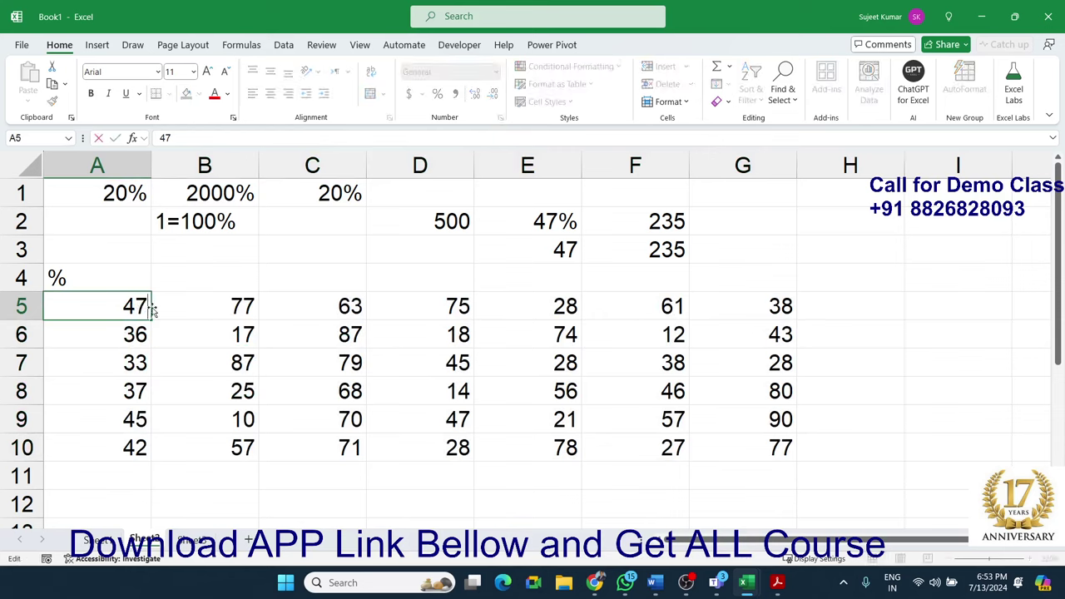
text(%)
key(Return)
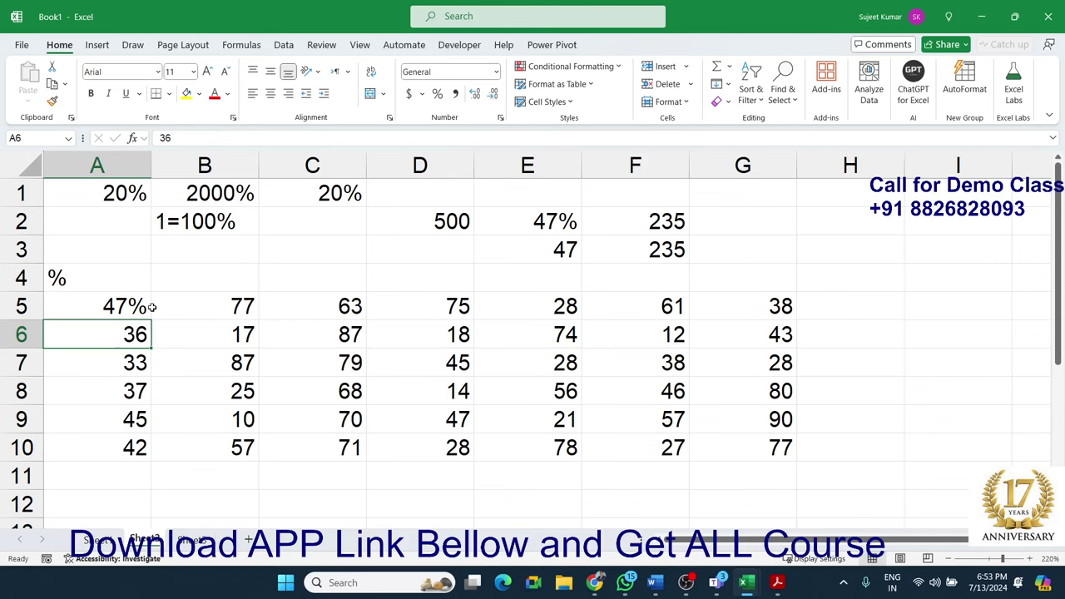
click(185, 140)
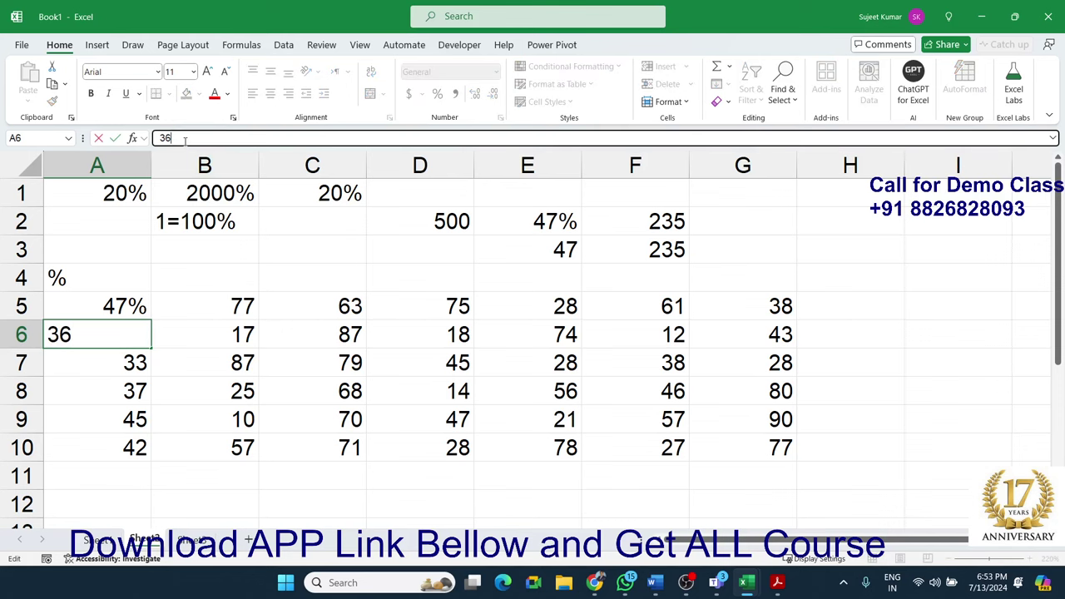
text(%)
key(Return)
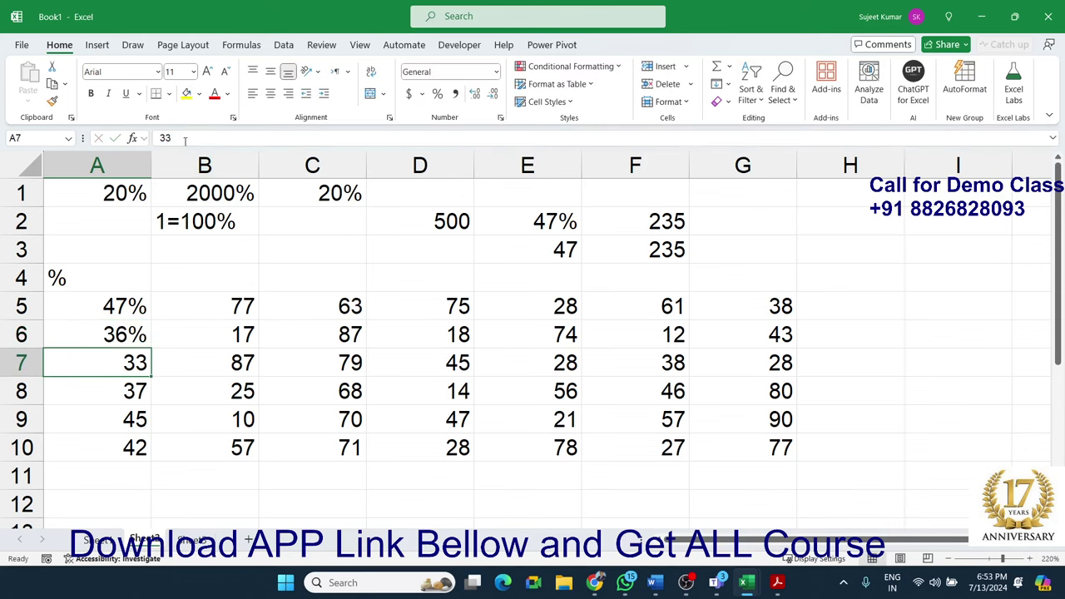
key(ctrl+z)
key(ctrl+z)
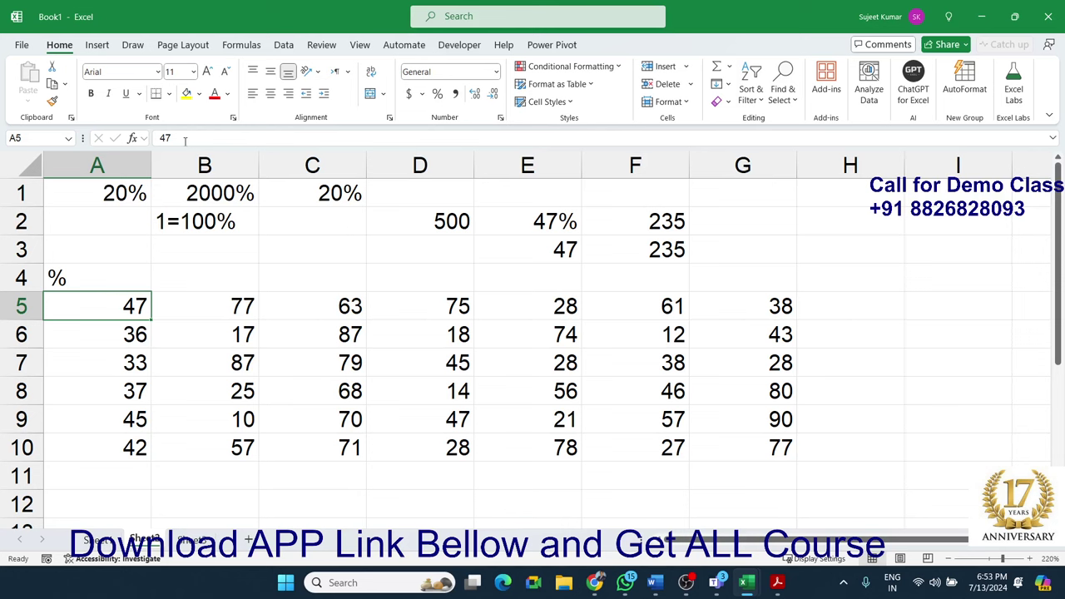
Enter 0.47 in A5 and 0.36 in A6, correcting a mistyped 0.63
key(Right)
key(Right)
key(Right)
key(Right)
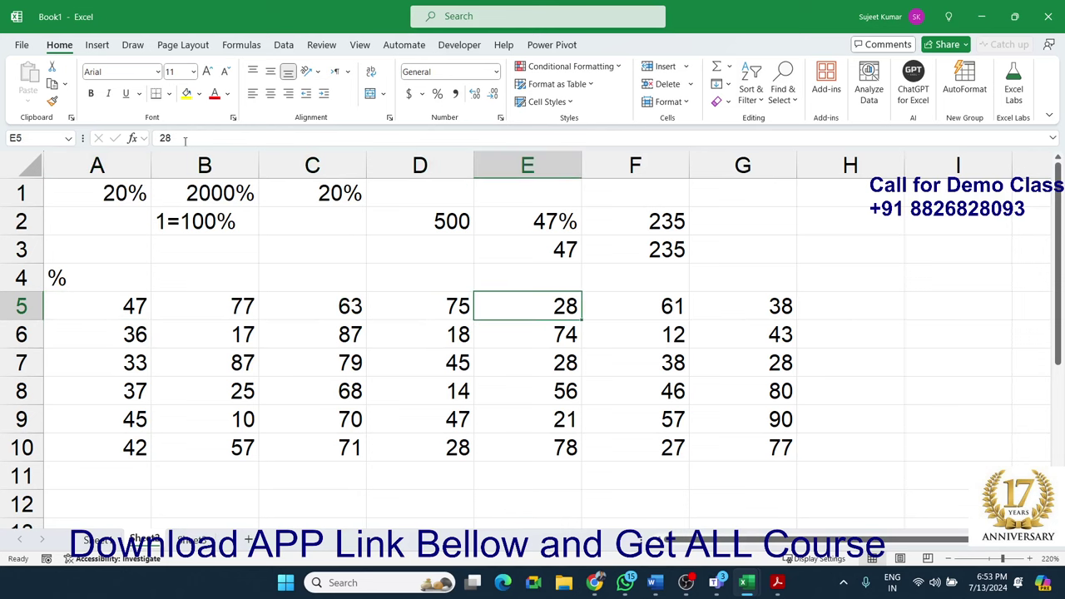
key(Right)
key(Left)
key(Left)
key(Left)
key(Left)
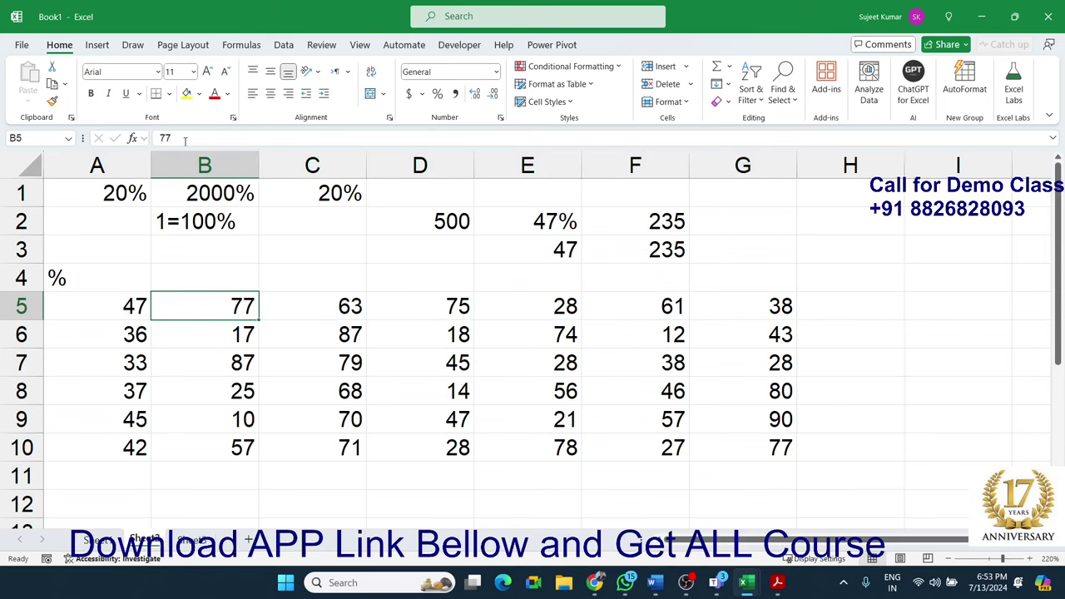
key(Left)
text(0.)
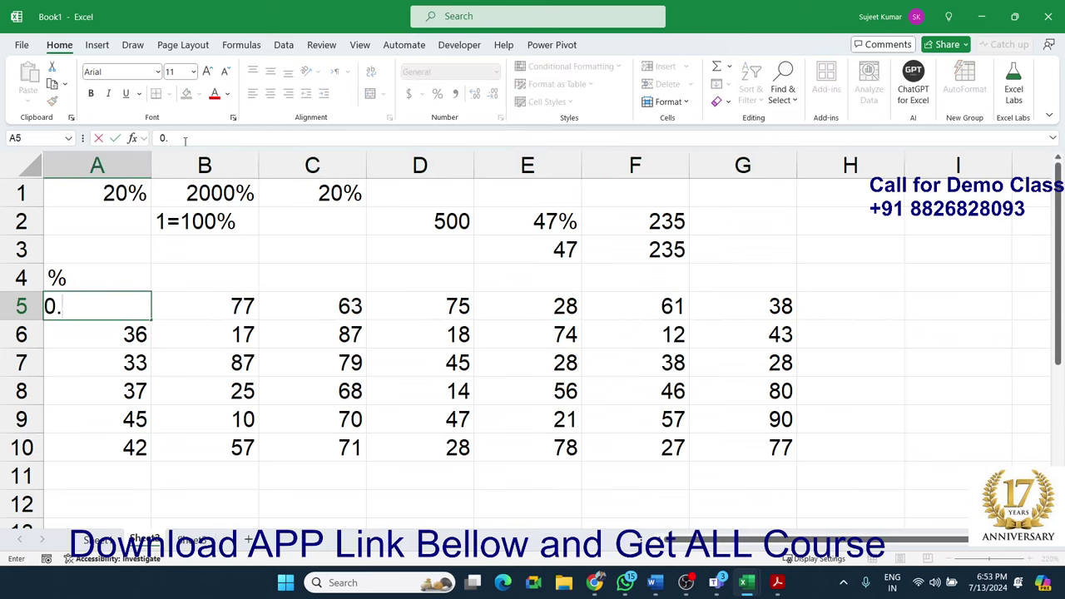
text(47)
key(Return)
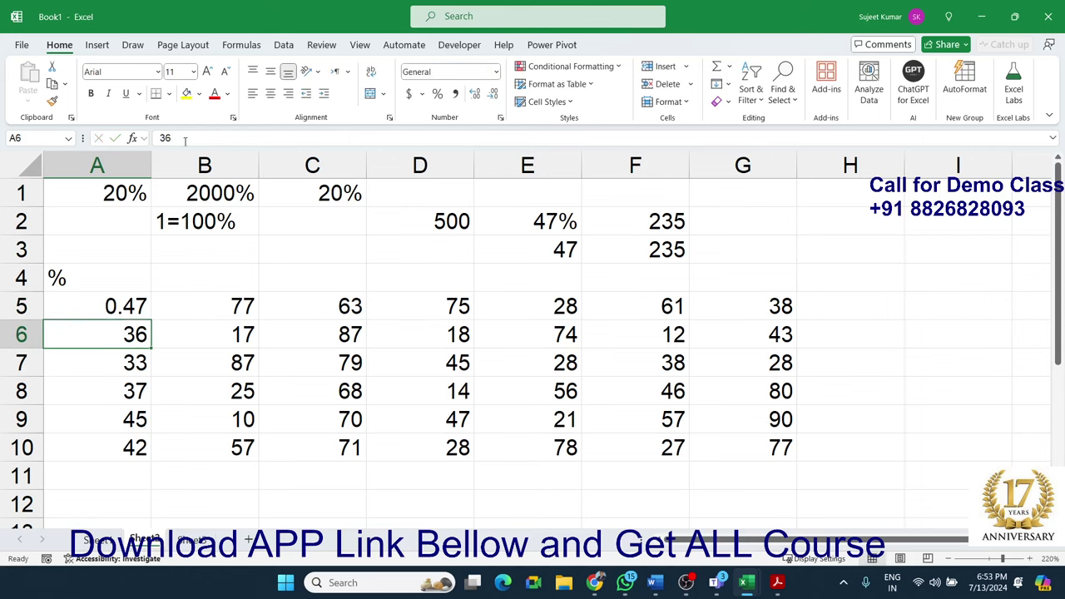
text(0.63)
key(Return)
key(Up)
text(0.36)
key(Return)
Apply Percent Style to A5:A6, undo back to 47 and 36, and switch to Sheet1
key(Up)
key(shift+Up)
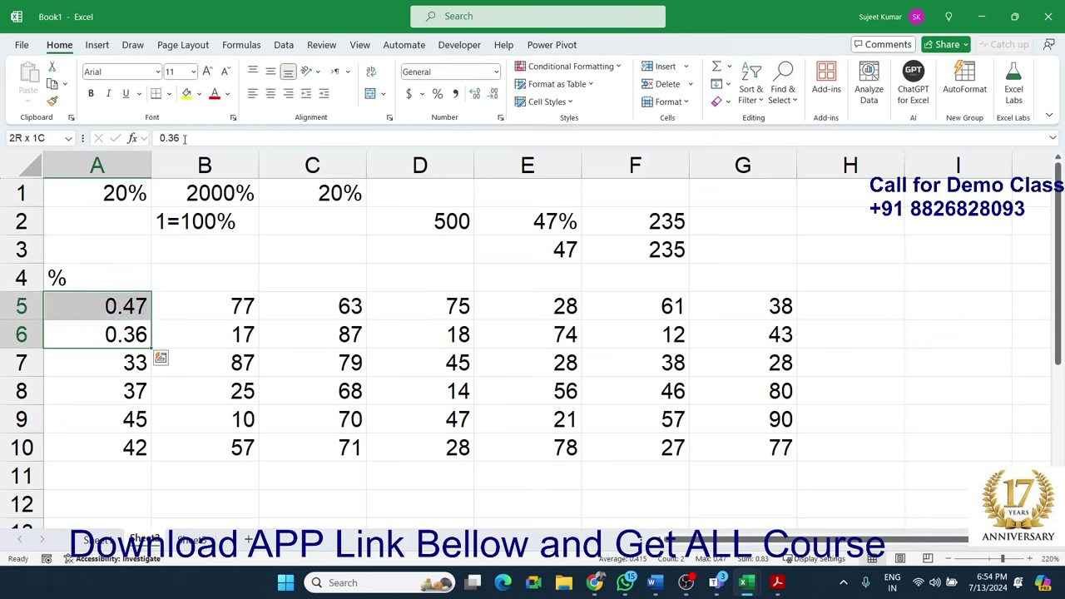
click(437, 94)
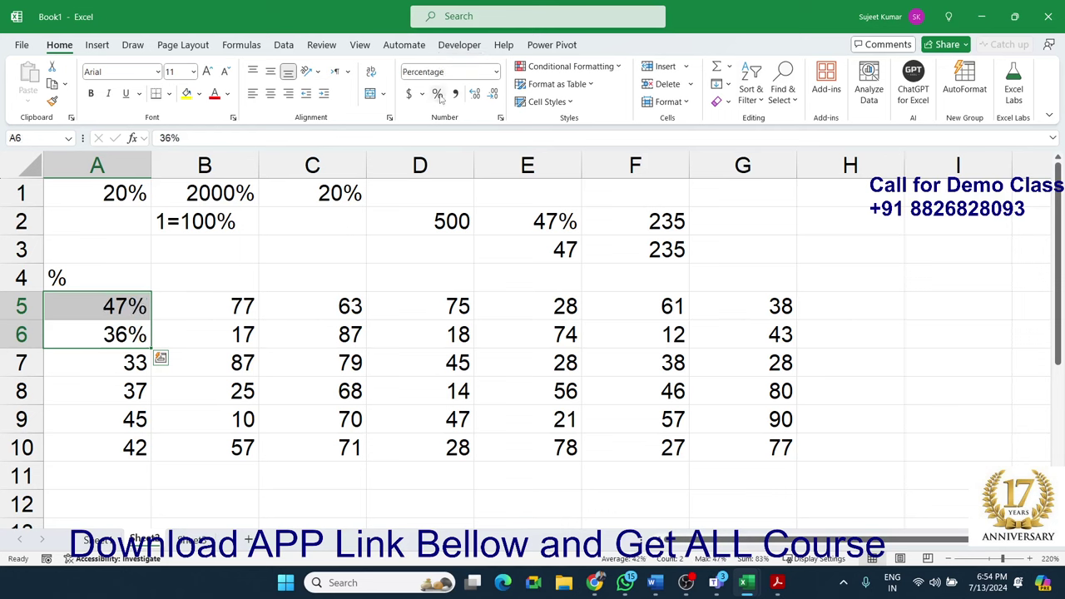
key(ctrl+z)
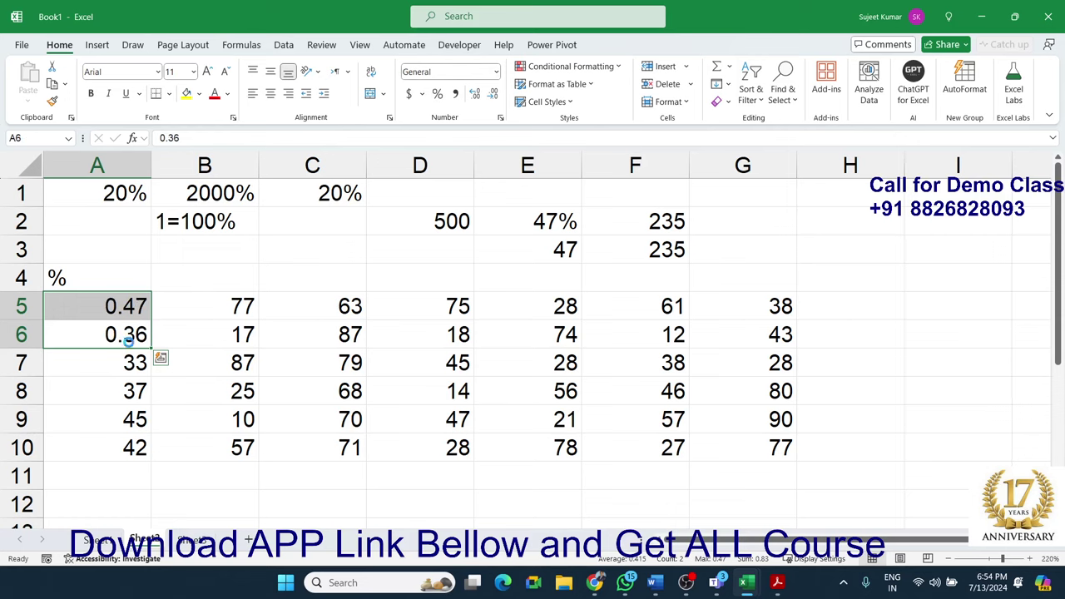
click(129, 341)
key(ctrl+z)
key(ctrl+z)
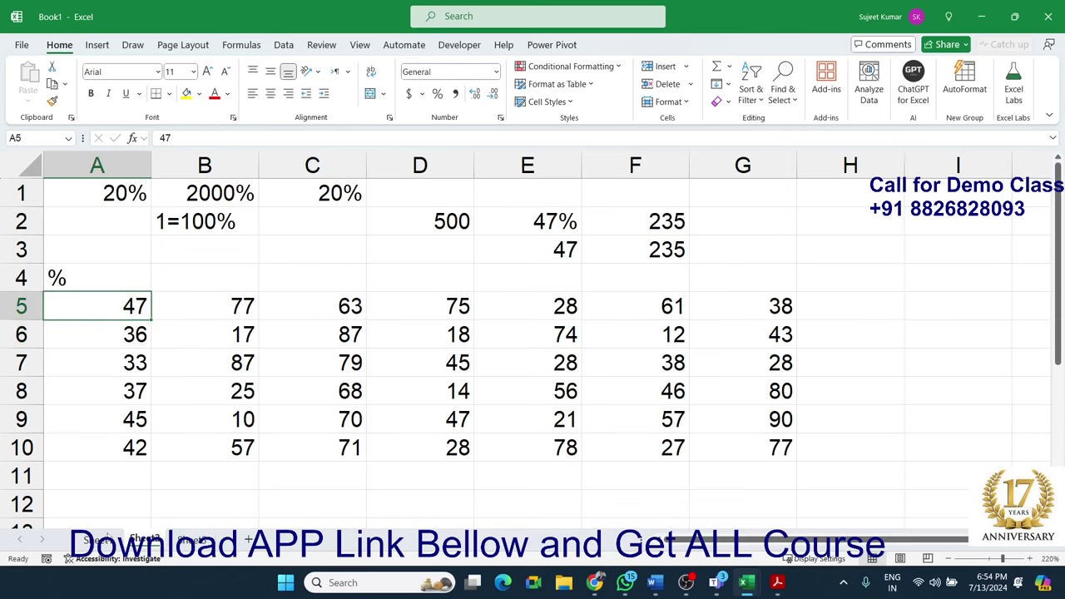
click(104, 541)
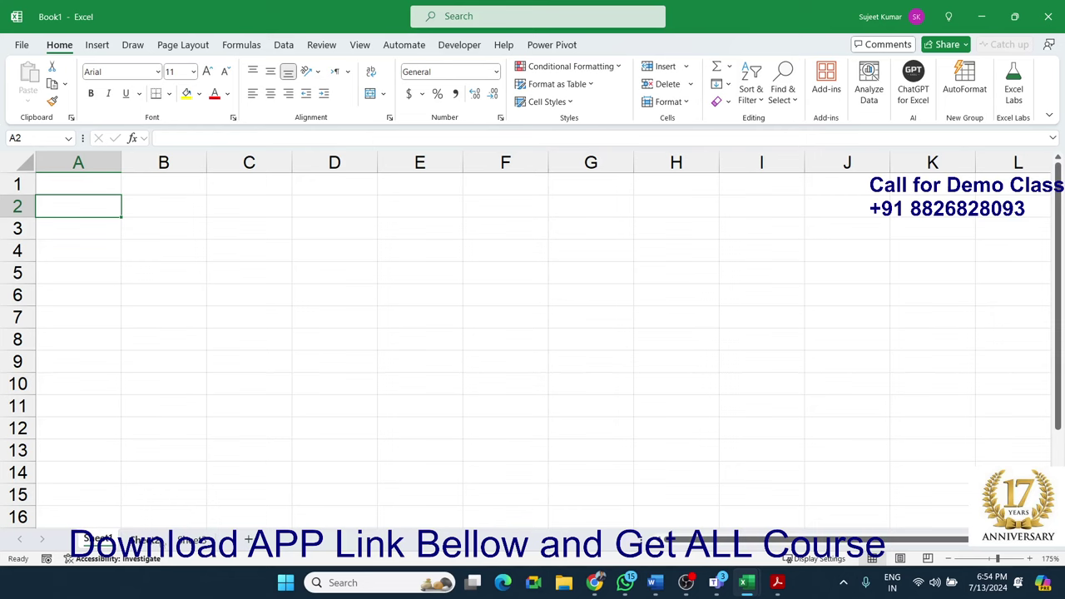
On Sheet2, enter 100 in H3 and copy it
click(142, 540)
click(853, 247)
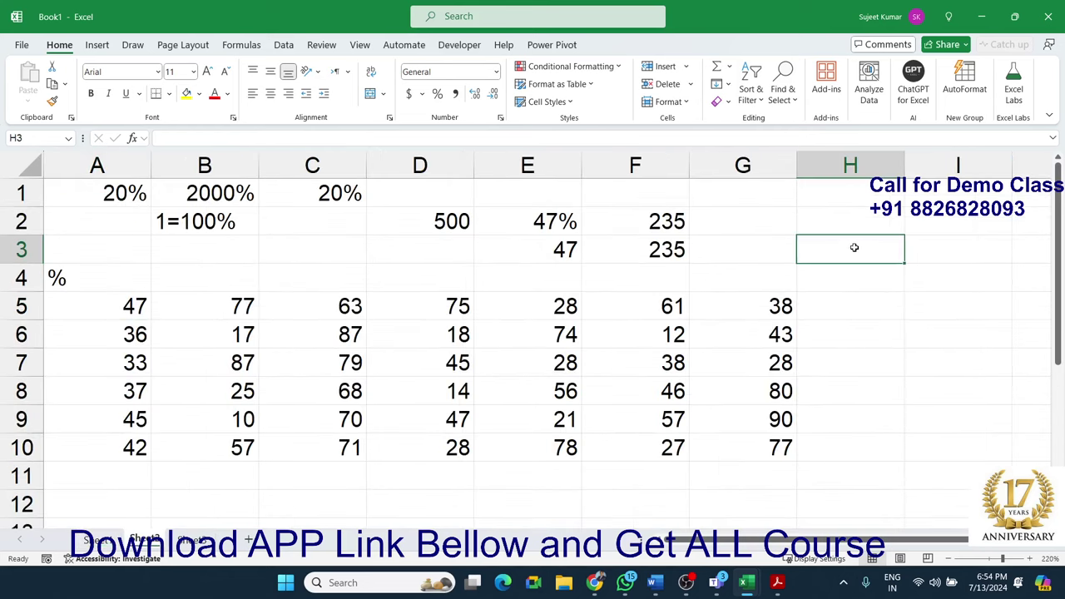
text(100)
key(Return)
click(853, 247)
key(ctrl+c)
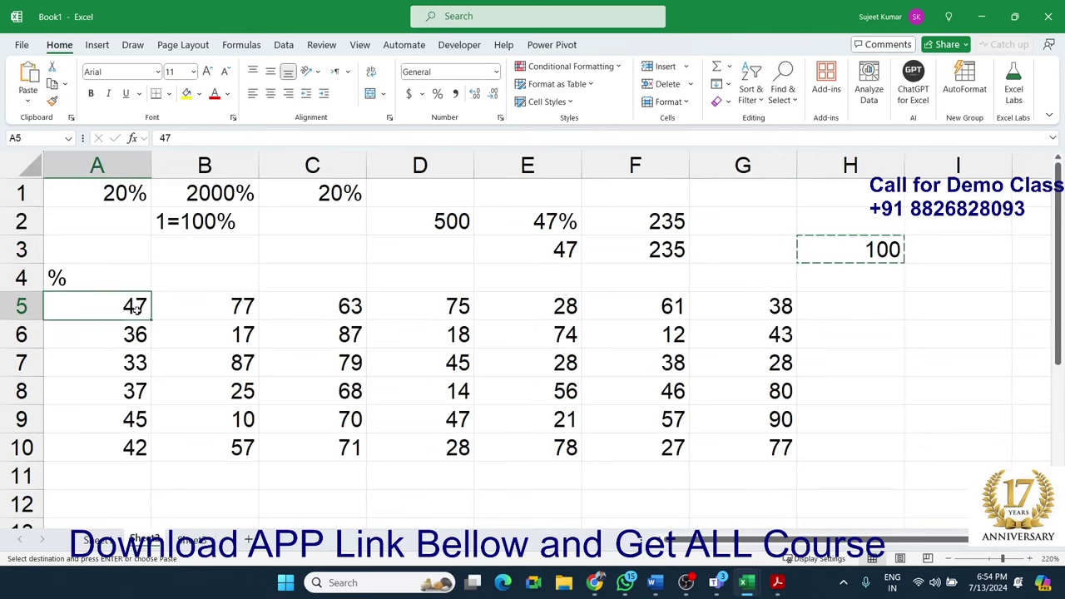
Paste Special onto A5:G10 with the Divide operation, so 47 becomes 0.47
drag(133, 306, 741, 435)
right_click(705, 427)
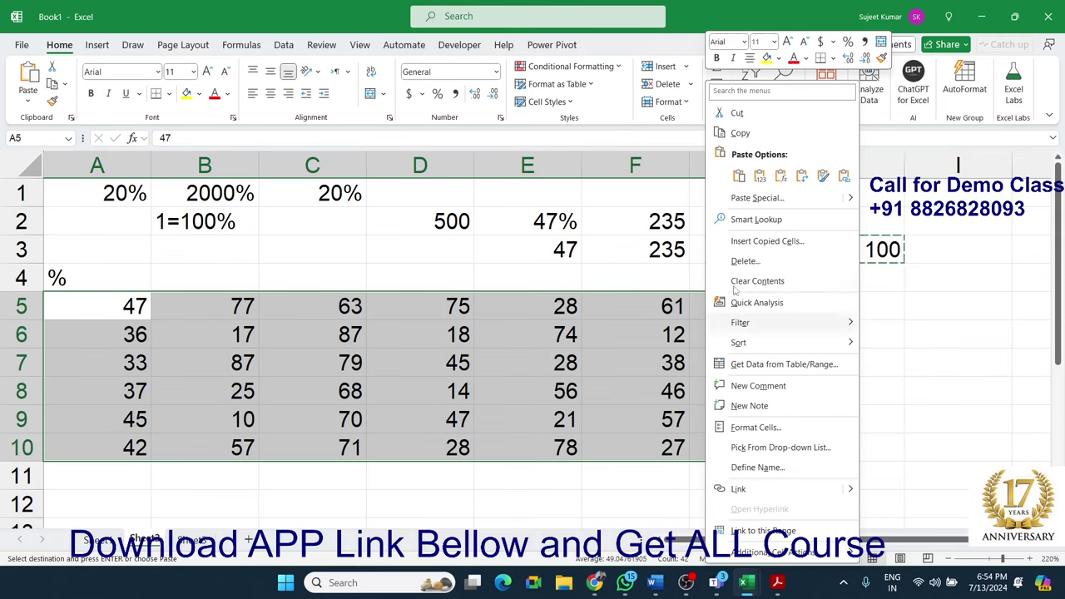
click(741, 200)
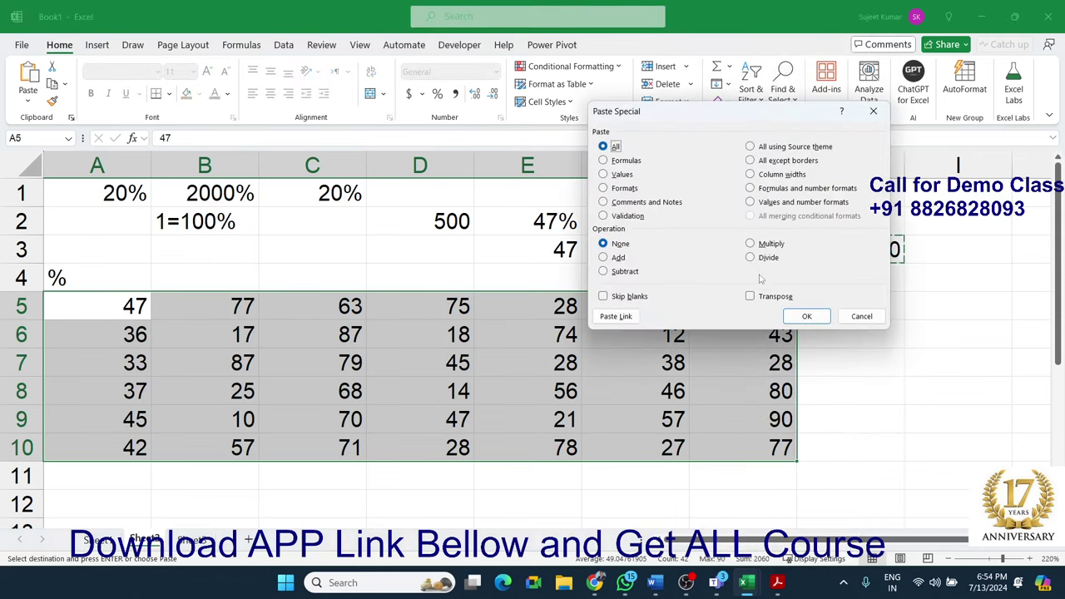
click(759, 258)
drag(693, 125, 590, 323)
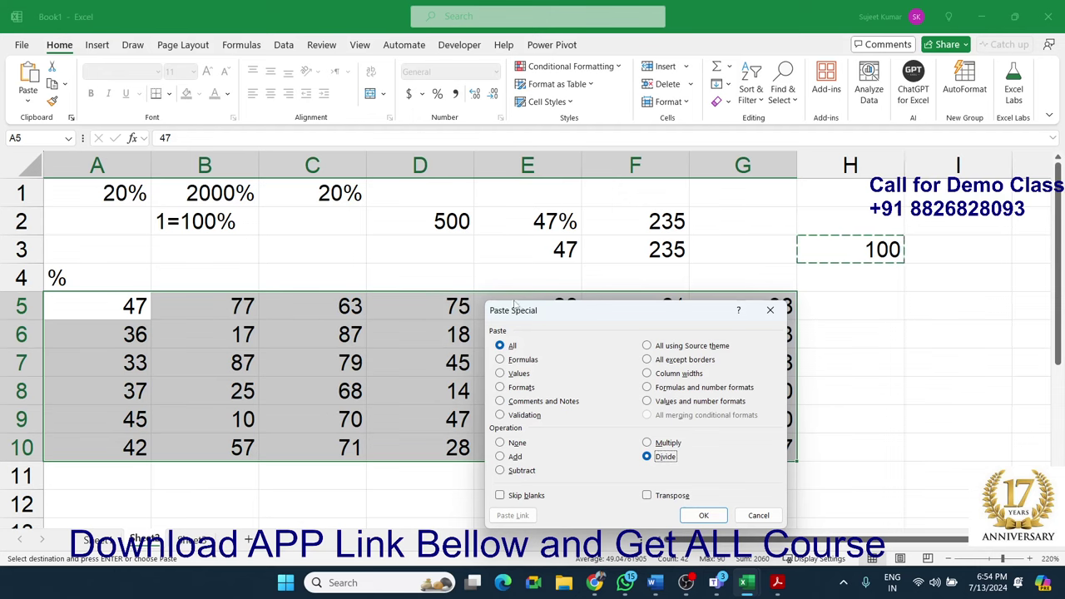
mouse_move(531, 314)
mouse_down()
mouse_move(377, 231)
mouse_move(364, 330)
mouse_up()
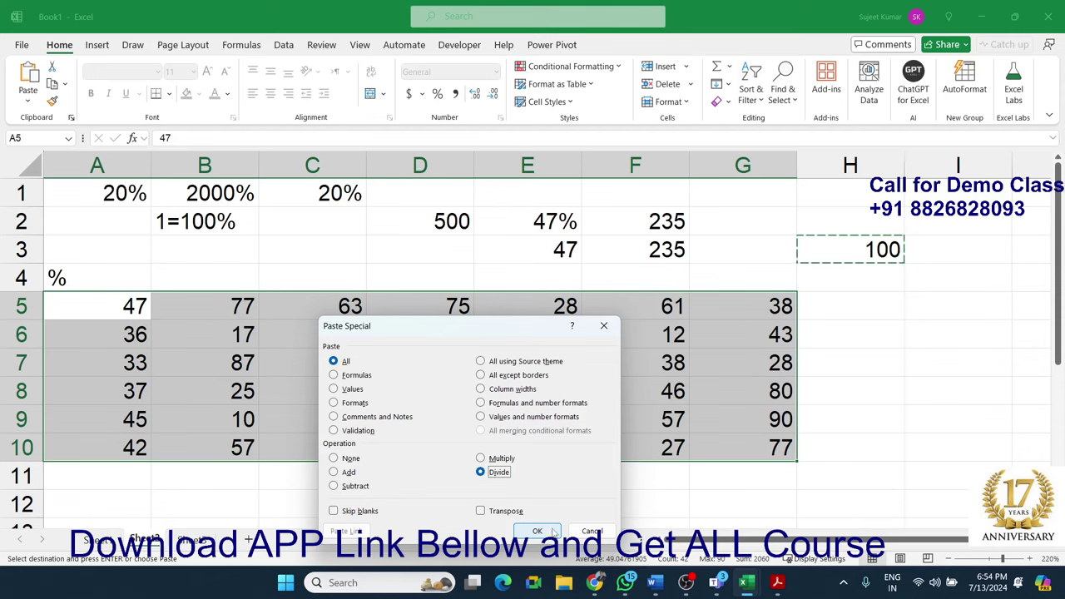
click(551, 532)
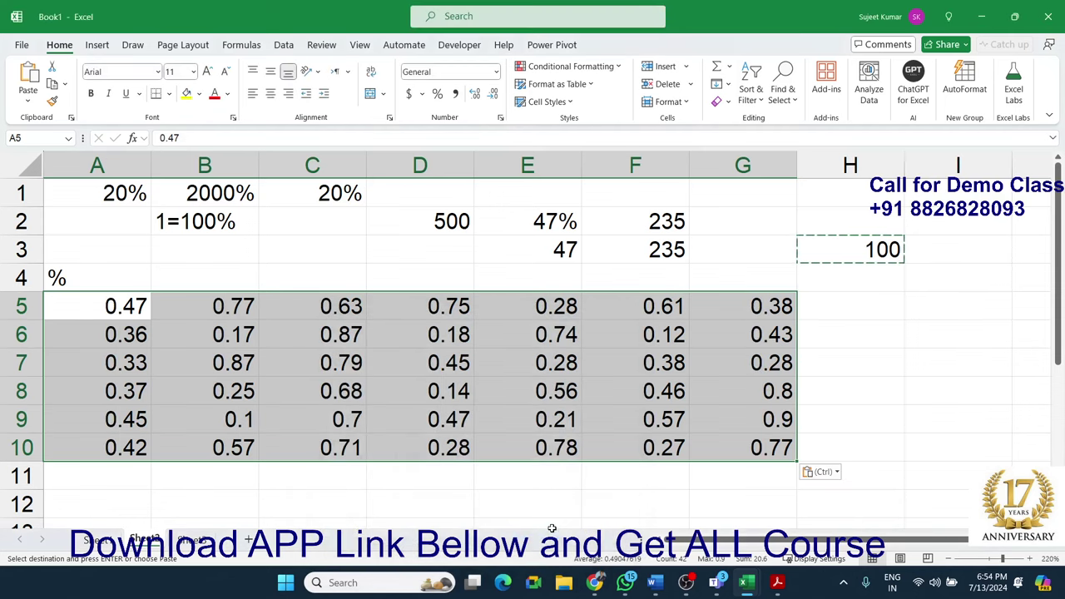
Format A5:G10 as percentages (47% to 77%), glance at Sheet1, and return to Sheet2
click(437, 94)
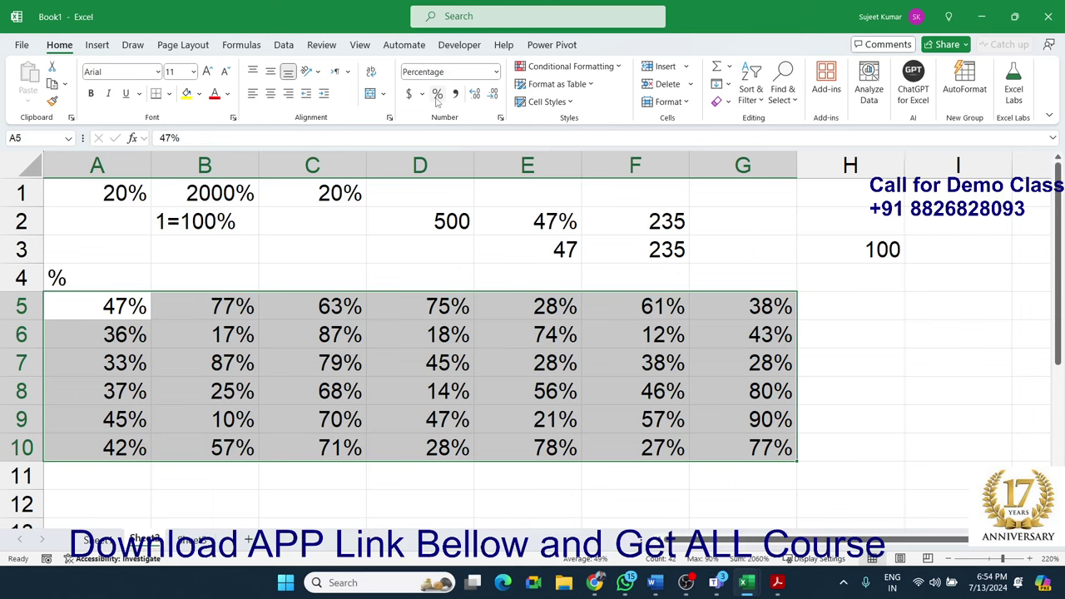
click(99, 539)
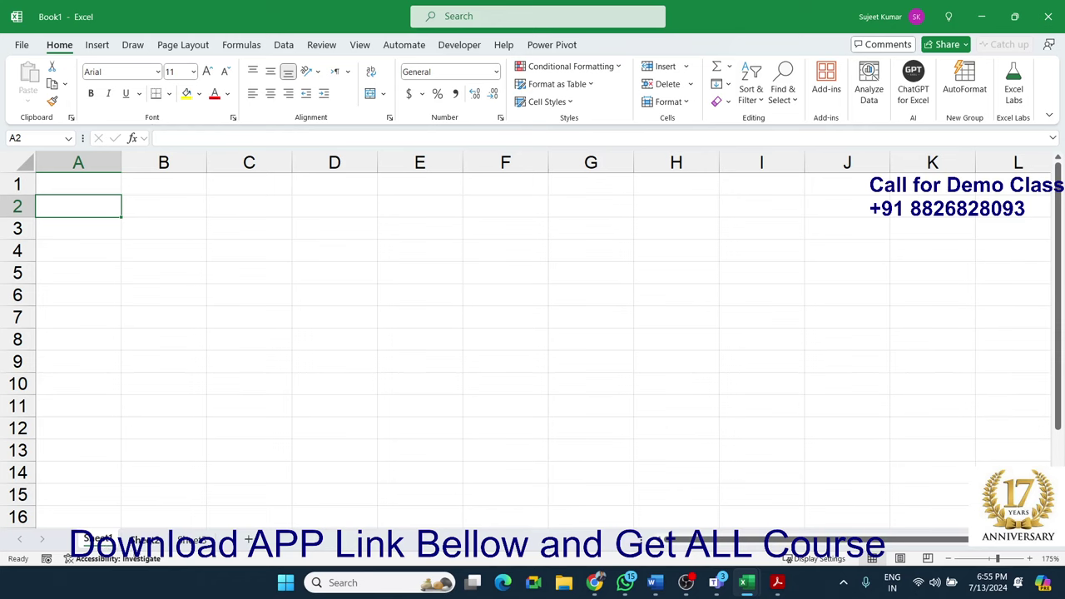
click(143, 540)
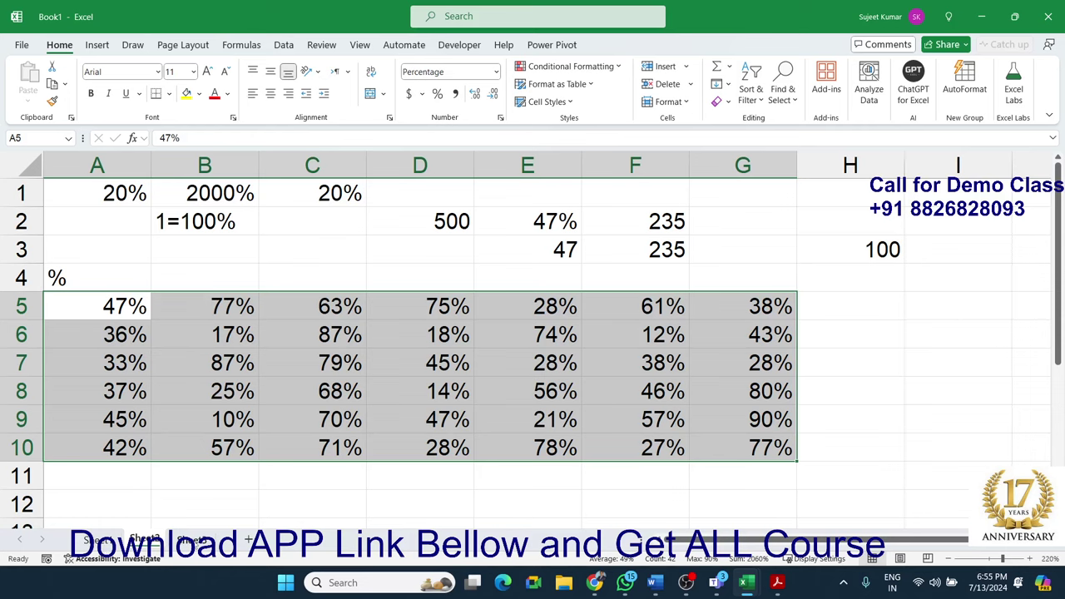
Switch to the empty Sheet3 worksheet
click(197, 540)
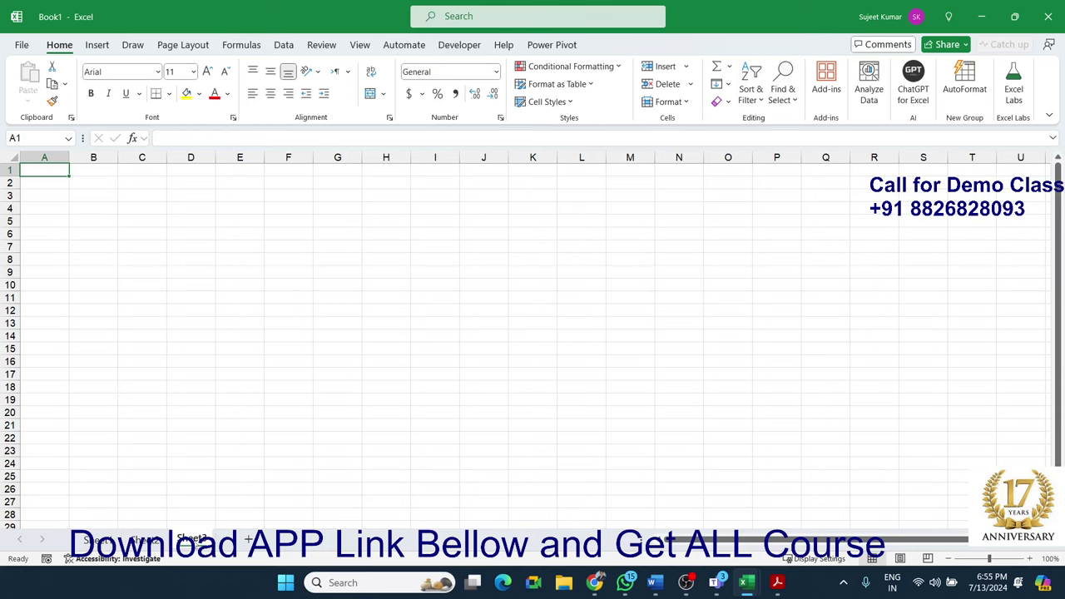
Open Excel's Help pane with F1, dismissing the Suggested Actions list first
click(427, 20)
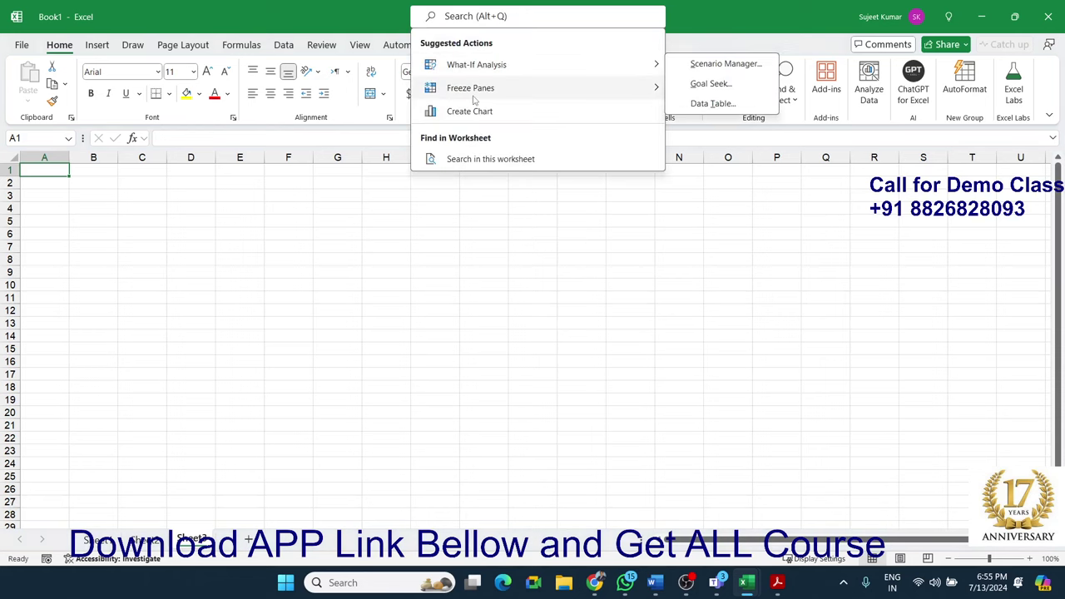
mouse_move(470, 88)
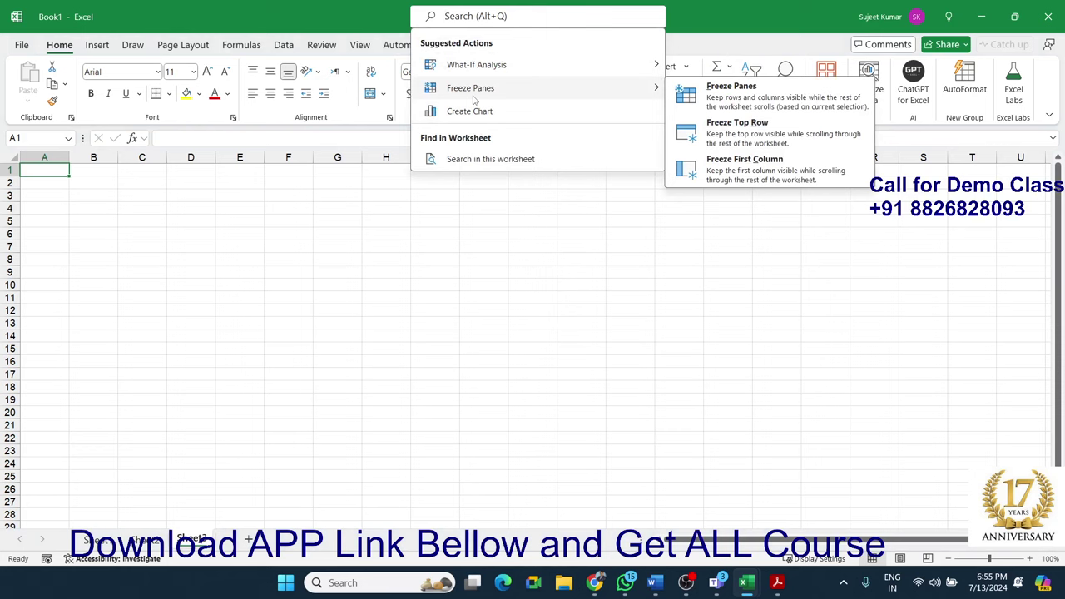
key(Escape)
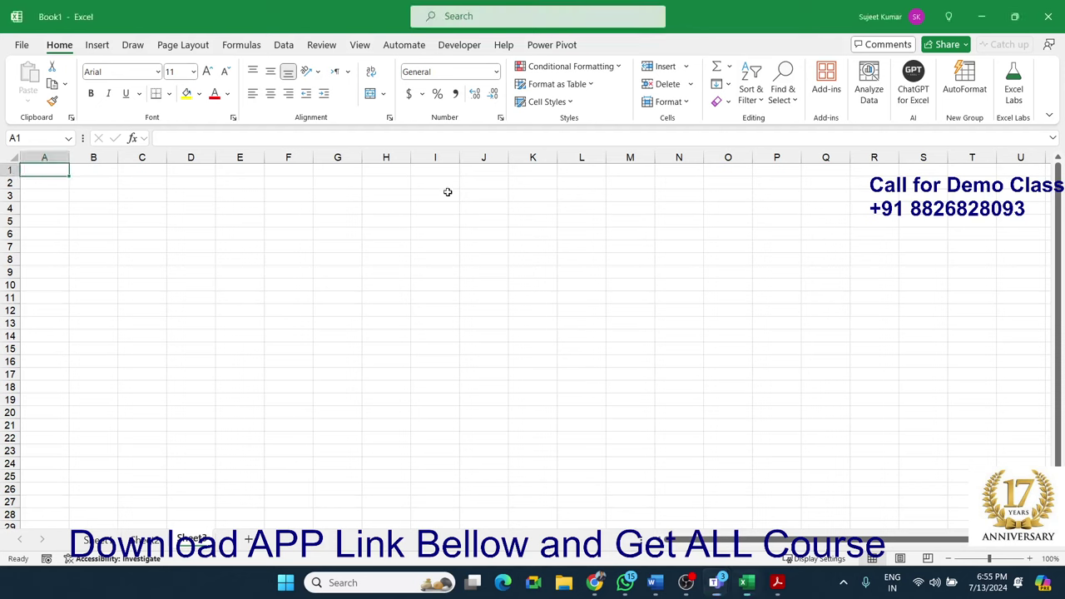
key(F1)
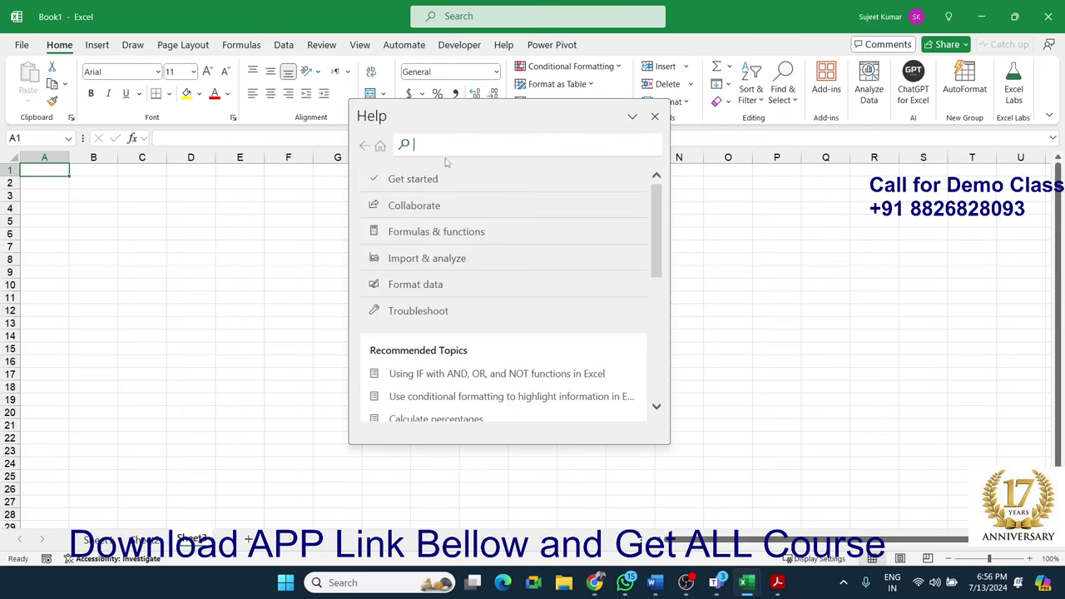
Search Help for 'shortcut' and open the 'Keyboard shortcuts in Excel' article
text(sho)
text(rtcut)
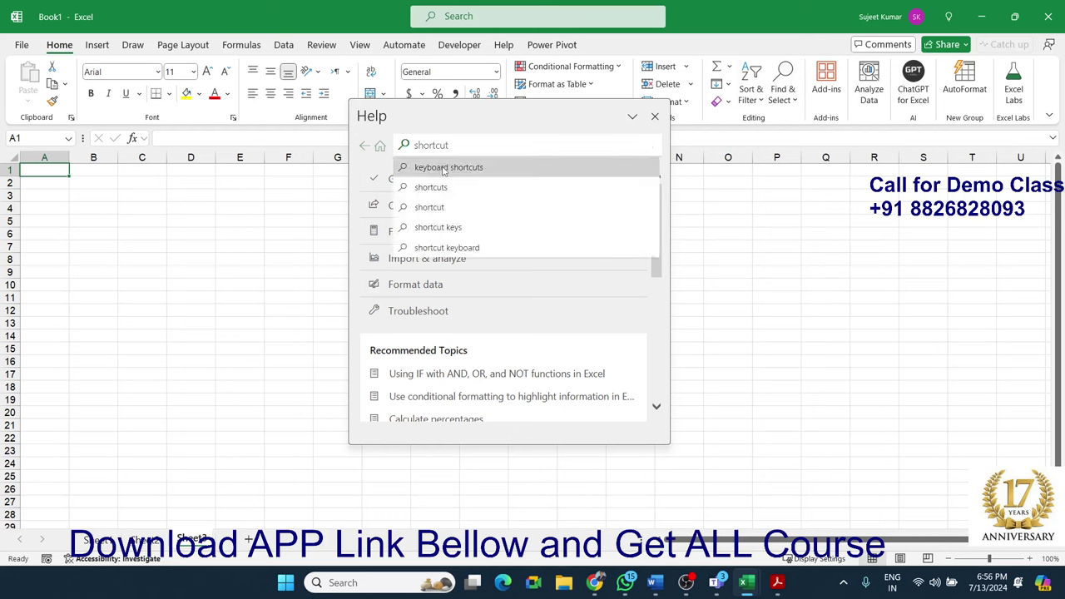
click(441, 168)
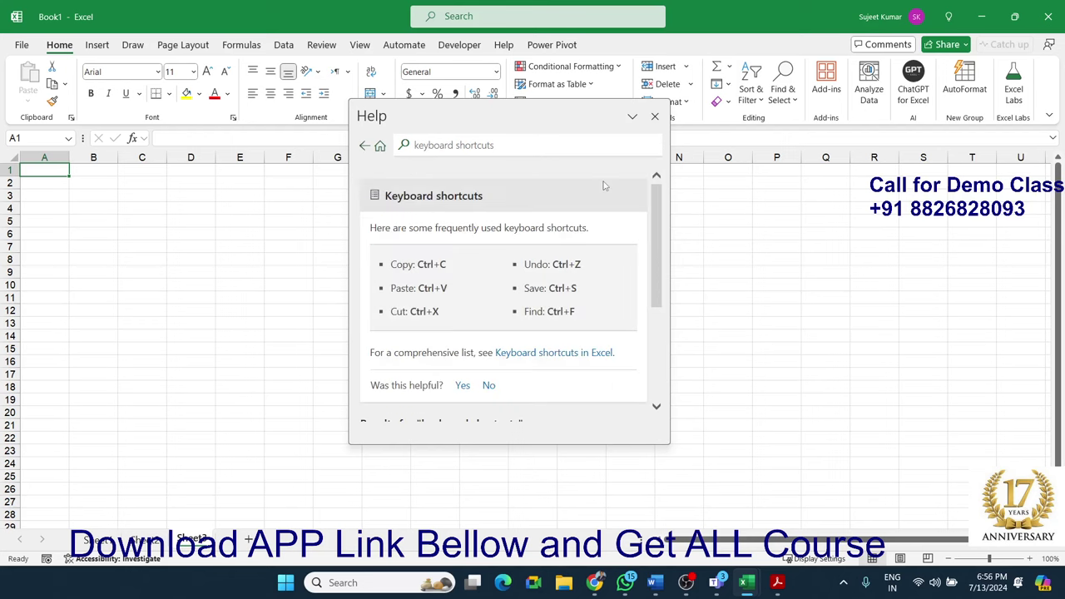
scroll(464, 337, down, 1)
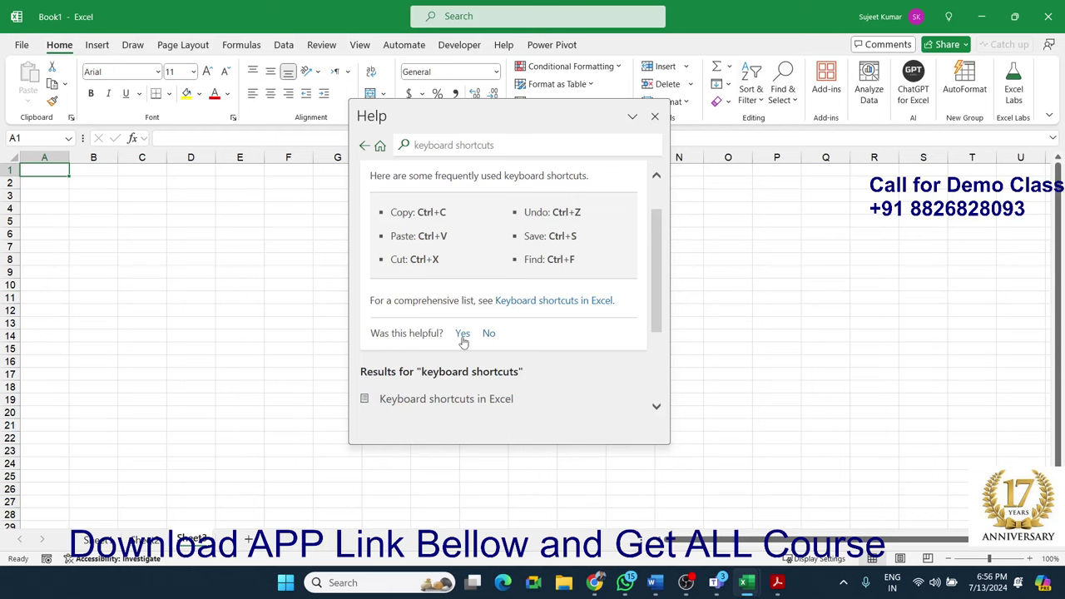
scroll(463, 336, up, 1)
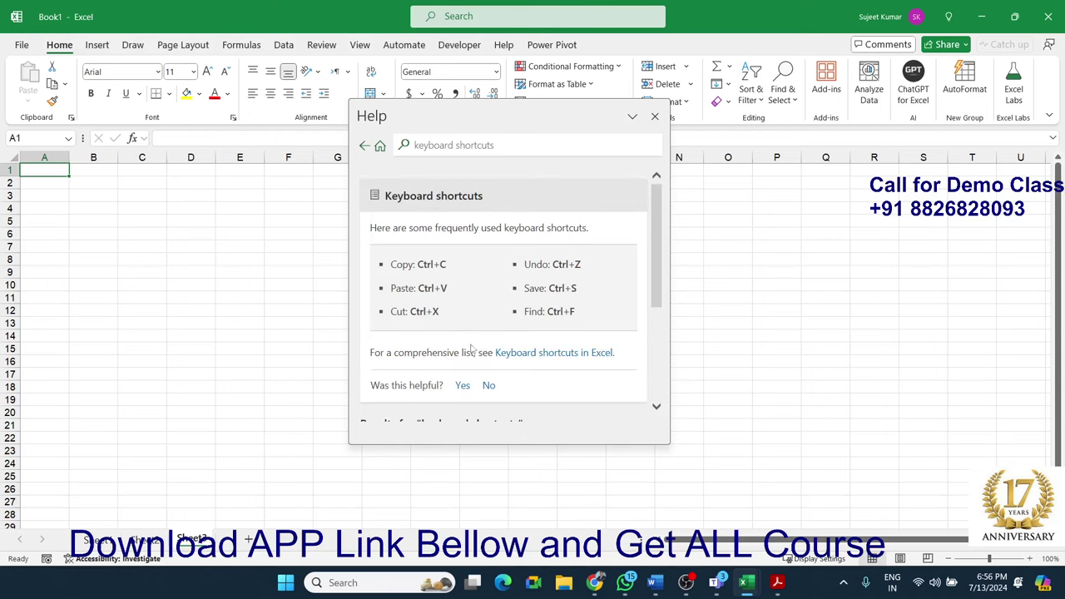
click(510, 356)
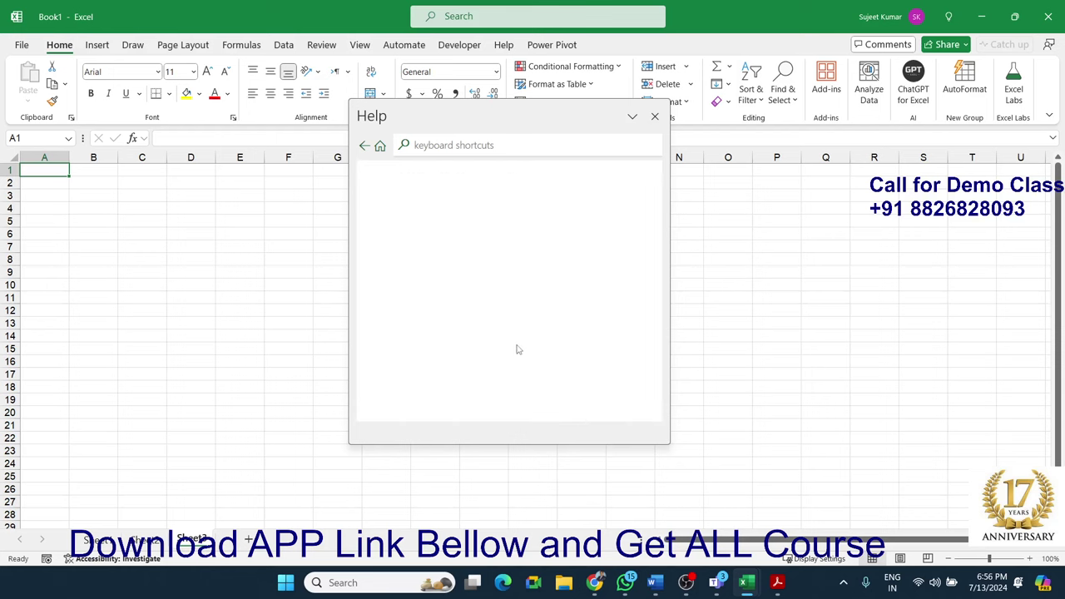
Read through the shortcuts article, then close Help and return to the percentage sheet
scroll(537, 315, down, 3)
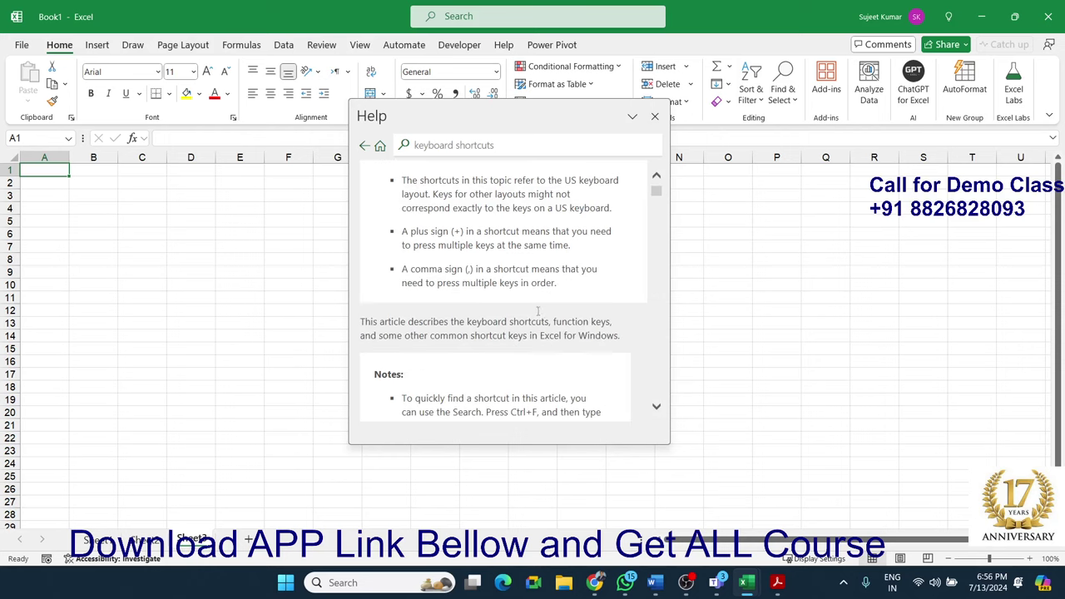
scroll(537, 316, down, 3)
scroll(538, 315, down, 3)
scroll(537, 315, down, 2)
scroll(537, 315, down, 3)
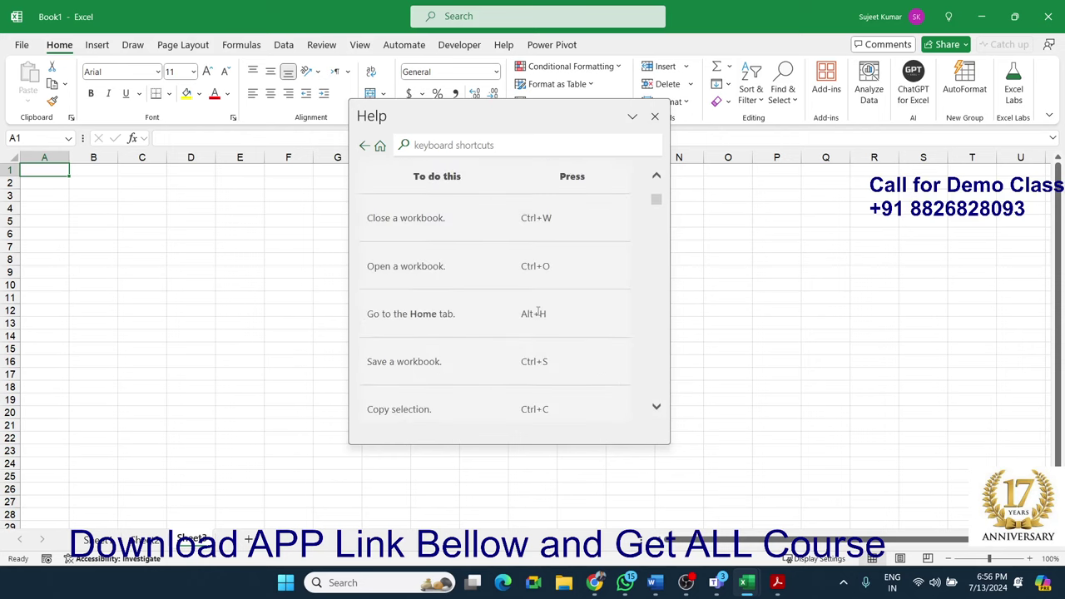
scroll(537, 315, down, 2)
scroll(538, 315, down, 2)
scroll(537, 315, down, 3)
scroll(537, 315, down, 3)
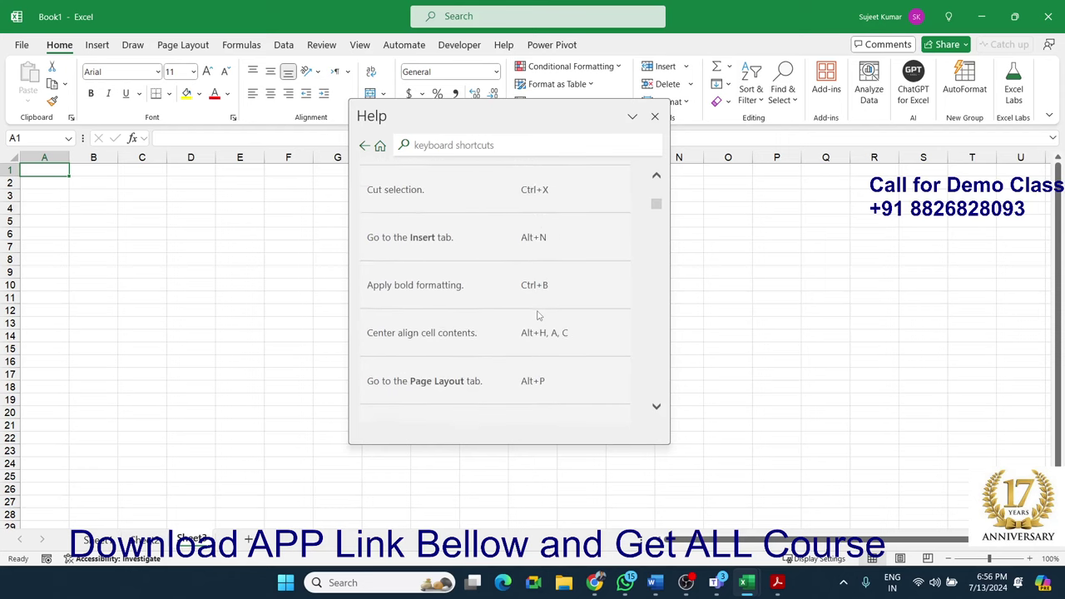
scroll(537, 316, down, 1)
scroll(537, 315, down, 2)
scroll(537, 315, down, 3)
scroll(537, 315, down, 2)
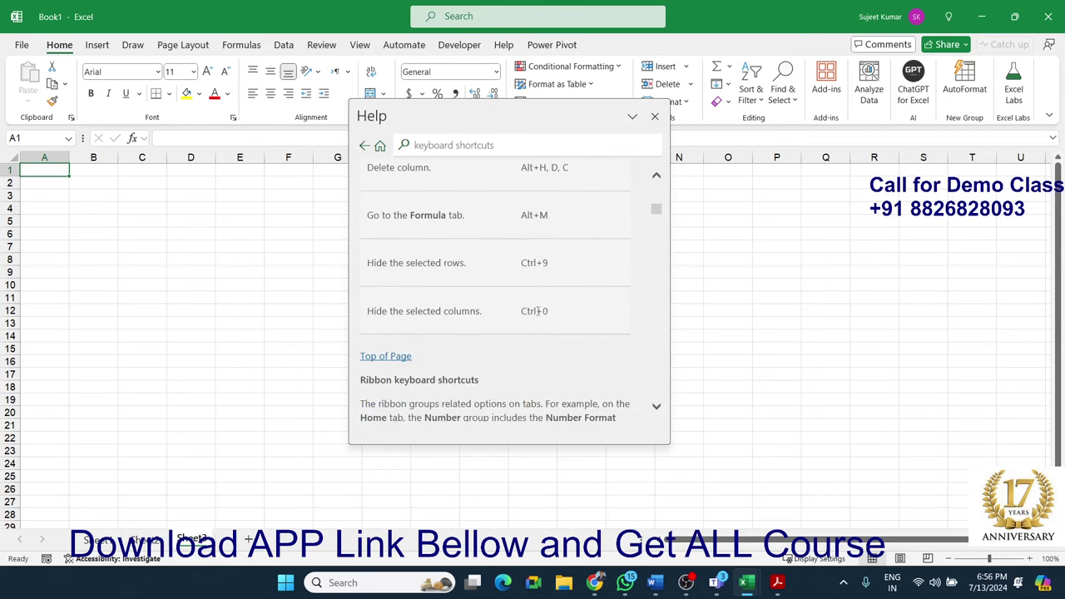
scroll(537, 315, down, 2)
scroll(537, 315, down, 2)
scroll(538, 315, down, 2)
scroll(537, 311, down, 2)
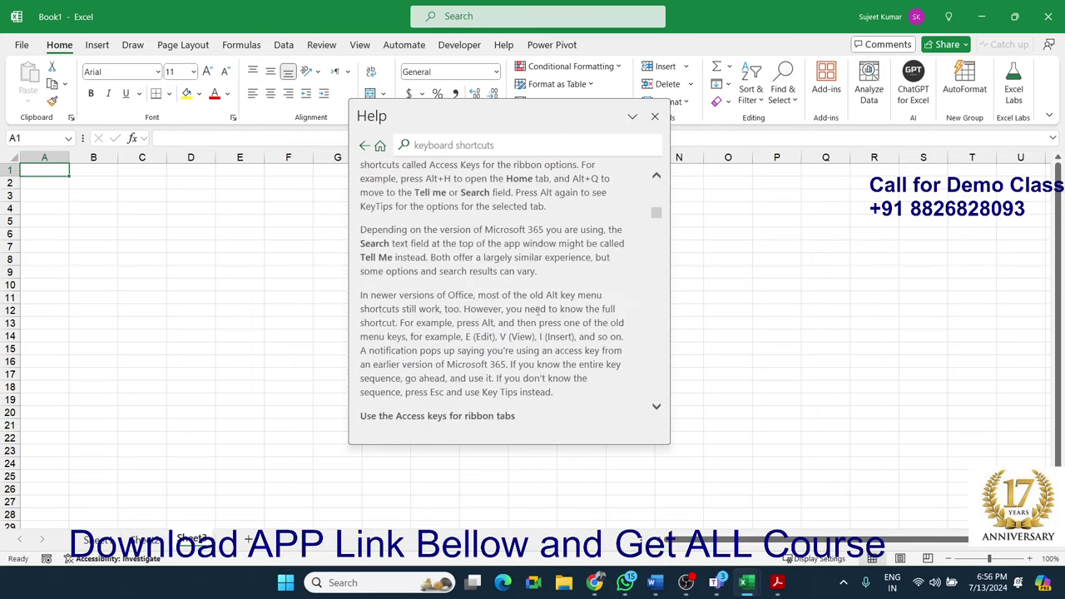
scroll(537, 311, down, 2)
scroll(539, 311, down, 2)
scroll(540, 310, down, 2)
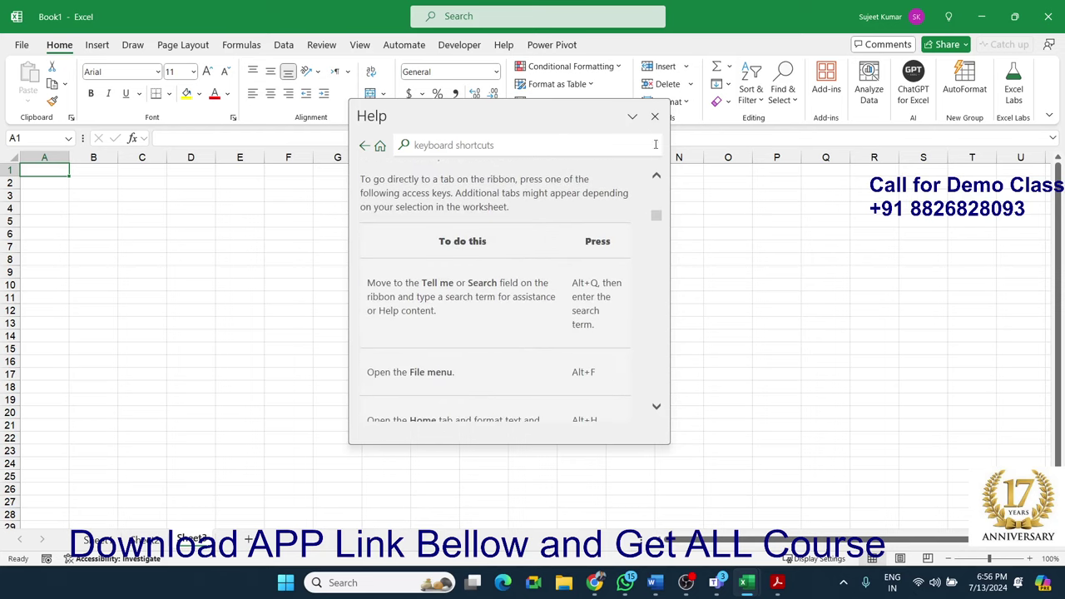
click(655, 117)
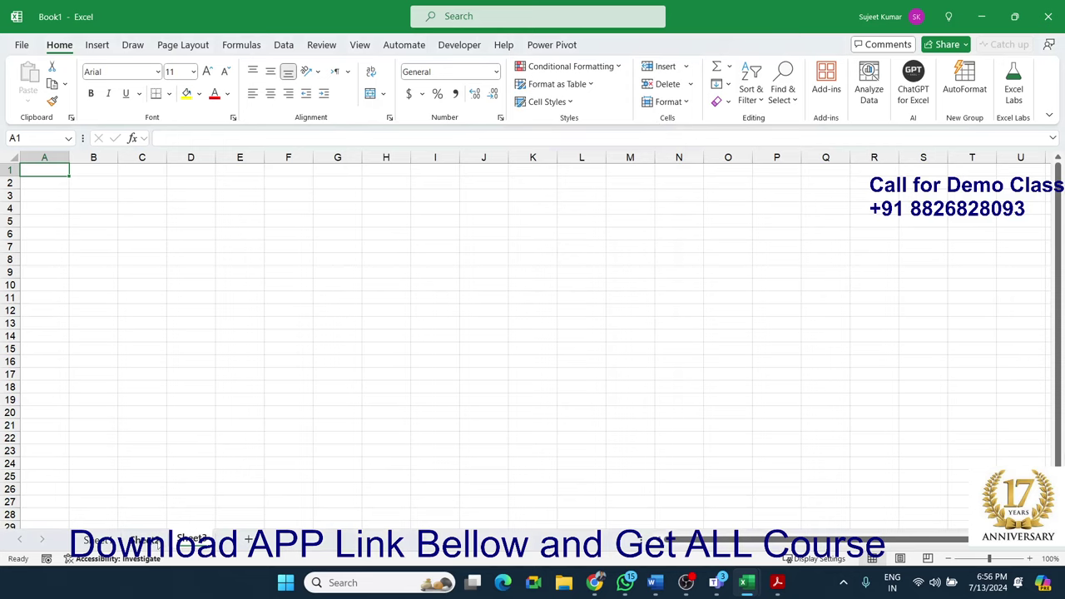
click(144, 540)
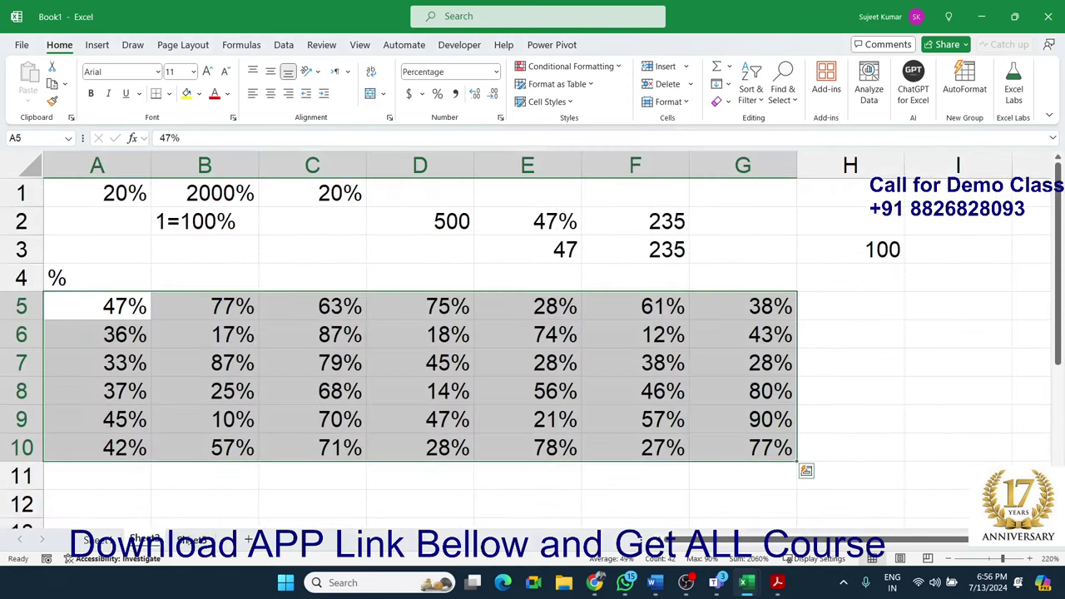
On the next blank sheet, enter a Name heading in A1 and auto-fill eleven names to A12
key(ctrl+Page_Down)
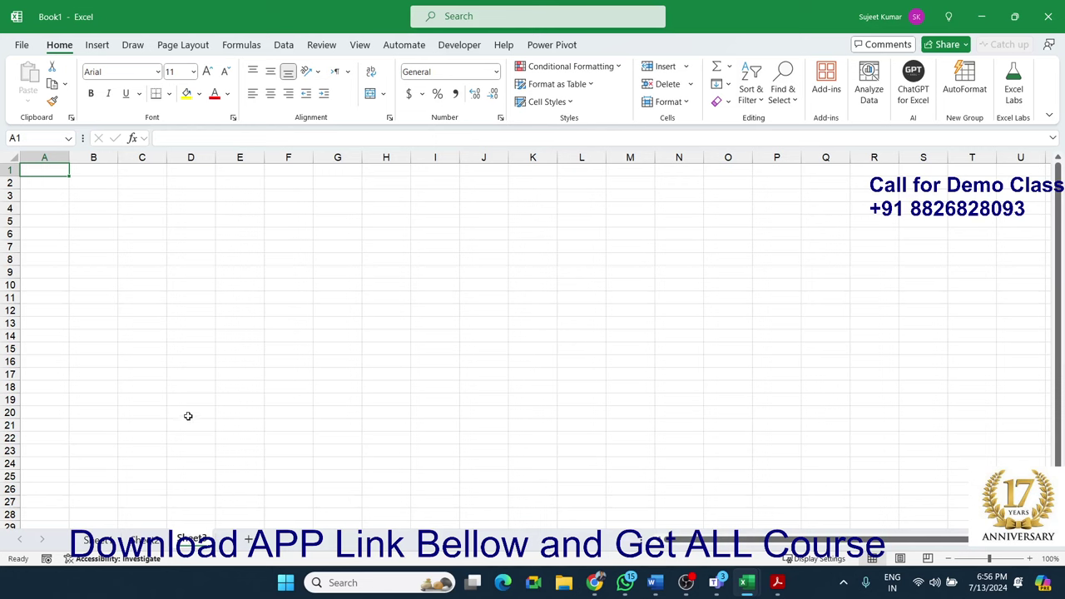
text(N)
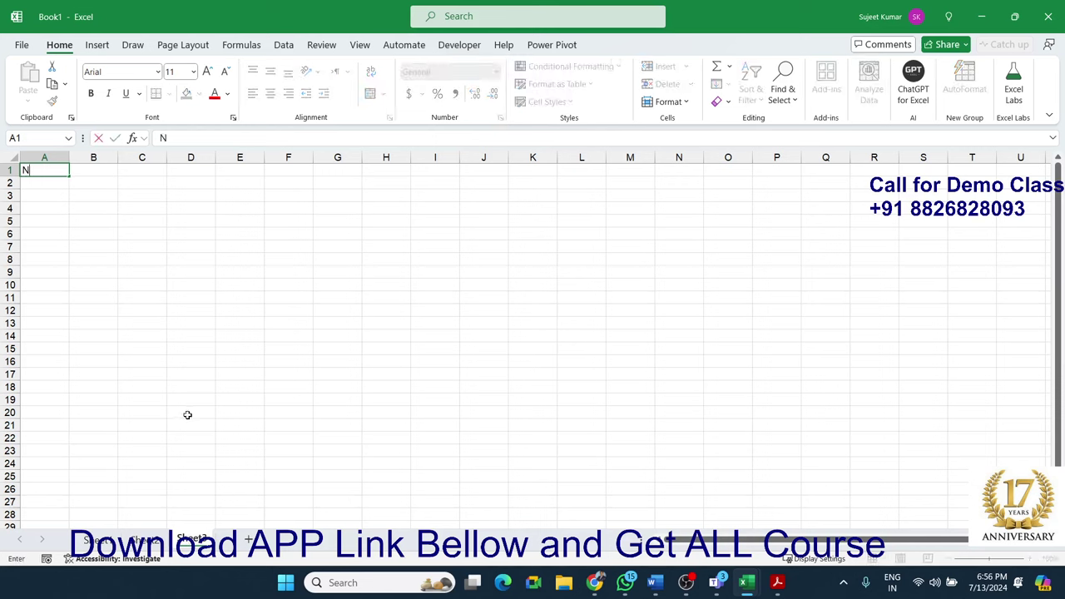
text(ame)
key(Return)
text(Puja)
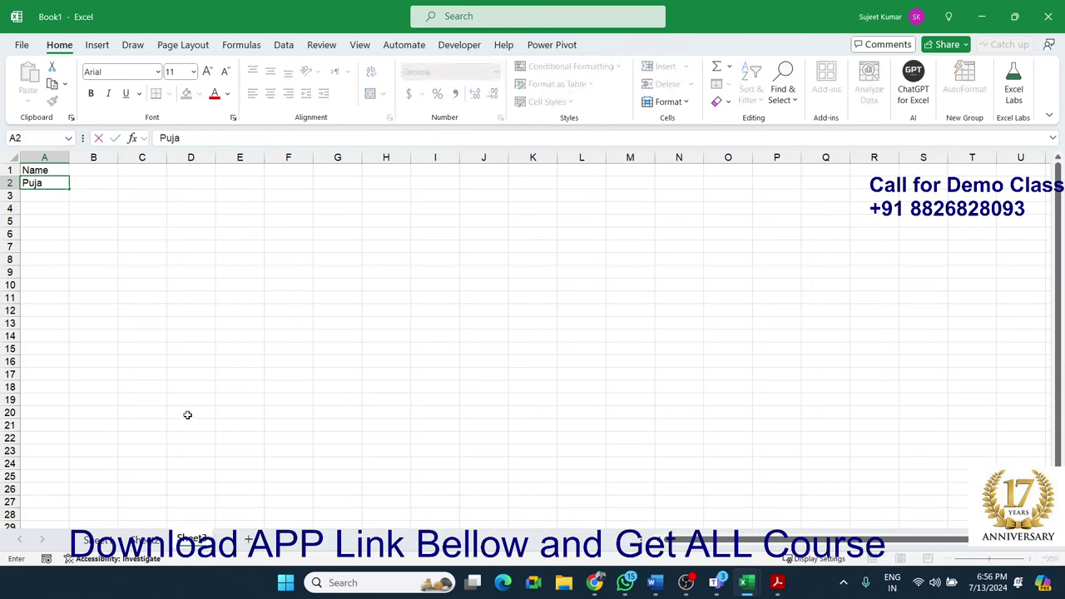
click(93, 219)
click(61, 185)
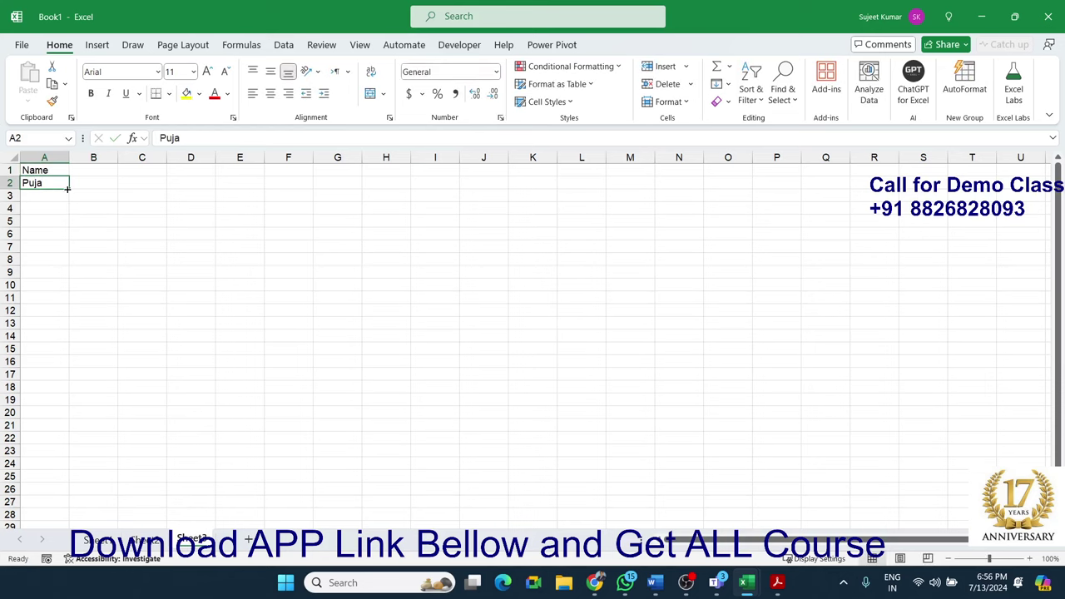
drag(68, 189, 66, 311)
Type JAN in B1 and fill the month series across to DEC in M1
click(102, 169)
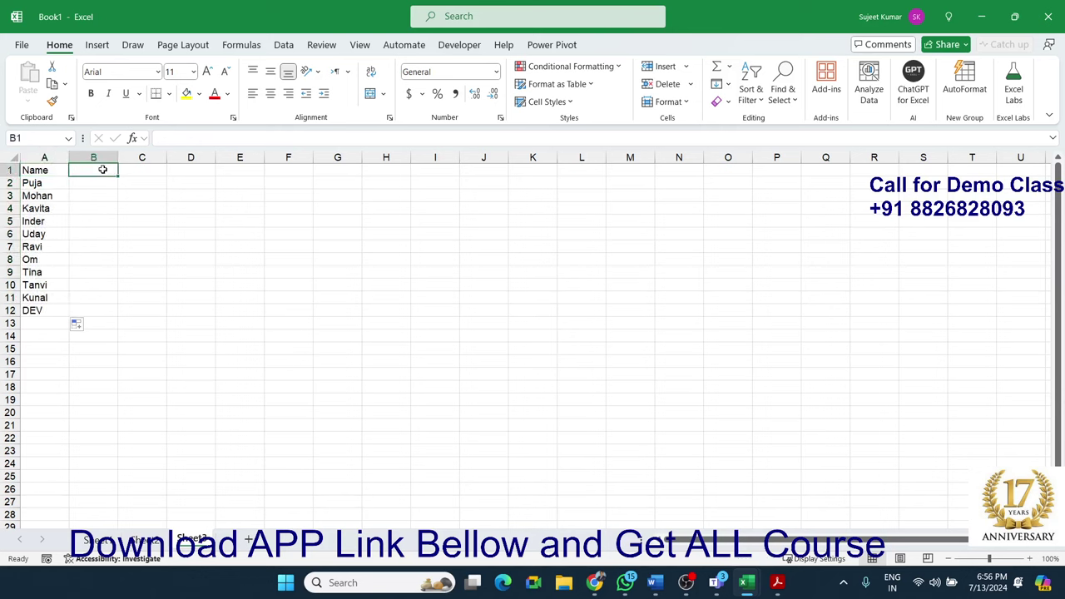
text(JAN)
click(93, 195)
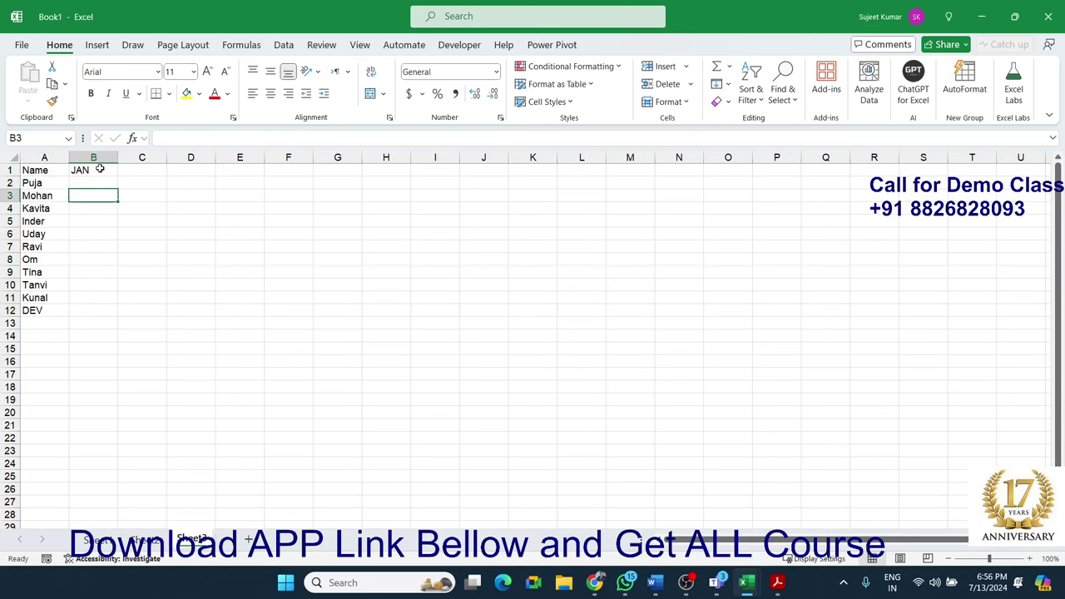
click(94, 170)
mouse_move(118, 176)
mouse_down()
mouse_move(536, 239)
mouse_move(635, 242)
mouse_up()
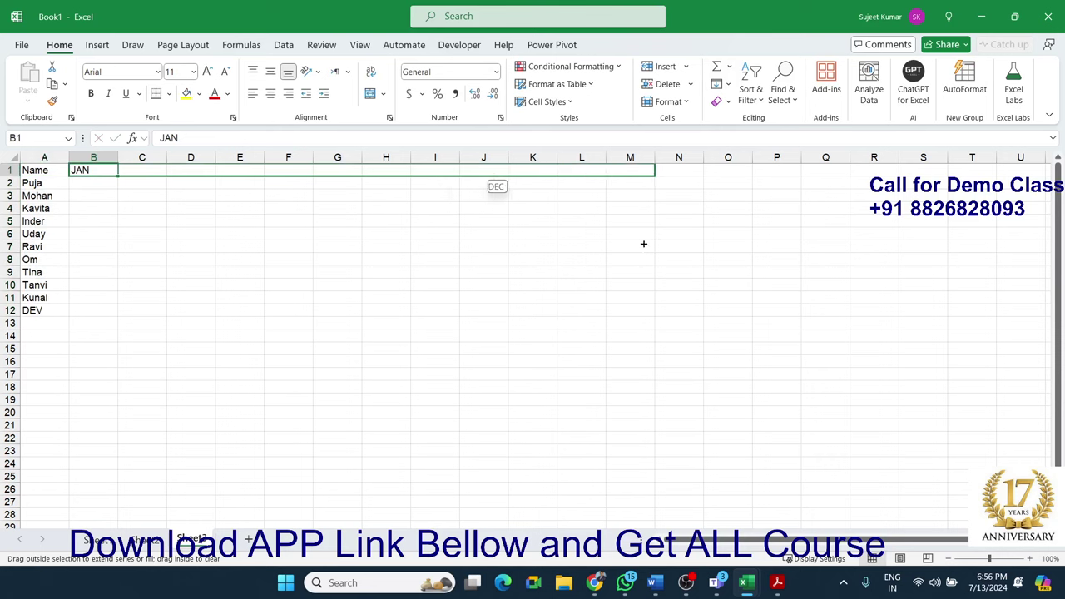
drag(634, 242, 668, 244)
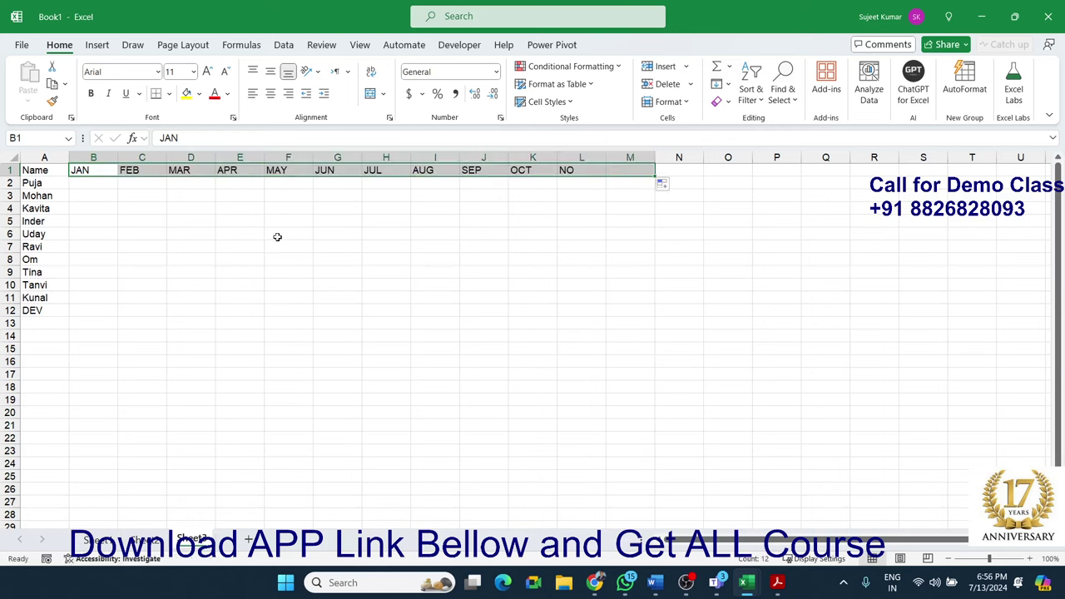
Enter =RANDBETWEEN(10,90) in B2 and fill it across JAN–DEC for all eleven names
click(97, 182)
text(=ra)
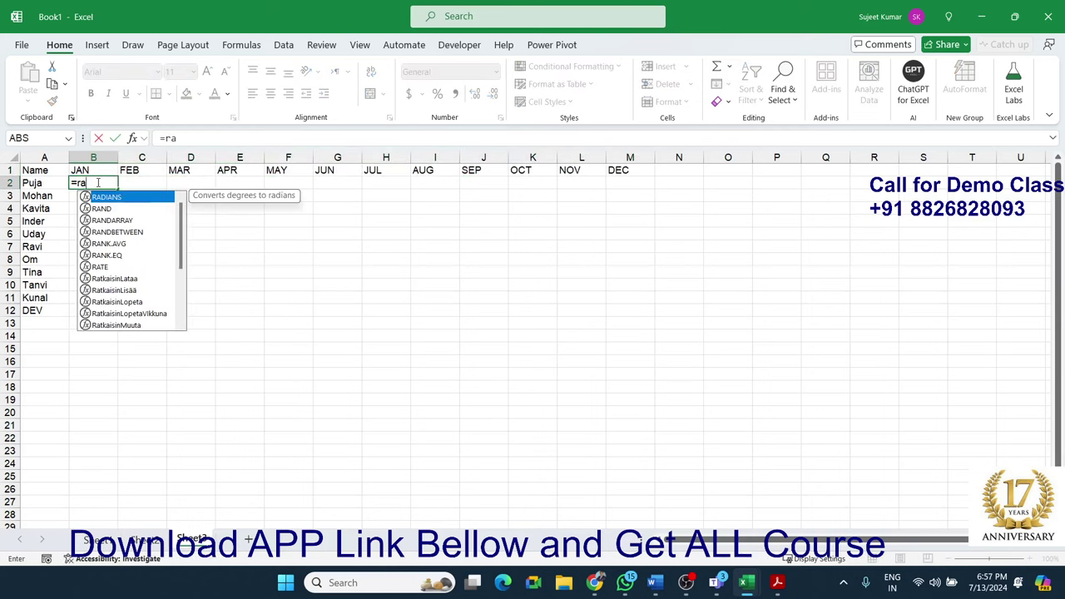
key(Down)
key(Down)
key(Down)
key(Tab)
text(10)
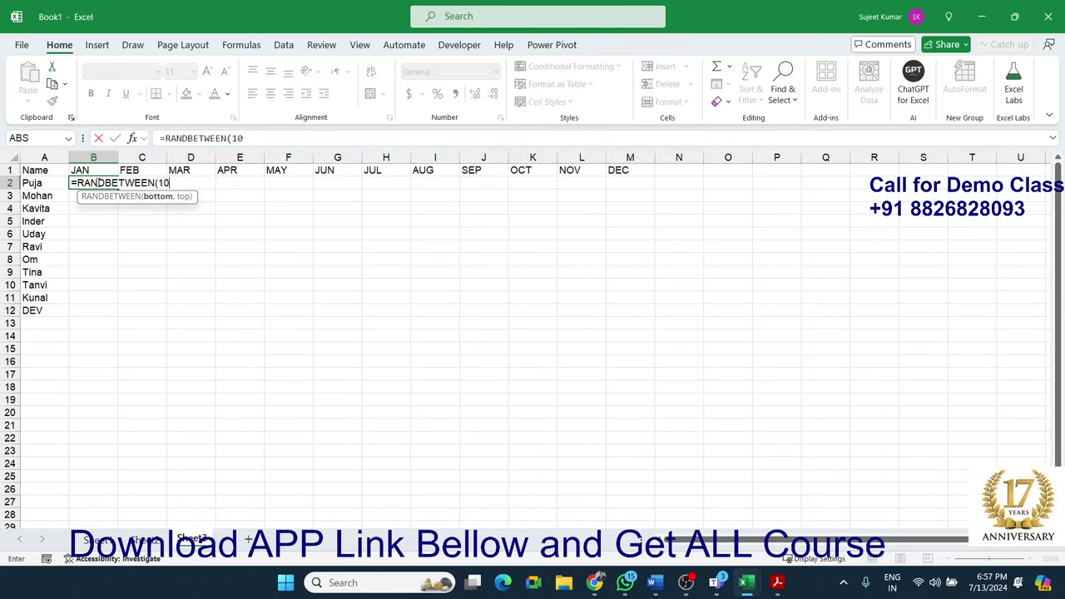
text(,90)
key(Return)
key(Up)
key(Up)
key(ctrl+Right)
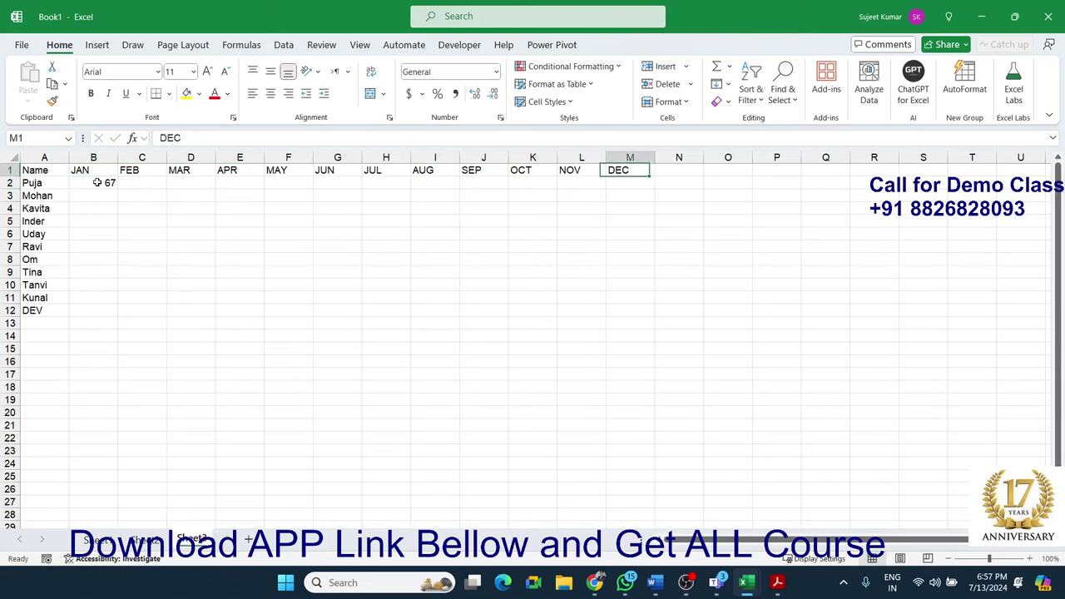
key(Down)
key(ctrl+shift+Left)
key(shift+Down)
key(shift+Down)
key(shift+Down)
key(shift+Down)
key(shift+Down)
key(shift+Down)
key(shift+Down)
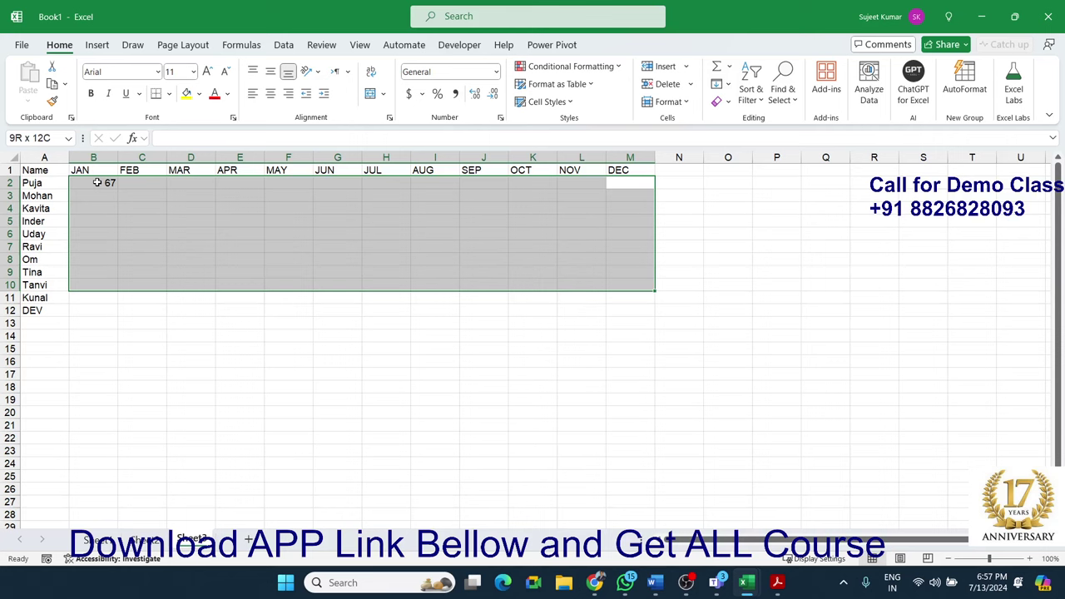
key(shift+Down)
key(shift+Down)
key(ctrl+r)
key(ctrl+d)
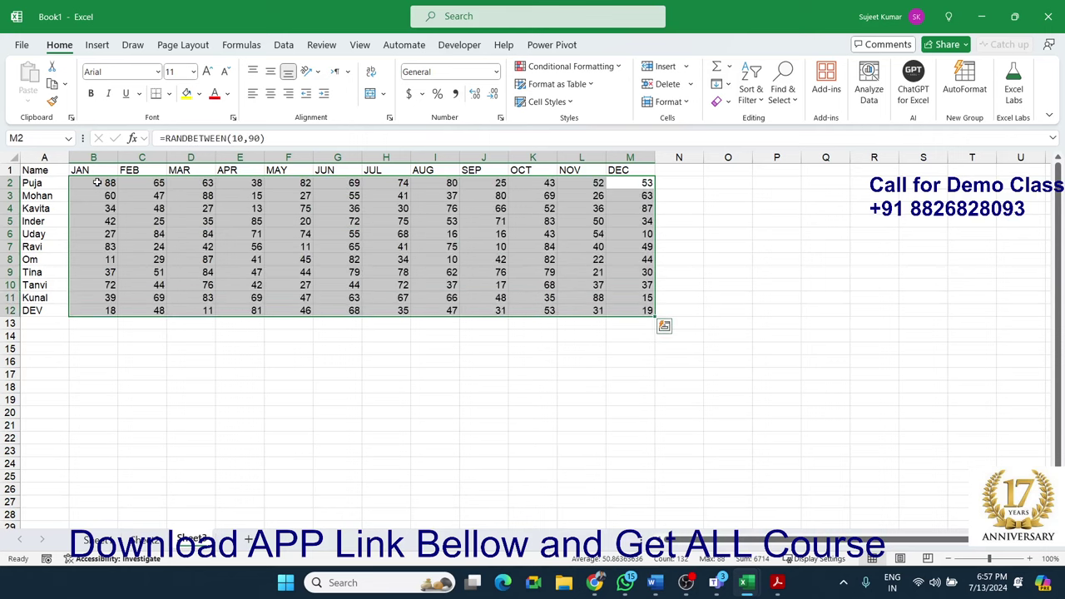
Paste the random scores back over themselves as fixed values, then select column C
key(ctrl+c)
click(28, 101)
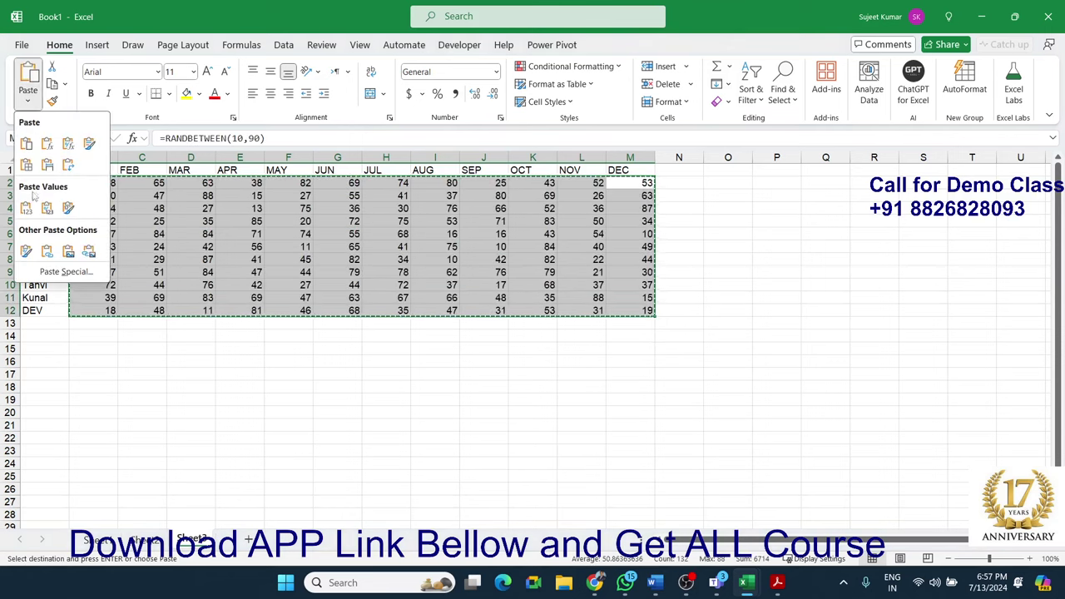
click(27, 208)
click(121, 209)
key(Escape)
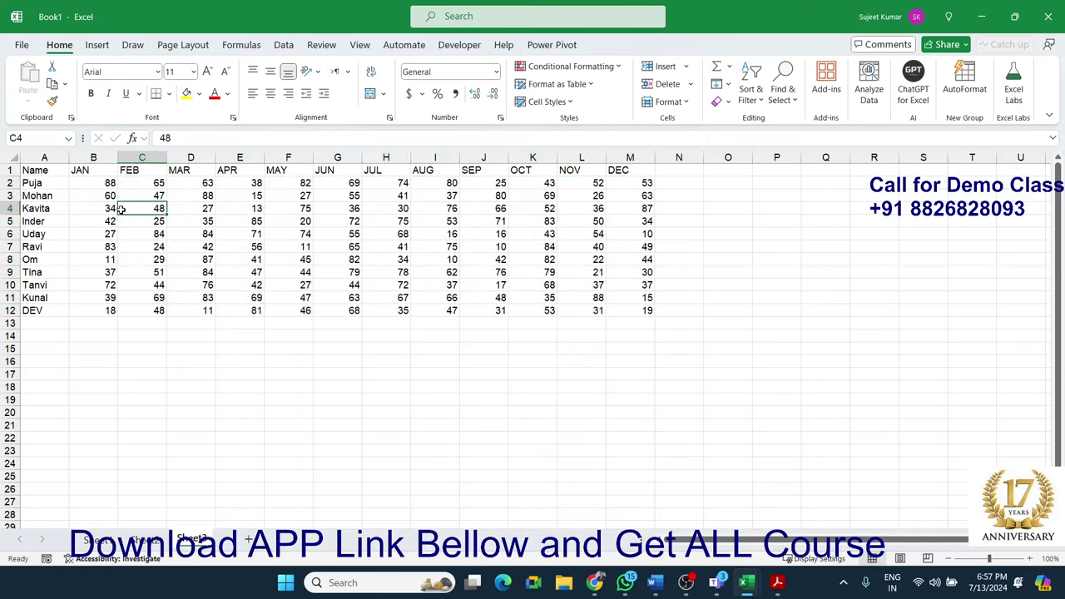
mouse_move(30, 183)
mouse_down()
mouse_move(632, 298)
mouse_move(633, 310)
mouse_up()
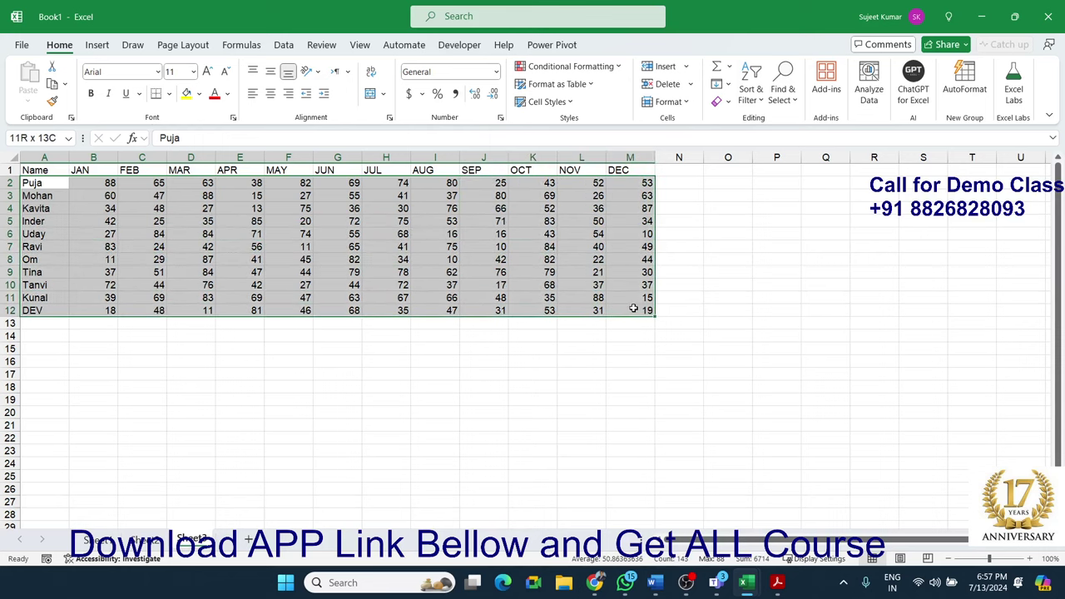
click(208, 221)
click(103, 183)
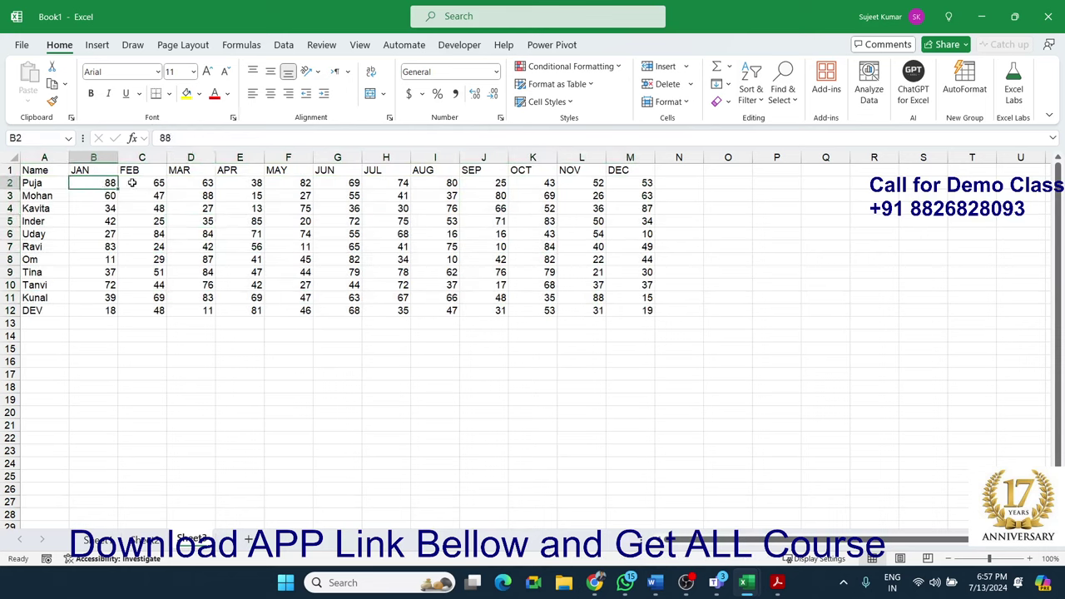
drag(131, 182, 143, 309)
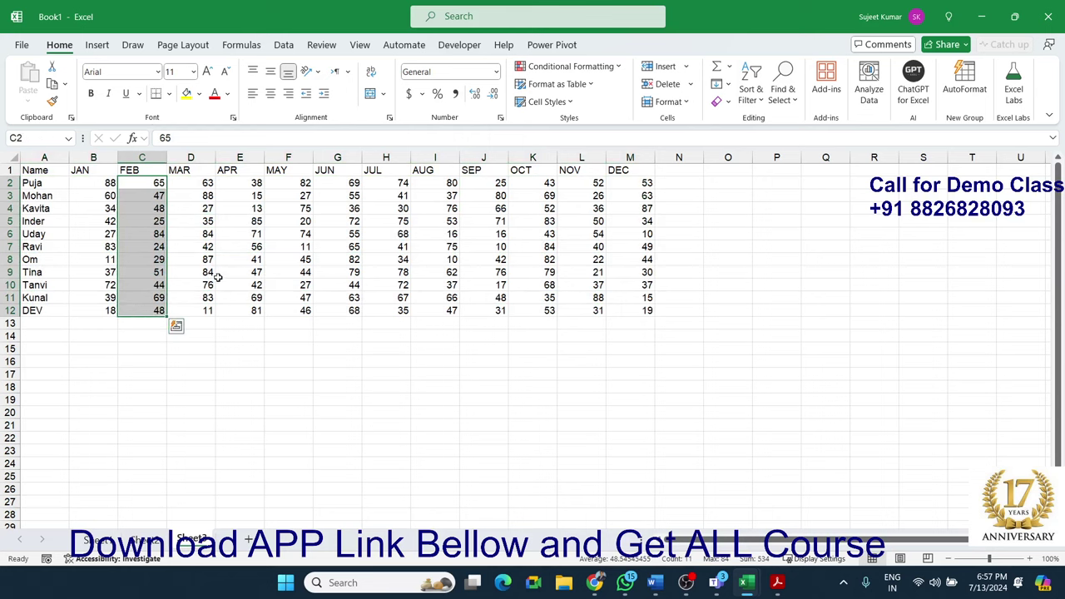
click(58, 219)
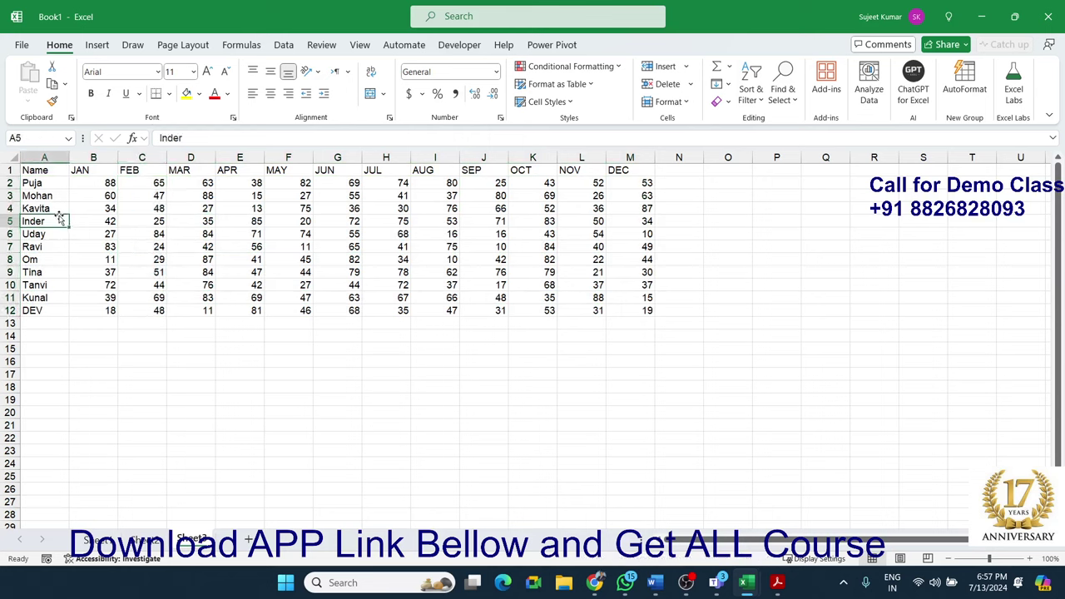
click(78, 196)
click(95, 157)
Insert a % column before FEB holding =B2/70 down to row 12, in Percent Style
click(127, 157)
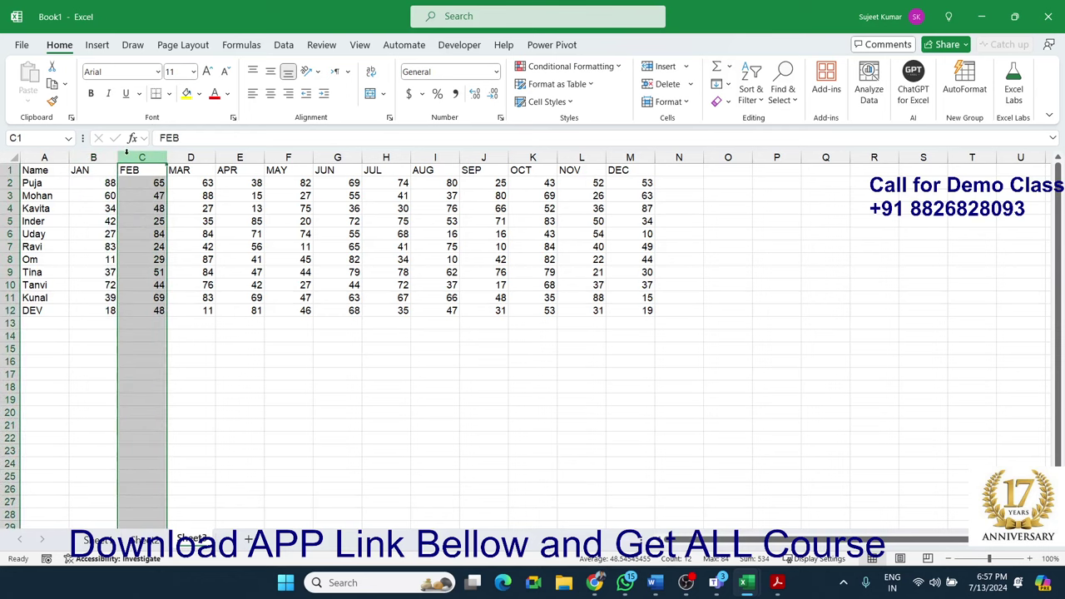
key(ctrl+shift+plus)
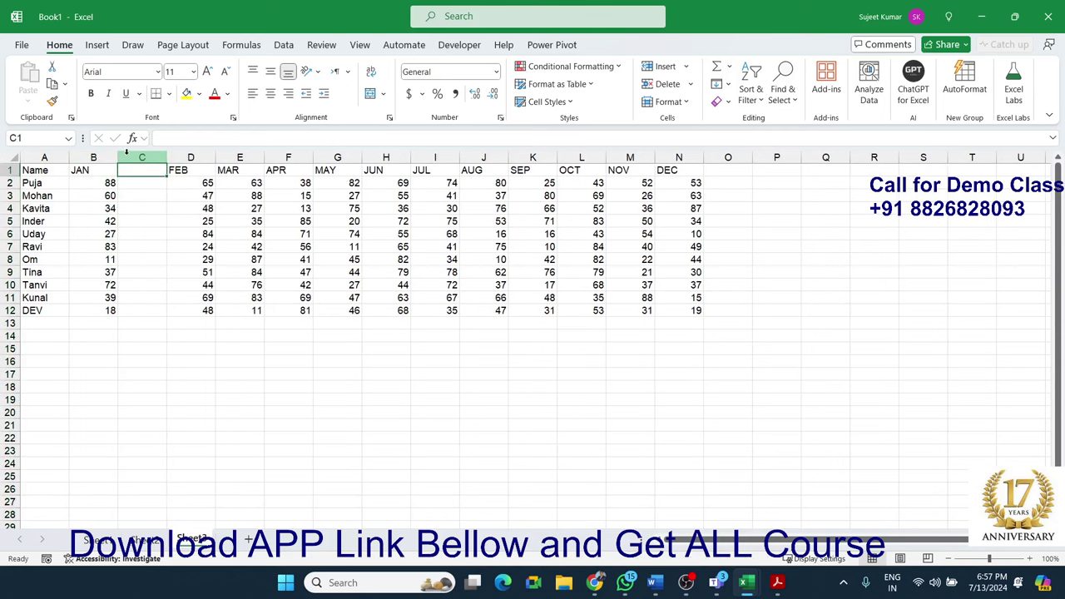
text(%)
key(Return)
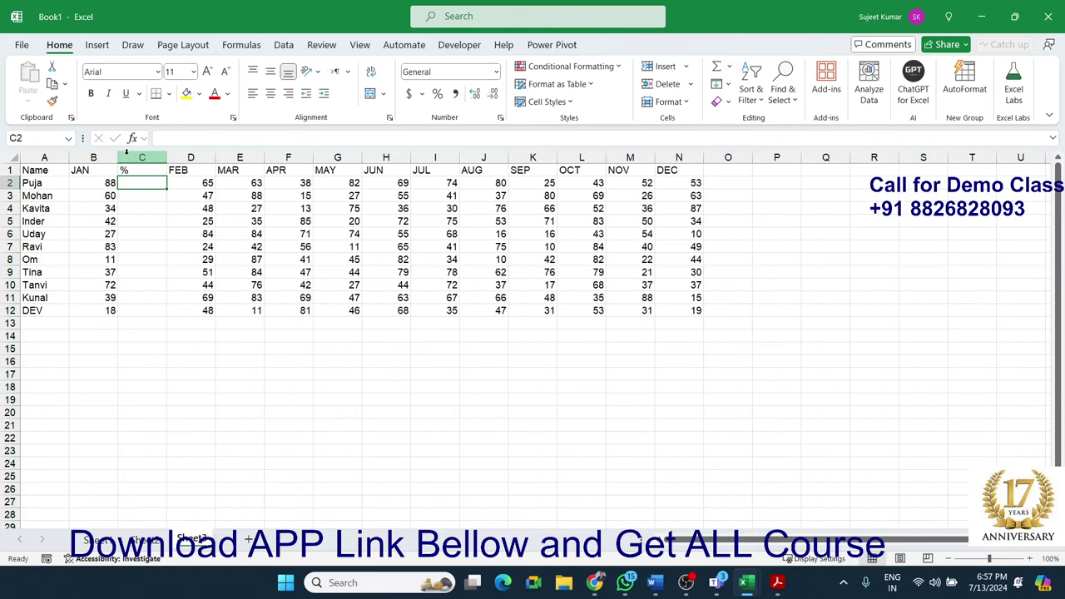
text(=B28)
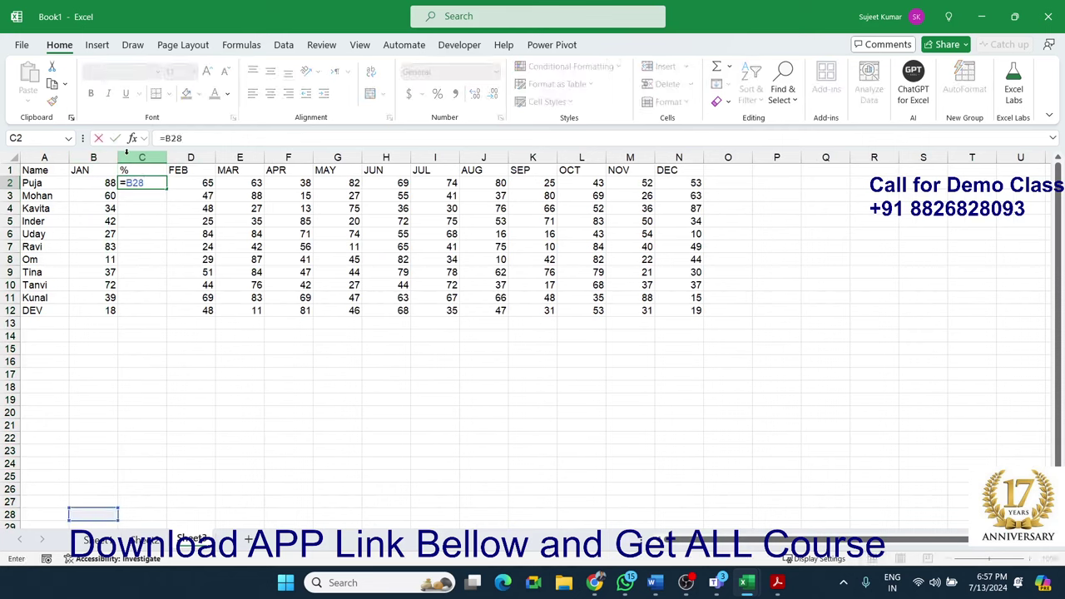
key(BackSpace)
key(BackSpace)
key(BackSpace)
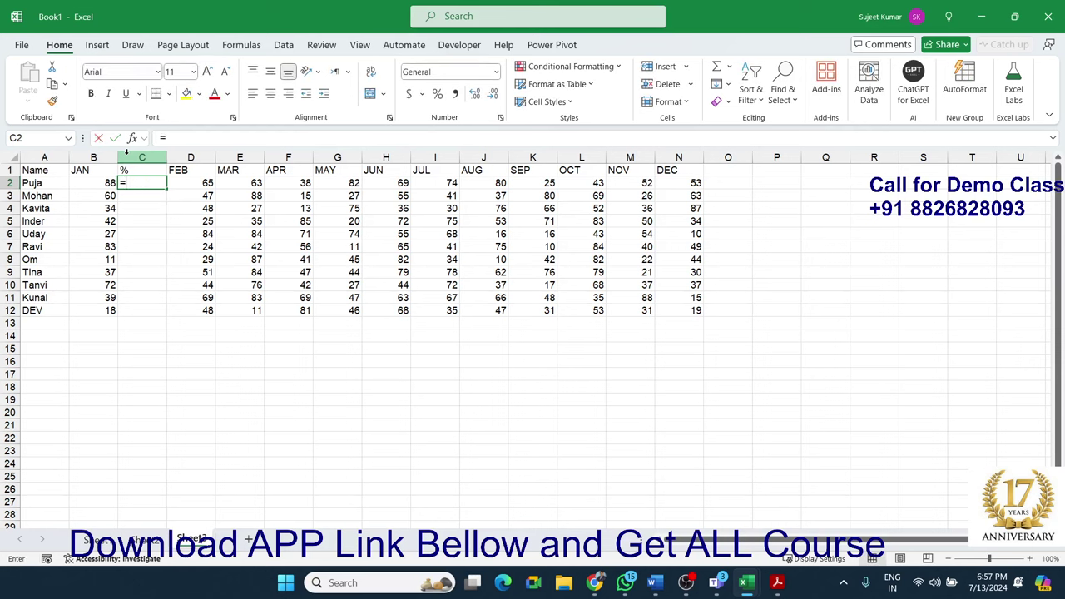
text(B2/70)
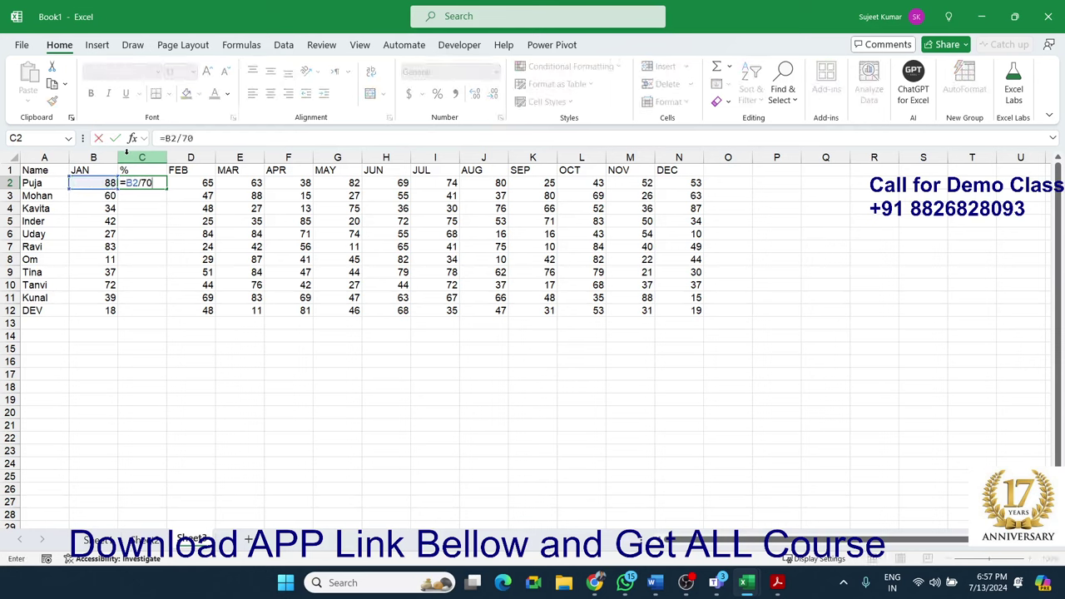
key(Return)
click(153, 184)
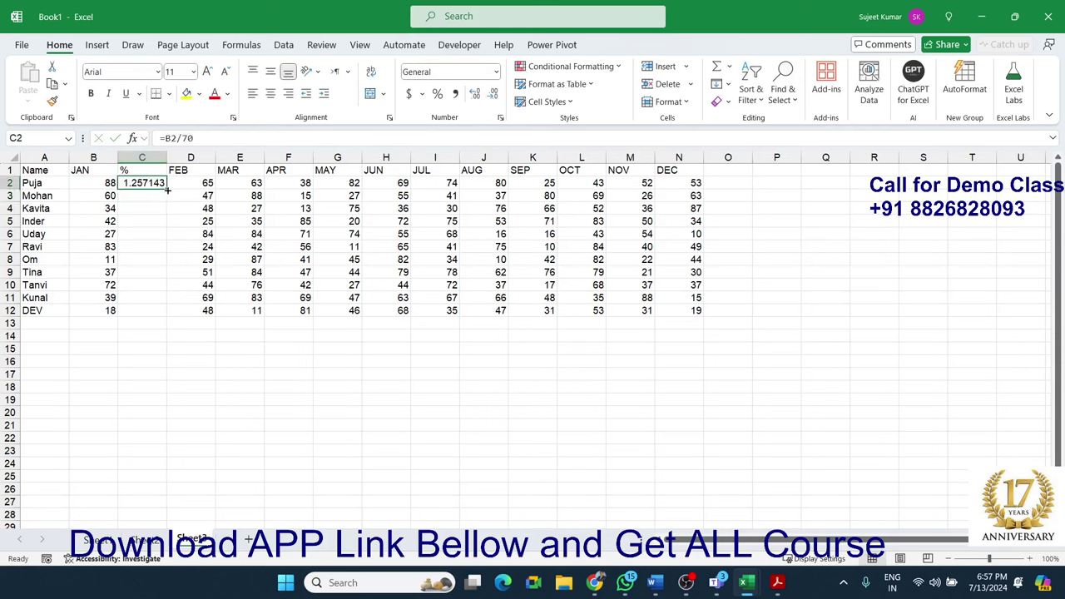
drag(167, 190, 174, 312)
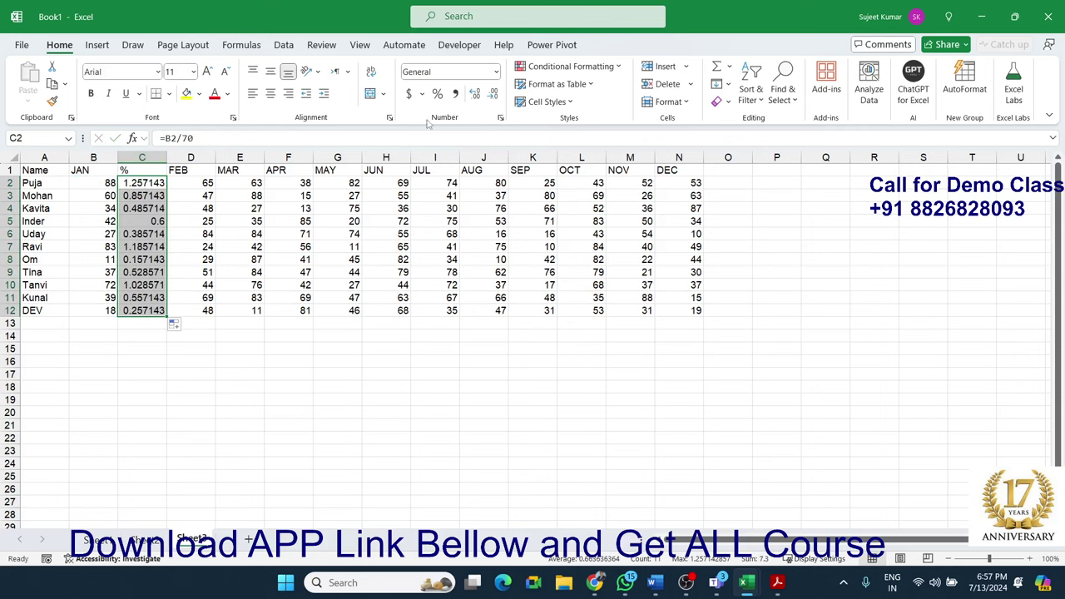
click(436, 95)
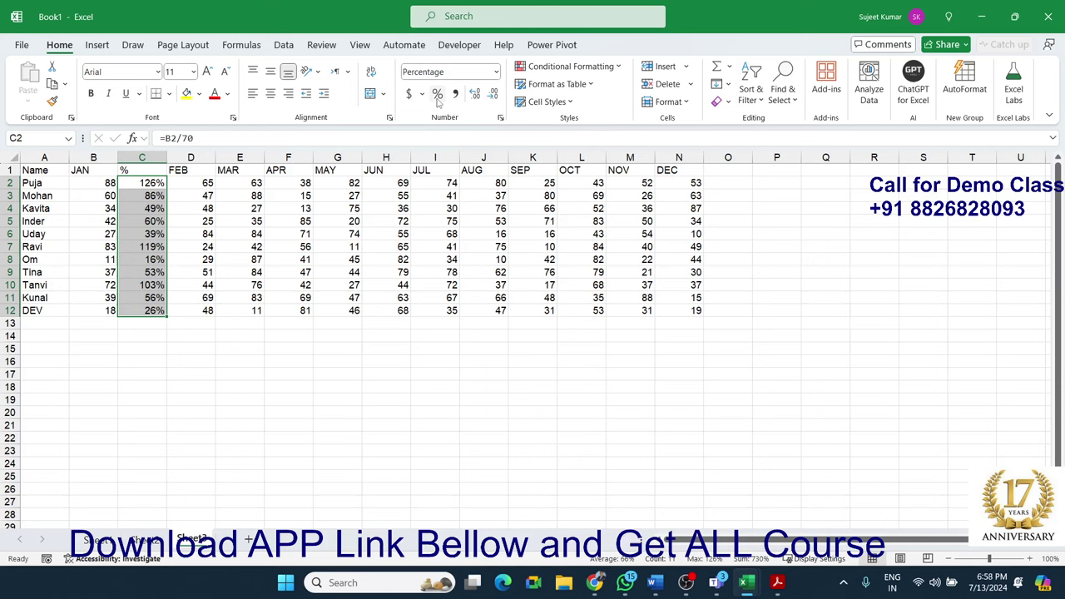
Undo the trial % column and its percentage formatting
key(ctrl+z)
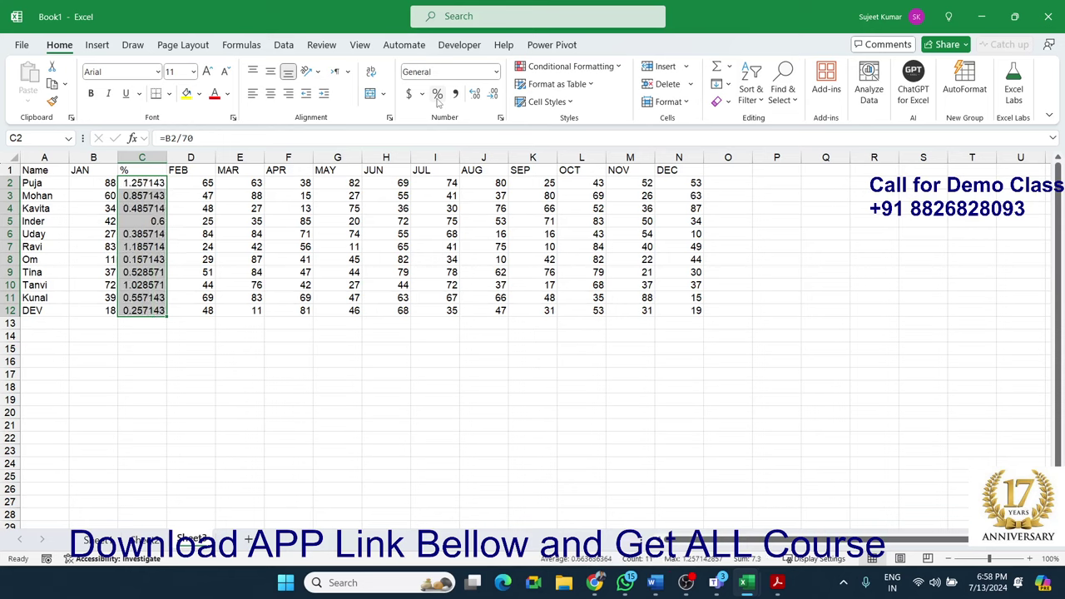
key(ctrl+z)
key(ctrl+z)
key(ctrl+z)
key(ctrl+z)
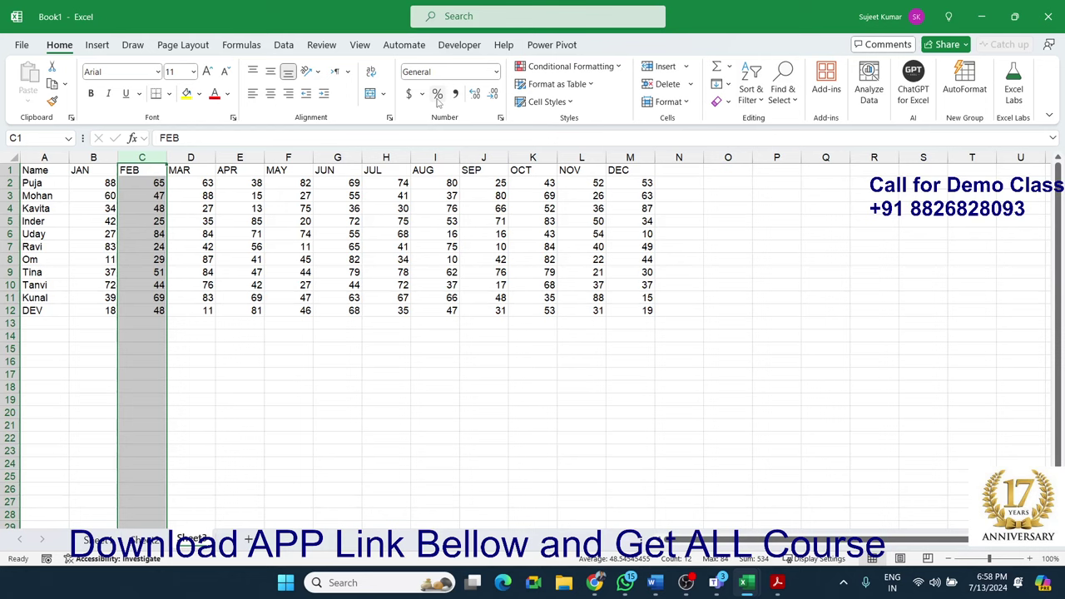
key(ctrl+z)
Insert a blank row above the headings and number the months 1–12 across B1:M1
key(Right)
key(Right)
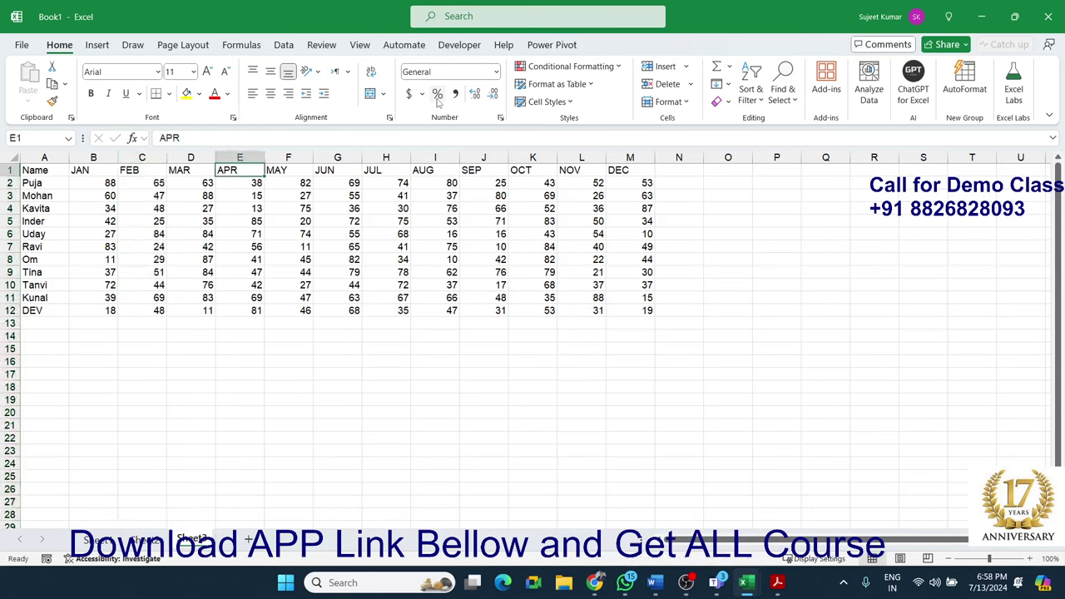
key(Right)
key(Right)
key(Right)
key(Right)
key(Right)
key(Right)
key(Right)
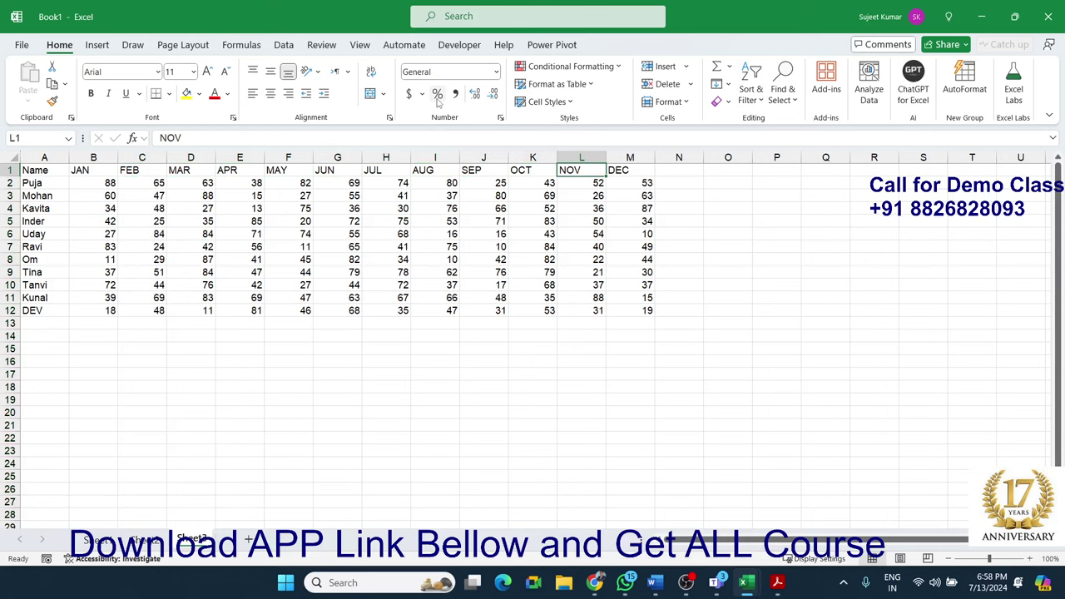
key(shift+space)
key(ctrl+shift+equal)
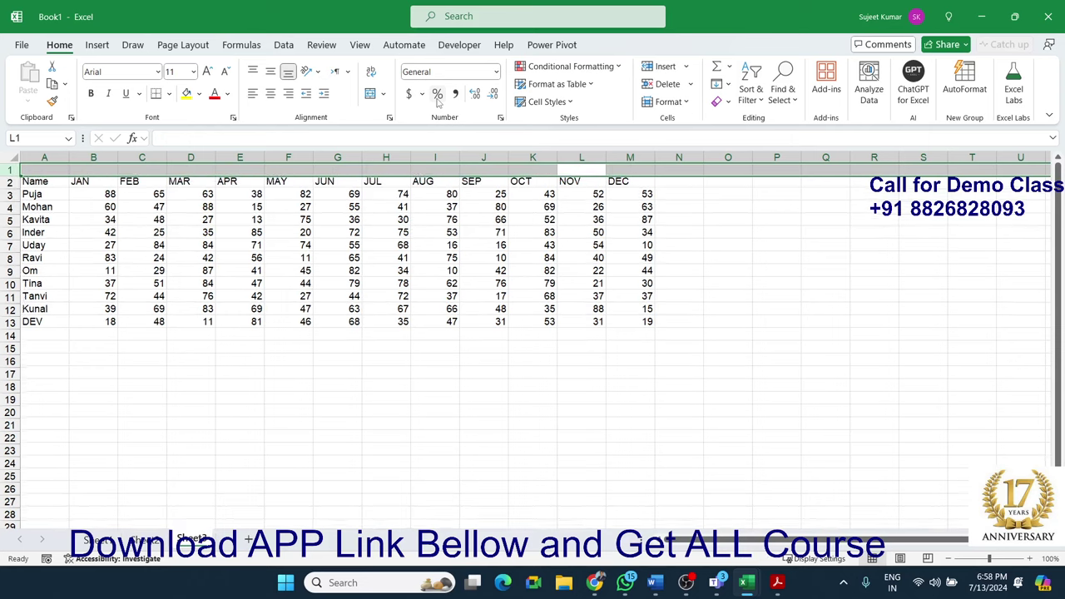
key(Right)
key(Left)
key(Left)
key(Home)
key(Right)
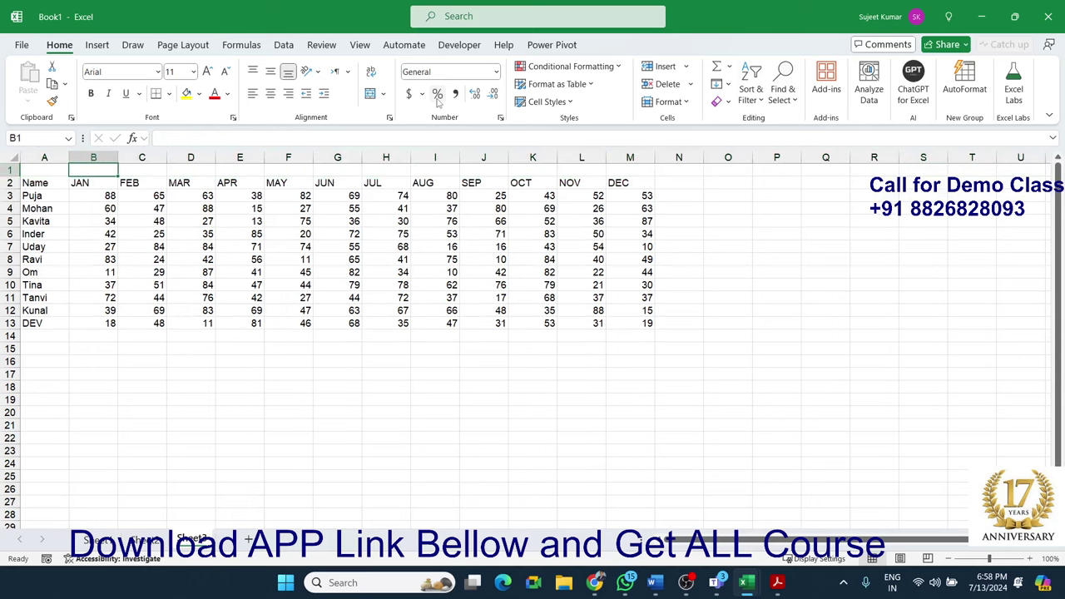
text(1)
key(Right)
text(2)
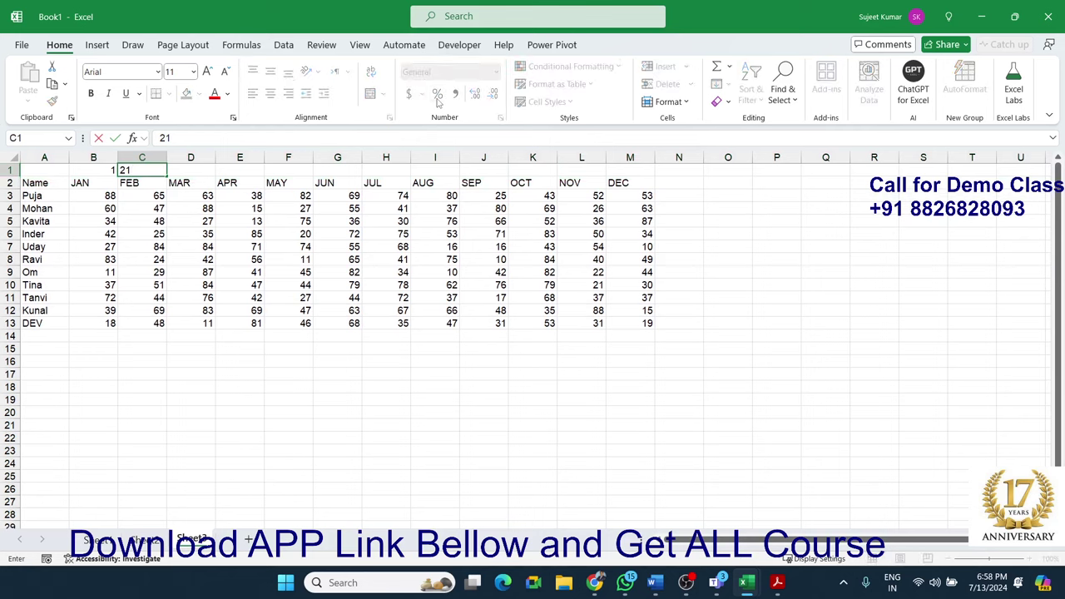
key(Return)
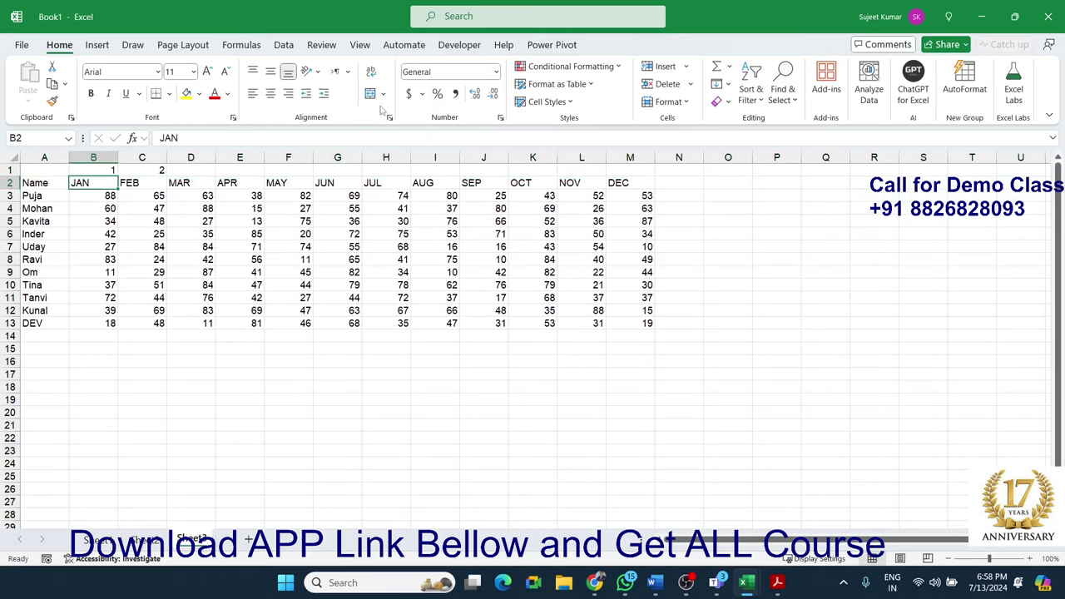
drag(114, 170, 654, 171)
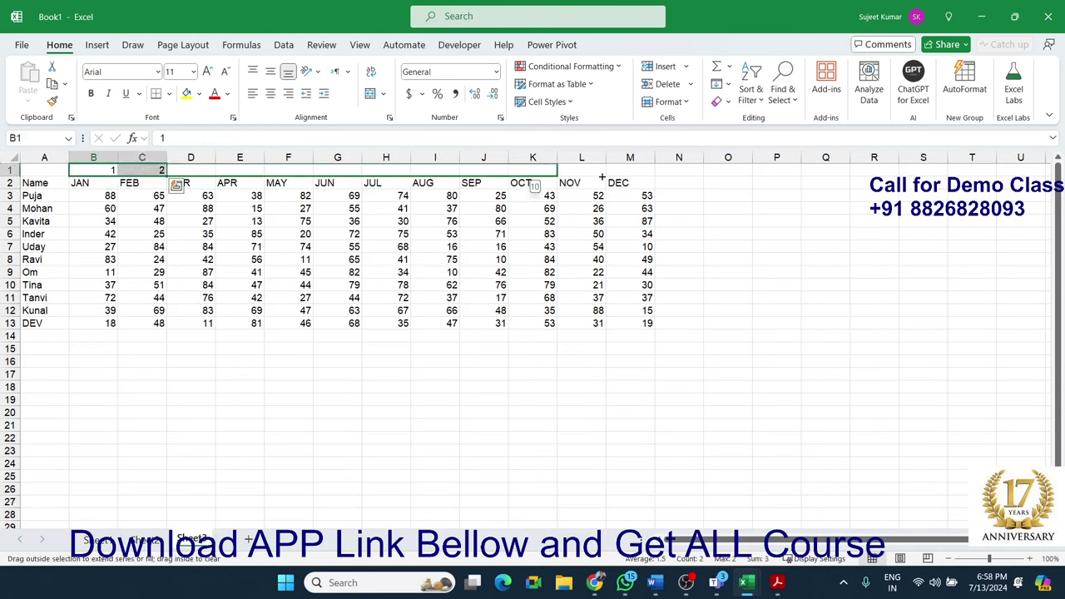
Copy the numbers 1–12 into N1:Y1 and put % headings in N2:Y2
key(ctrl+c)
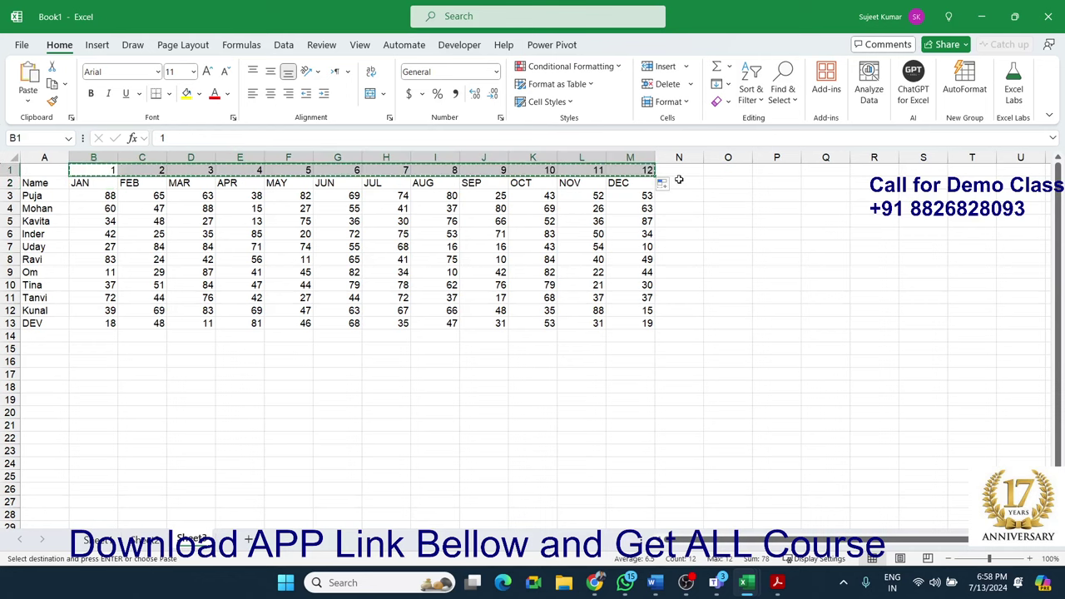
click(679, 169)
key(ctrl+v)
click(679, 183)
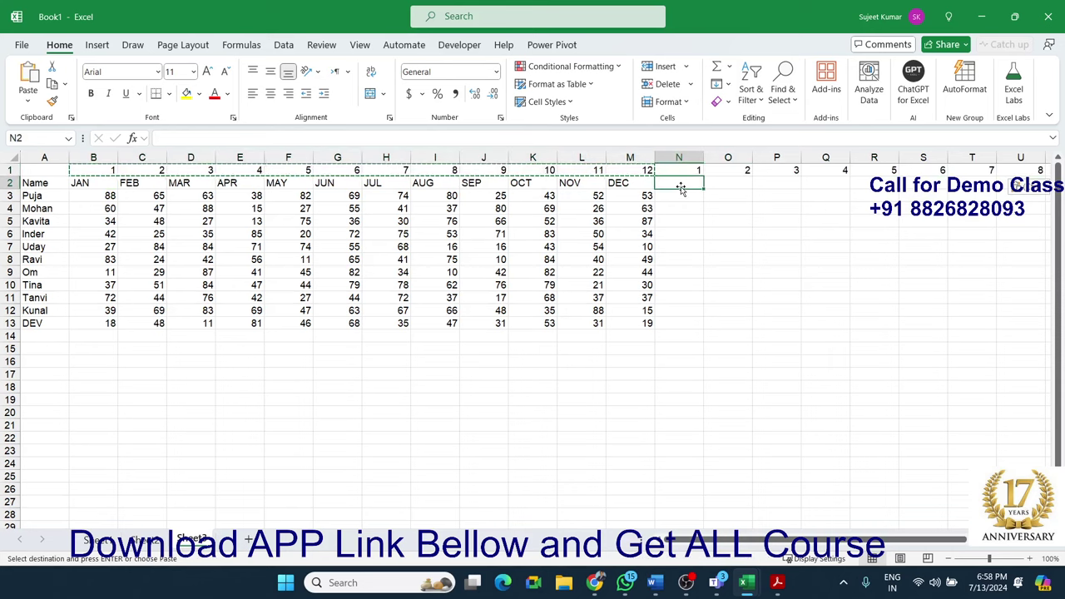
text(%)
key(ctrl+Return)
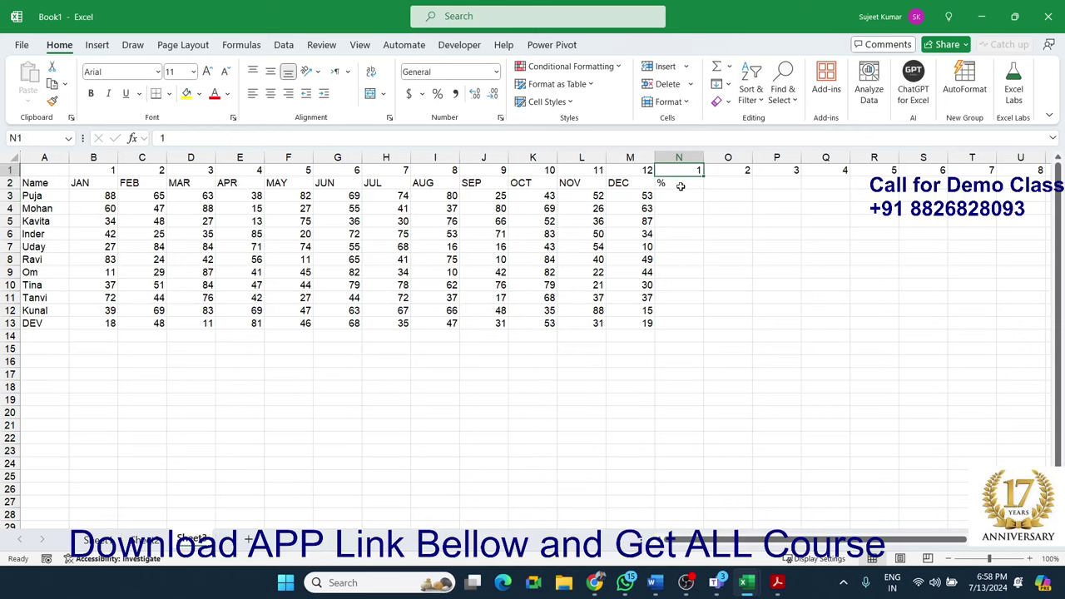
key(shift+Right)
key(shift+Right)
key(shift+Right)
key(ctrl+v)
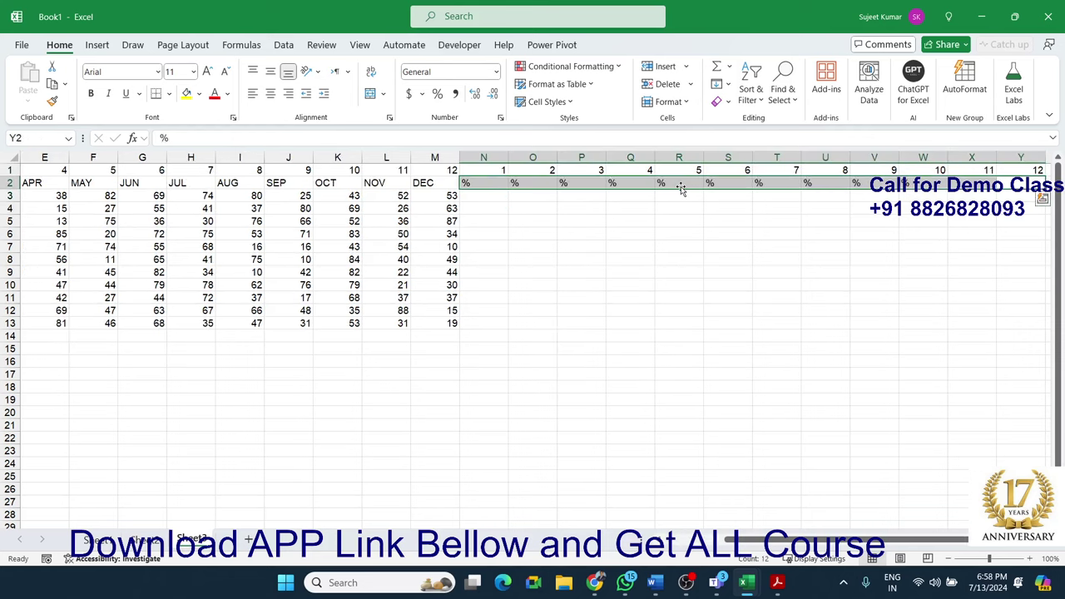
Select the whole table from B1 through the last name row, including the % columns
key(Home)
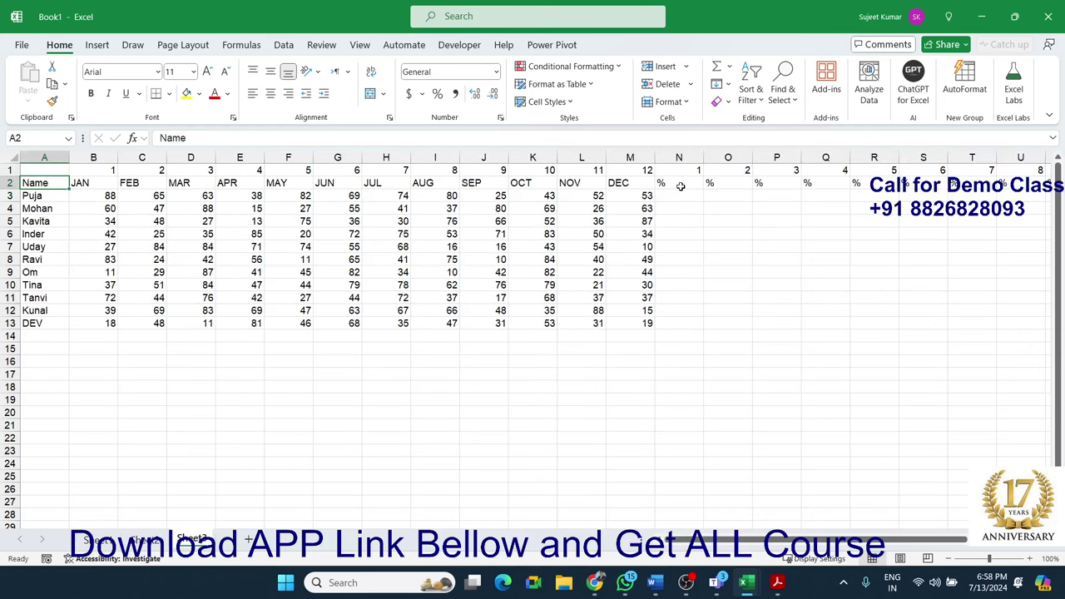
key(Right)
key(Up)
key(ctrl+shift+Right)
key(shift+Down)
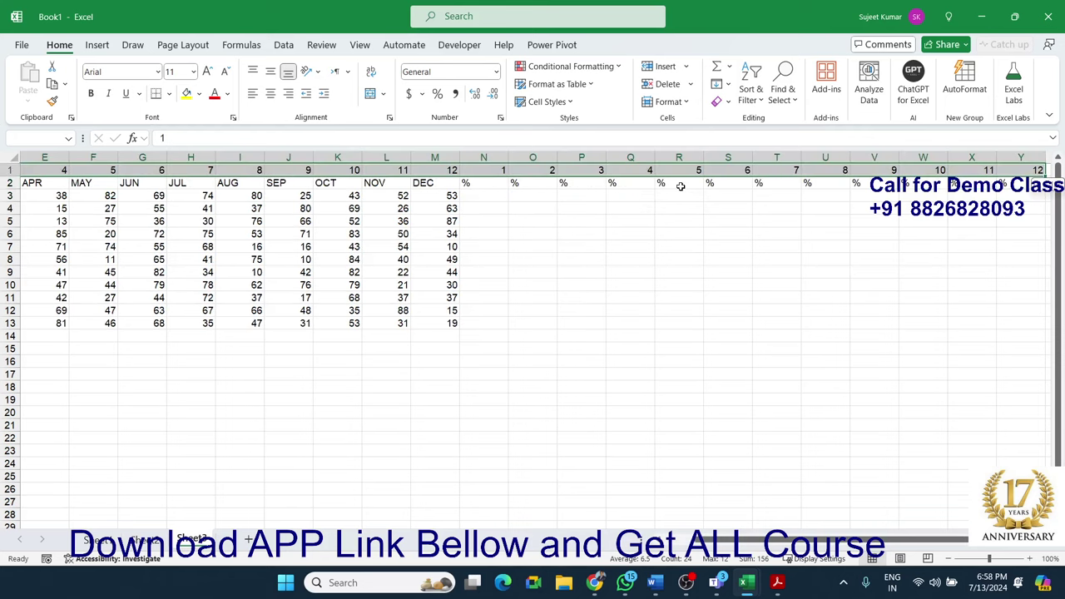
key(ctrl+shift+Down)
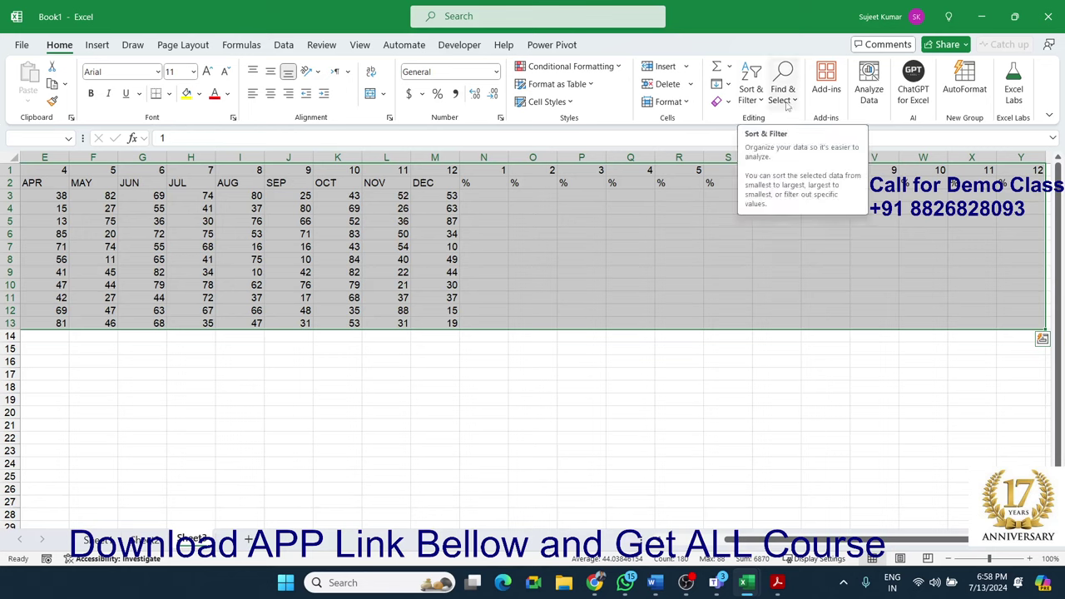
Custom-sort the selection left to right by Row 1, smallest to largest
click(751, 98)
click(782, 162)
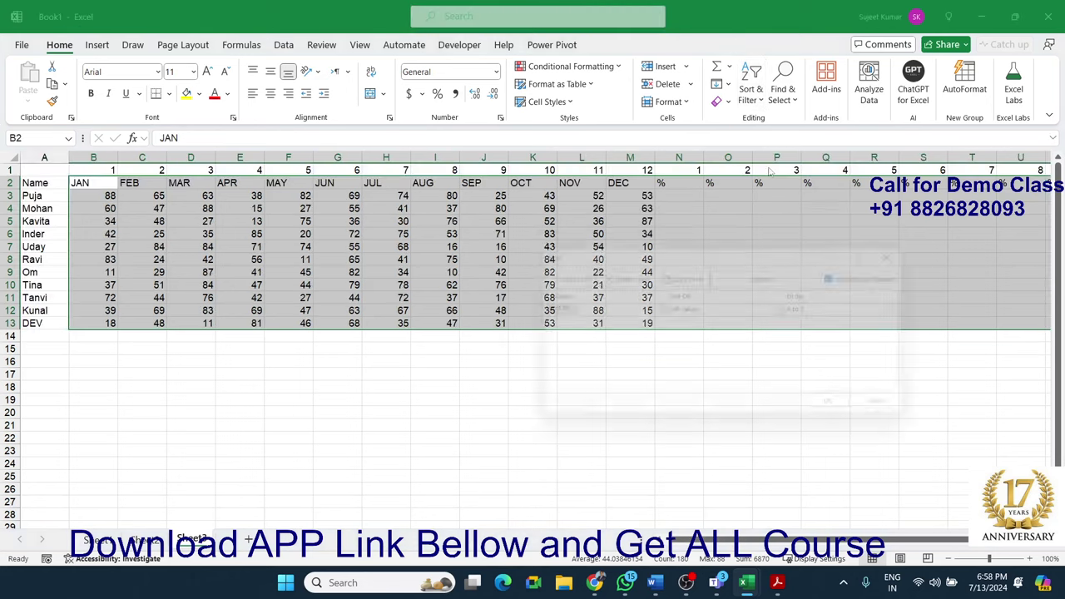
click(649, 309)
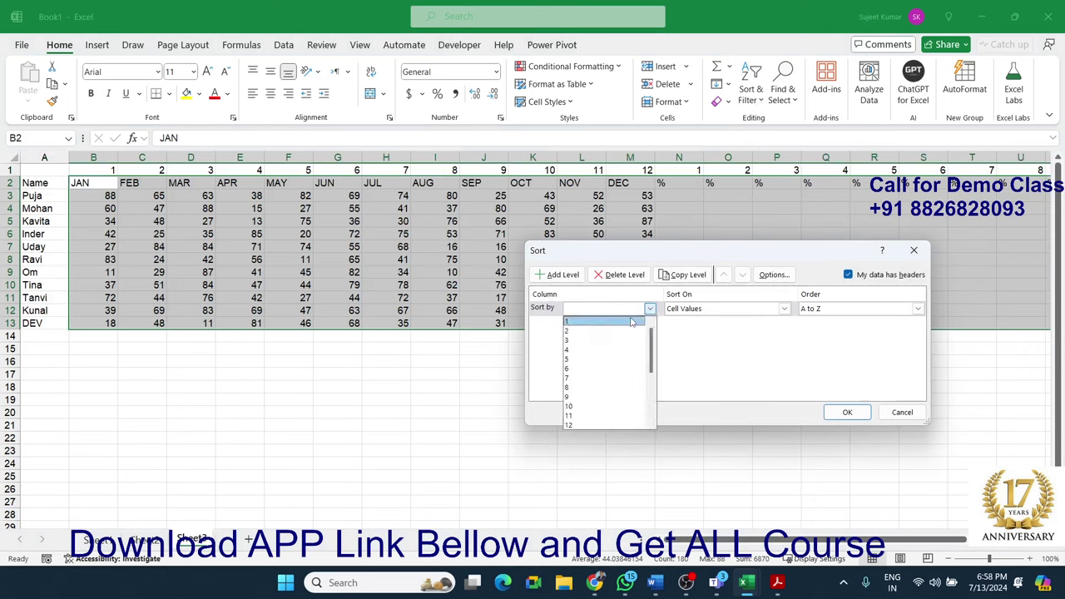
click(649, 308)
click(772, 275)
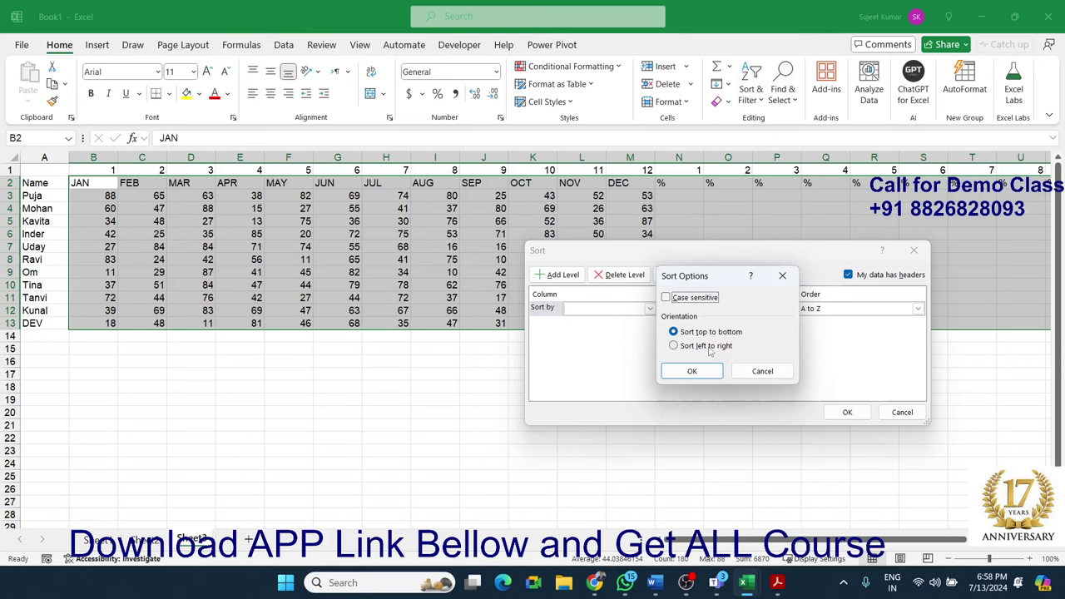
click(675, 345)
click(691, 371)
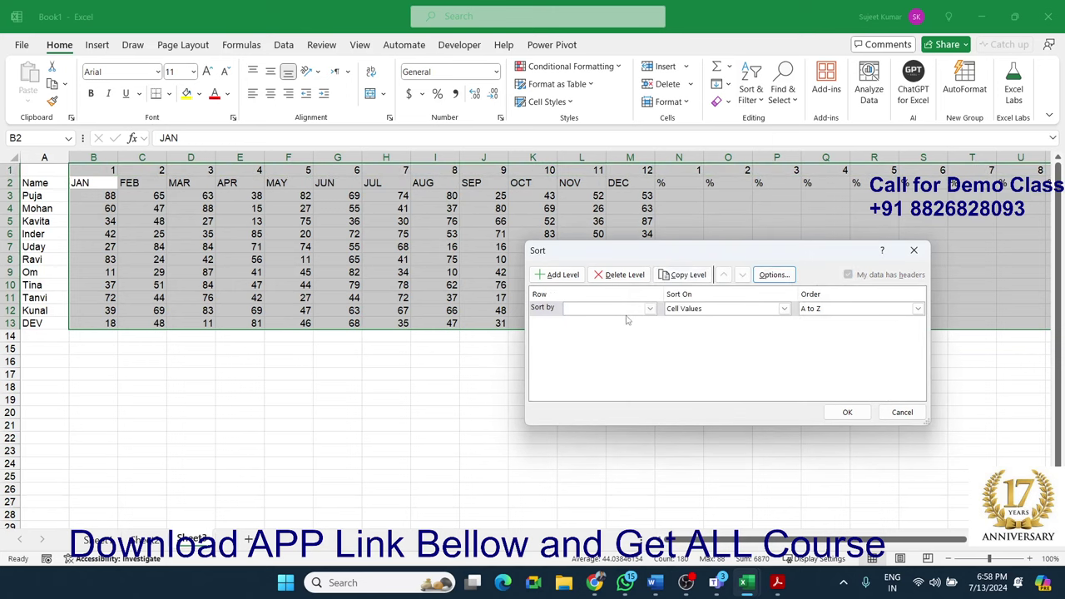
click(649, 308)
click(601, 327)
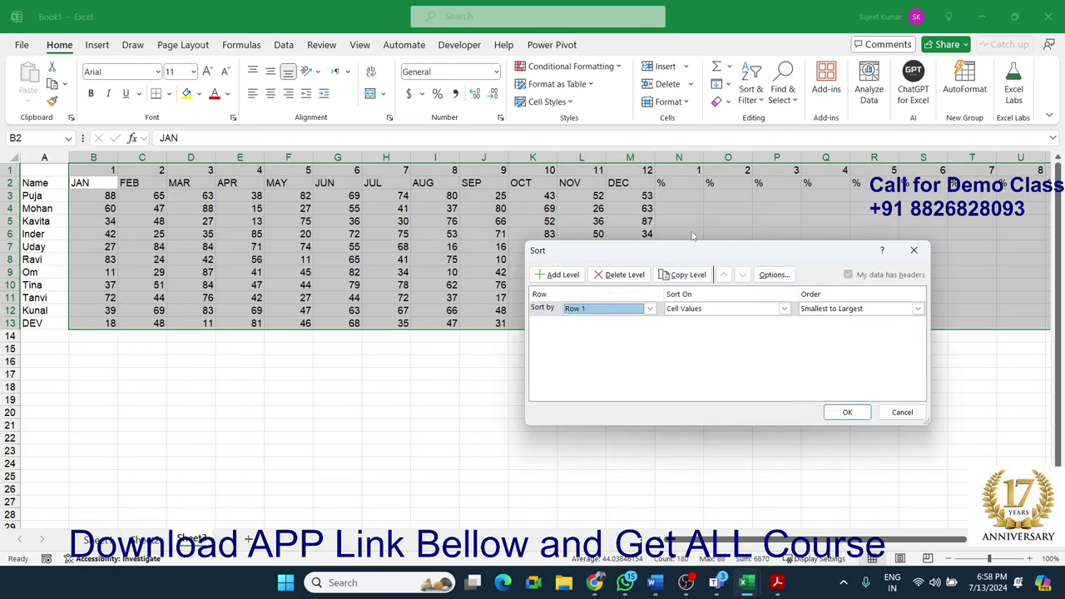
drag(634, 258, 340, 348)
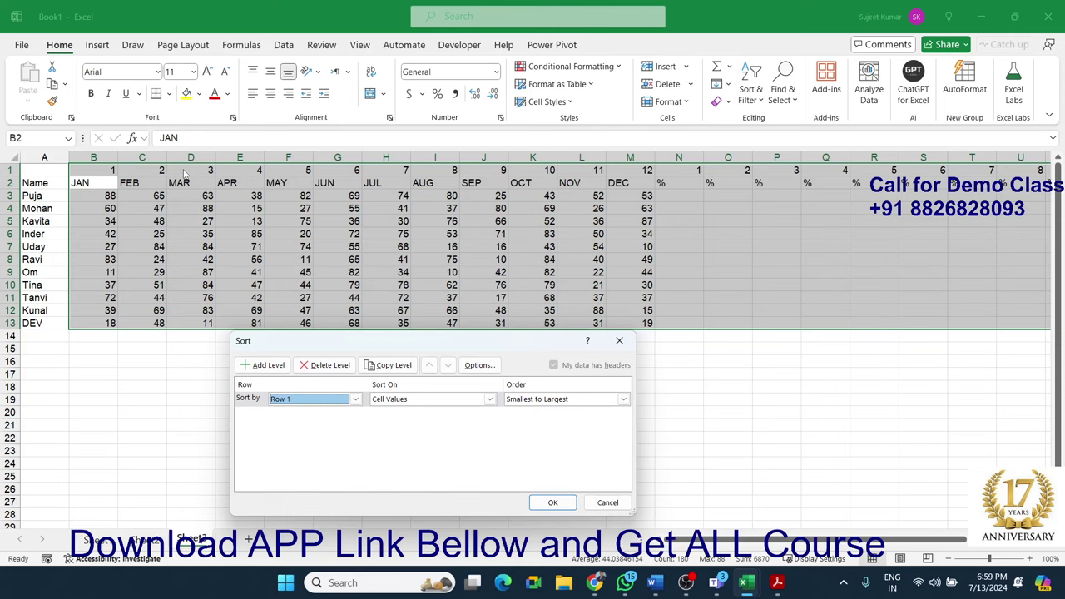
click(555, 501)
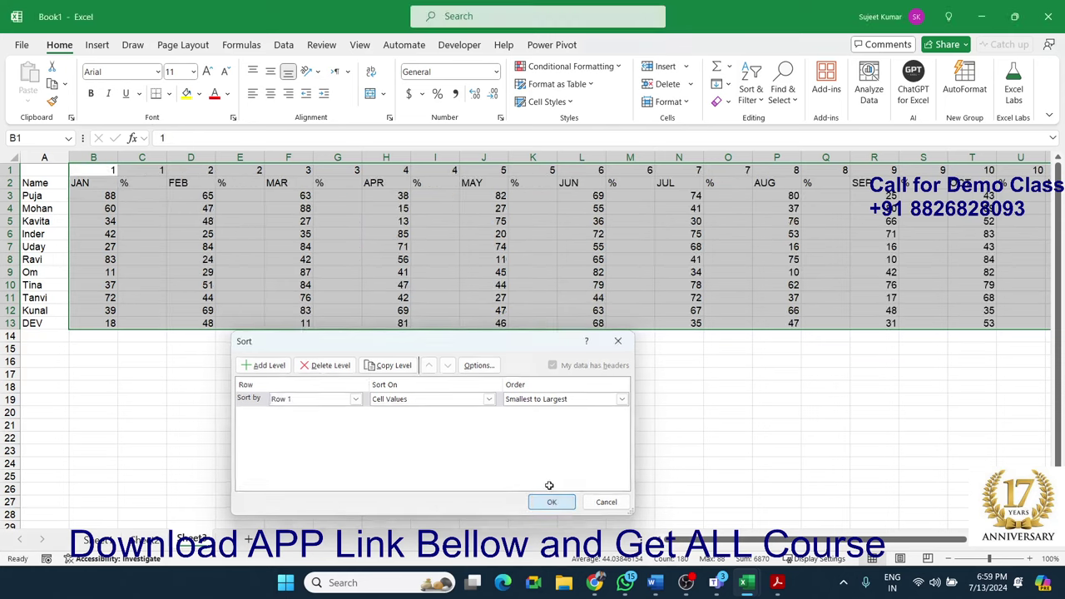
Delete the helper number row 1
click(504, 309)
click(10, 170)
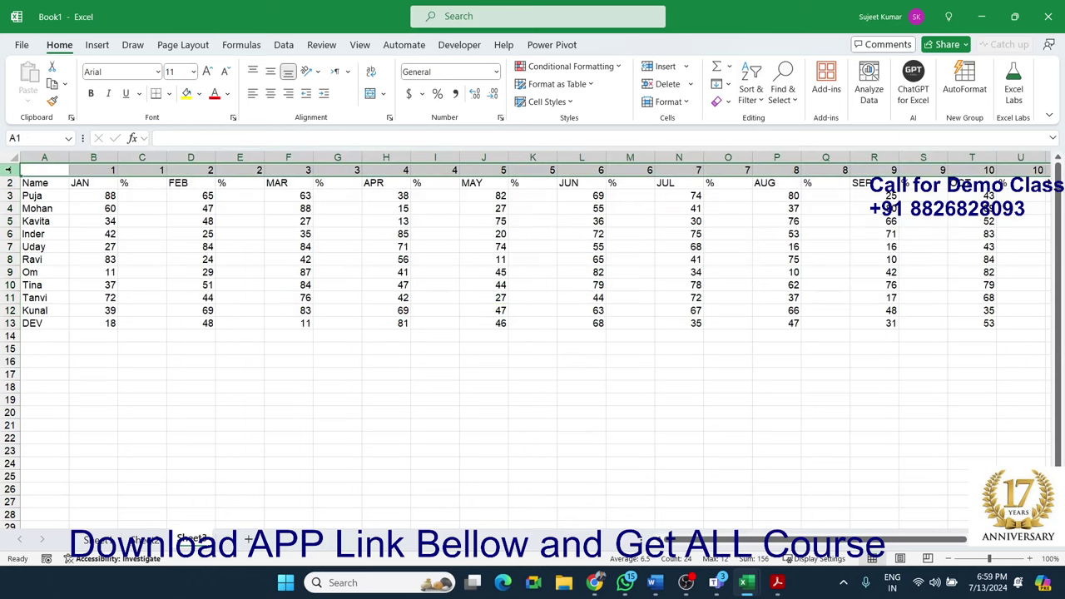
key(ctrl+minus)
Select B1:Y12 and narrow it to just the blank cells with Go To Special
click(94, 170)
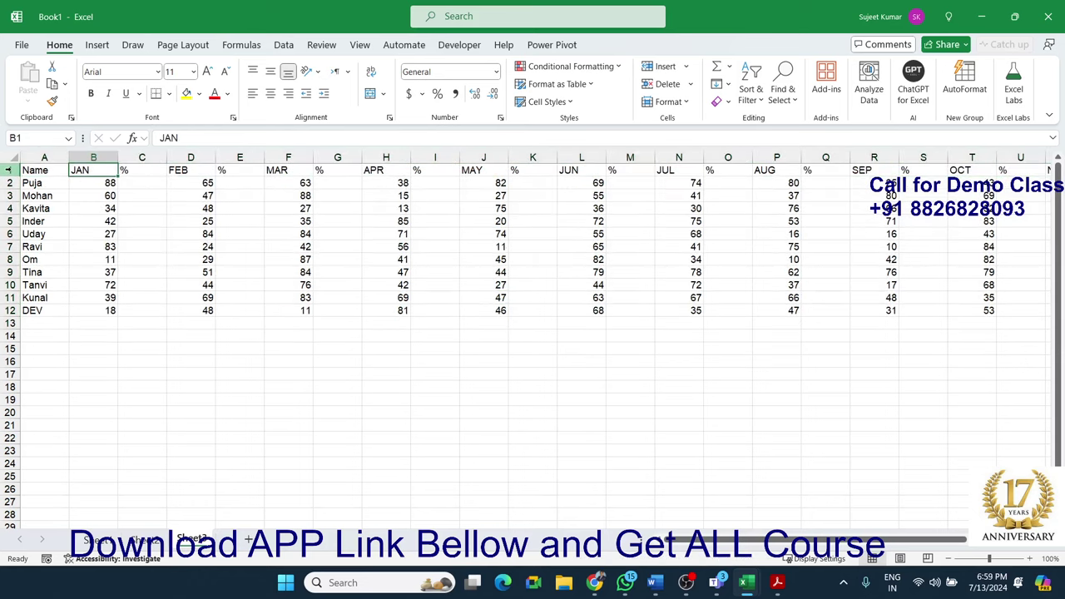
key(ctrl+shift+Right)
key(shift+Down)
key(shift+Down)
key(shift+Down)
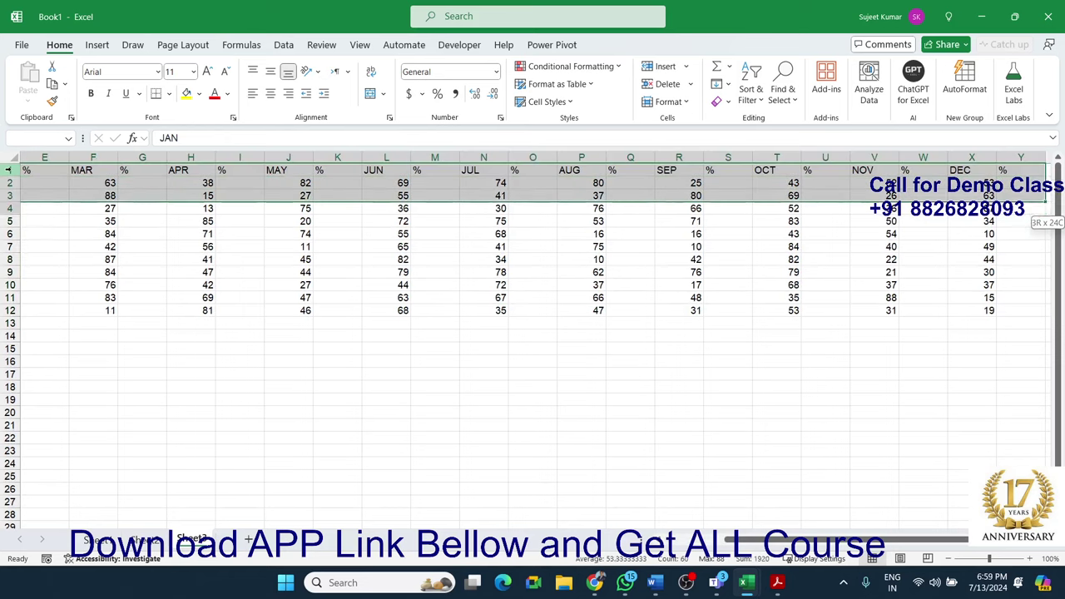
key(shift+Down)
key(shift+Down)
key(shift+Down)
key(shift+Down)
key(shift+Down)
key(shift+Down)
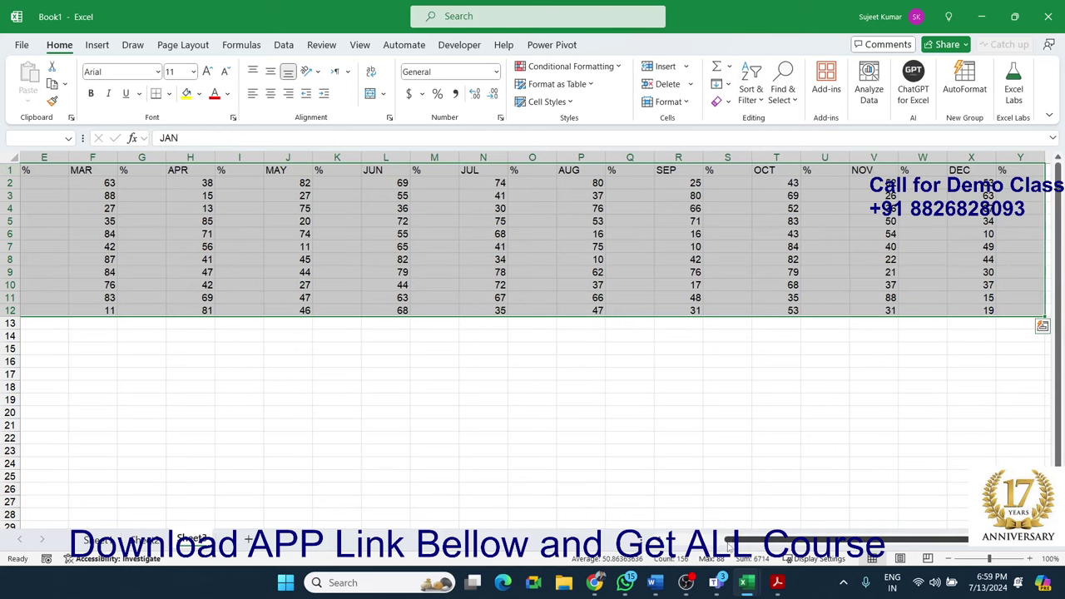
drag(729, 543, 623, 543)
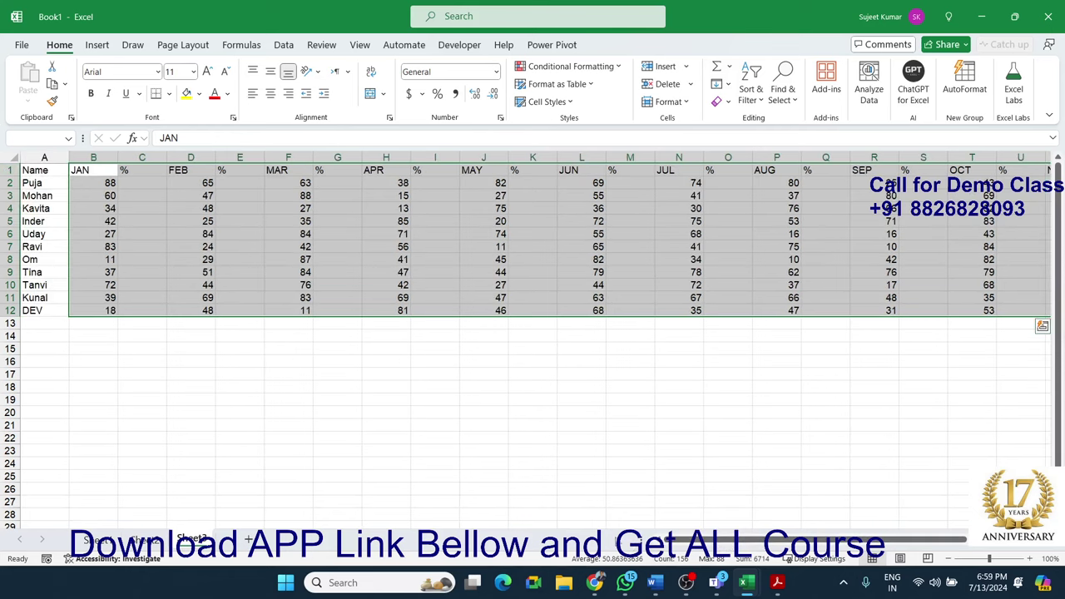
click(781, 96)
click(821, 181)
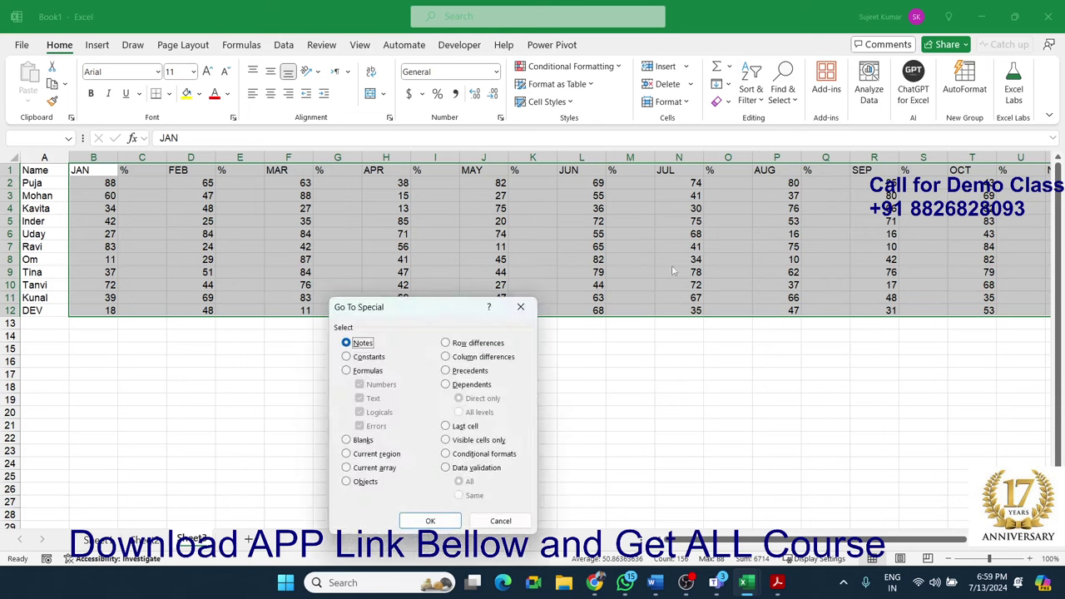
click(364, 440)
click(430, 520)
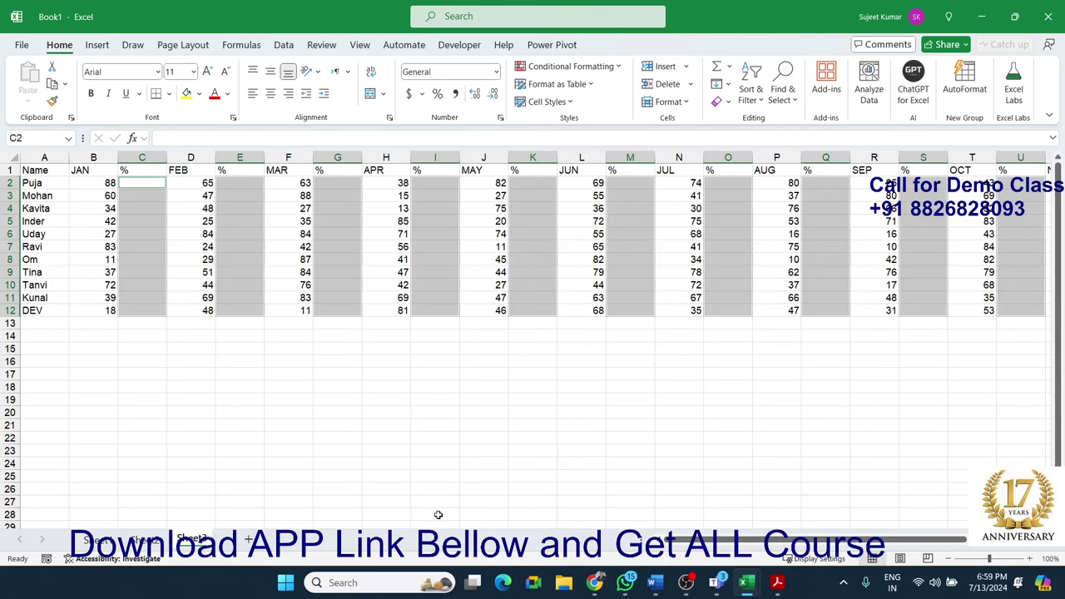
Enter =B2/70 into every blank % cell at once and apply Percent Style
text(=)
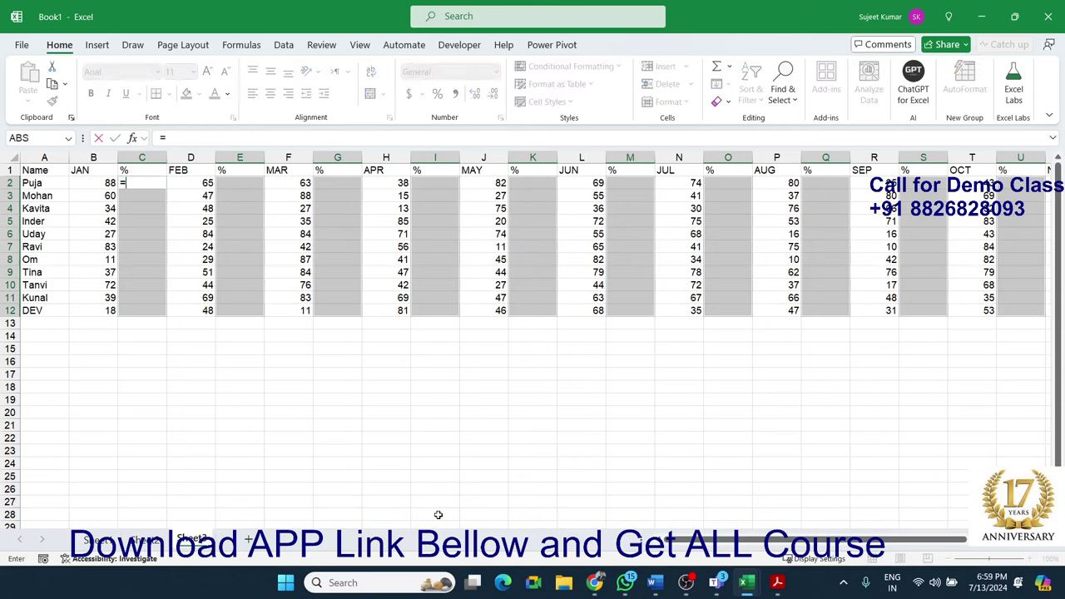
key(Left)
text(/70)
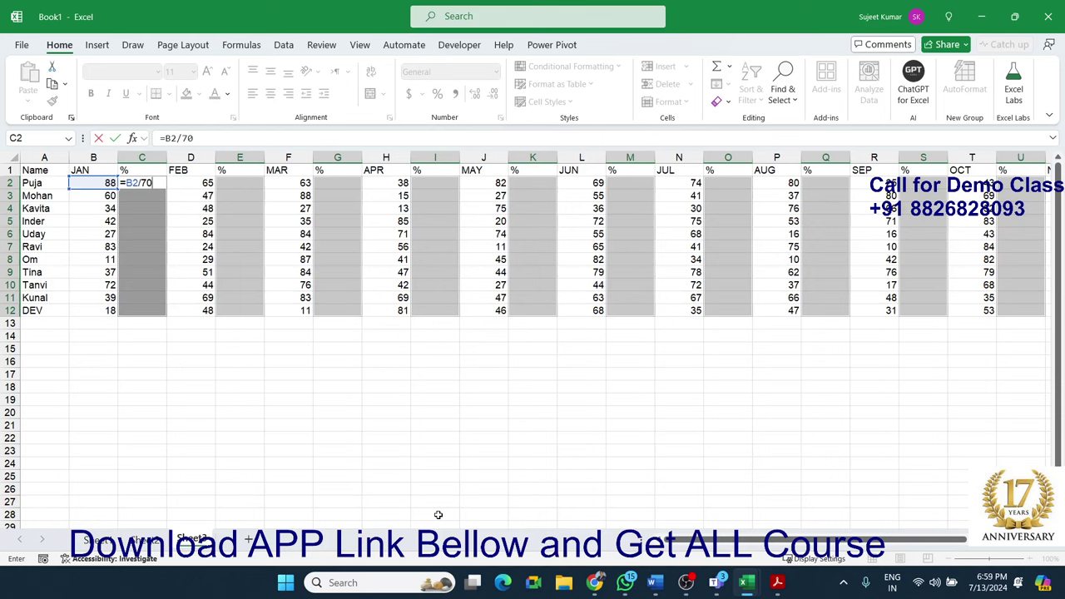
key(ctrl+Return)
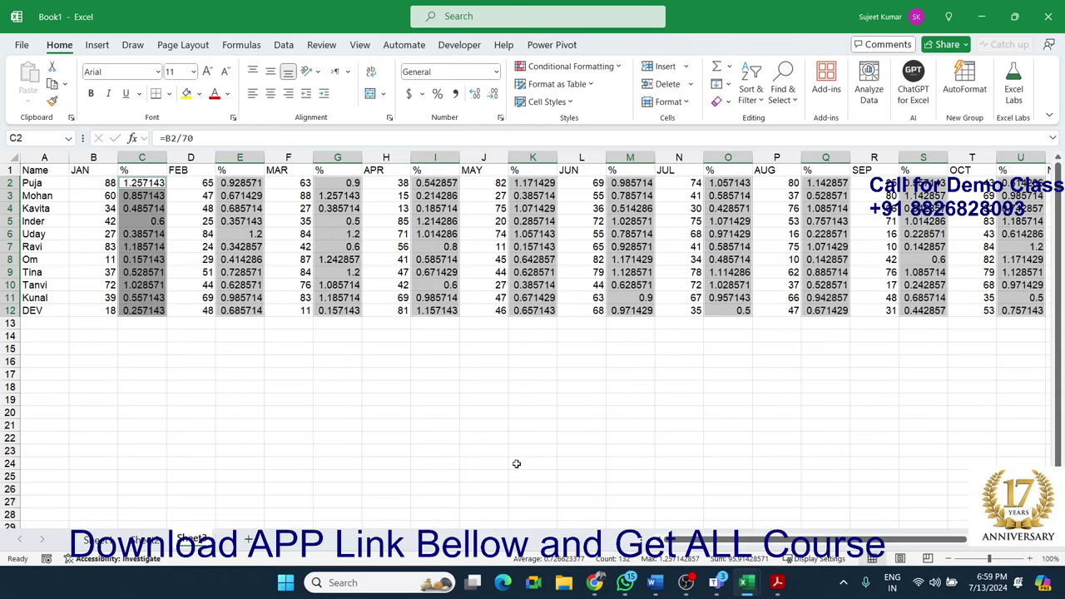
click(437, 93)
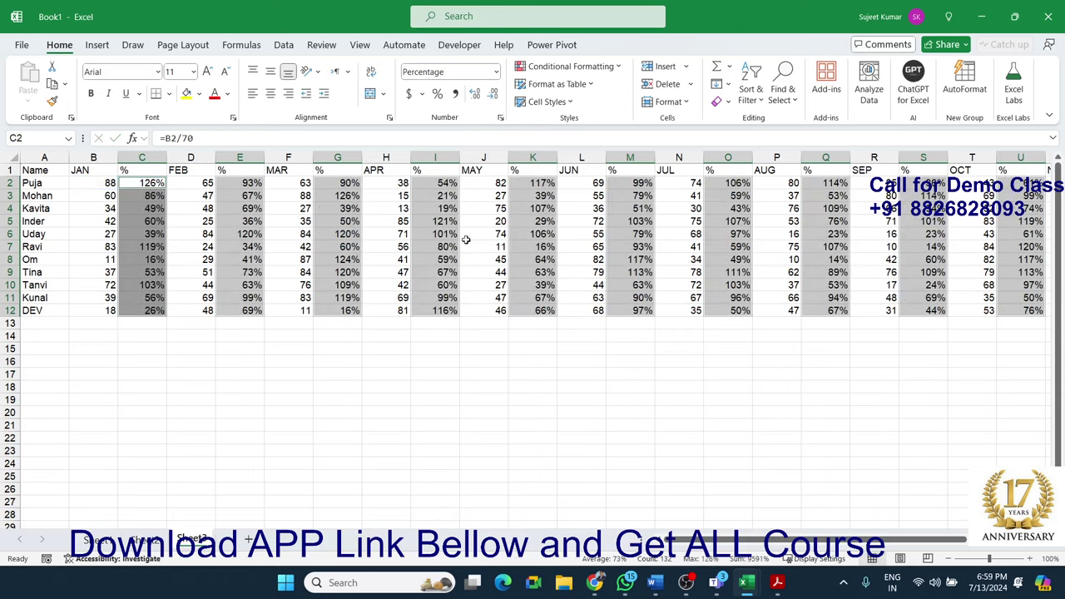
click(462, 297)
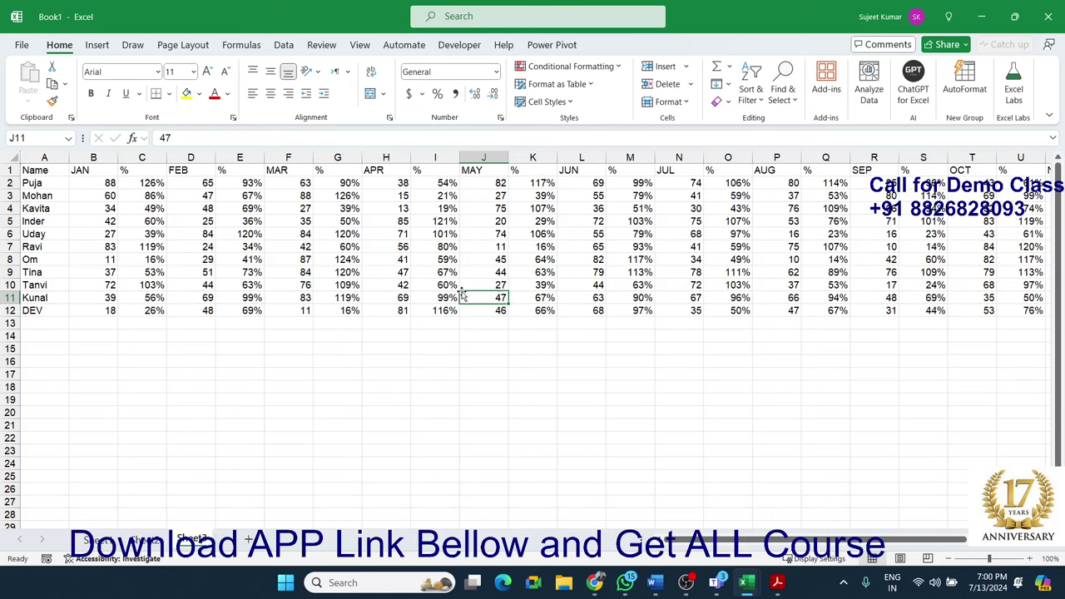
Switch to the Excel course brochure PDF in Acrobat and scroll through its pages
mouse_move(777, 582)
click(742, 494)
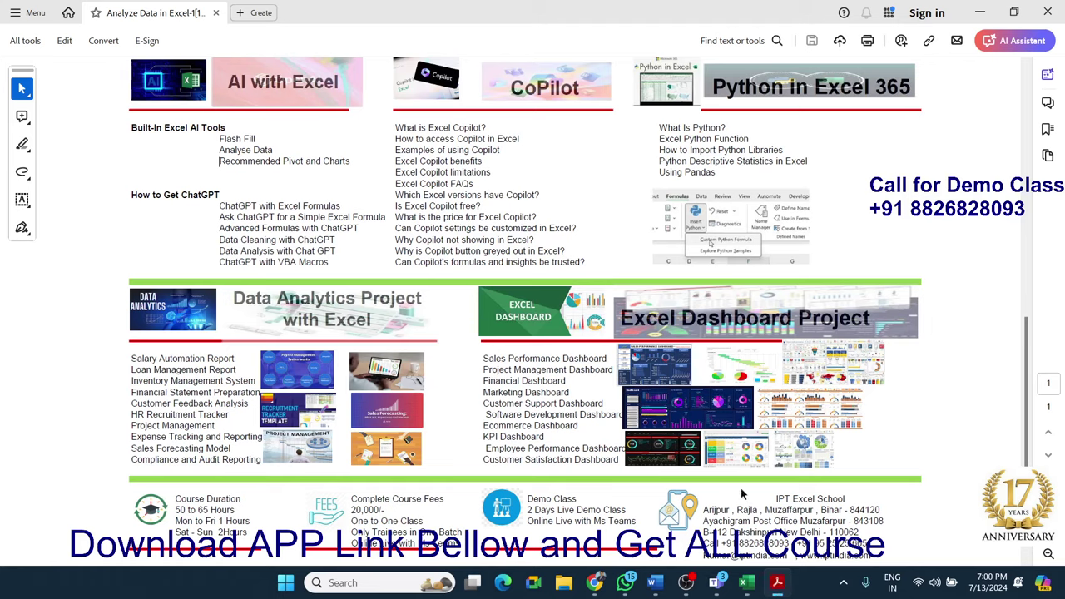
scroll(694, 441, up, 2)
scroll(693, 440, up, 2)
scroll(693, 441, up, 4)
scroll(694, 441, up, 1)
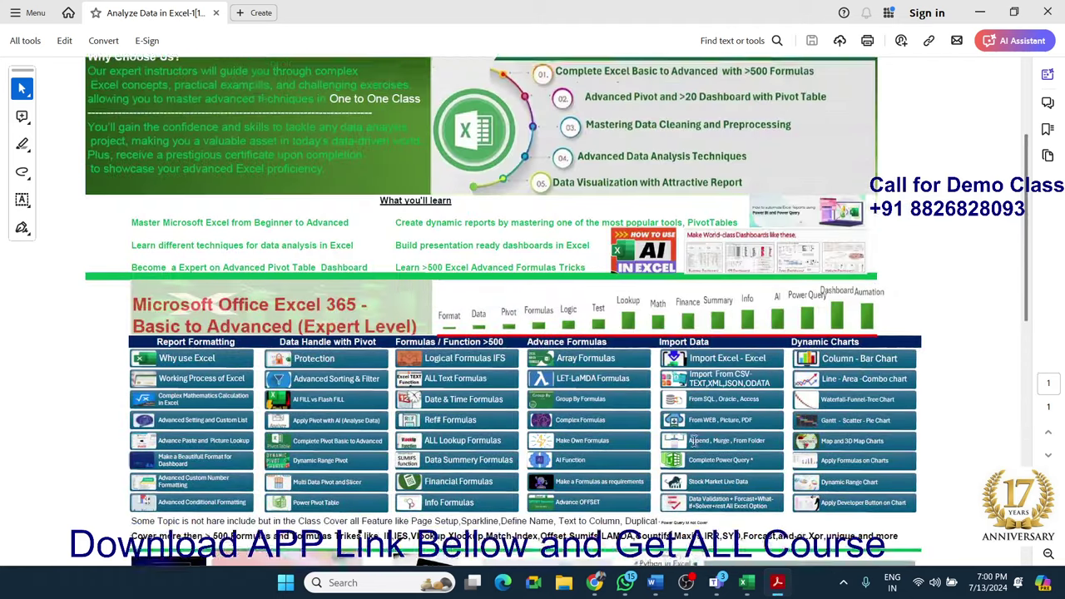
scroll(693, 441, up, 2)
scroll(693, 441, up, 1)
scroll(694, 441, down, 2)
scroll(694, 441, down, 2)
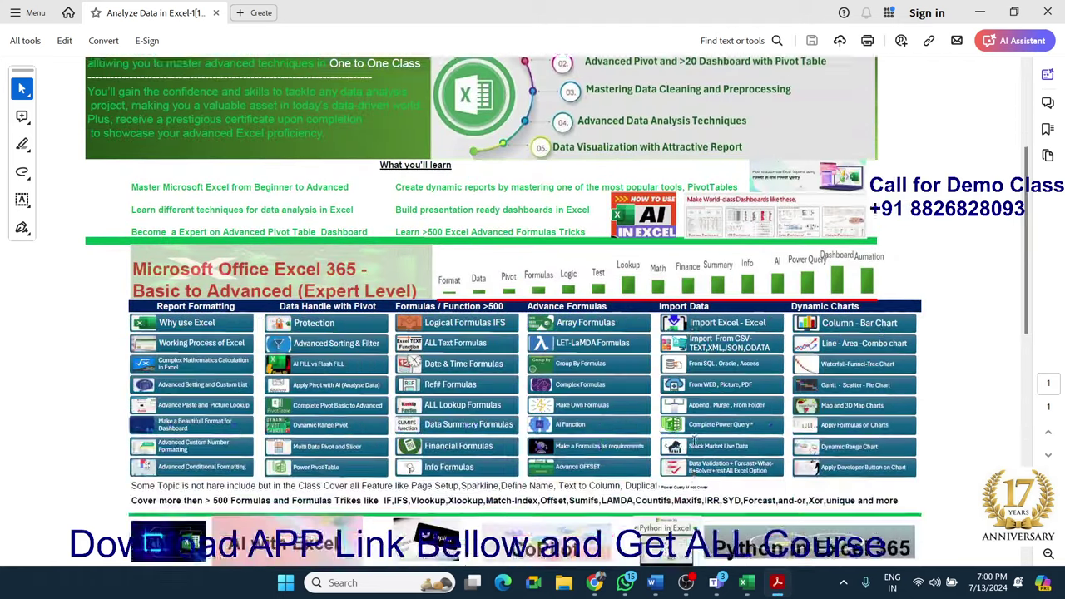
scroll(694, 441, down, 4)
scroll(693, 440, down, 2)
scroll(693, 441, down, 1)
scroll(694, 440, down, 2)
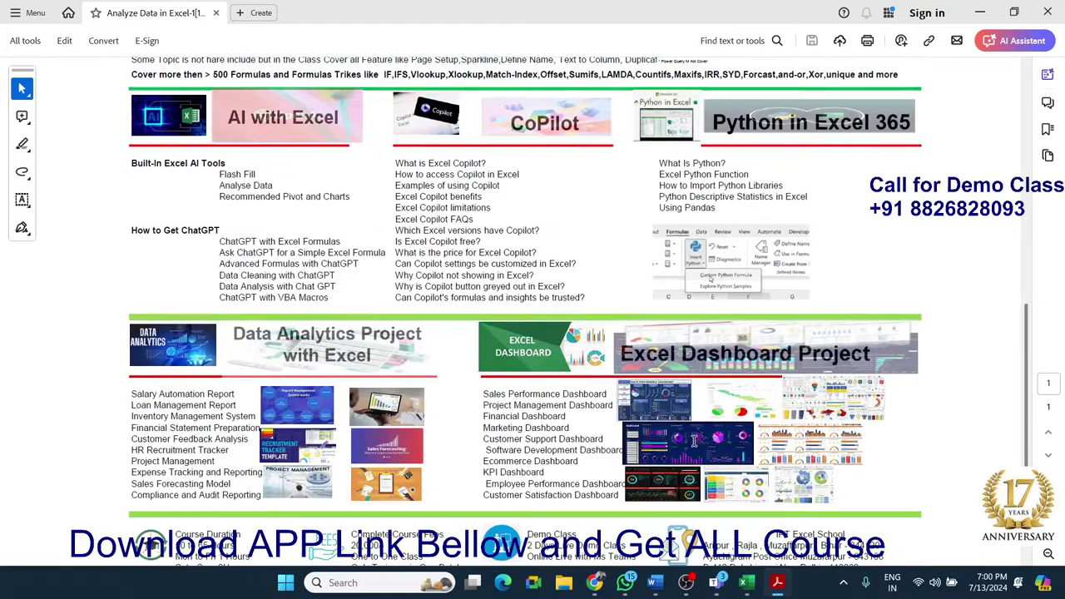
scroll(694, 441, down, 2)
scroll(694, 441, down, 2)
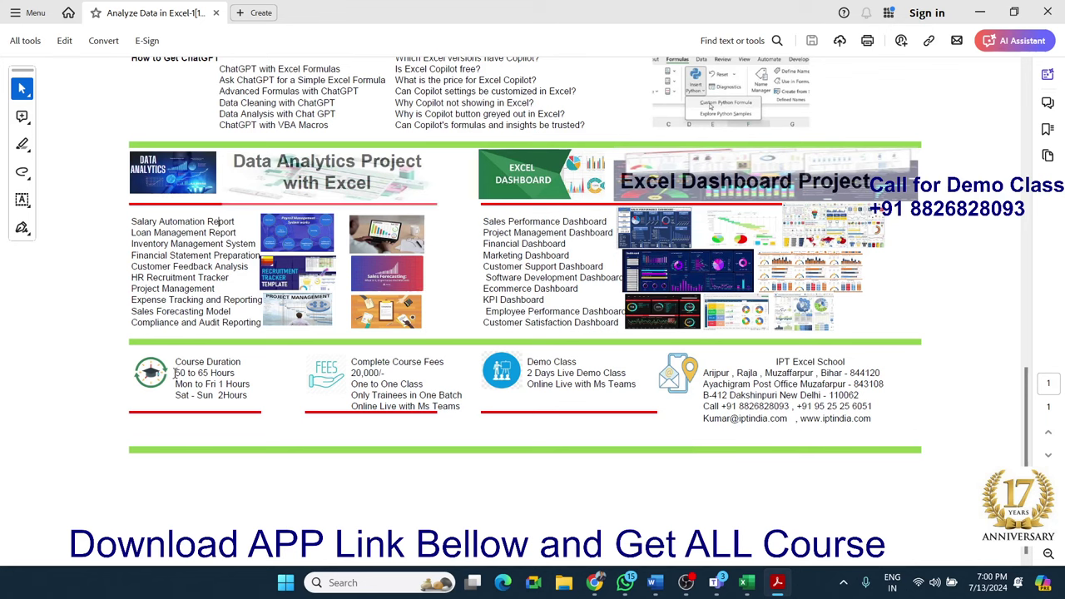
Highlight the number 50 in the course duration, then dismiss the text toolbar
drag(174, 374, 211, 374)
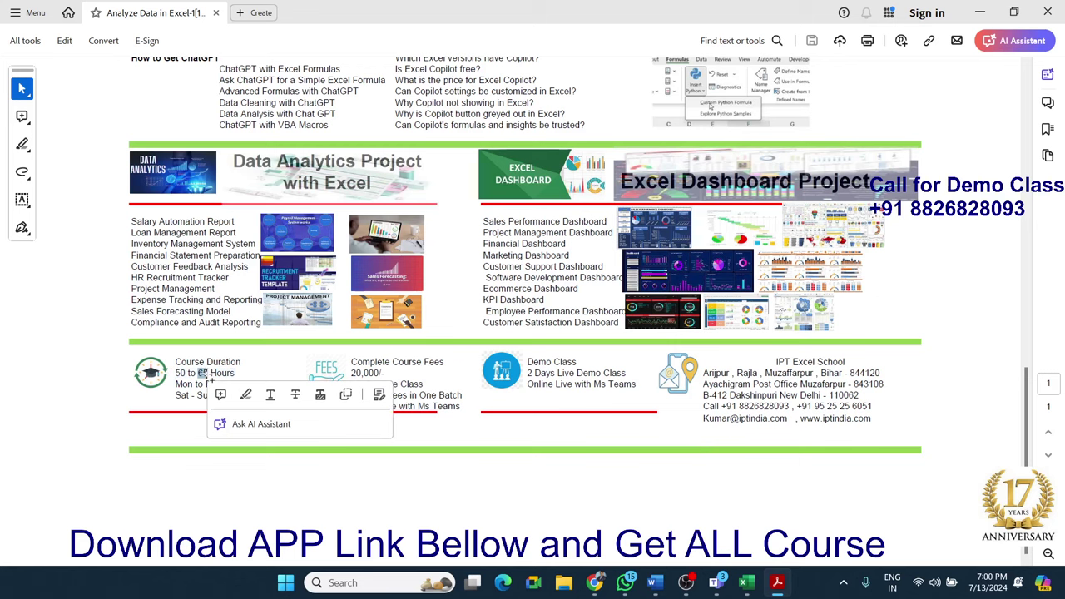
drag(174, 375, 186, 374)
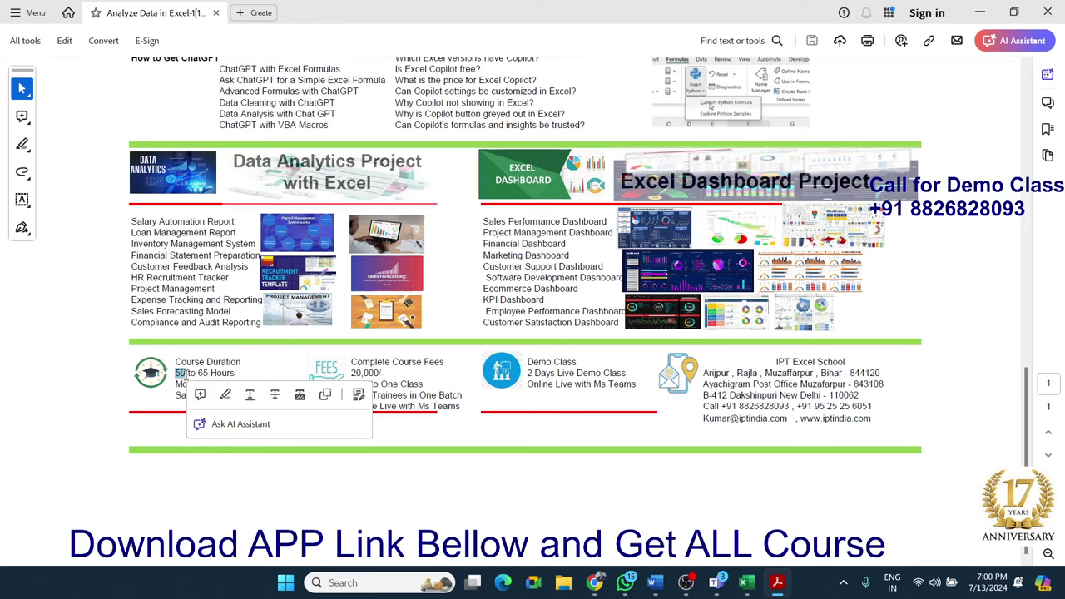
click(180, 373)
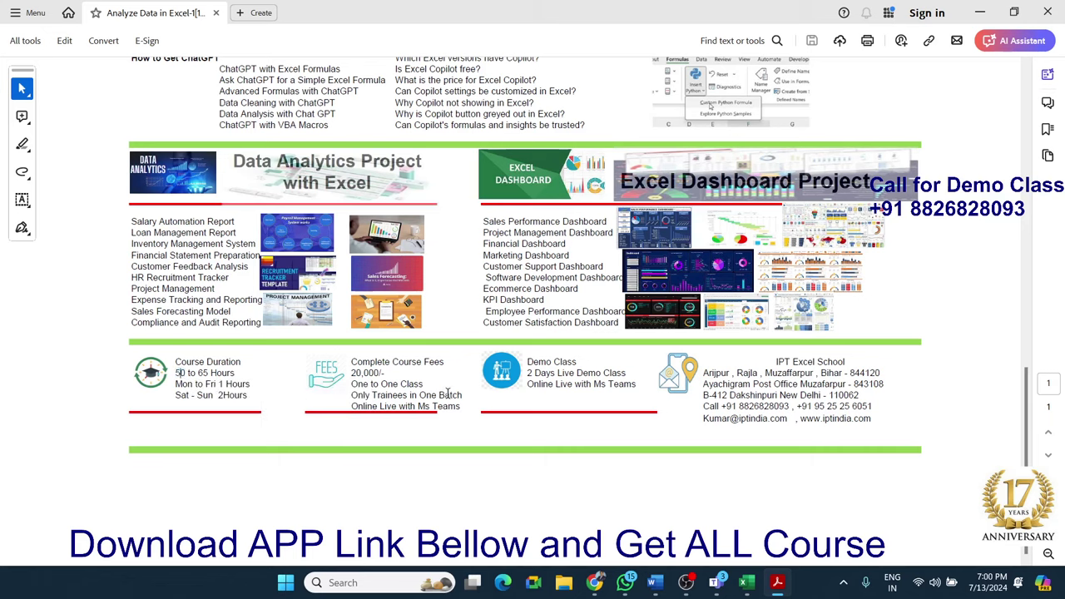
Scroll back up to the brochure's IPT Excel School header
scroll(540, 437, up, 1)
scroll(540, 442, up, 1)
scroll(540, 443, up, 5)
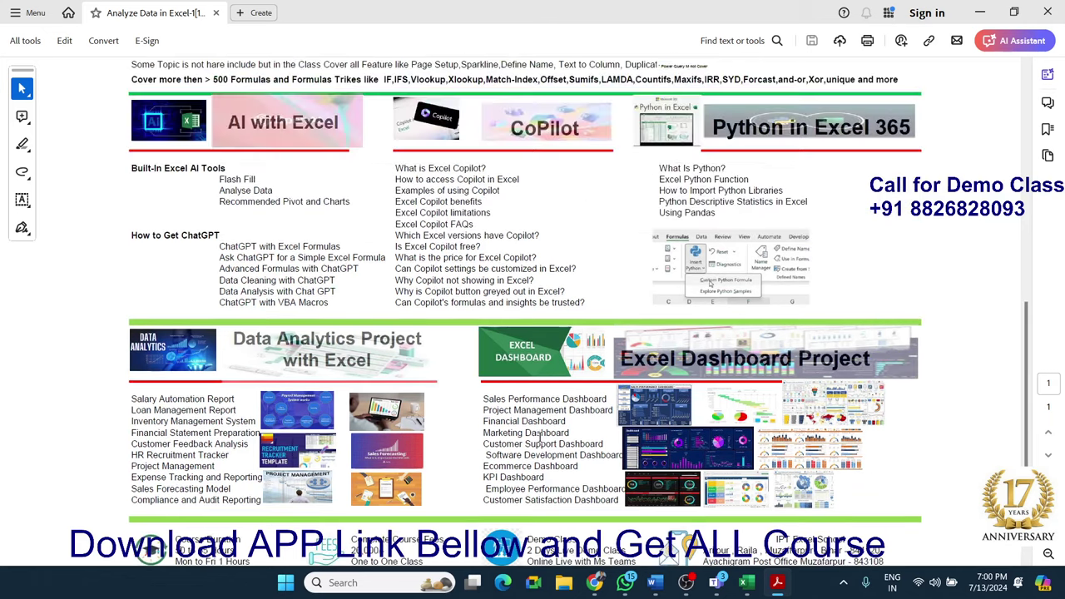
scroll(540, 442, up, 5)
scroll(540, 442, up, 5)
scroll(540, 442, up, 5)
scroll(539, 439, up, 1)
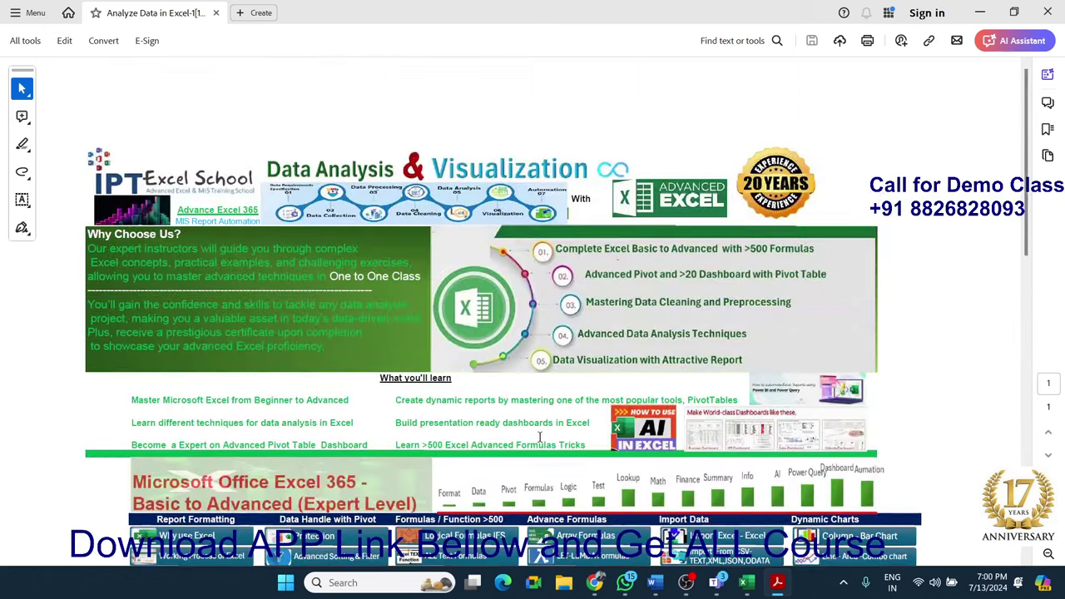